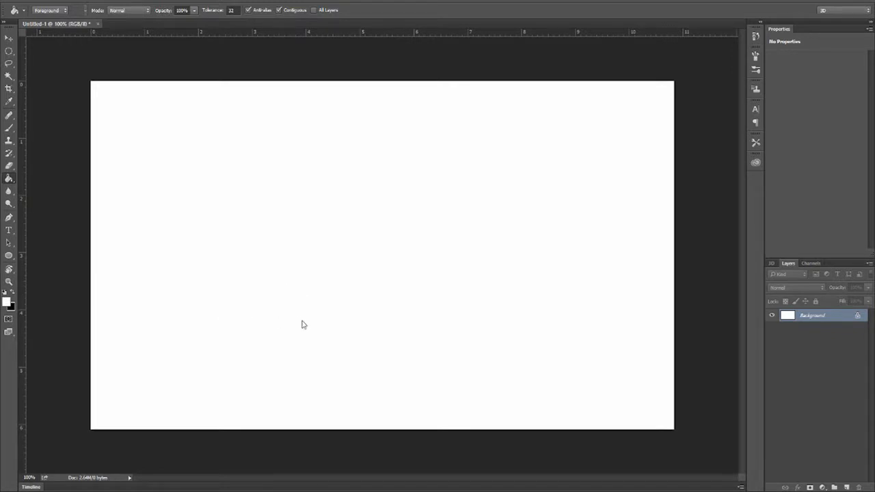
- Convert the Background into a regular layer and fill the canvas with bright orange (hue 30°, full saturation and brightness)
double_click(830, 313)
key(Return)
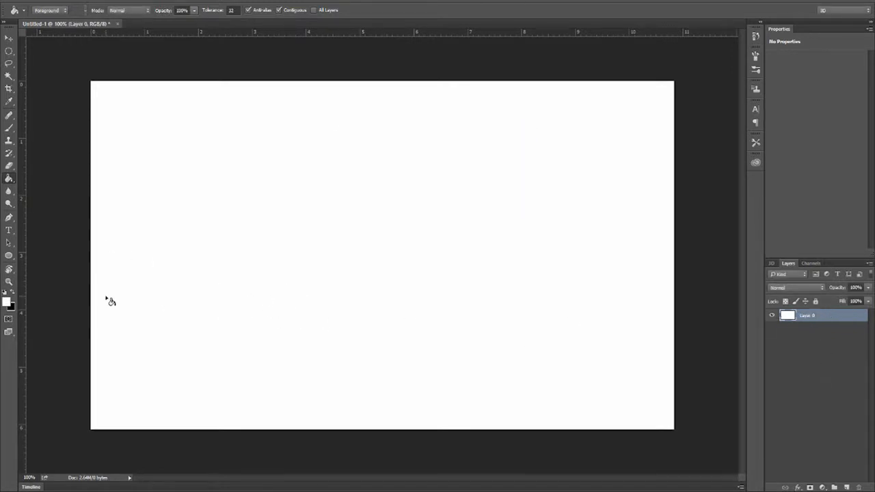
click(7, 301)
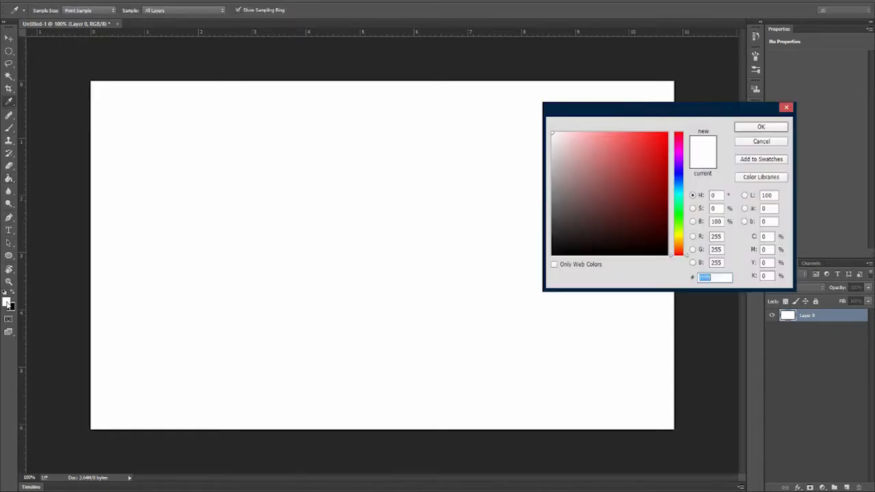
drag(681, 232, 678, 249)
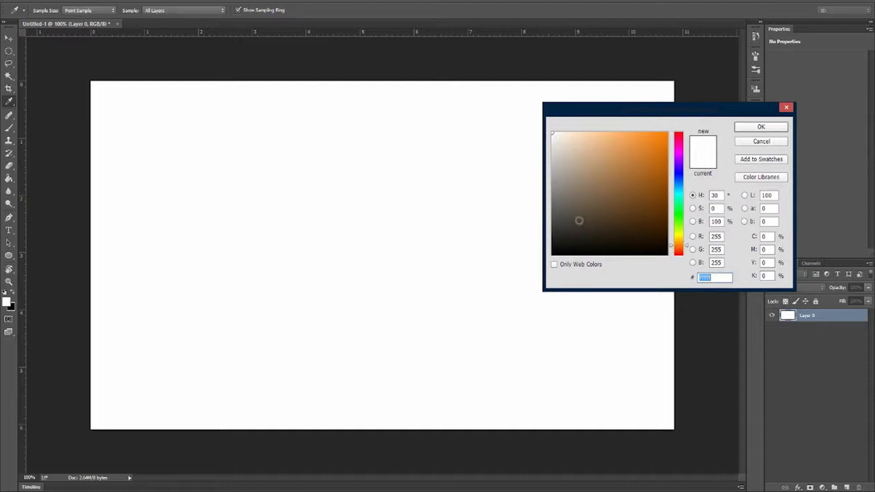
click(667, 133)
click(760, 127)
key(g)
click(478, 205)
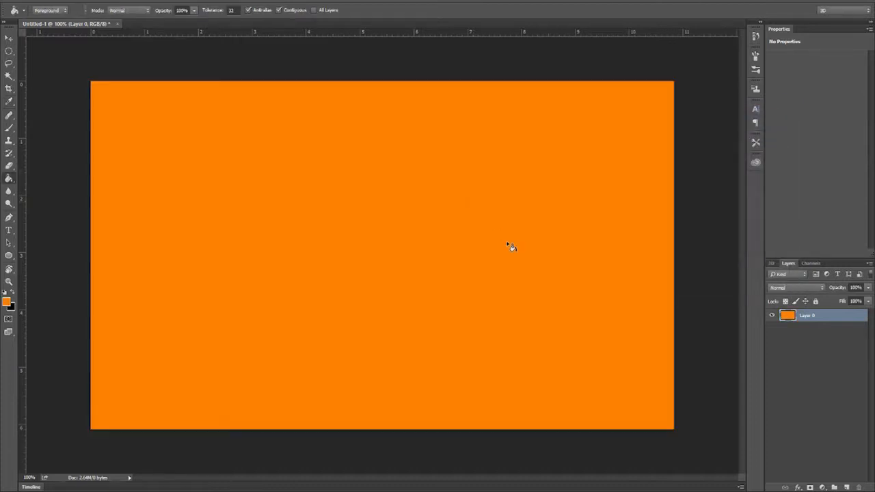
double_click(845, 317)
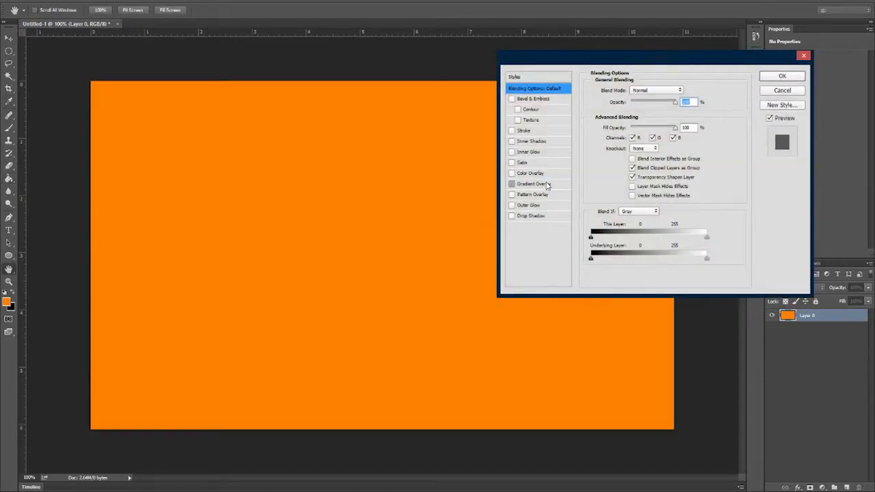
click(540, 184)
click(649, 91)
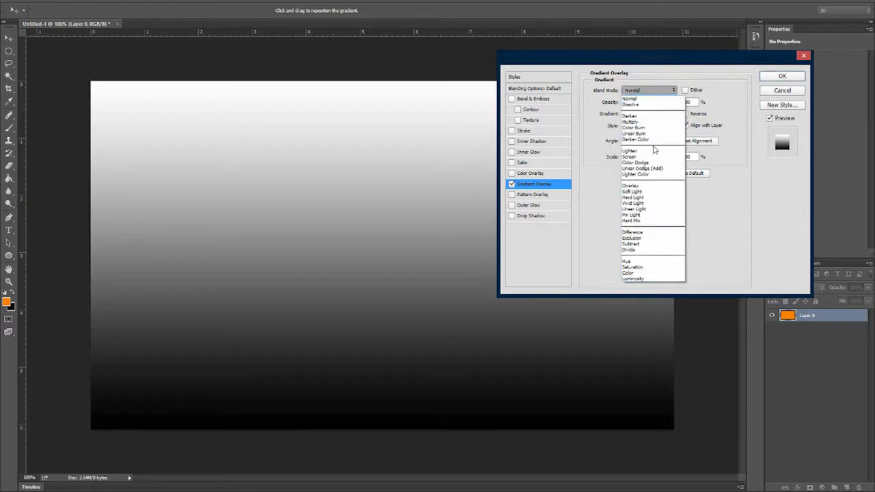
click(648, 187)
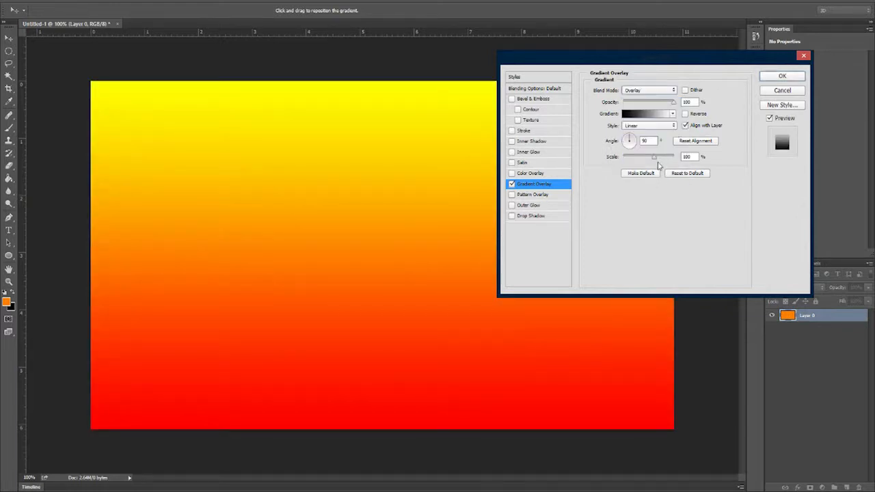
drag(667, 105, 656, 104)
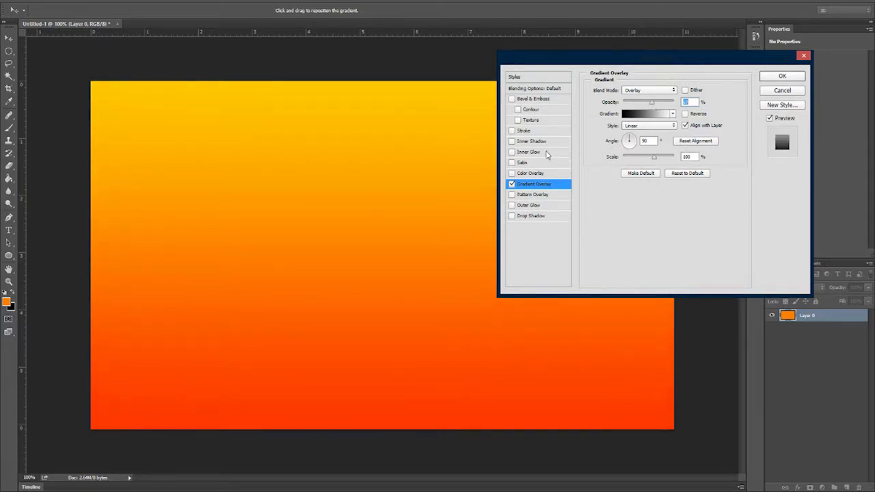
click(536, 151)
drag(630, 191, 667, 189)
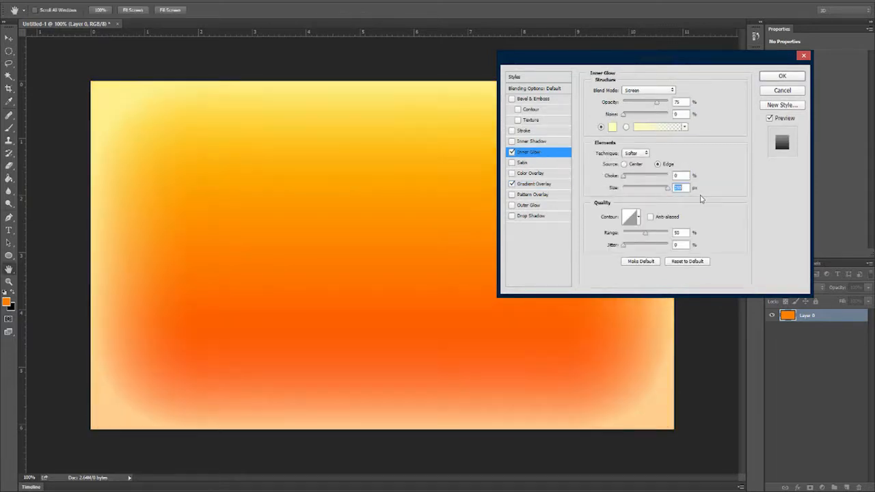
click(648, 90)
click(657, 191)
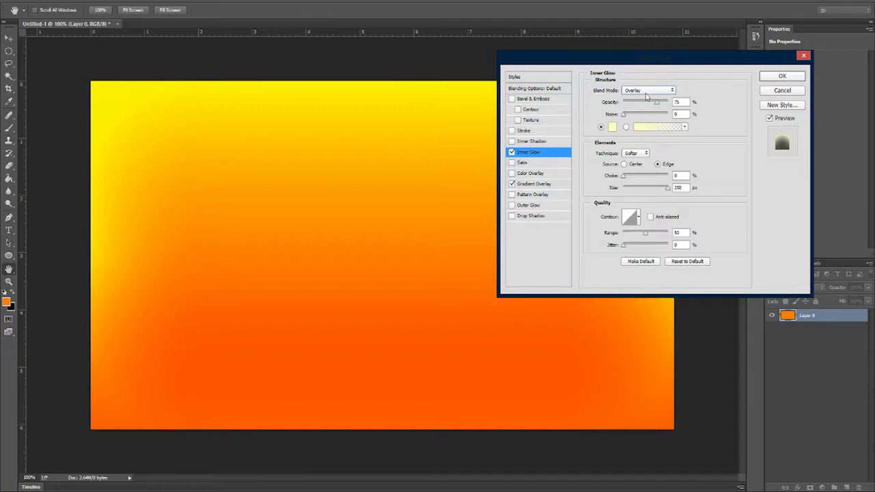
click(642, 101)
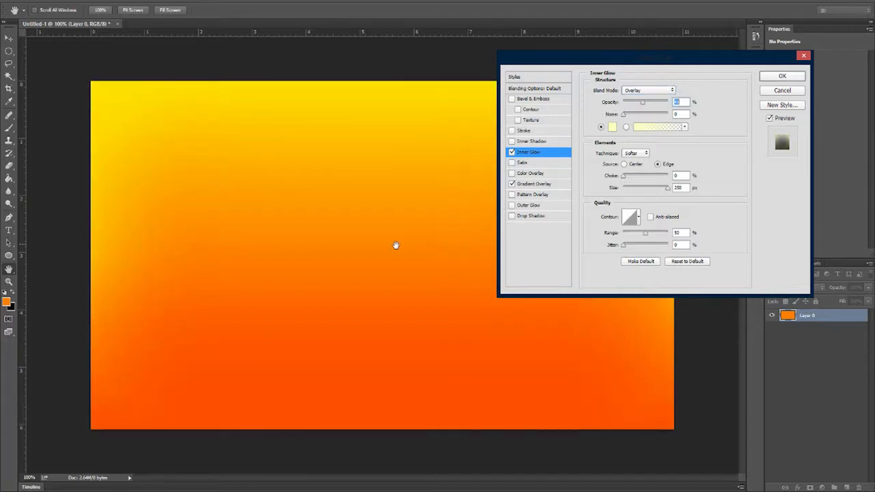
click(782, 91)
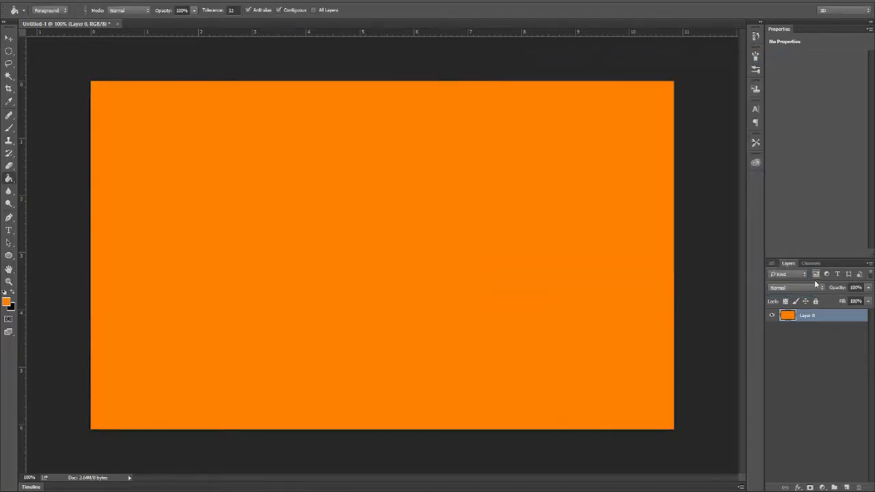
- Add a black-to-white linear Gradient Overlay to the orange layer in Overlay blend mode and lower its opacity
double_click(835, 316)
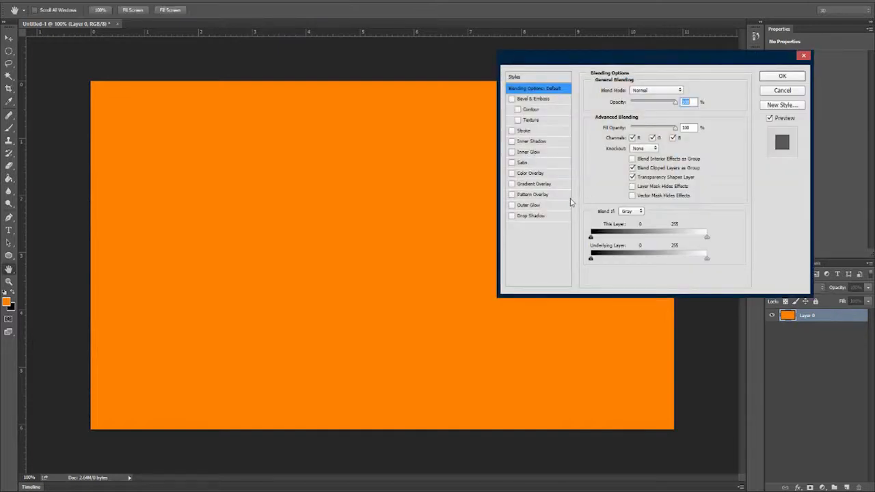
click(549, 185)
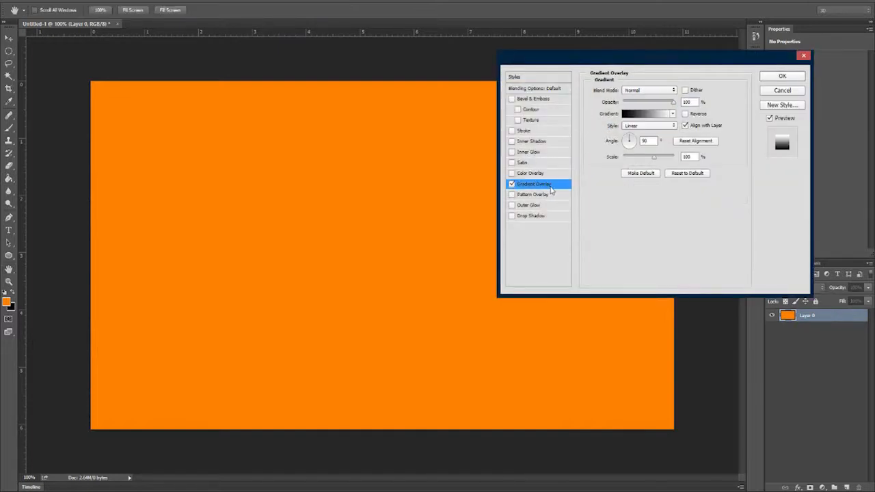
click(643, 91)
click(630, 185)
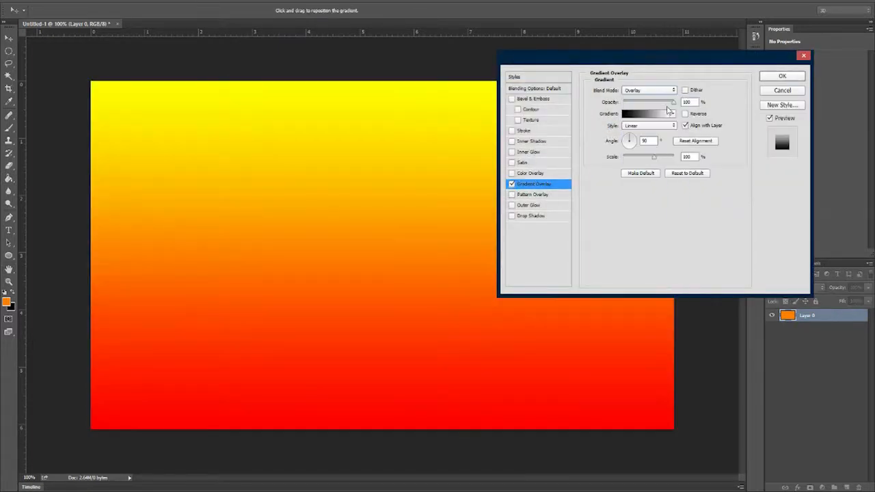
drag(671, 102, 635, 106)
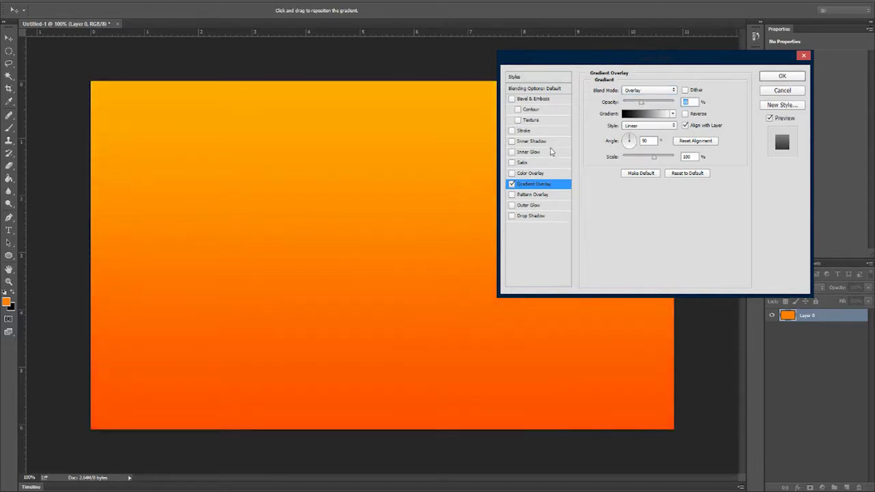
- Add a white Inner Glow in Overlay blend mode with a size of about 191 px and reduced opacity
click(544, 153)
click(648, 90)
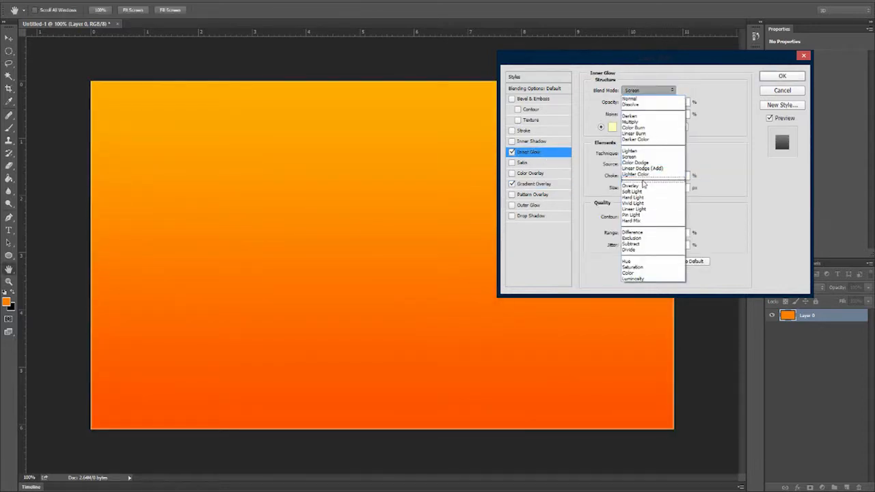
click(630, 185)
drag(642, 188, 658, 191)
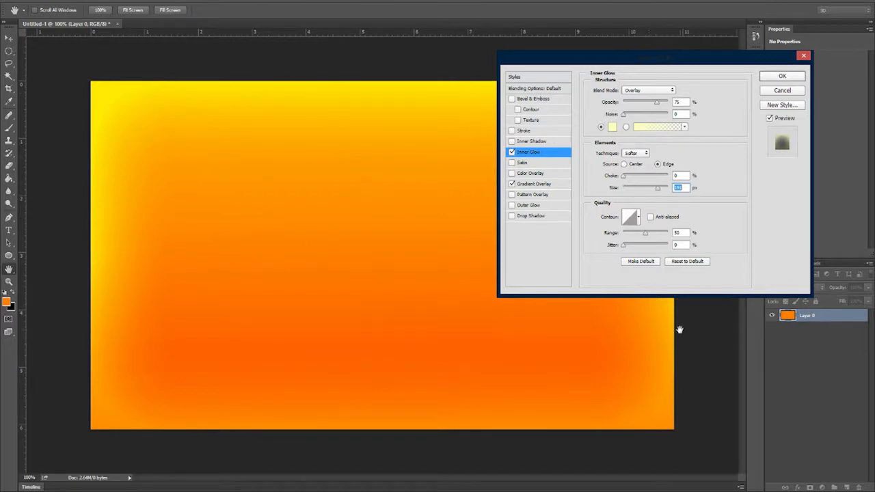
click(610, 127)
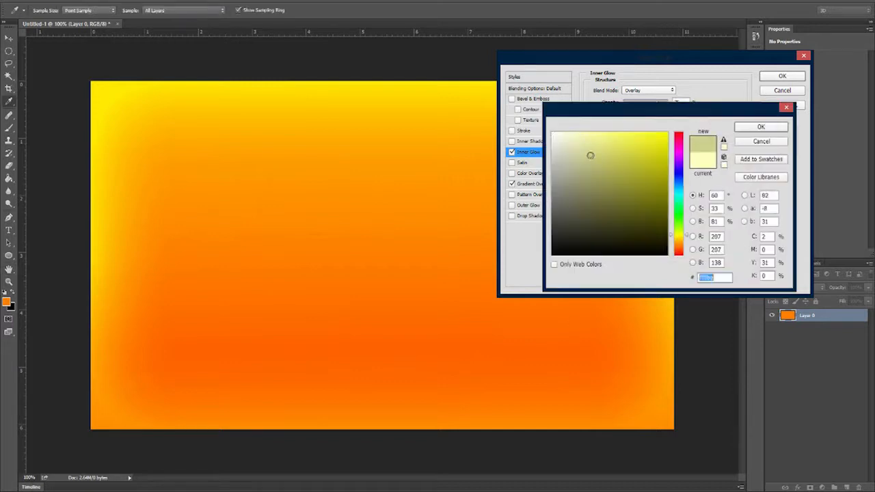
click(776, 129)
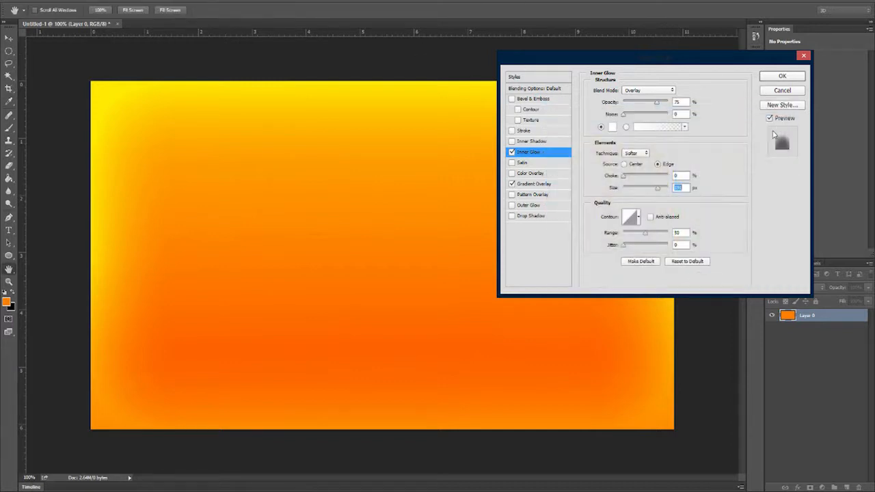
drag(656, 104, 641, 104)
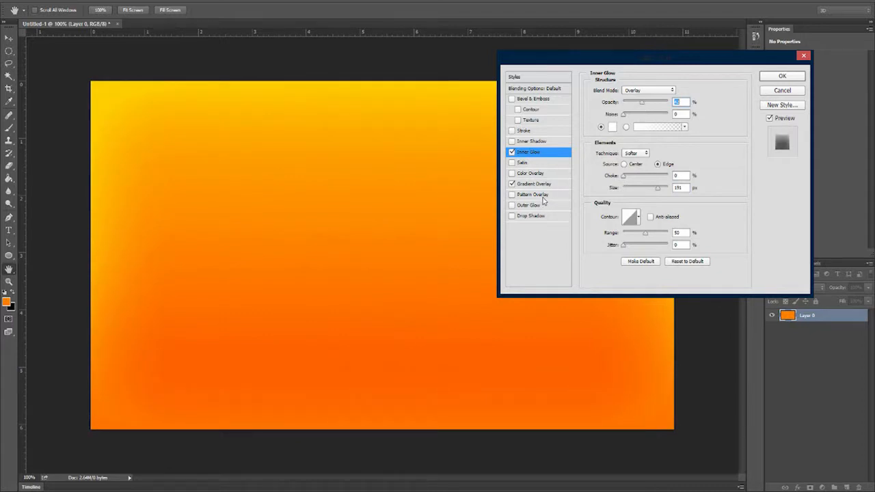
- Add an Inner Bevel with 144% depth, 250 px size and 16 px soften to the layer
click(543, 100)
drag(629, 136, 756, 136)
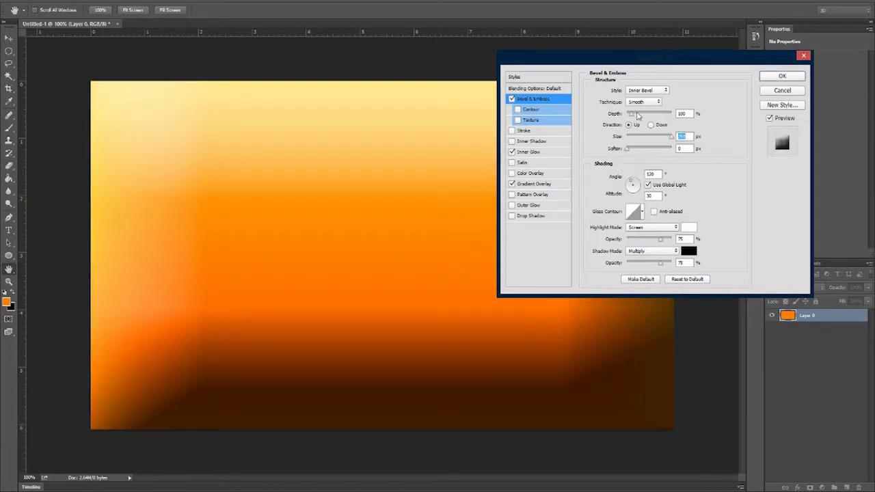
mouse_move(637, 115)
mouse_down()
mouse_move(587, 117)
mouse_move(652, 116)
mouse_move(635, 117)
mouse_up()
click(626, 149)
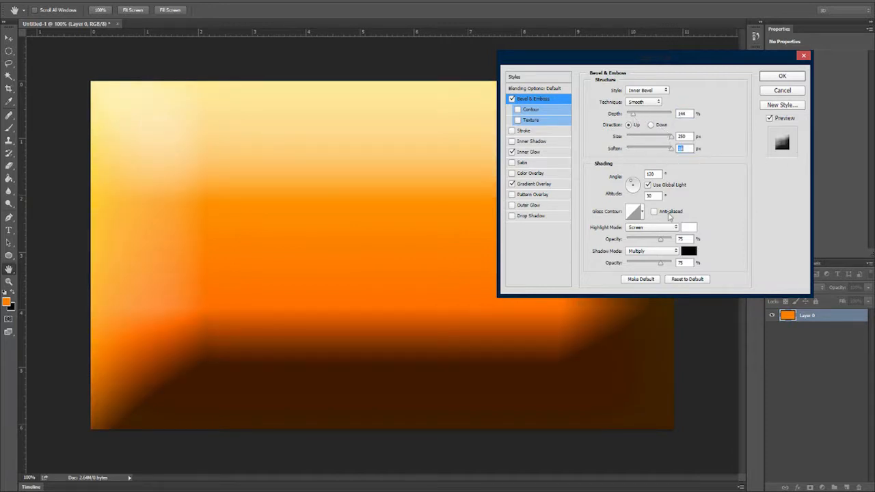
- Set the bevel's highlight and shadow modes to Overlay, reduce its shadow opacity and depth, and apply the layer style
click(652, 228)
click(660, 301)
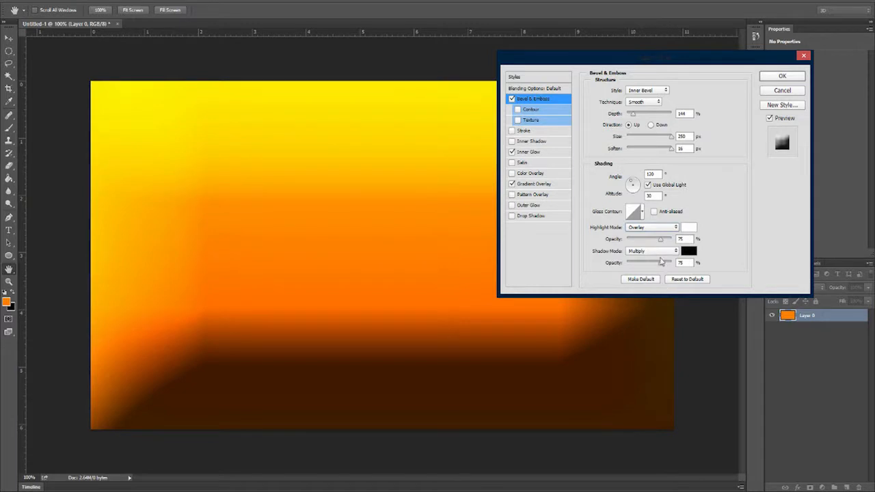
click(660, 251)
click(657, 342)
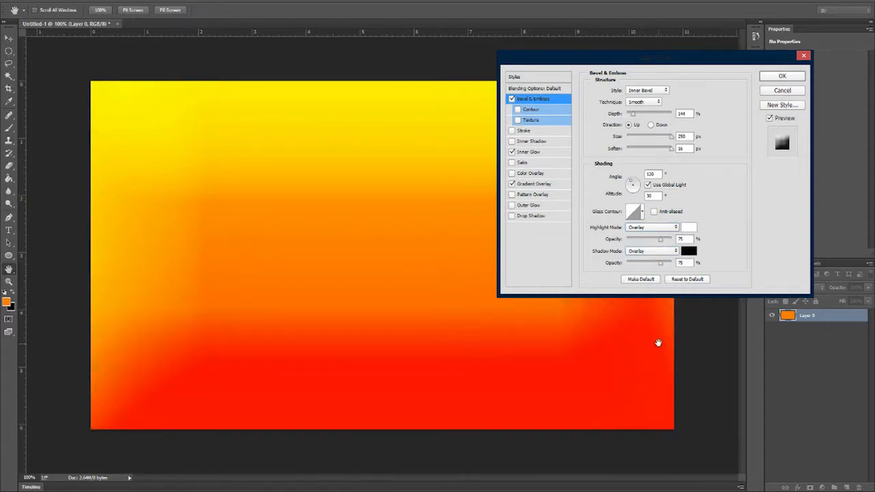
drag(660, 266, 654, 264)
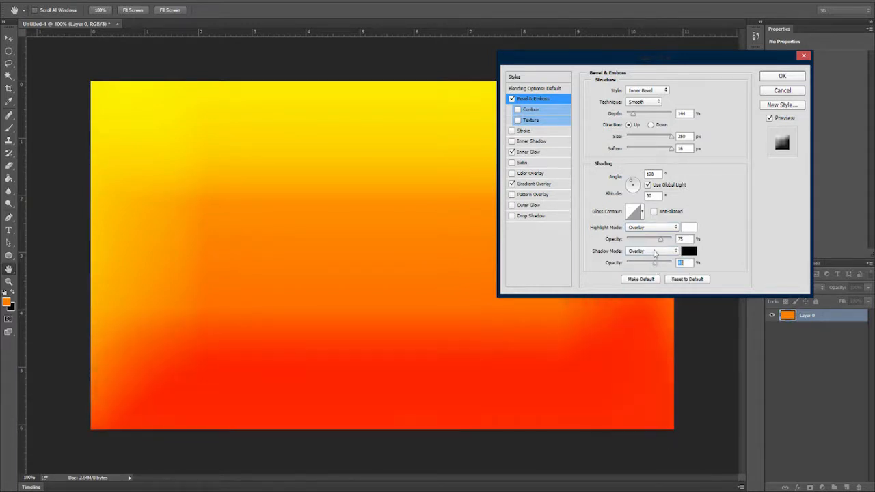
drag(633, 114, 629, 117)
click(776, 80)
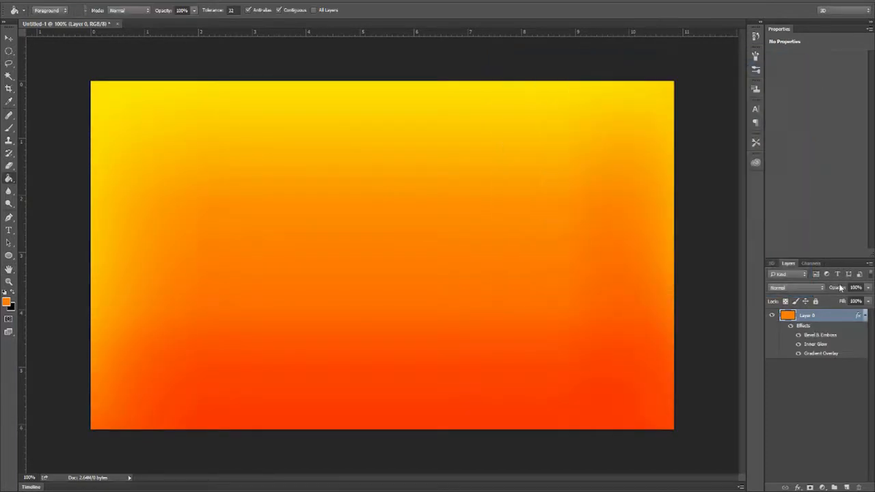
- Rasterize the orange layer's style and add a new empty layer above it
right_click(842, 314)
click(777, 190)
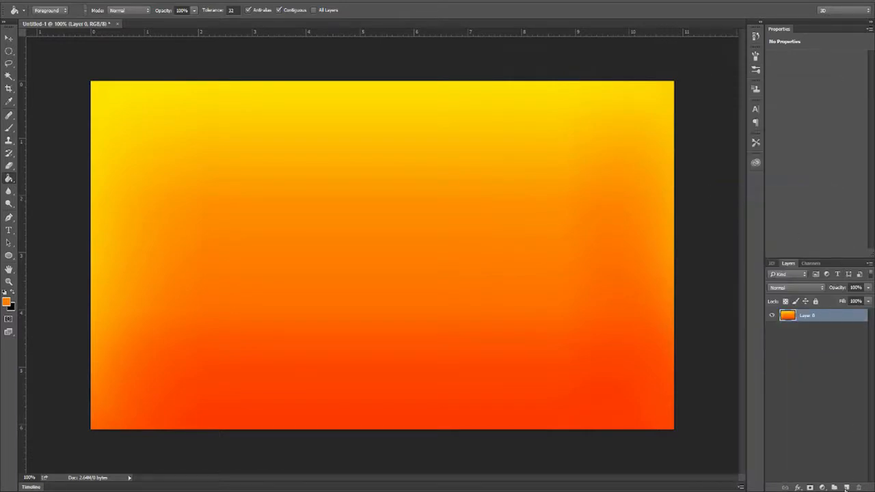
click(847, 486)
- Set the foreground colour to light blue 00c6ff
click(7, 301)
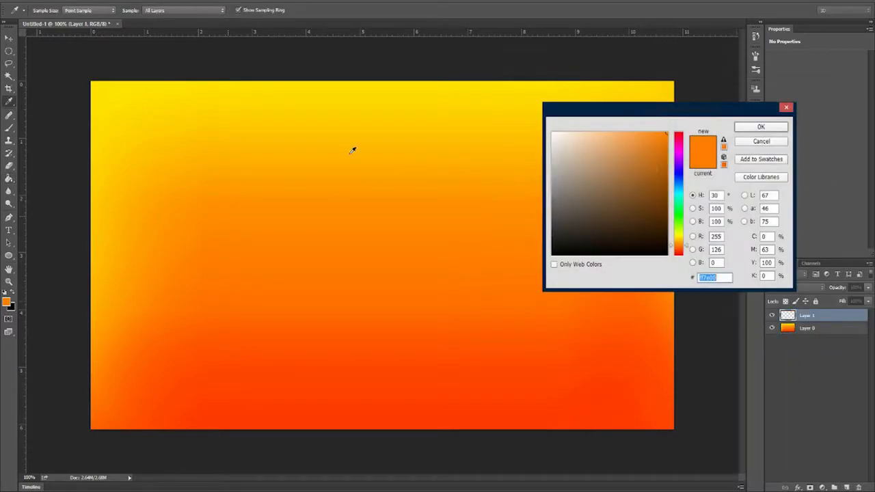
text(00c6ff)
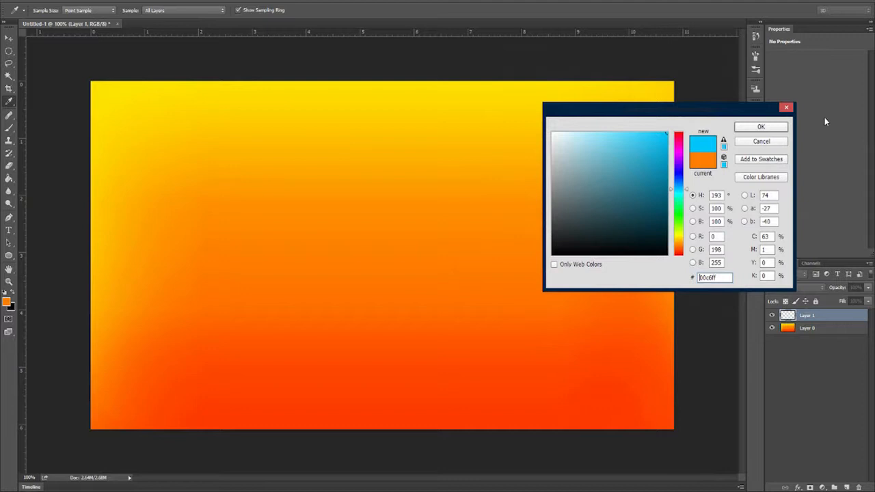
click(761, 126)
key(g)
- Choose a soft round brush with 0% hardness and enlarge its tip to about half the canvas width
key(b)
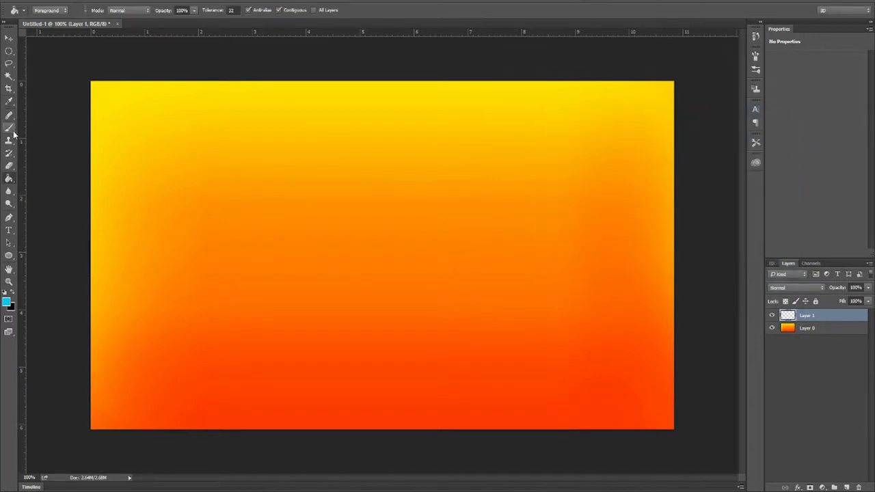
click(46, 11)
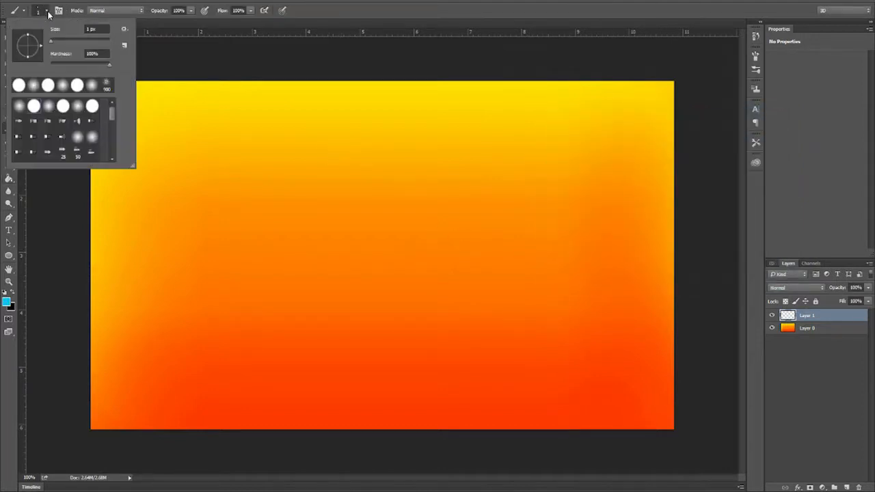
click(78, 104)
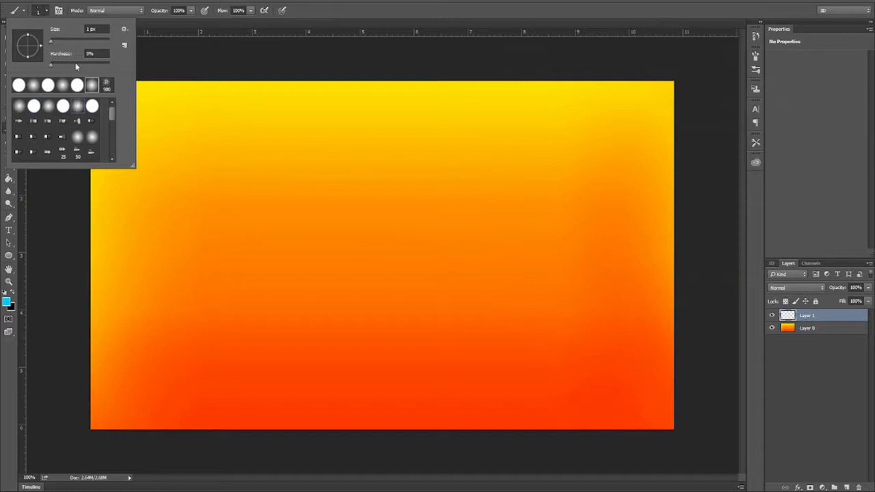
click(48, 12)
key(bracketleft)
key(bracketleft)
key(bracketleft)
key(bracketleft)
key(bracketleft)
key(bracketleft)
key(bracketleft)
key(bracketleft)
key(bracketleft)
key(bracketleft)
key(bracketleft)
key(bracketleft)
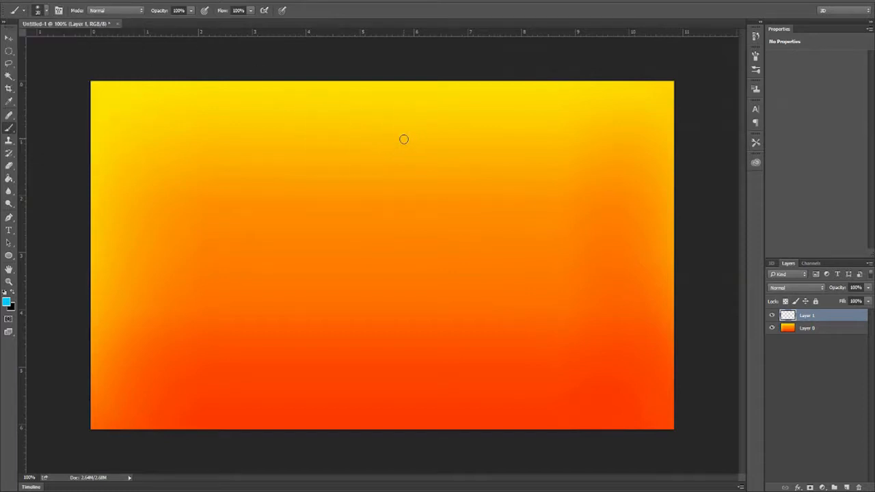
key(bracketright)
key(bracketright)
key(bracketright)
key(bracketright)
key(bracketright)
key(bracketright)
key(bracketright)
key(bracketright)
key(bracketright)
key(bracketright)
key(bracketright)
key(bracketright)
key(bracketright)
key(bracketright)
key(bracketright)
key(bracketright)
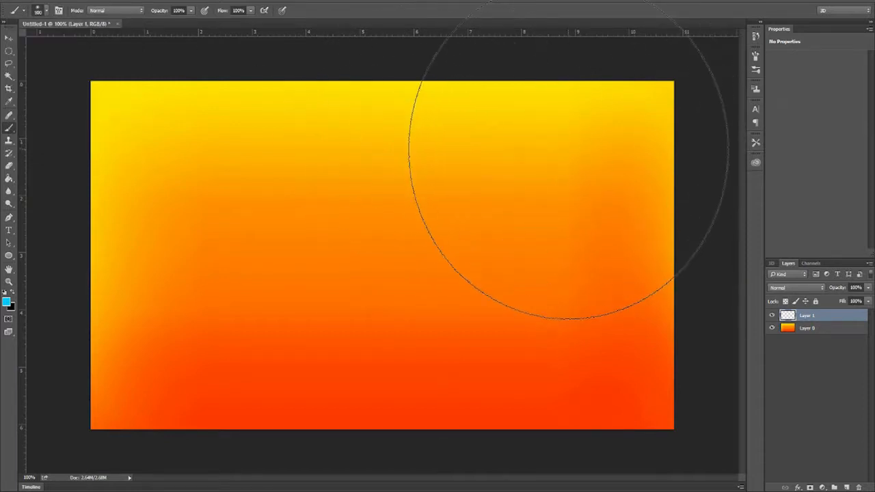
- Paint soft light blue over the canvas's upper-right area and set Layer 1 to Hue blending at 44% opacity
click(568, 158)
click(796, 287)
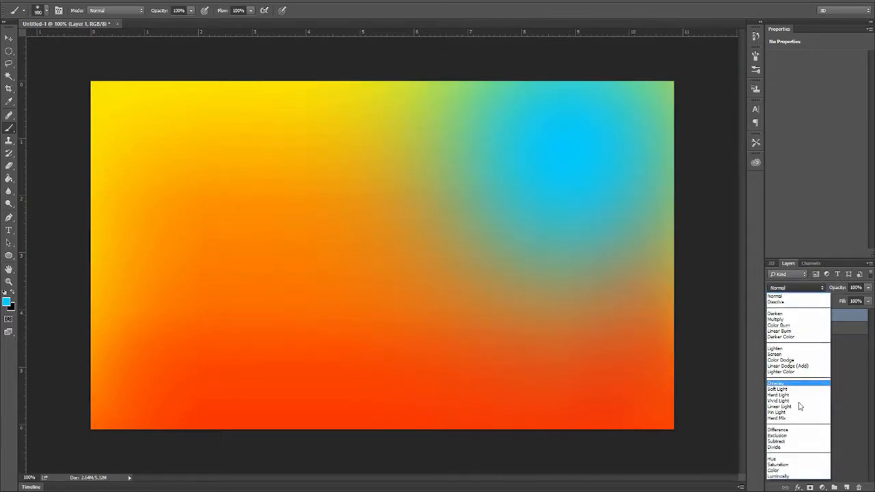
click(790, 459)
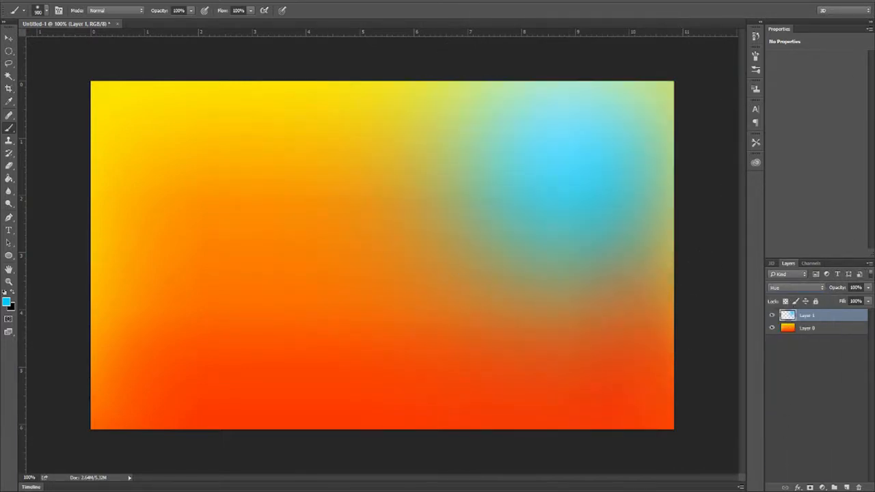
drag(509, 72, 624, 130)
click(867, 287)
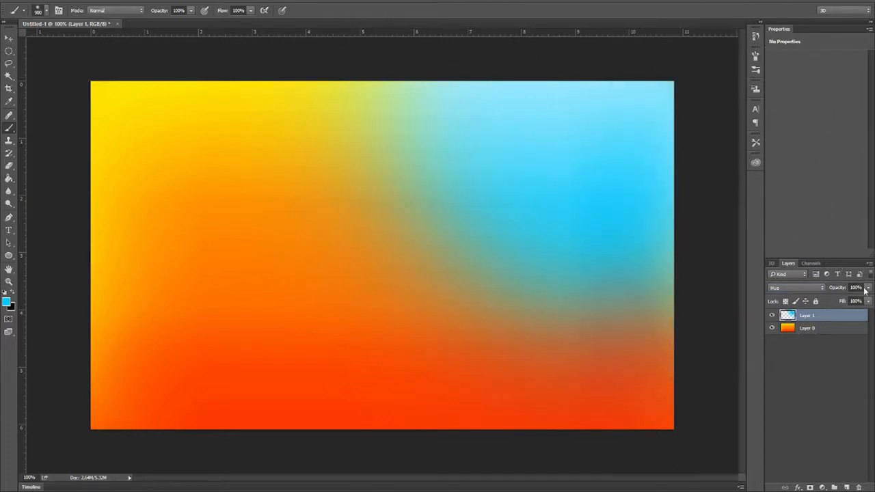
drag(865, 304, 848, 303)
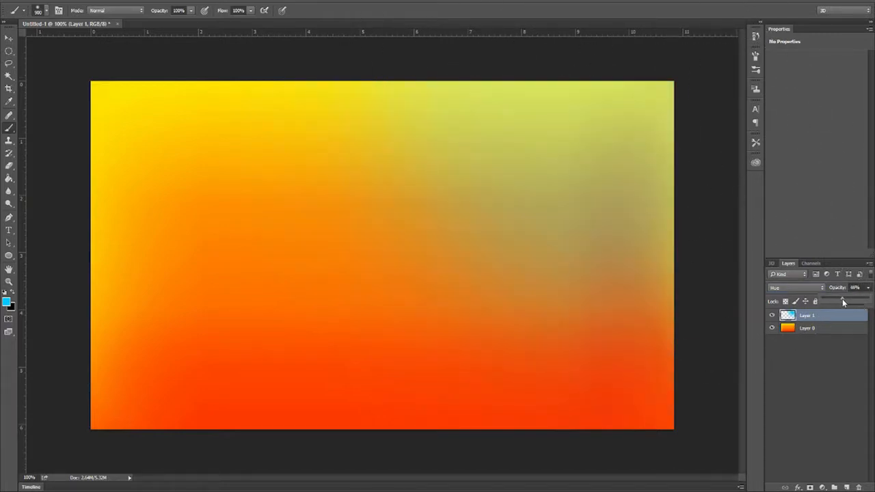
- Set the foreground colour to magenta de00ff
click(6, 301)
click(677, 155)
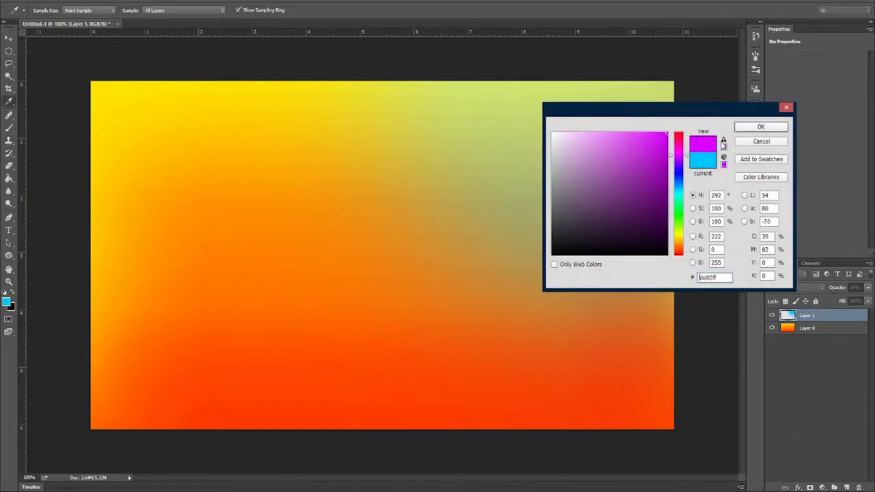
click(760, 127)
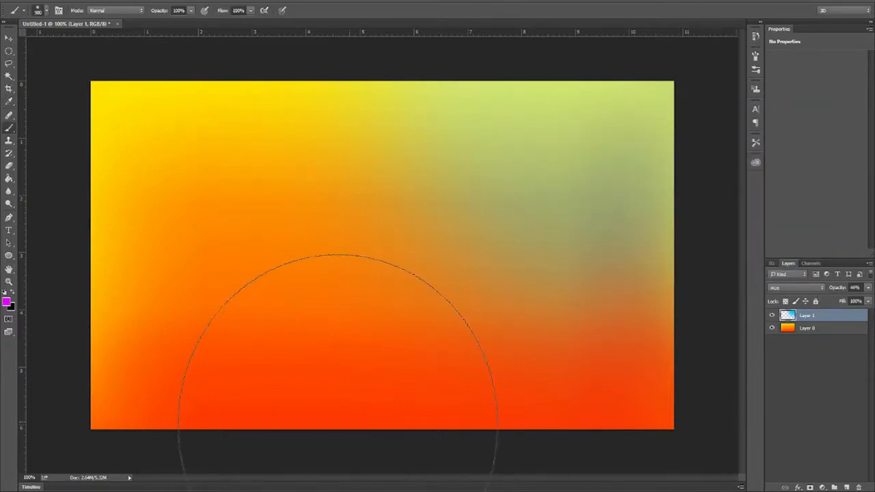
- Paint a soft magenta spot on a new layer at the canvas's lower edge, left of centre
click(264, 472)
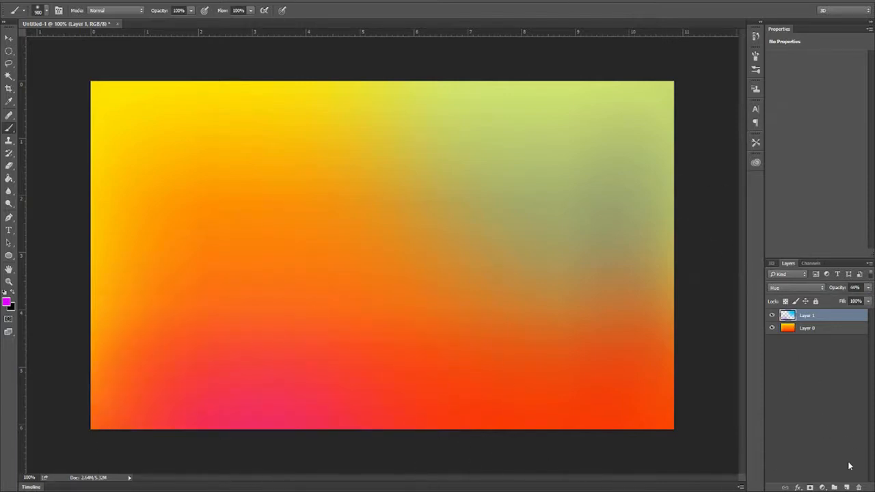
key(ctrl+z)
click(846, 488)
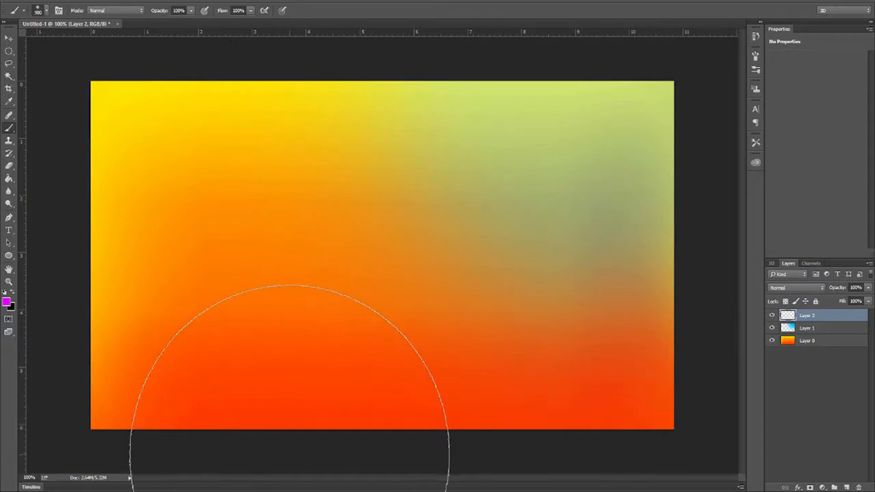
click(290, 415)
- Try the Overlay and Color blend modes on the magenta layer
click(794, 287)
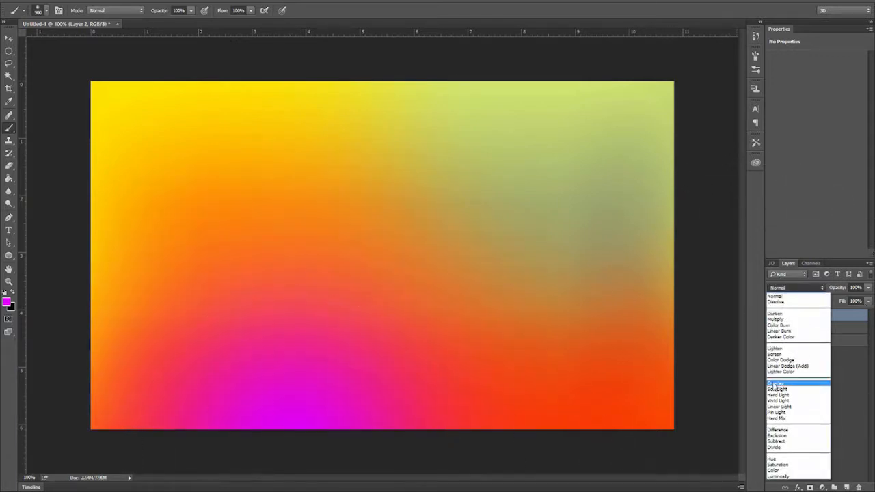
click(782, 388)
click(796, 287)
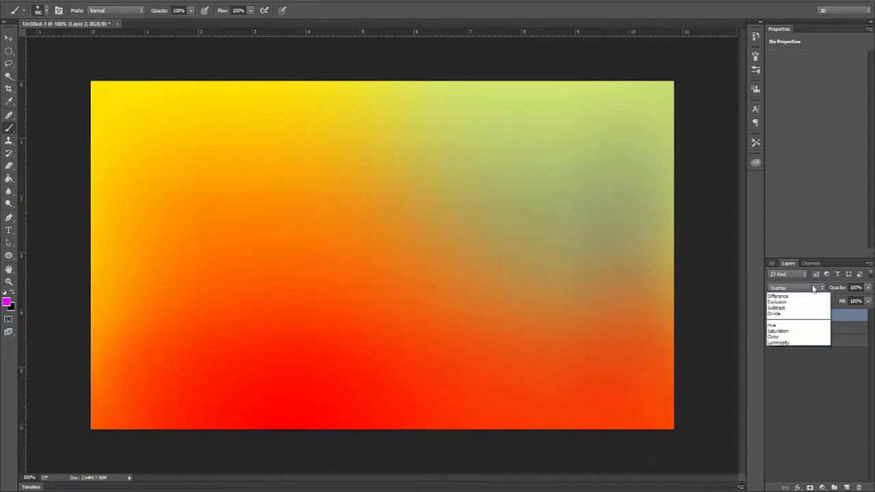
click(810, 468)
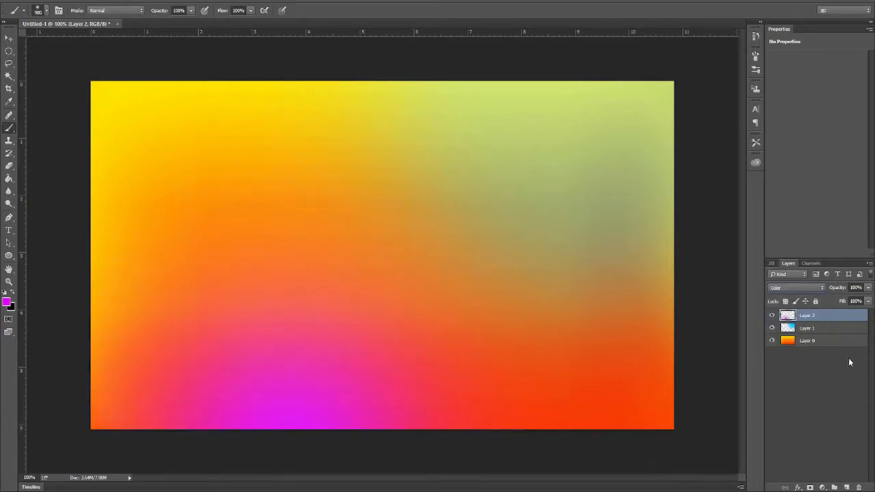
- Set the magenta layer's opacity to 30% and its blend mode to Hue
click(867, 287)
drag(865, 299, 839, 304)
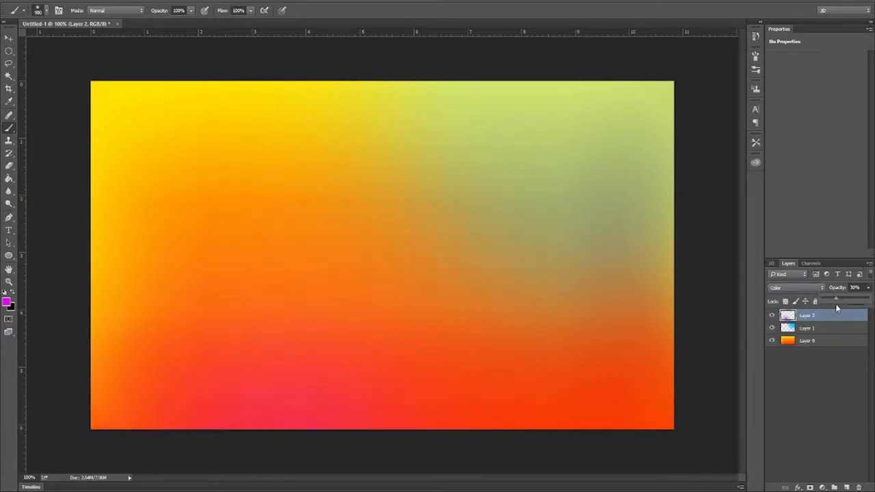
click(798, 288)
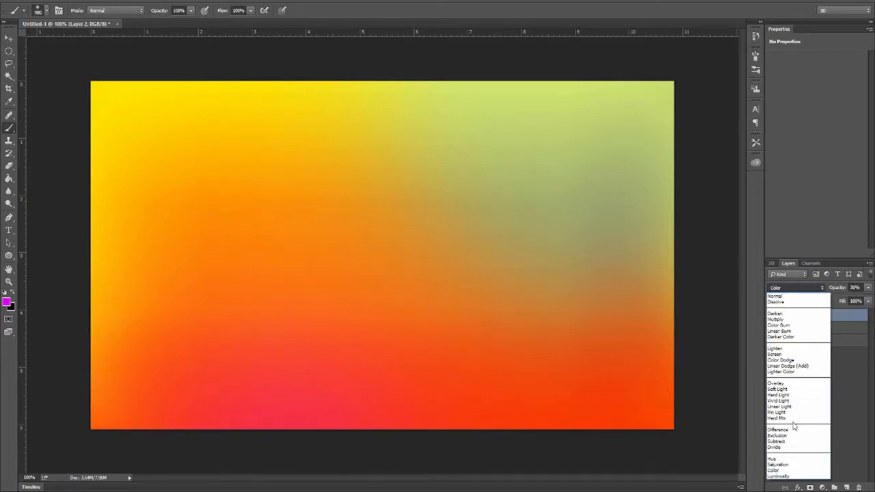
click(790, 460)
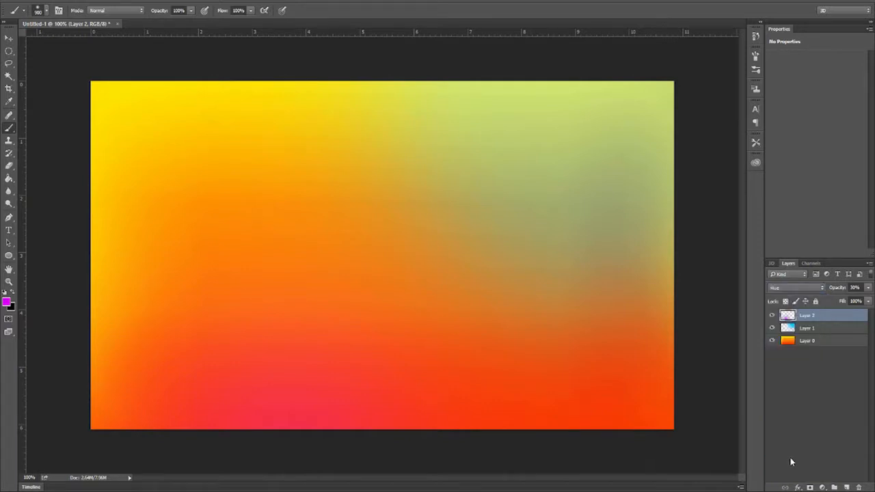
shift+click(832, 343)
key(ctrl+e)
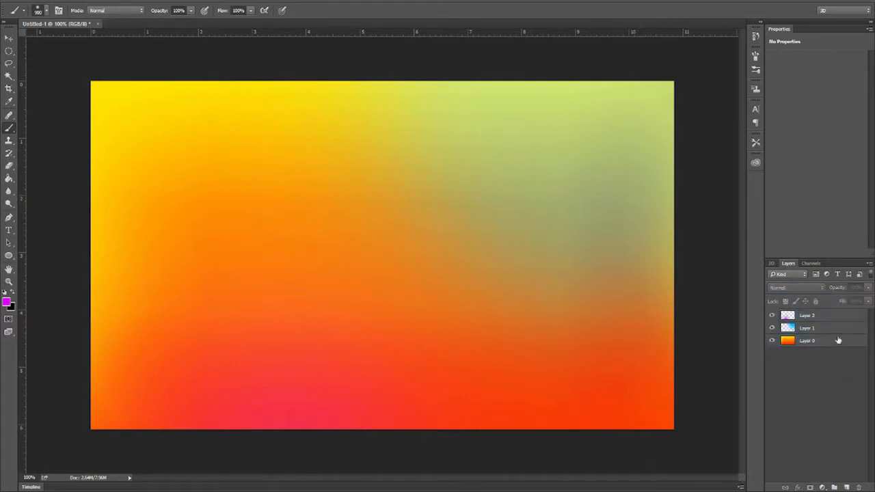
click(837, 329)
shift+click(836, 319)
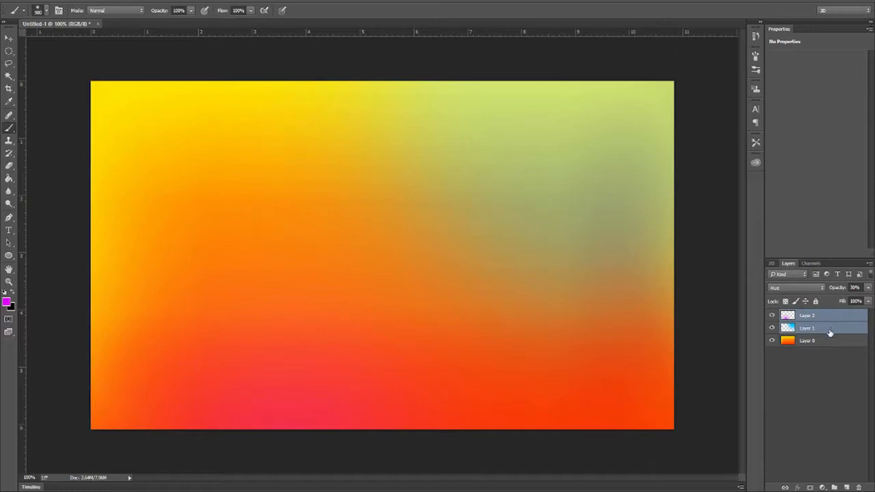
click(831, 378)
- Duplicate the orange base layer and merge the copy with the light-blue and magenta layers above it
click(830, 342)
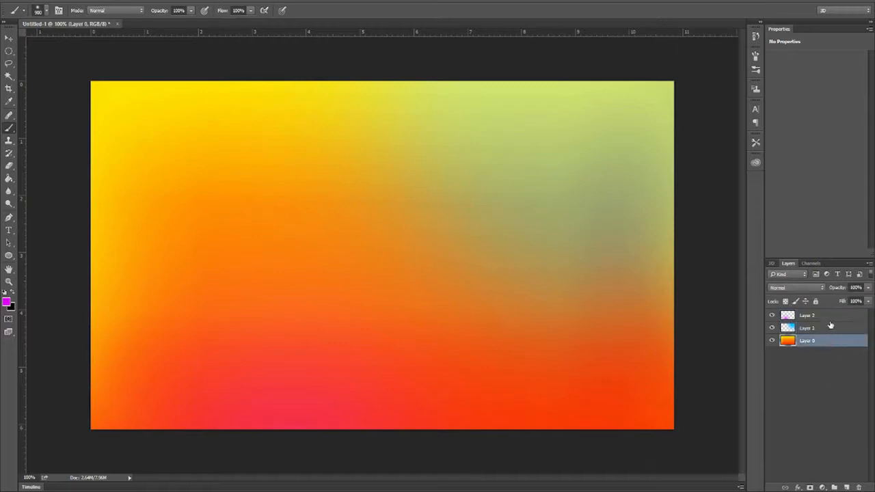
key(ctrl+j)
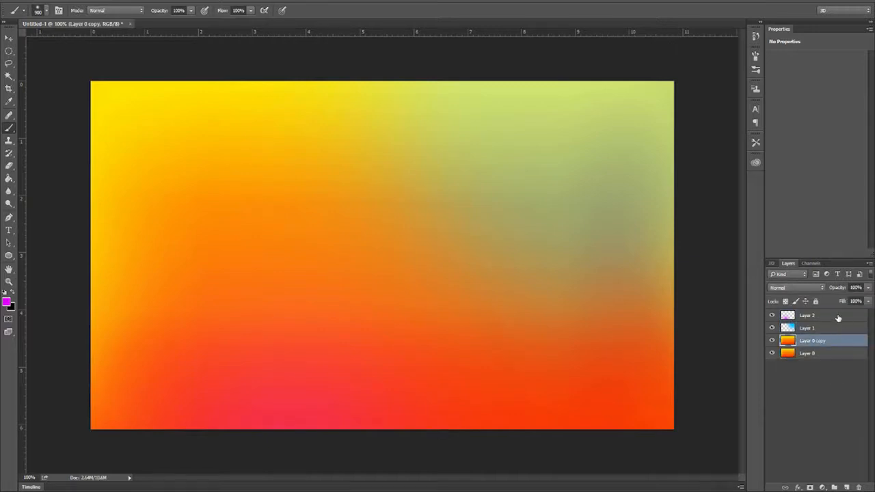
shift+click(838, 318)
right_click(838, 318)
click(751, 285)
- Try Overlay blending on the merged layer, restore Normal and set its opacity to 50%
click(820, 288)
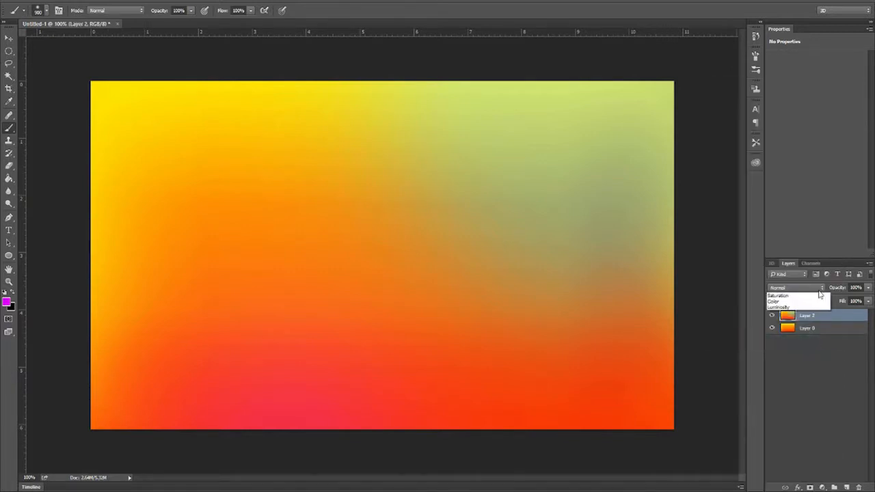
click(812, 386)
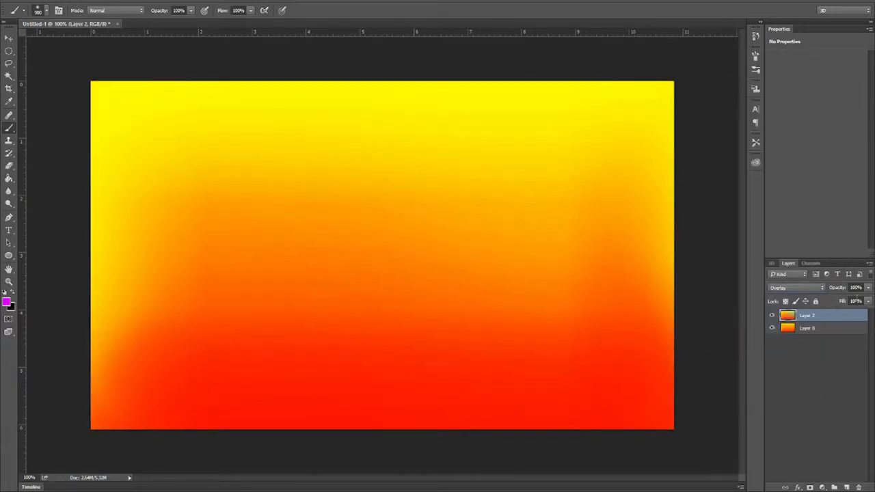
click(810, 289)
click(810, 294)
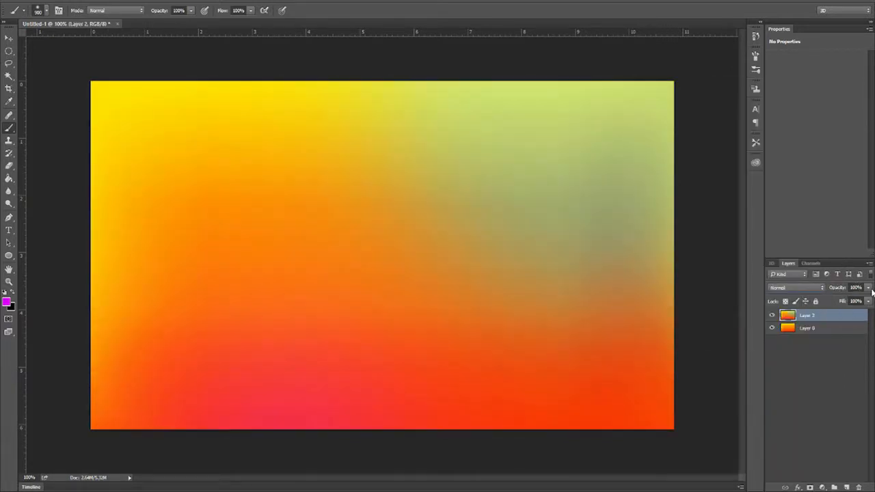
drag(868, 287, 847, 303)
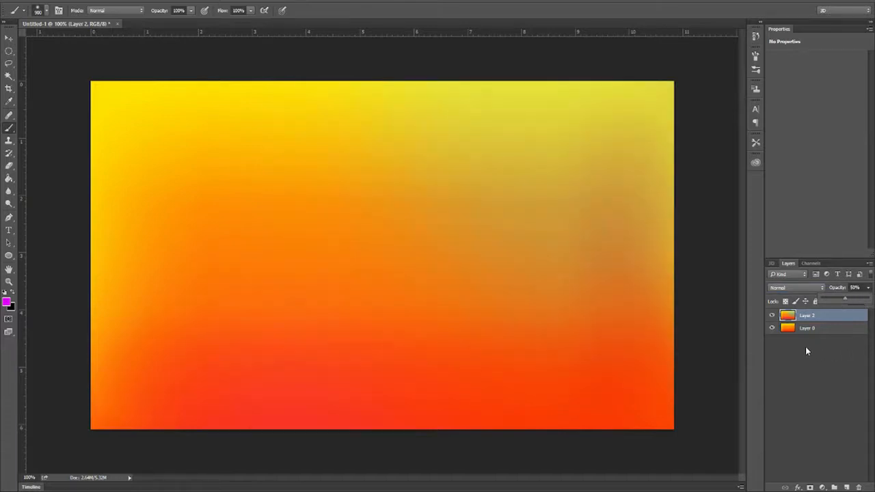
- Add the text "LUCKY BLOCKS" in magenta at 43.8 pt and centre it on the canvas
click(10, 232)
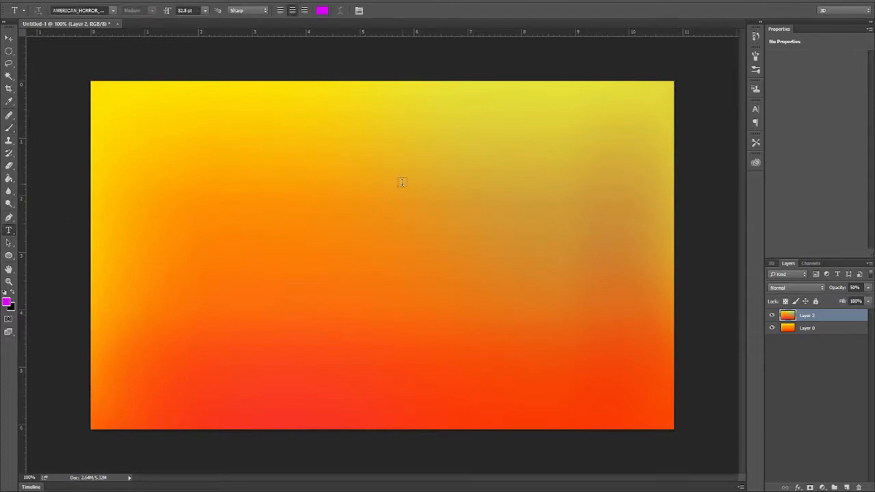
click(231, 240)
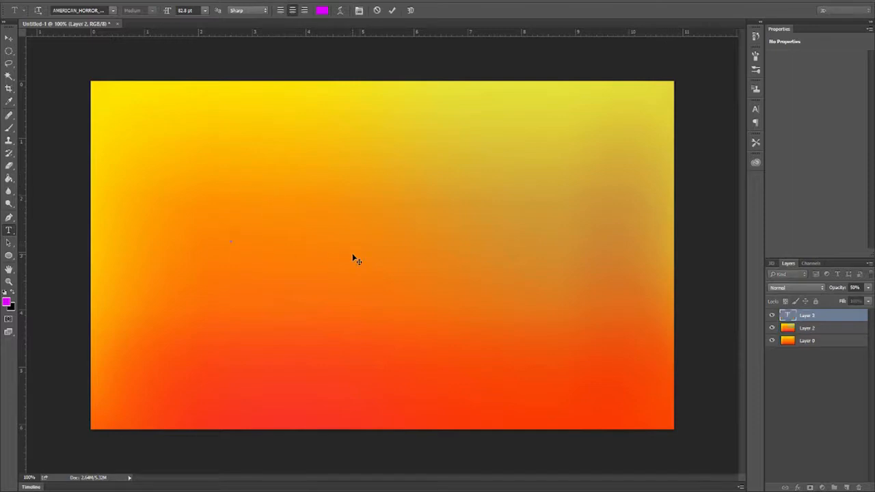
drag(168, 10, 153, 12)
drag(172, 11, 164, 11)
text(Puck)
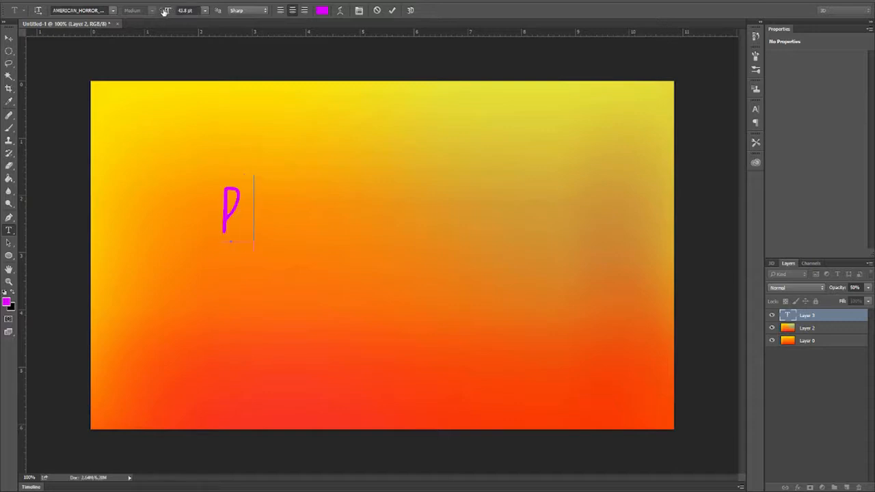
key(BackSpace)
key(BackSpace)
key(BackSpace)
key(BackSpace)
text(Lucky block)
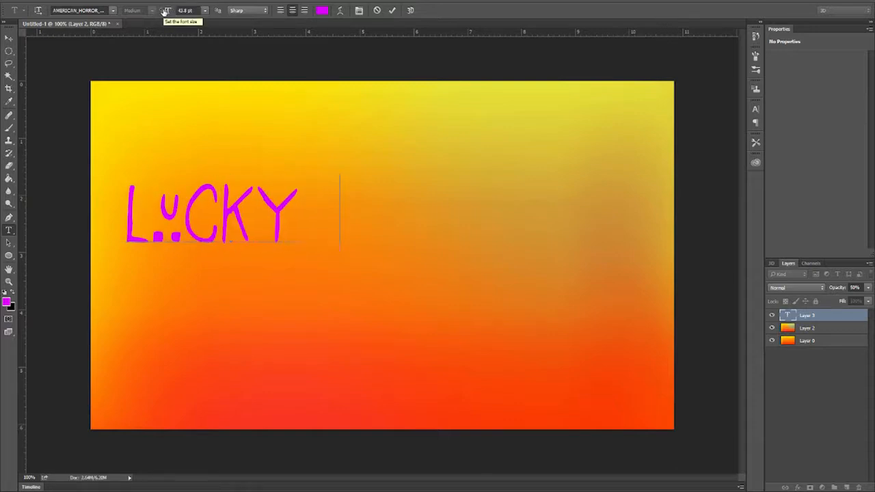
text(s)
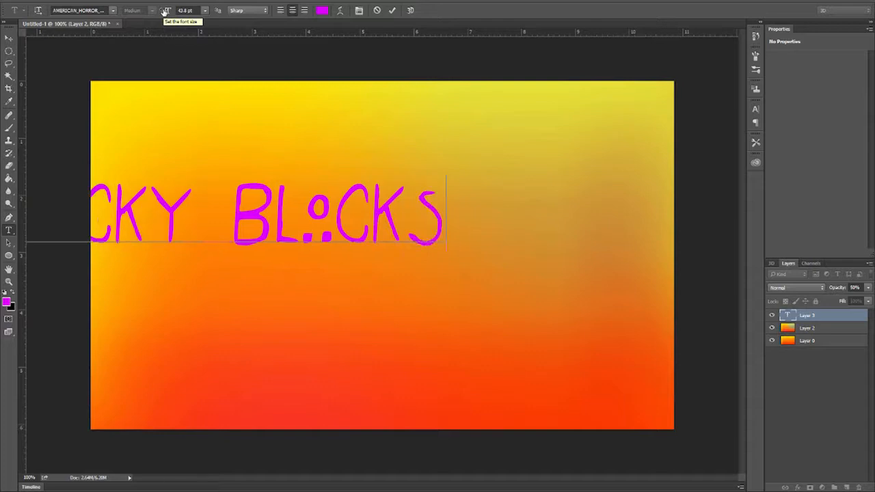
click(8, 38)
drag(318, 260, 467, 271)
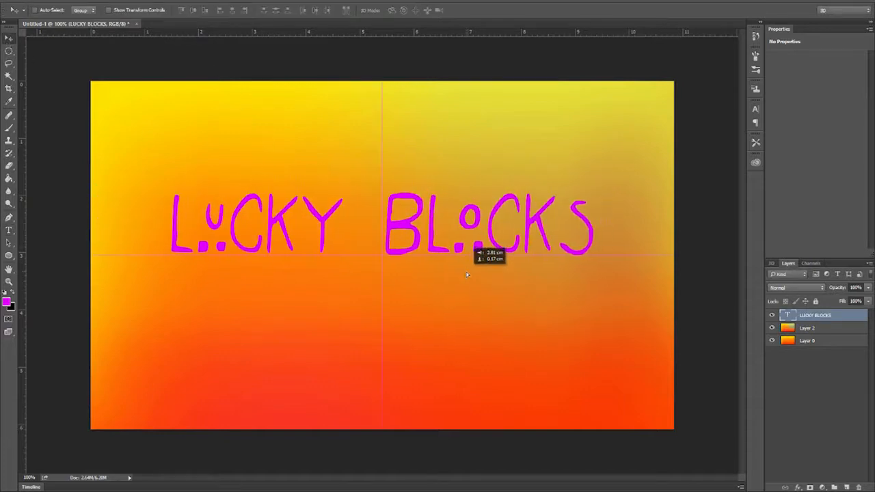
- Browse the fonts for the LUCKY BLOCKS title and change it to ArcadeClassic Regular
click(9, 231)
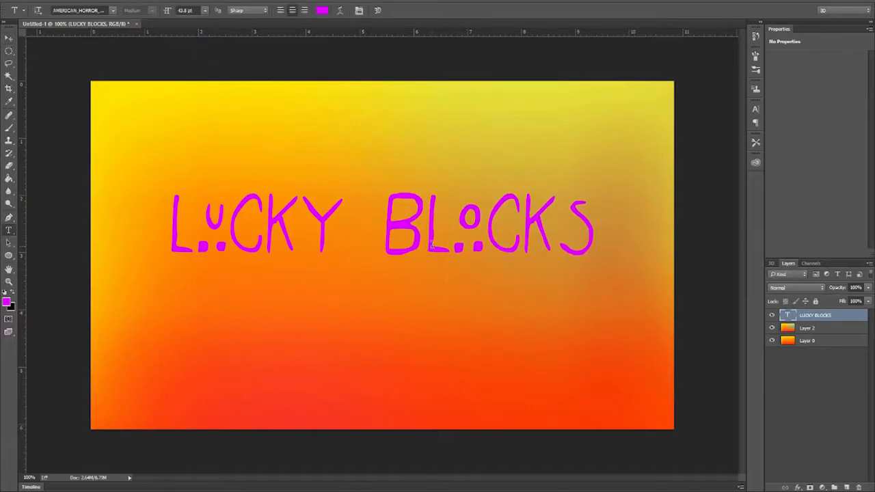
triple_click(432, 245)
click(111, 11)
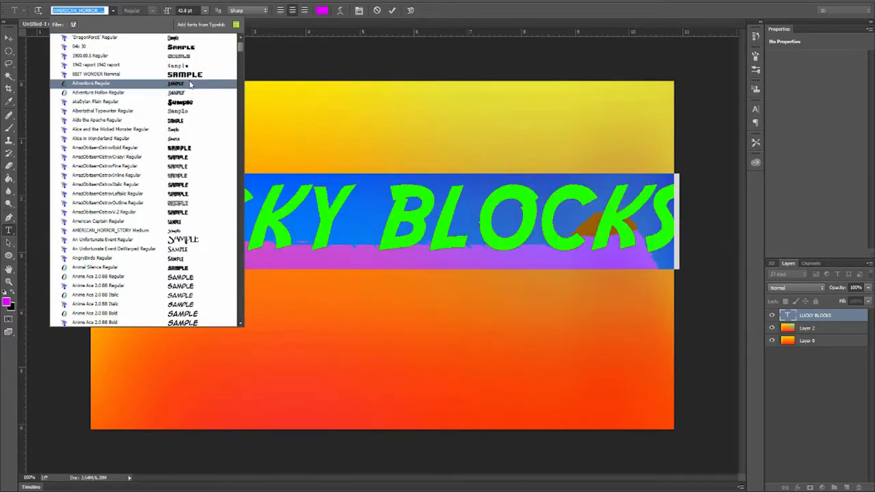
scroll(117, 47, down, 3)
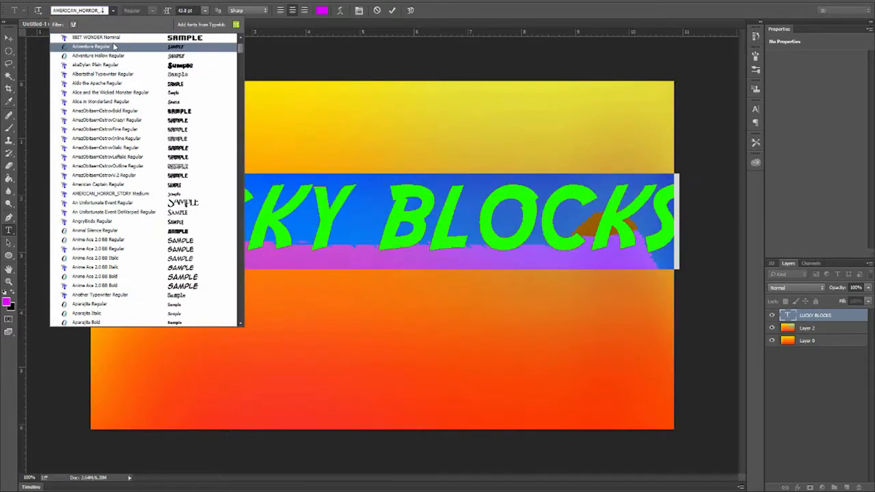
scroll(116, 46, down, 2)
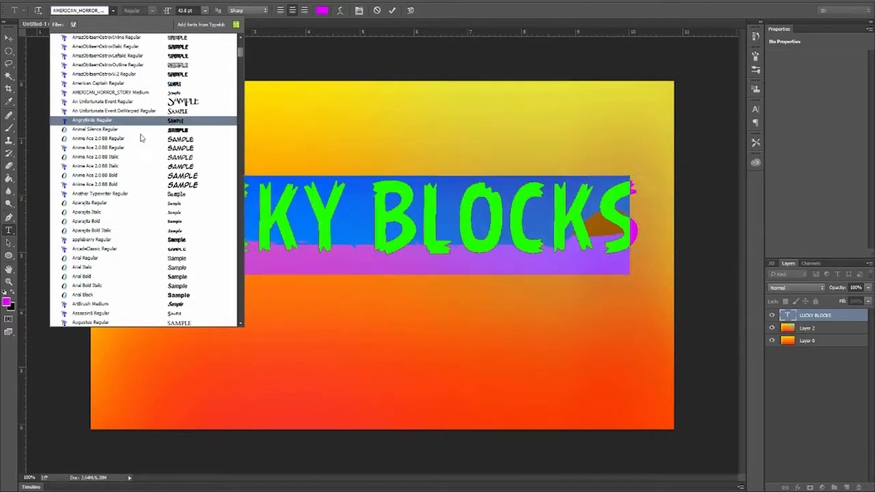
click(112, 11)
key(Down)
key(Down)
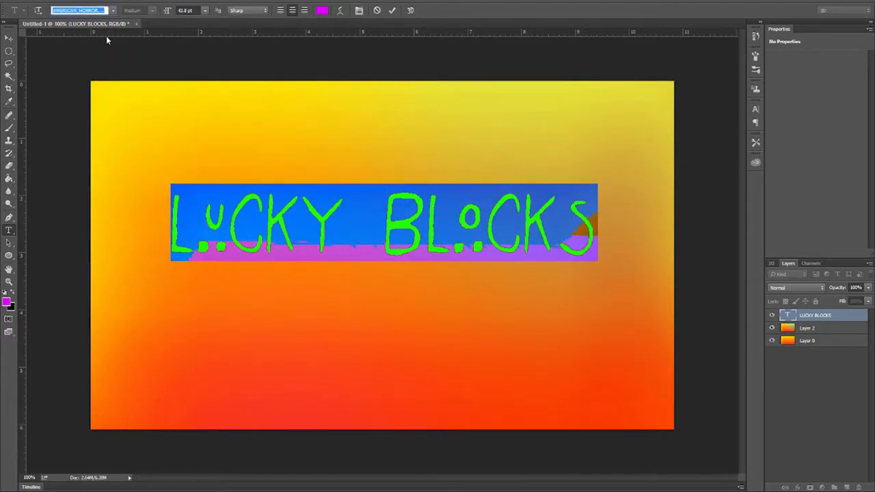
key(Down)
key(Down)
key(Down)
key(Down)
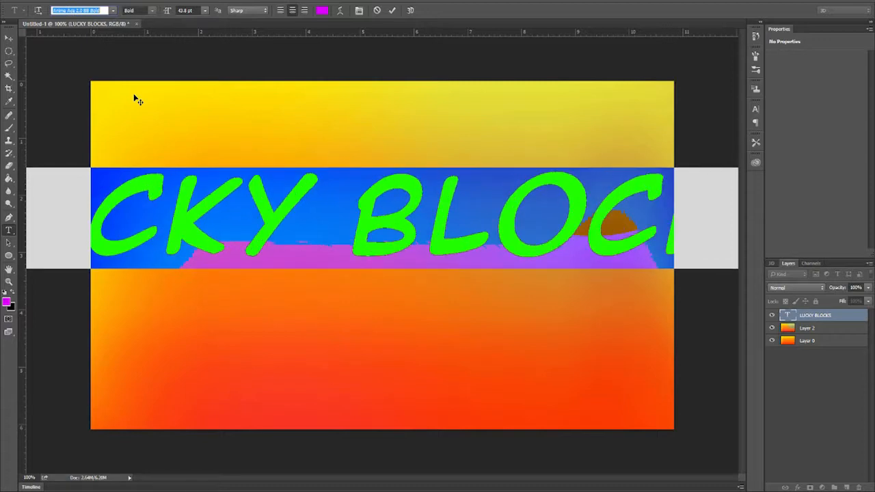
key(Down)
key(Down)
key(Down)
key(Down)
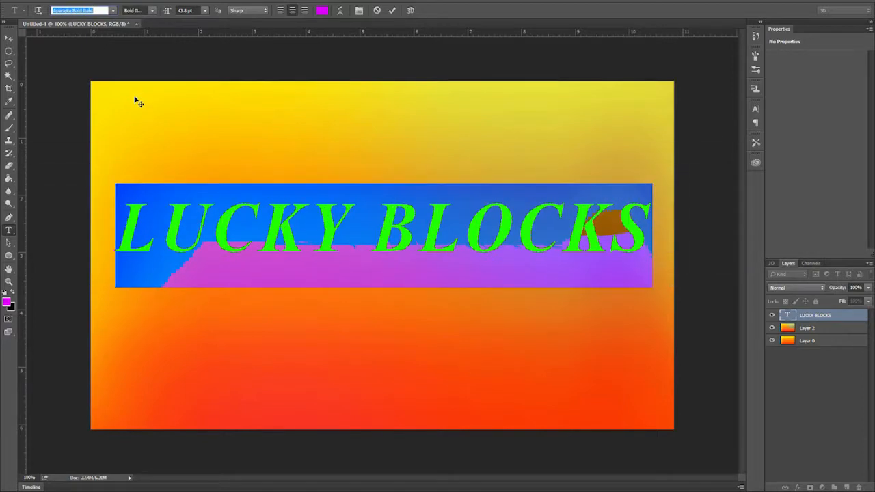
key(Down)
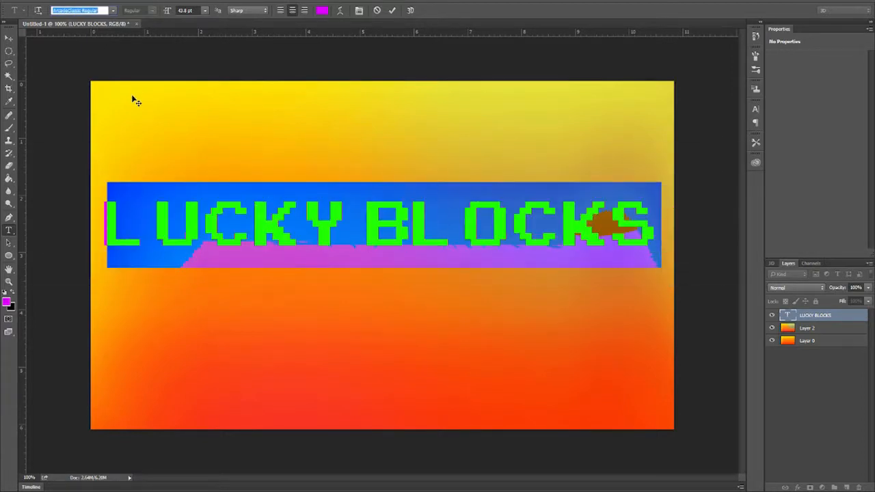
click(8, 39)
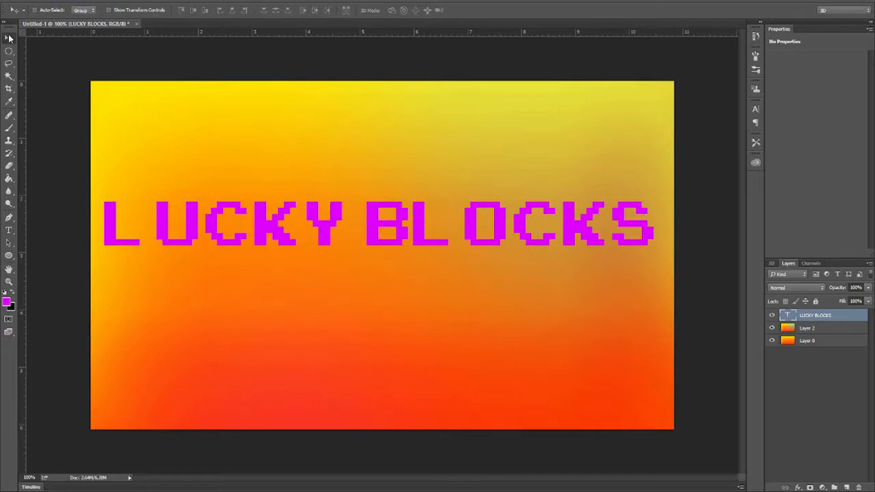
- Recolour the whole LUCKY BLOCKS title white (ffffff)
click(10, 230)
click(175, 221)
key(ctrl+a)
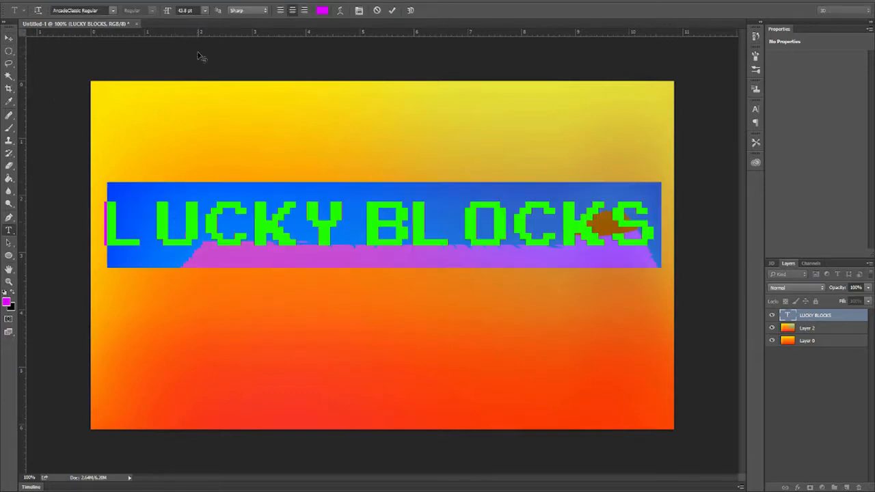
click(322, 10)
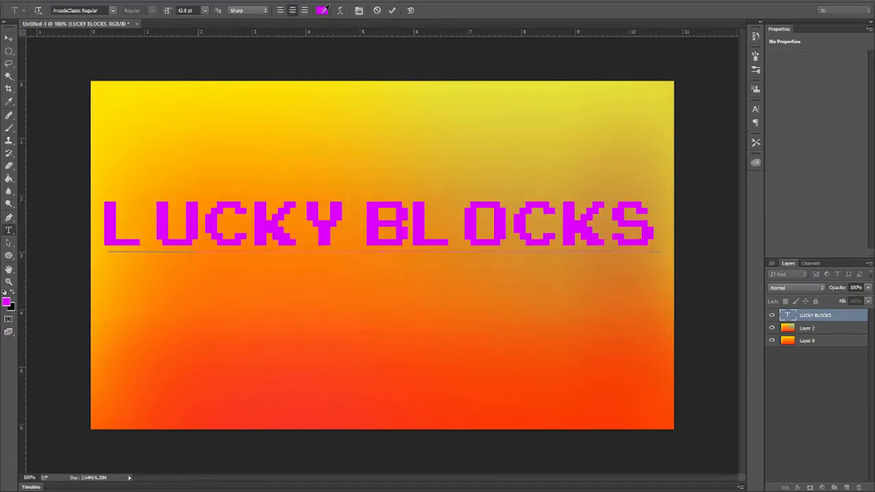
click(553, 133)
click(759, 127)
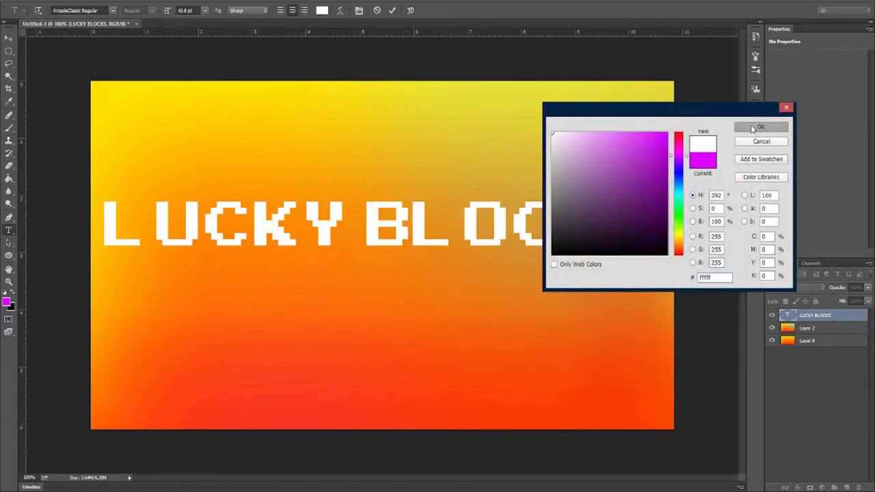
- Tighten the tracking of the letters LO in BLOCKS and set the tracking of LU in LUCKY to -120
drag(511, 230, 418, 236)
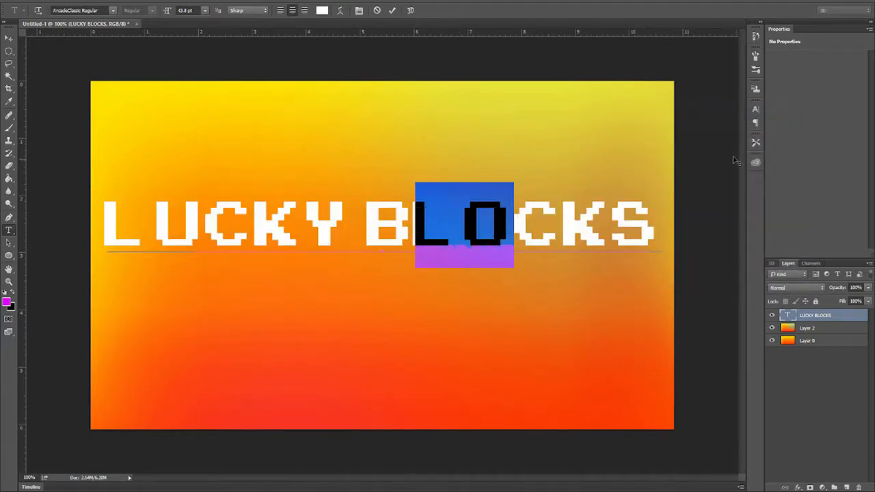
click(755, 110)
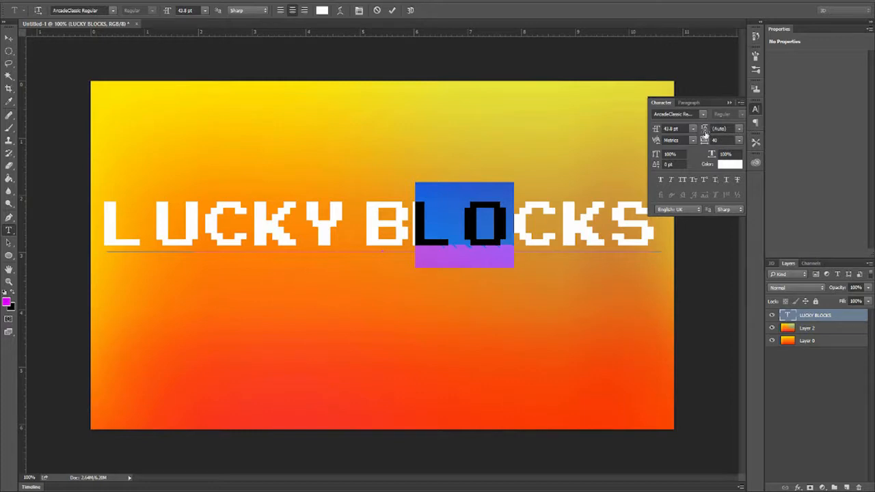
drag(705, 140, 704, 143)
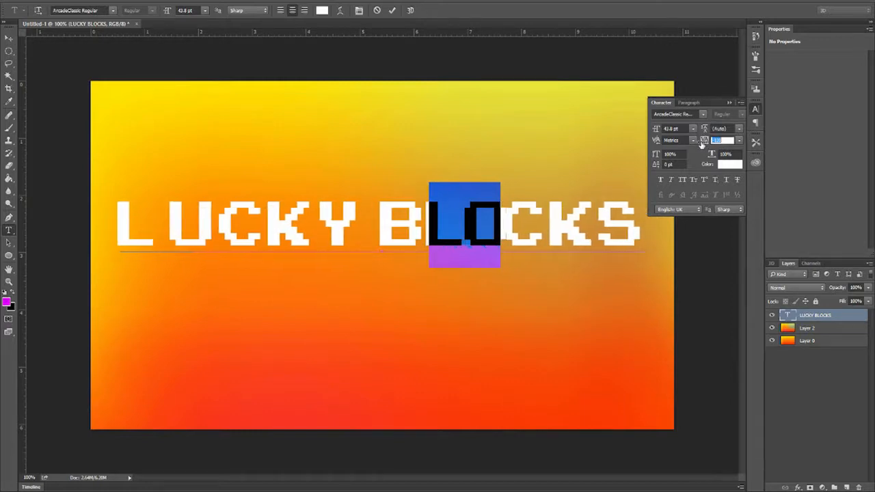
drag(121, 225, 226, 235)
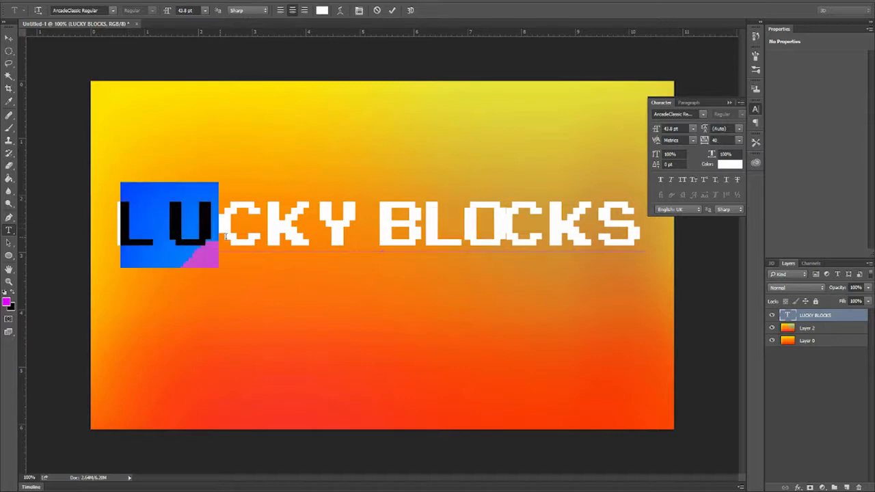
drag(698, 142, 689, 144)
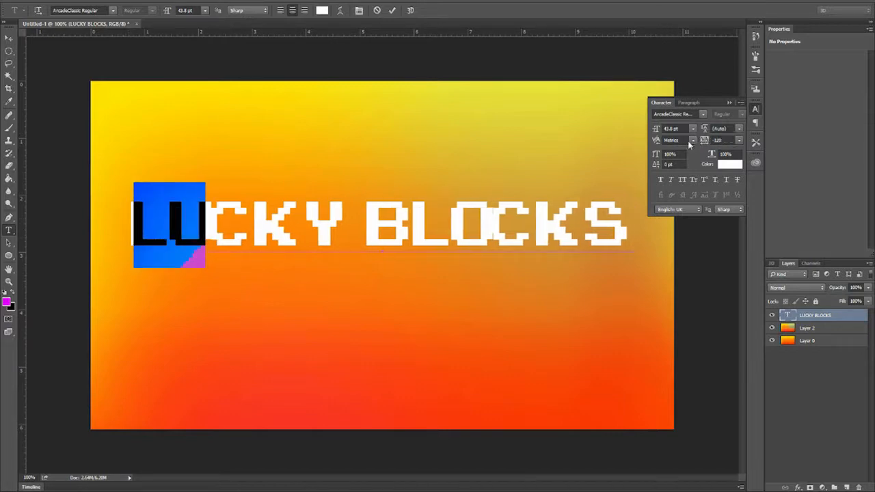
click(241, 216)
- Adjust the tracking of the letter O in BLOCKS to leave a small even gap before the C
drag(538, 226, 469, 226)
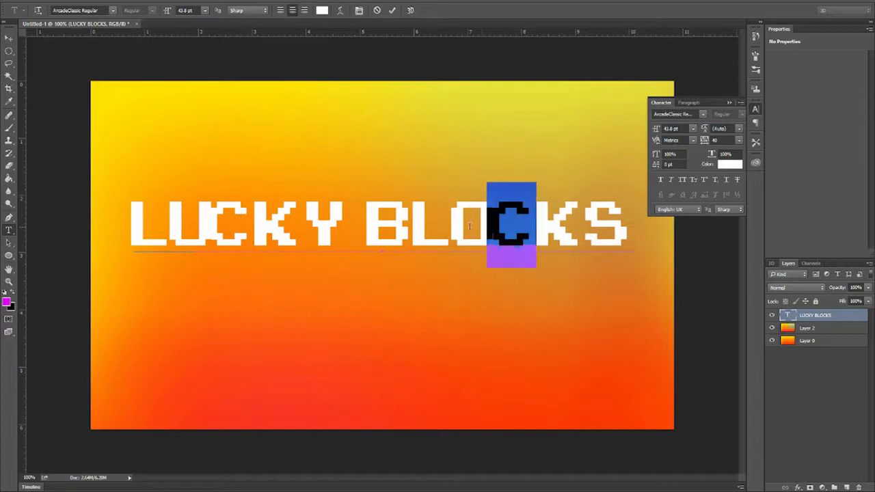
drag(705, 140, 706, 140)
drag(487, 224, 455, 224)
mouse_move(706, 140)
mouse_down()
mouse_move(698, 142)
mouse_move(713, 140)
mouse_up()
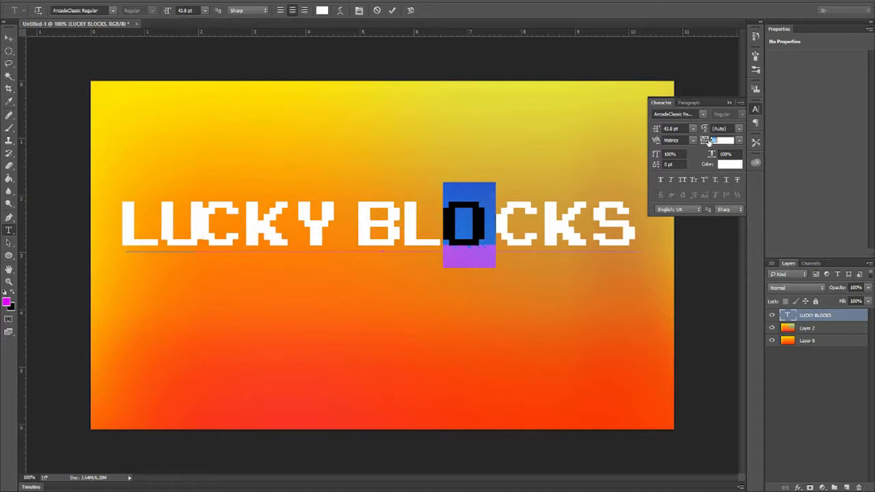
click(202, 218)
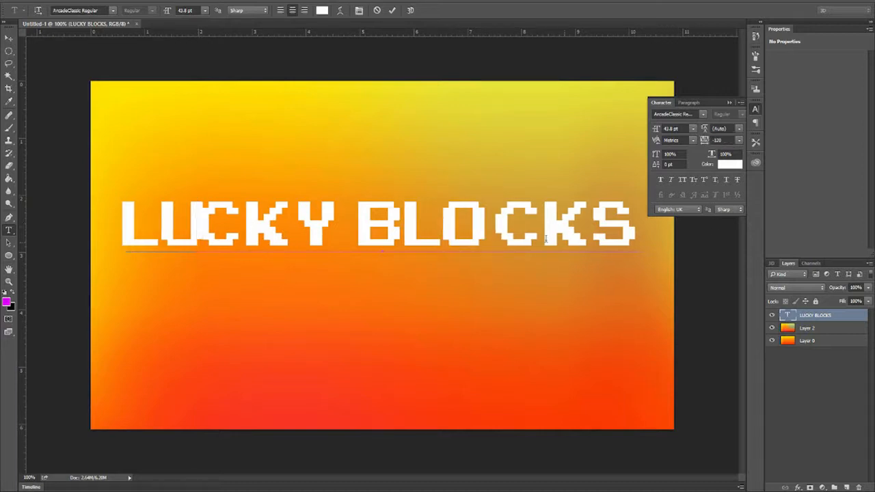
click(482, 226)
drag(483, 225, 448, 227)
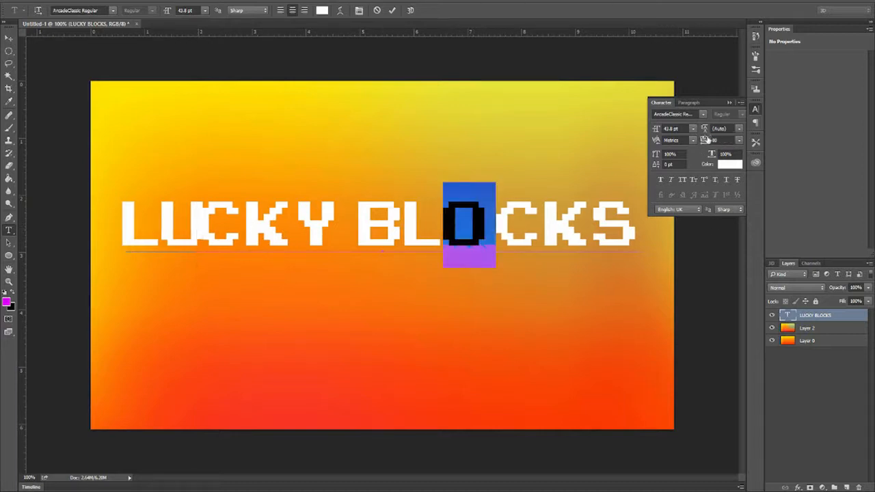
drag(703, 141, 713, 141)
- Loosen the tracking of the letter U in LUCKY to separate it from the C, and commit the text
click(199, 228)
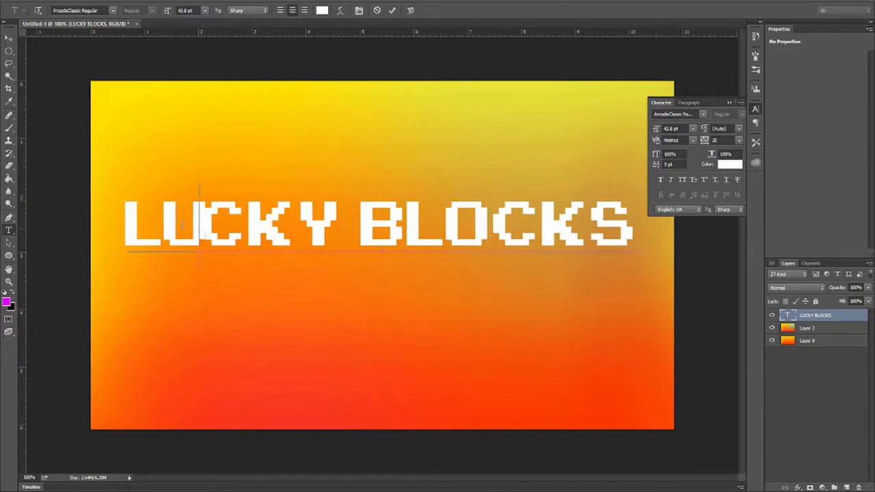
drag(198, 227, 162, 228)
drag(704, 142, 711, 142)
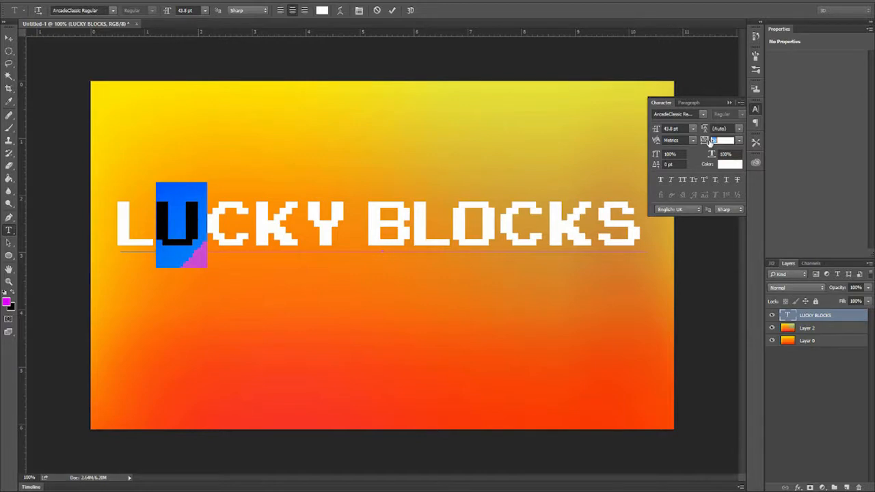
click(9, 39)
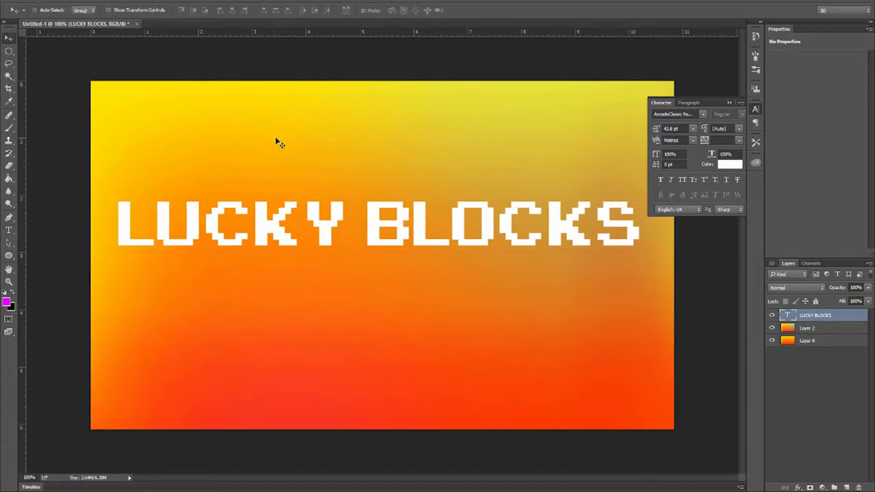
- Free-transform the title to about 89% of its width from both sides and move it to the top of the canvas
key(alt+e)
click(116, 183)
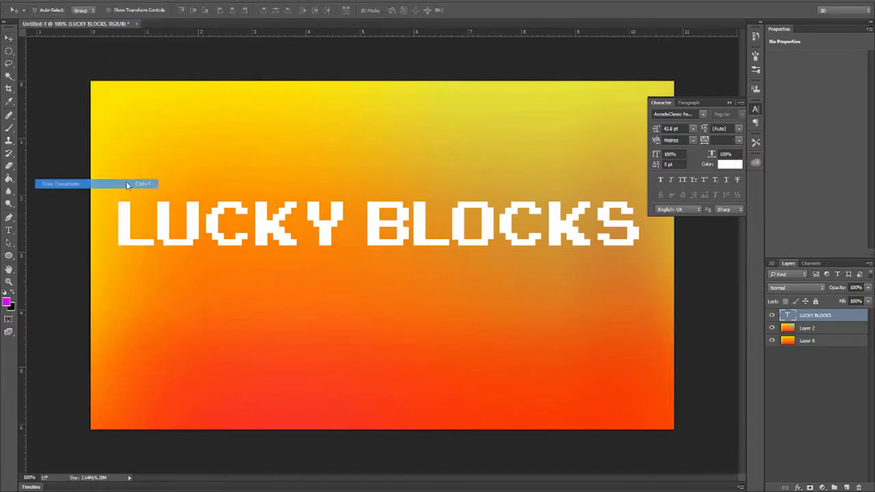
drag(646, 224, 617, 225)
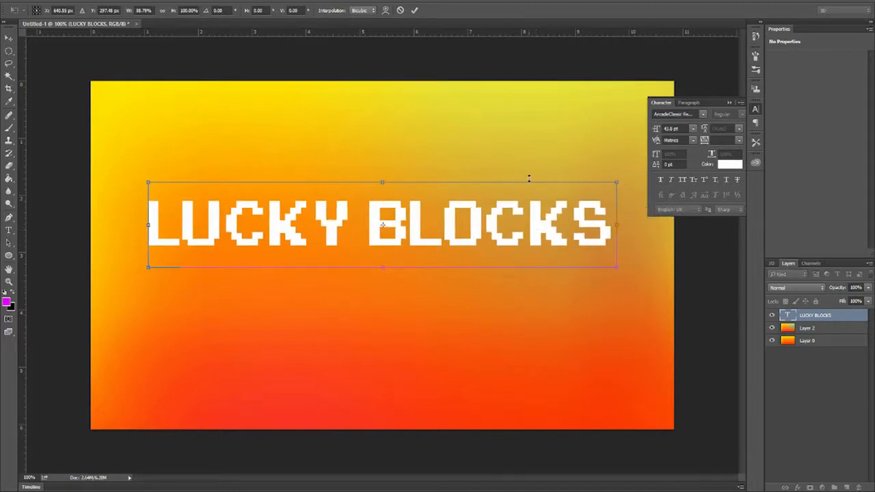
drag(500, 237, 499, 141)
drag(591, 160, 565, 142)
key(Return)
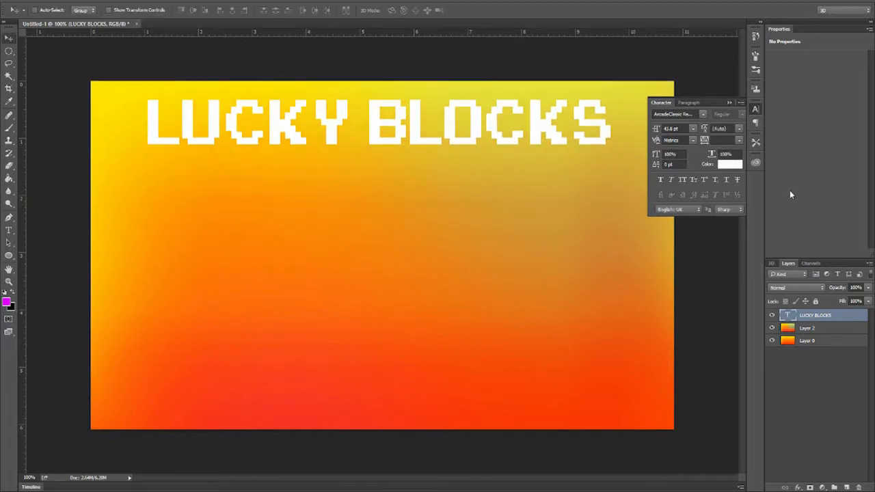
- Add a 3 px black outside Stroke to the title layer and enable its Drop Shadow effect
double_click(850, 320)
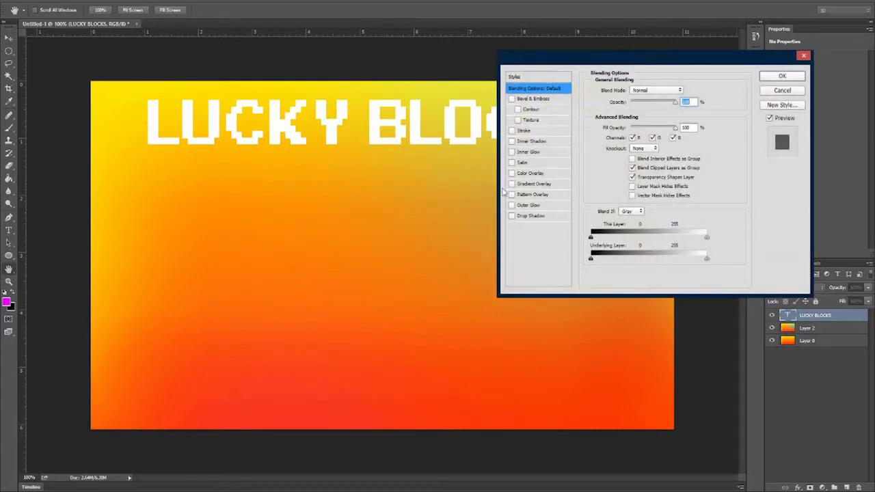
click(531, 132)
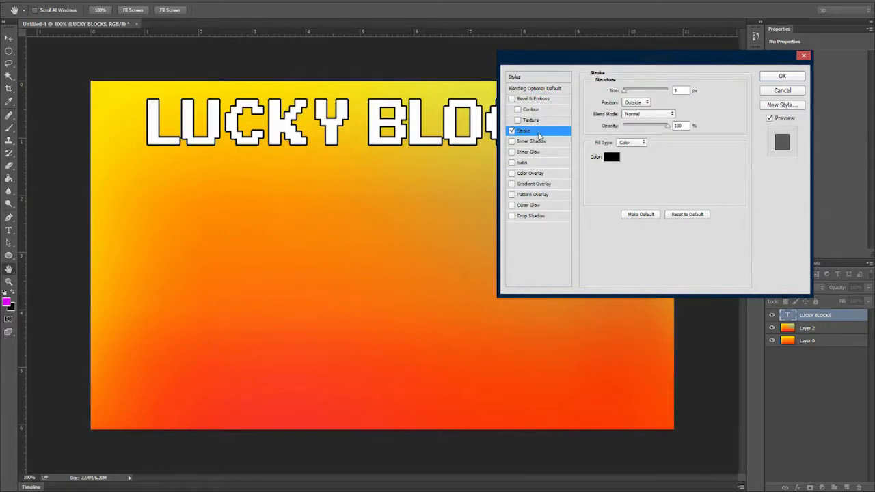
click(544, 217)
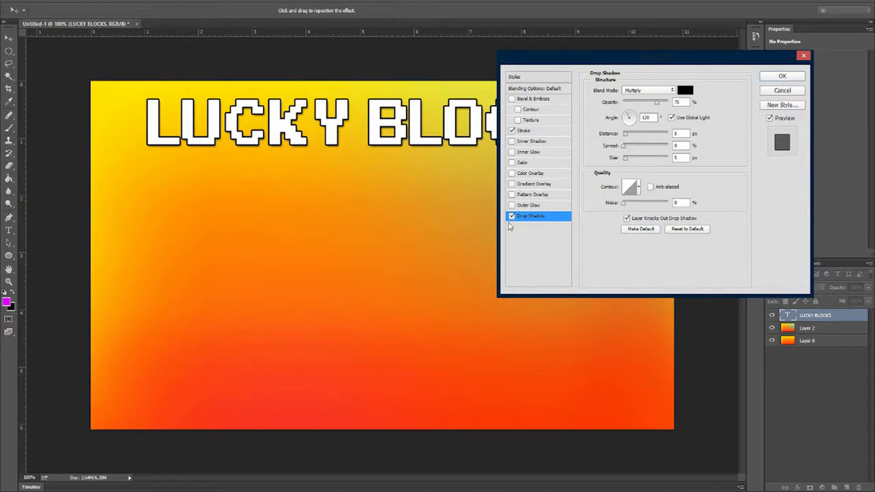
click(511, 217)
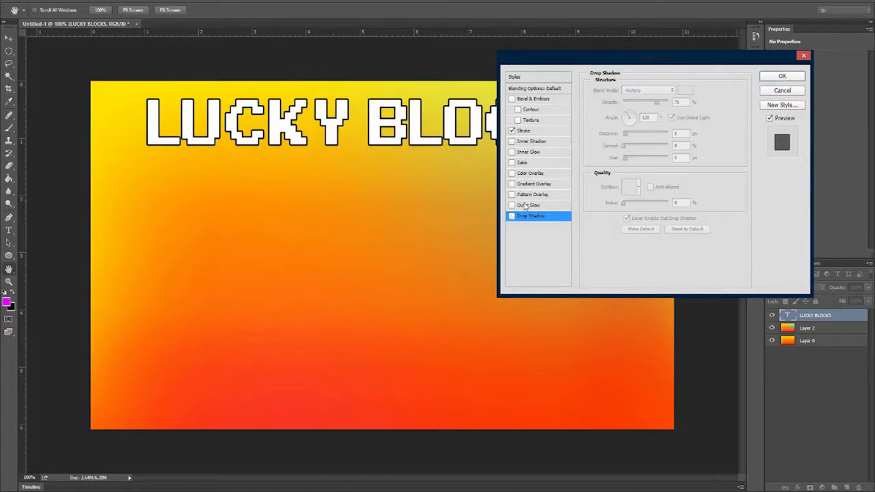
click(511, 217)
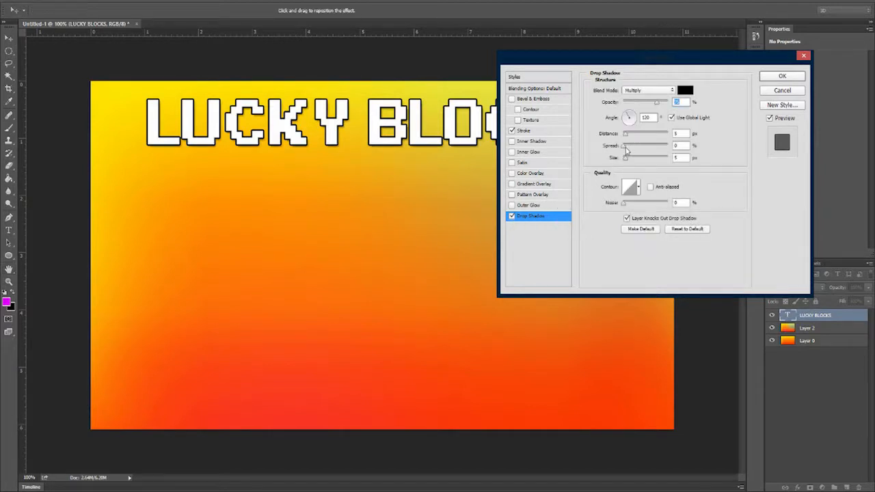
- Set the title's Drop Shadow to 100% opacity, 100% spread, 3 px size and 5 px distance
drag(624, 147, 768, 166)
drag(614, 64, 709, 103)
drag(752, 139, 809, 141)
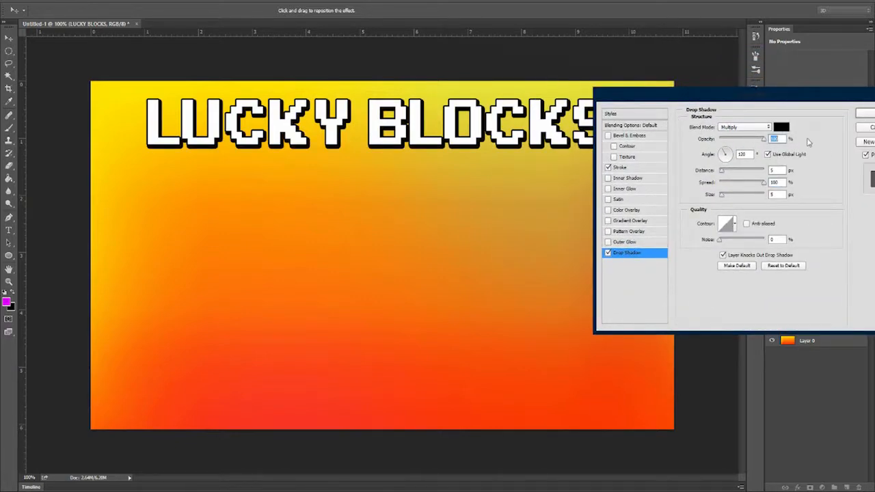
drag(721, 197, 712, 201)
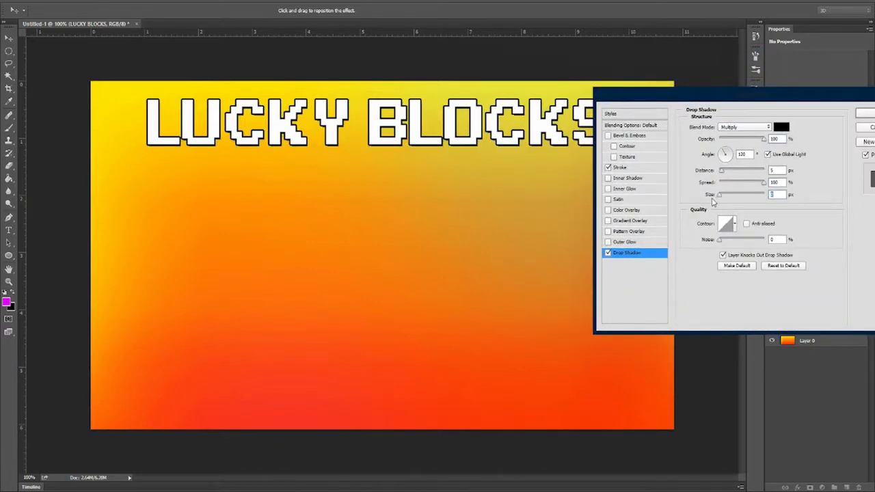
mouse_move(721, 170)
mouse_down()
mouse_move(721, 198)
mouse_move(722, 174)
mouse_up()
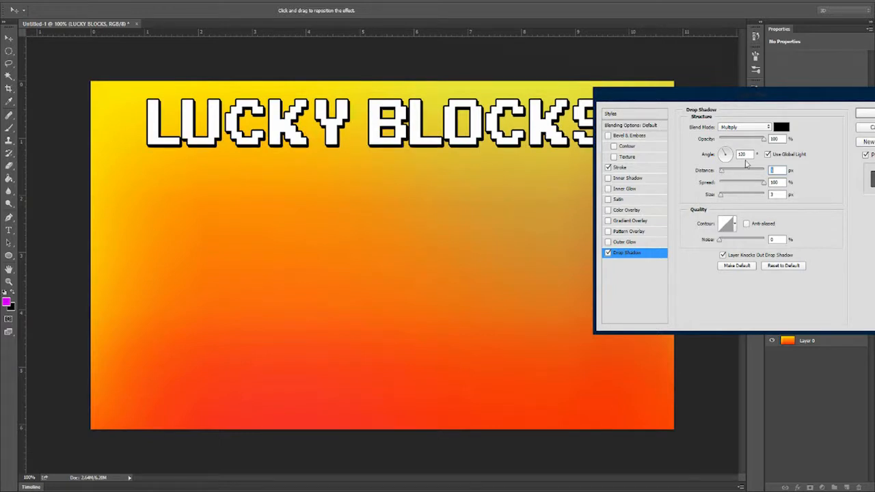
double_click(745, 154)
text(90)
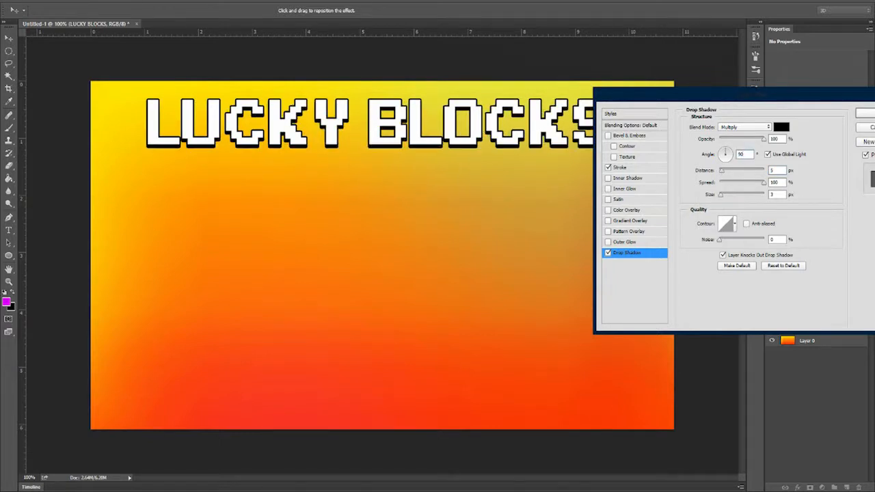
key(ctrl+z)
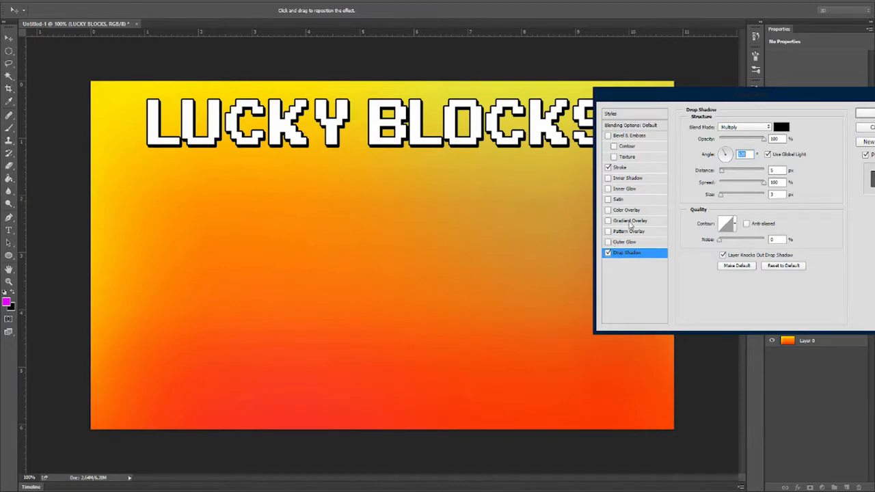
- Reduce the title's outside Stroke size to 2 px
click(629, 168)
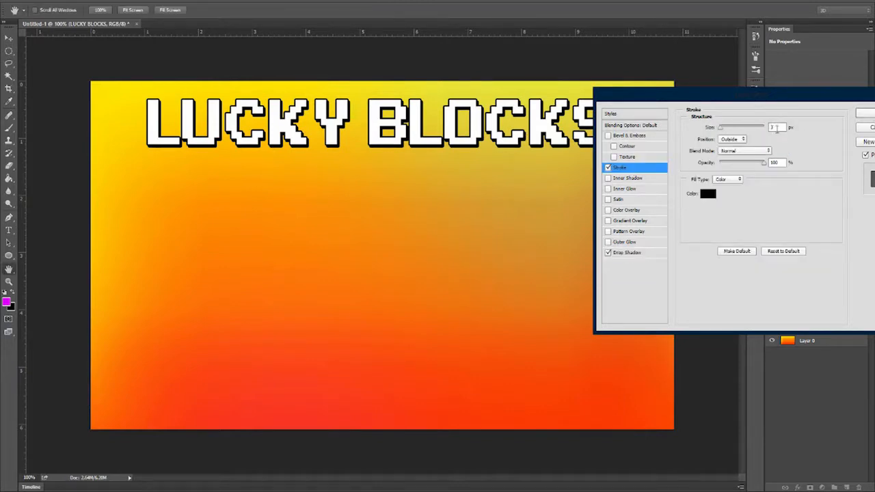
drag(775, 127, 743, 130)
text(2)
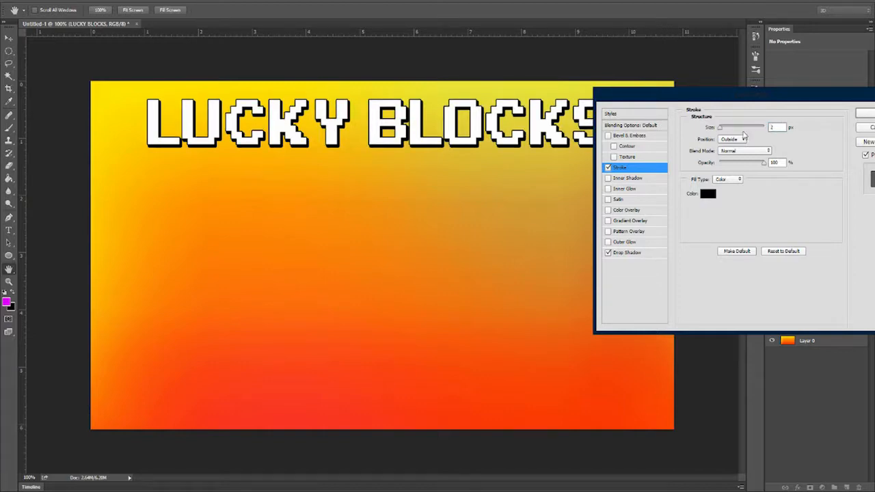
- Add a Gradient Overlay to the title, replacing its black stop with red #fb3723 sampled from the lower background
click(629, 220)
click(745, 150)
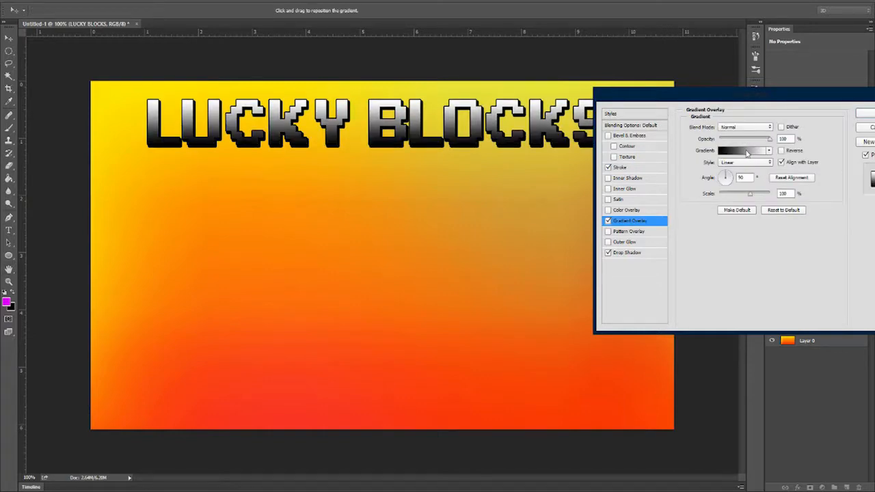
double_click(625, 270)
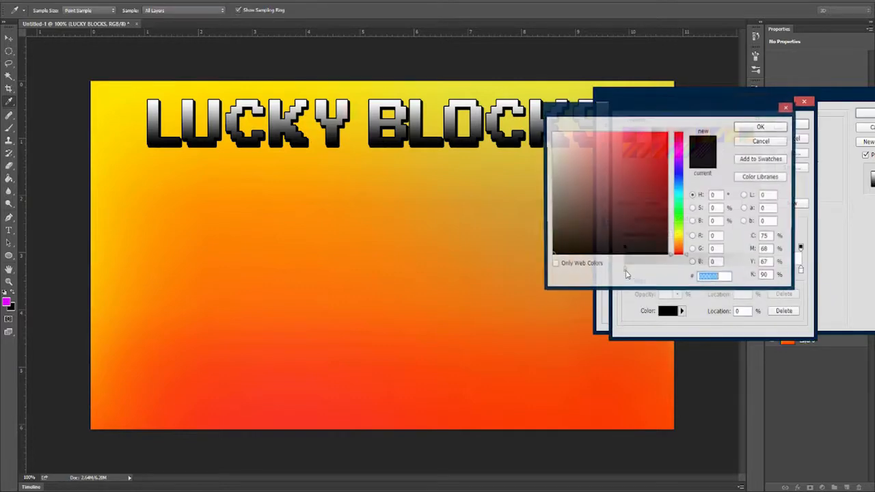
click(278, 409)
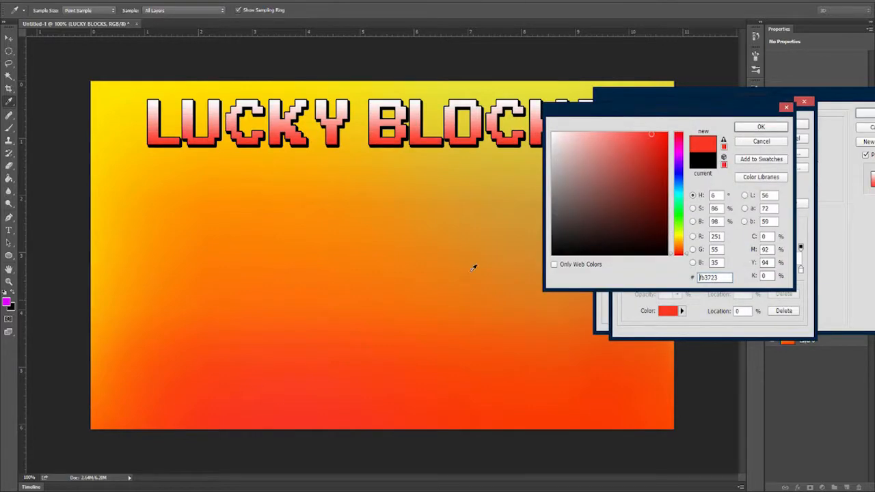
click(760, 127)
click(791, 126)
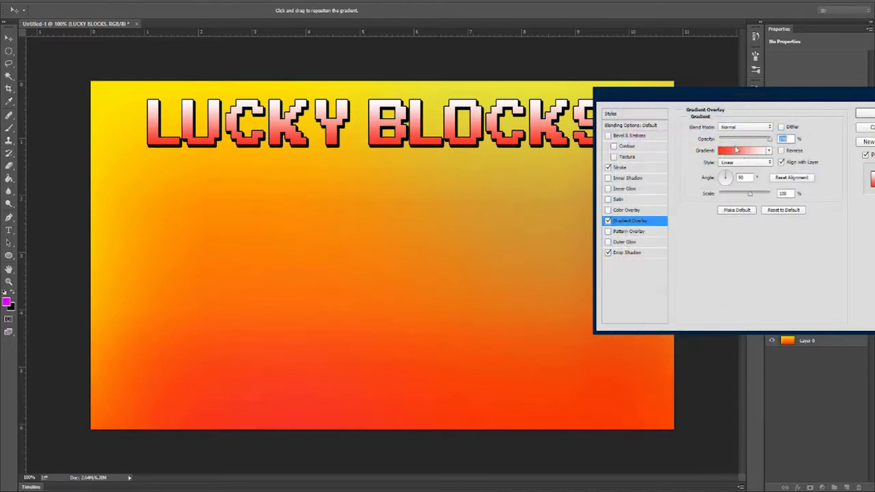
- Lower the Gradient Overlay's opacity to about 20%, apply the layer styles and collapse the title layer's effects list
drag(737, 140, 731, 141)
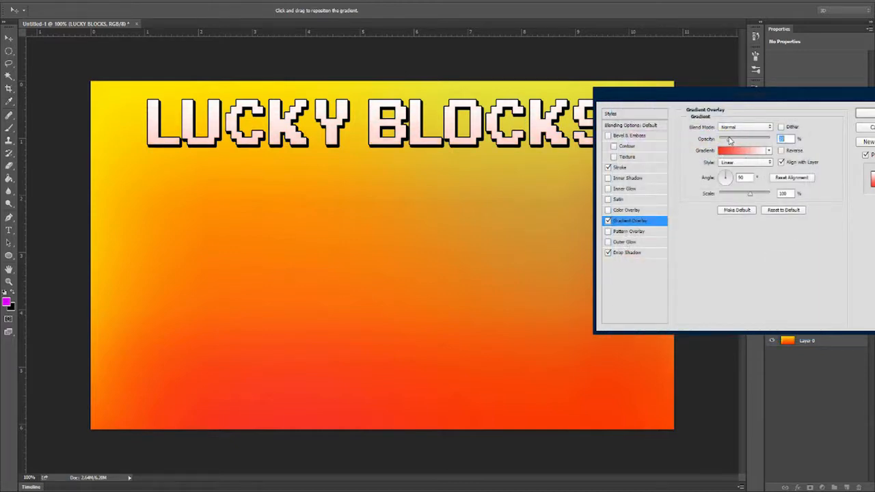
key(Return)
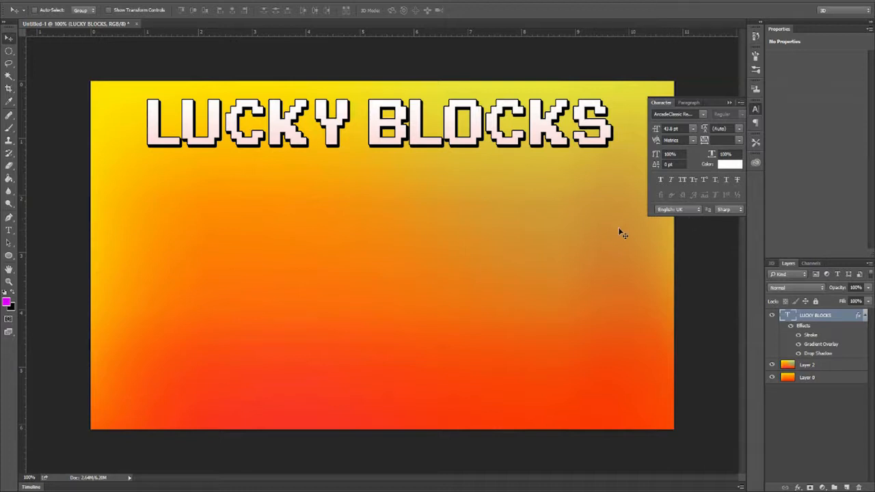
click(865, 316)
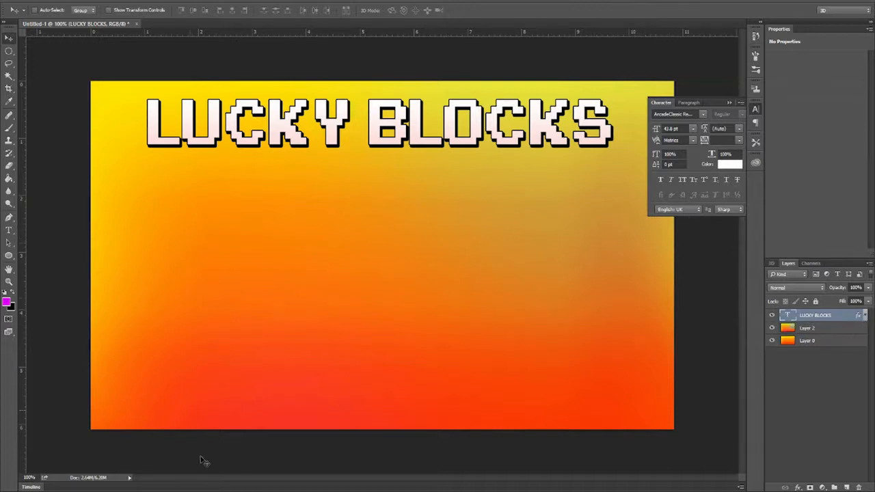
- Add a two-line text layer reading ADVENTURE TIME and move it to the middle of the canvas below the title
click(9, 230)
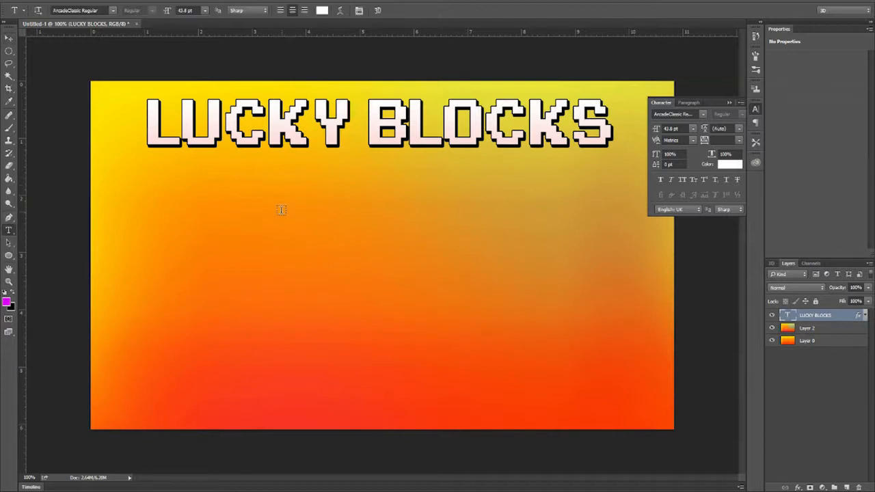
click(177, 231)
text(ADCV)
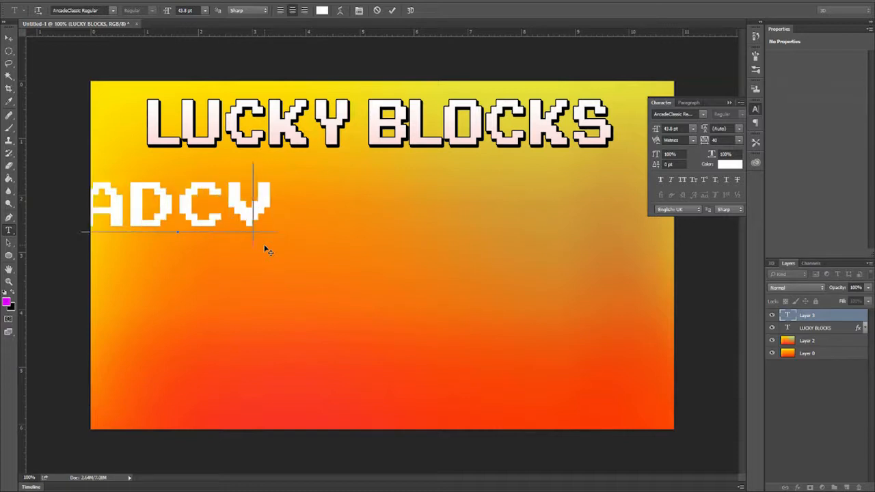
key(BackSpace)
key(BackSpace)
text(VENTURE)
key(Return)
text(TIME)
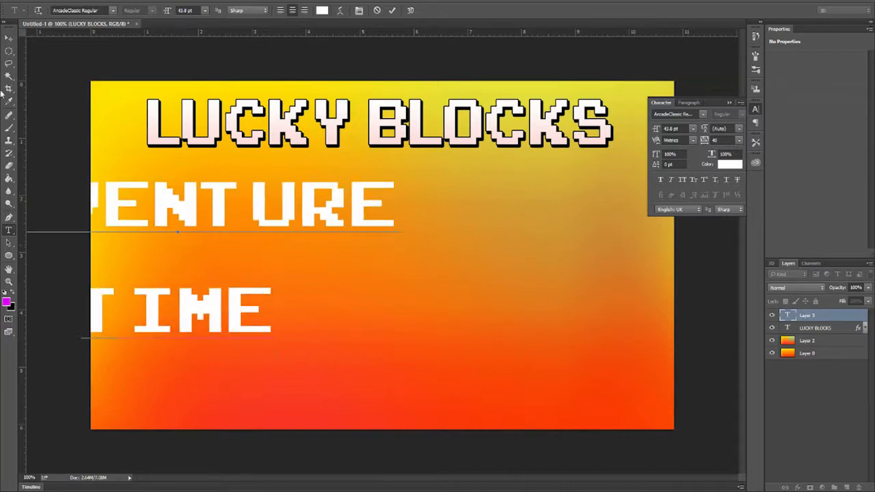
click(9, 37)
drag(343, 301, 537, 324)
- Change the font of both ADVENTURE TIME lines to Minecrafter Regular and commit the text
click(8, 230)
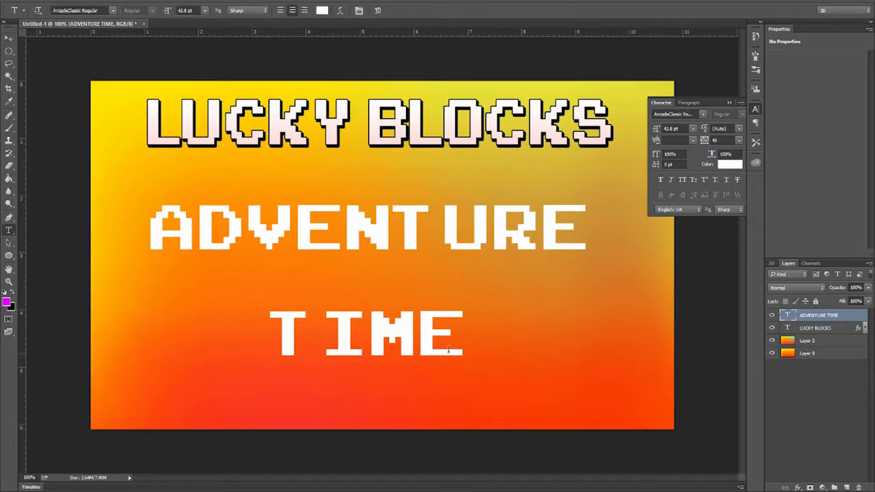
drag(448, 349, 94, 183)
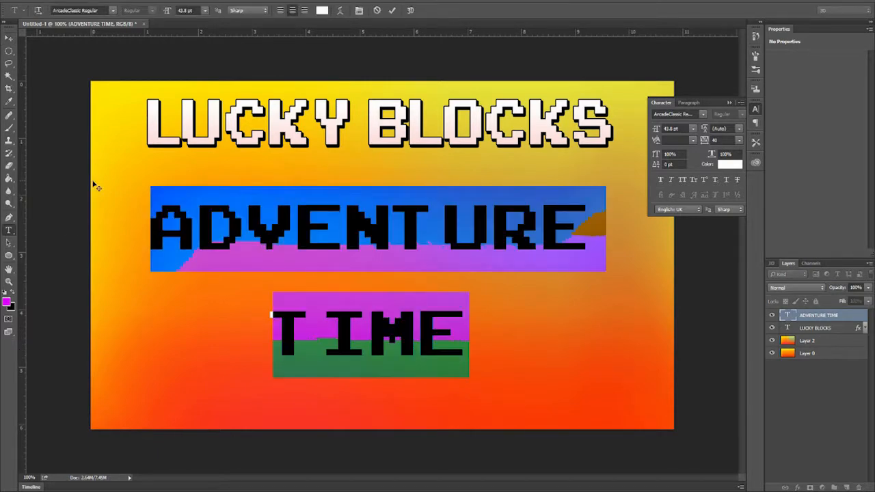
click(113, 10)
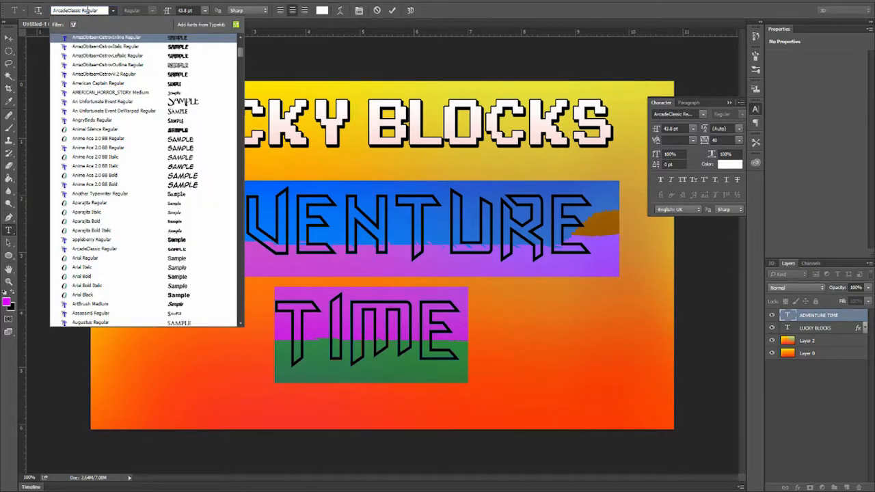
click(103, 10)
text(minecr)
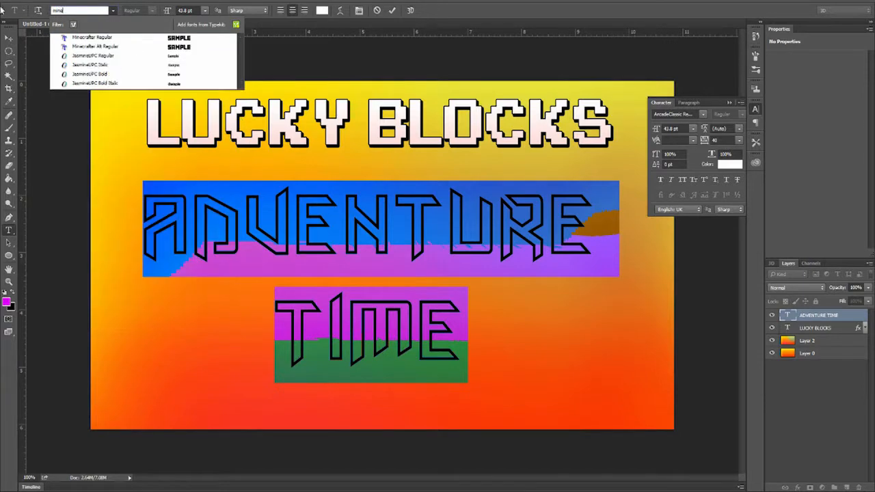
click(91, 37)
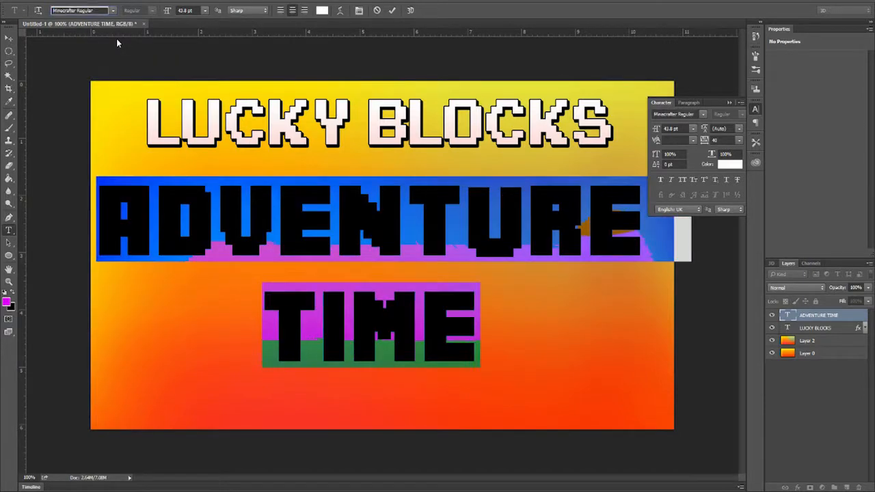
click(9, 39)
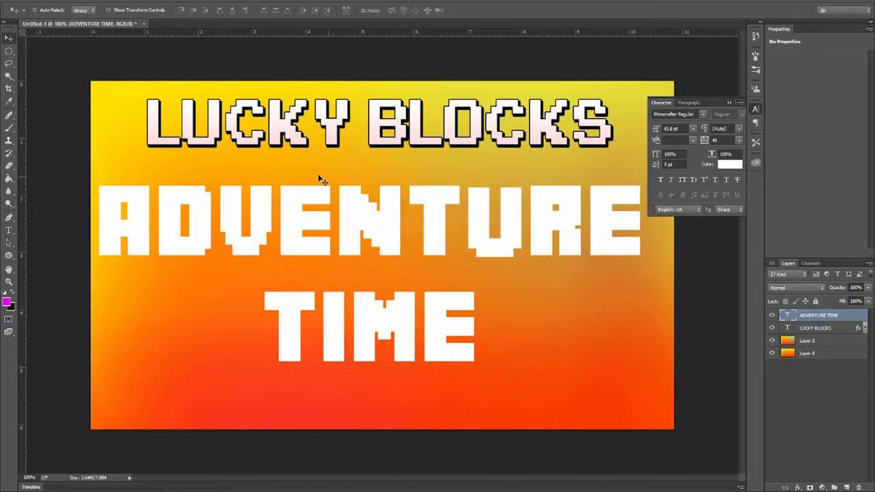
- Shrink ADVENTURE to 17.8 pt and tighten the leading of TIME so the lines stack closely at matching widths, and commit
click(9, 230)
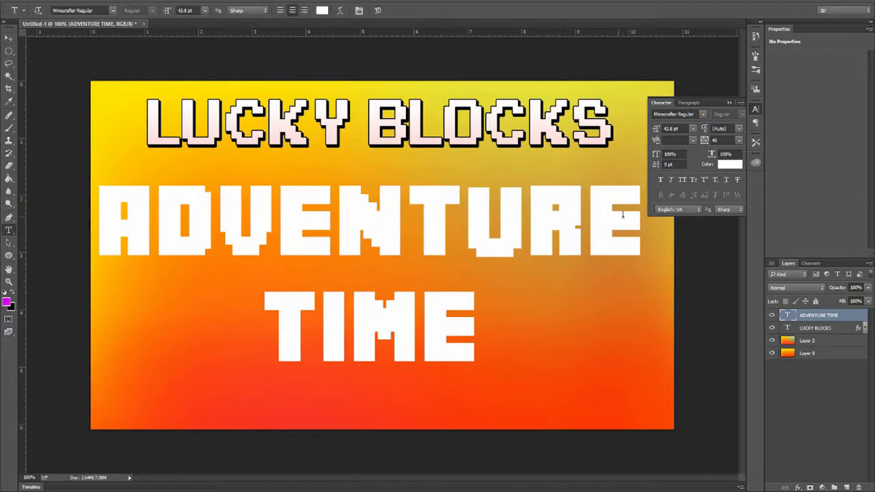
drag(622, 214, 643, 169)
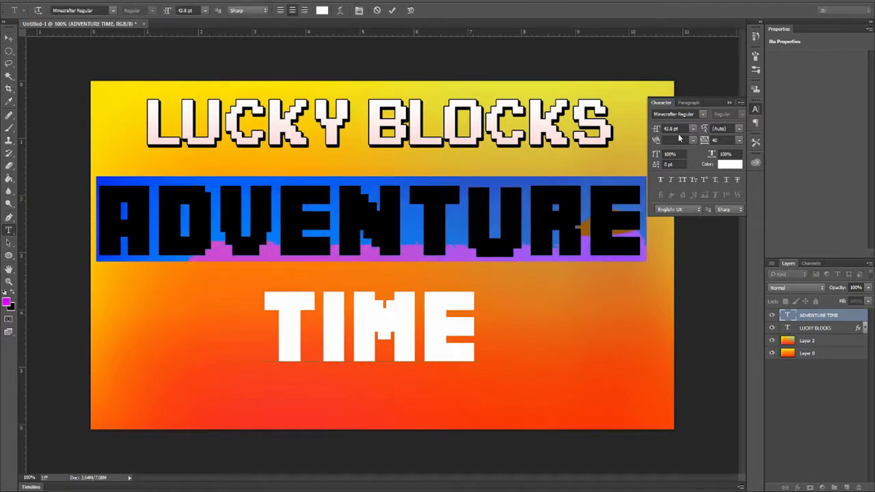
drag(658, 129, 652, 131)
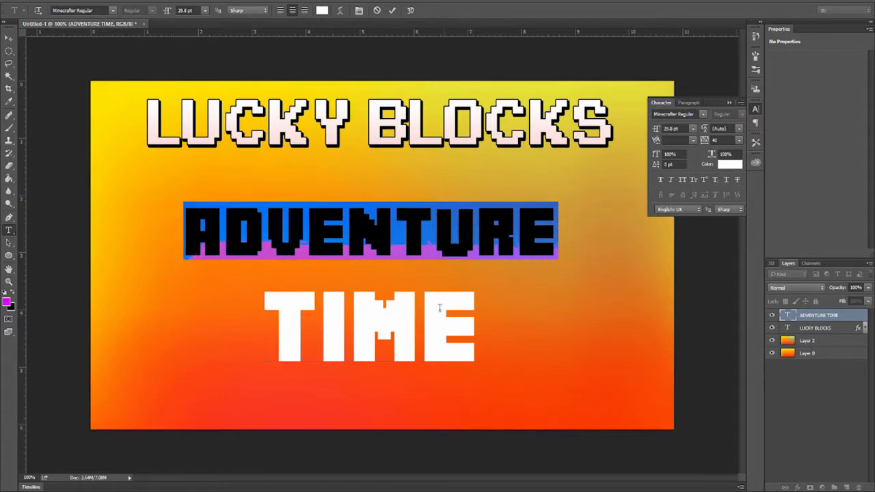
drag(480, 322, 223, 323)
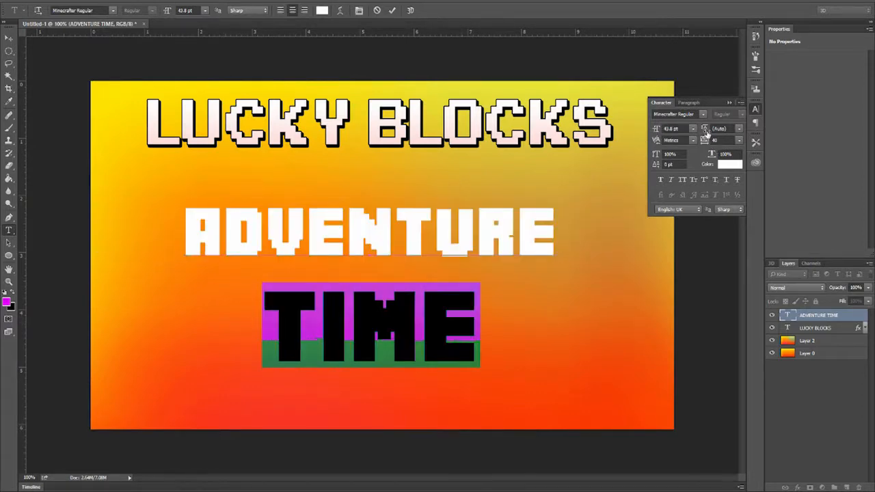
drag(706, 133, 724, 132)
drag(558, 229, 183, 229)
mouse_move(653, 130)
mouse_down()
mouse_move(632, 130)
mouse_move(654, 131)
mouse_up()
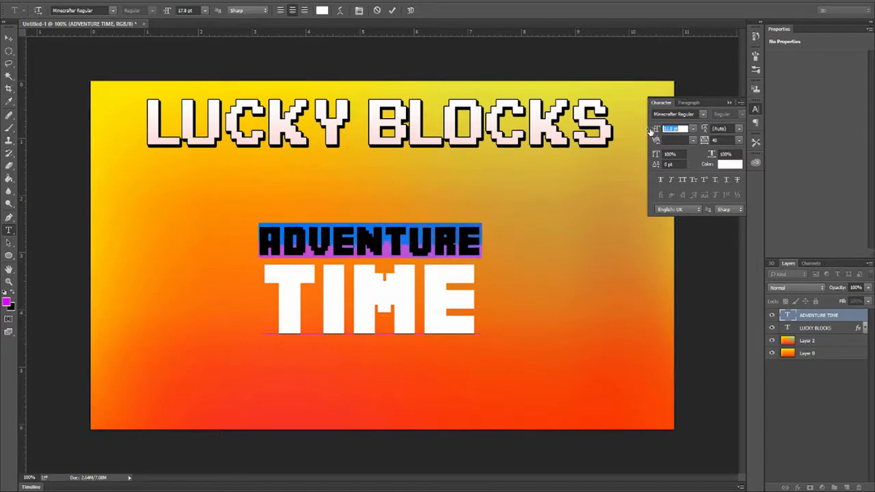
click(9, 38)
- Free-transform ADVENTURE TIME to about 170% of its size, rotate it about -3.74° and place it in the canvas's left part
drag(475, 295, 333, 276)
click(41, 0)
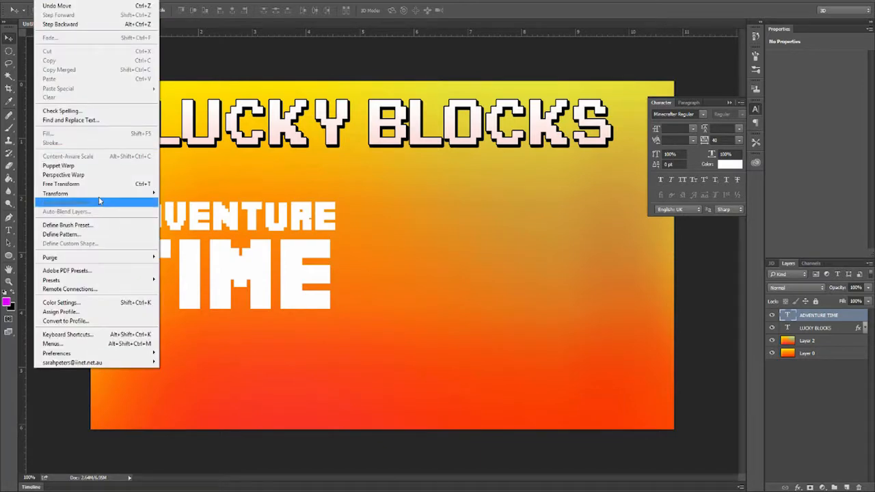
click(82, 184)
drag(338, 317, 414, 355)
drag(307, 281, 398, 323)
drag(507, 393, 542, 365)
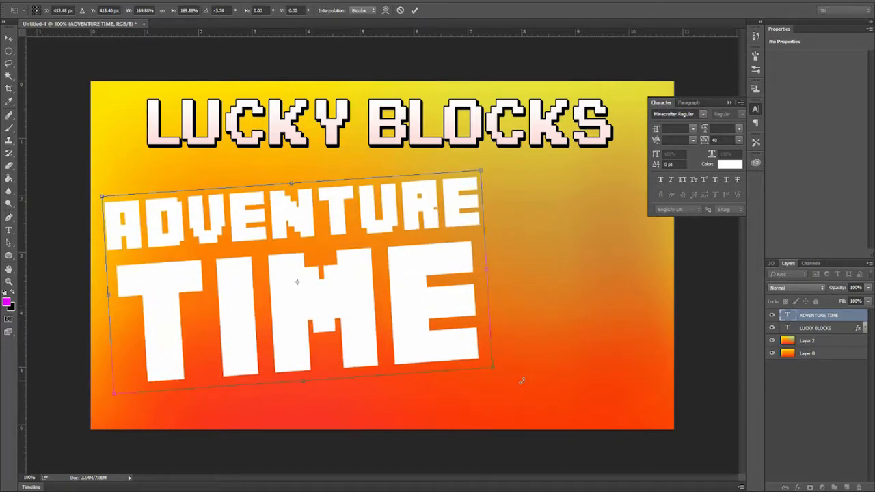
key(Return)
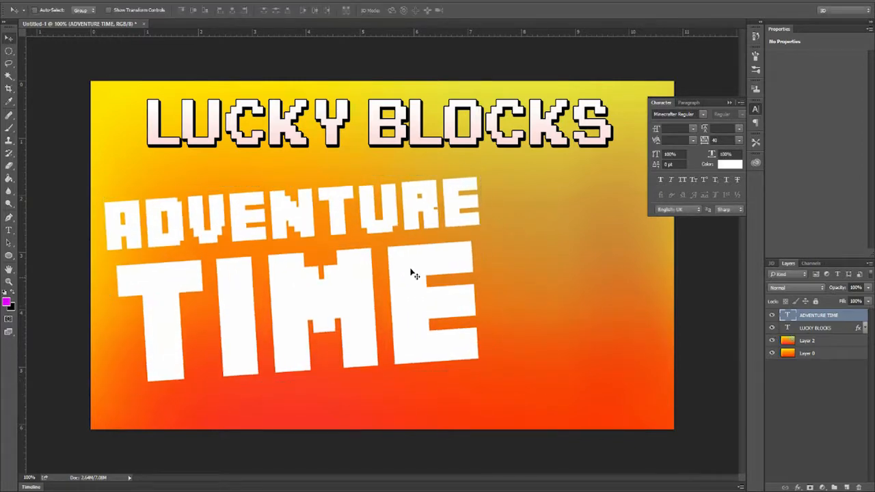
- Recolor the word TIME orange-red, hex ff4b28
click(8, 229)
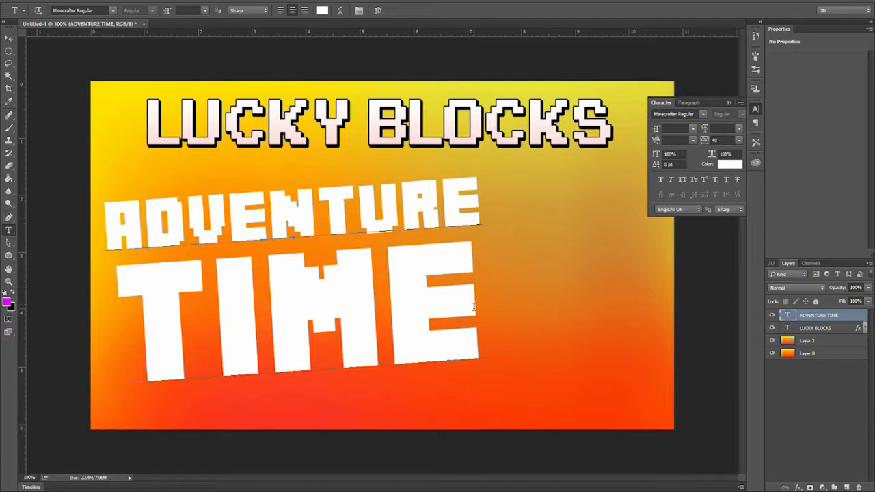
double_click(464, 303)
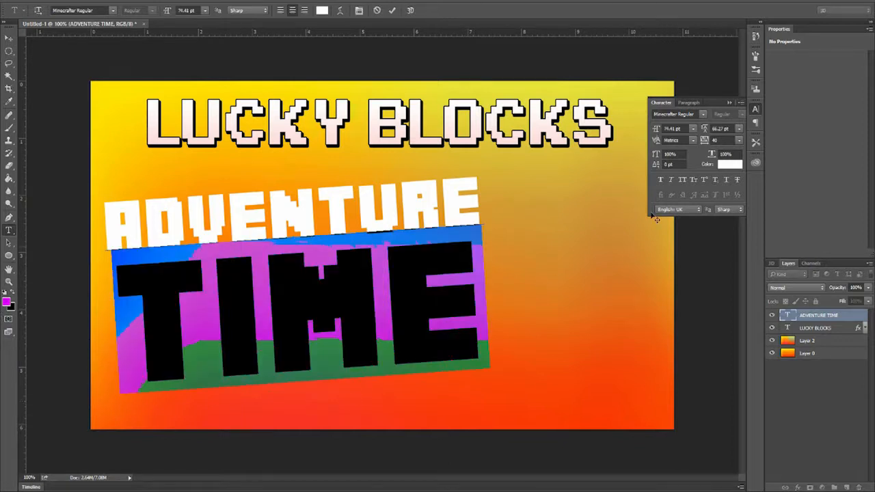
click(724, 168)
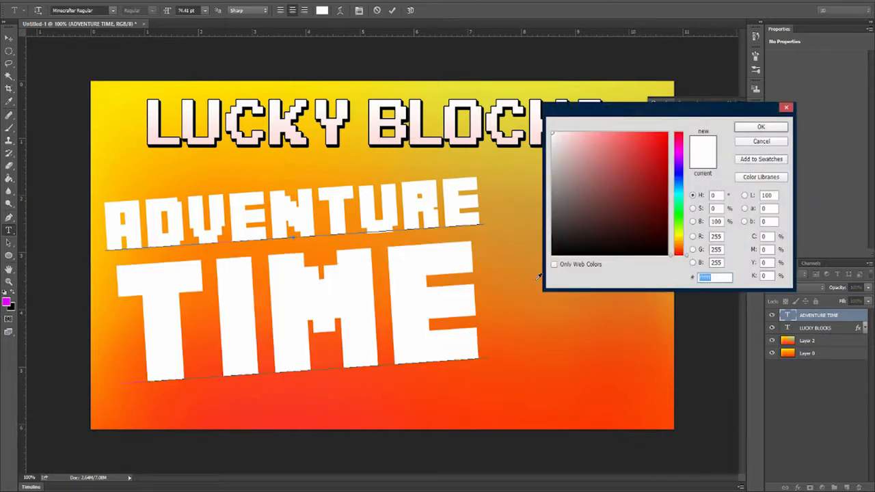
click(283, 412)
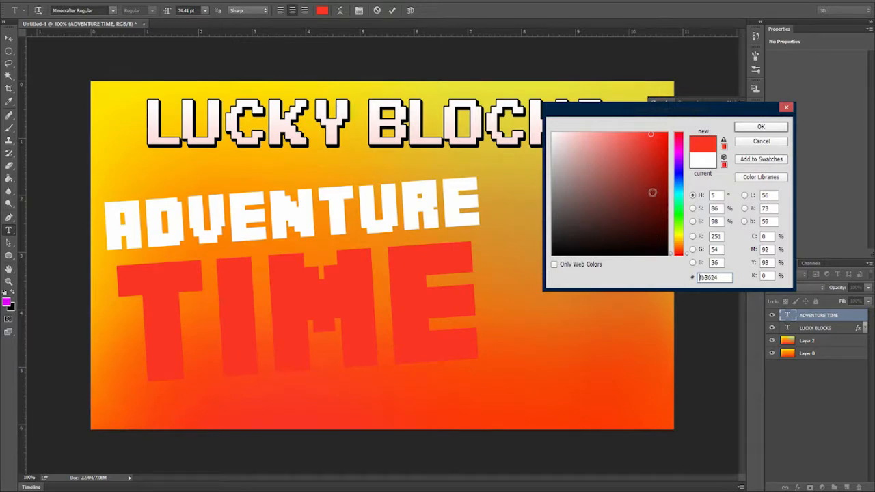
click(667, 132)
mouse_move(640, 181)
mouse_down()
mouse_move(636, 121)
mouse_move(649, 124)
mouse_up()
click(687, 251)
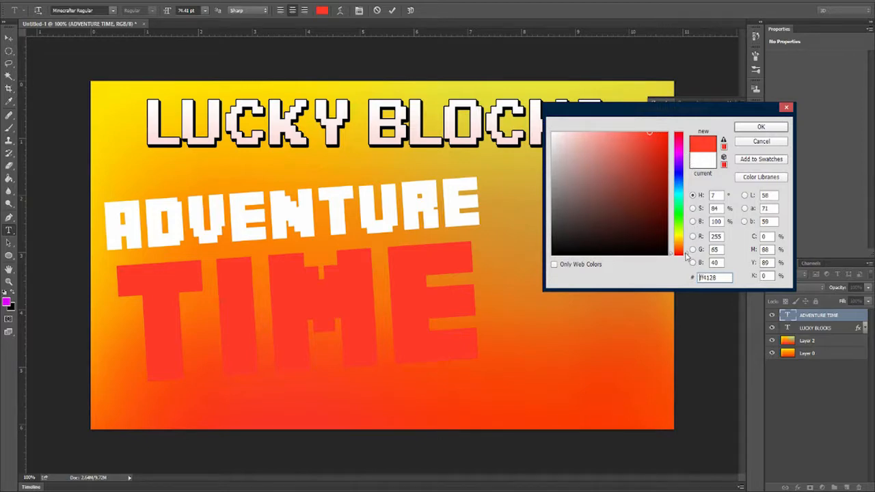
click(686, 253)
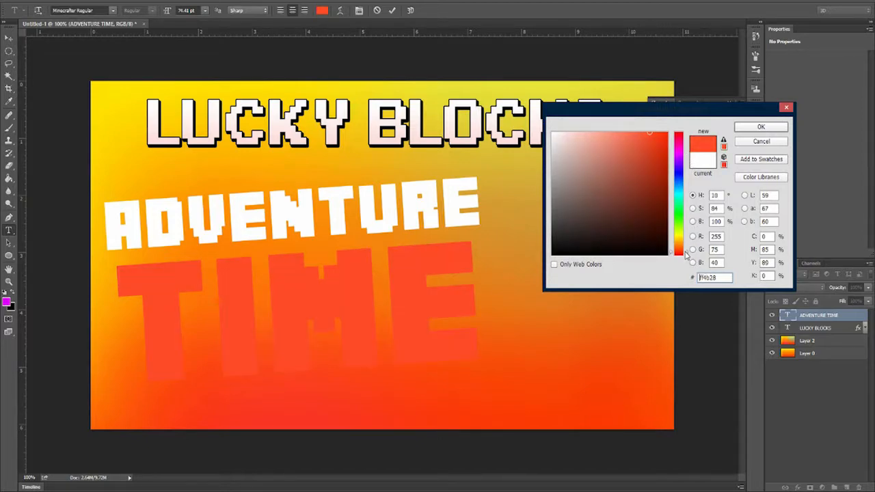
click(749, 127)
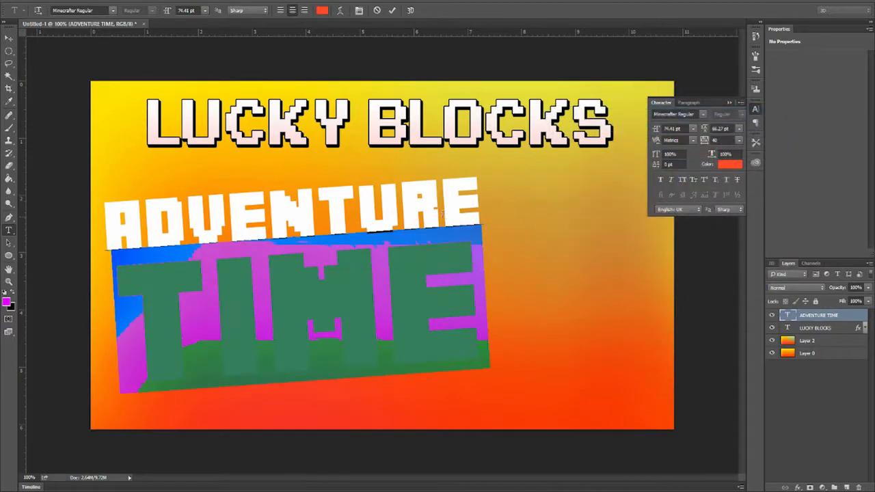
- Recolor the word ADVENTURE a fully saturated bright cyan
double_click(473, 201)
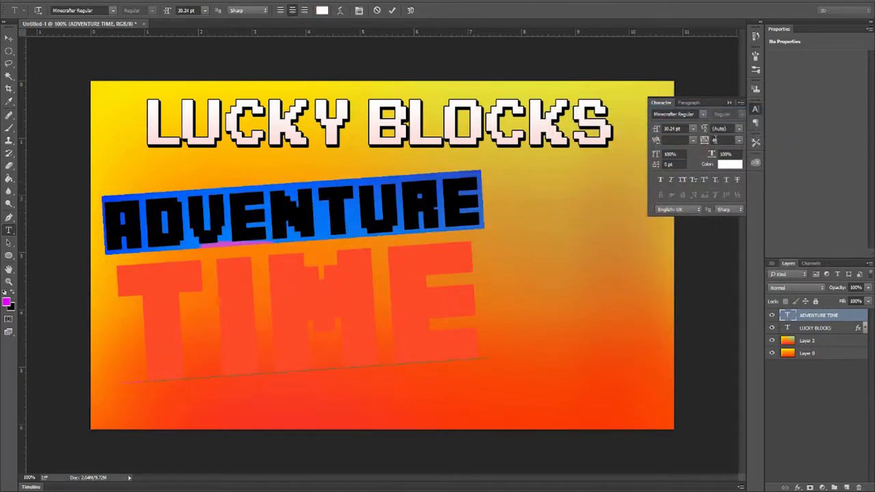
click(725, 168)
click(621, 86)
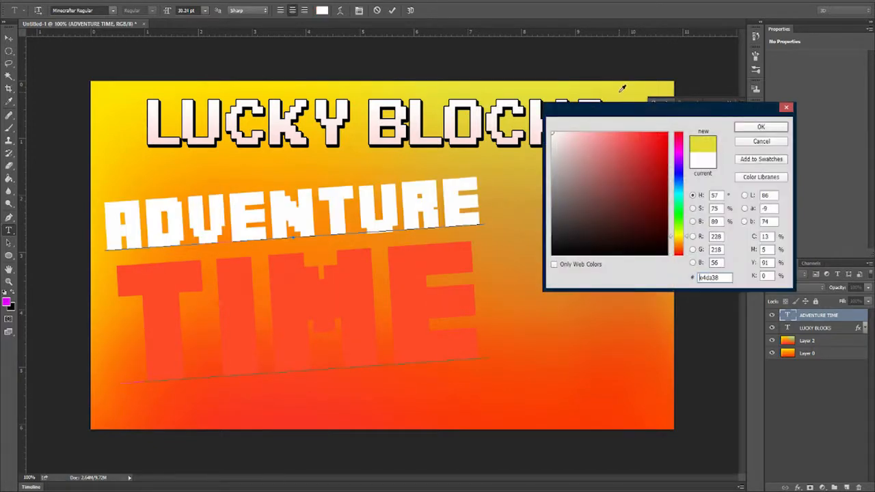
drag(649, 172, 671, 130)
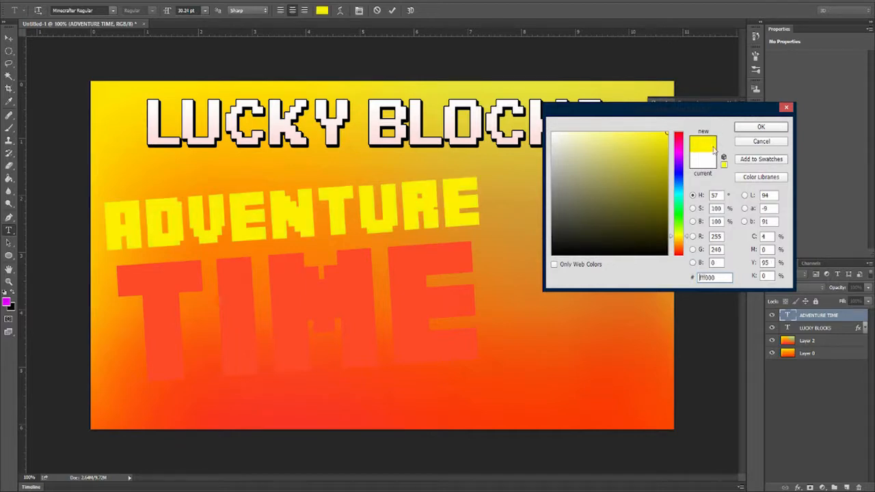
click(687, 228)
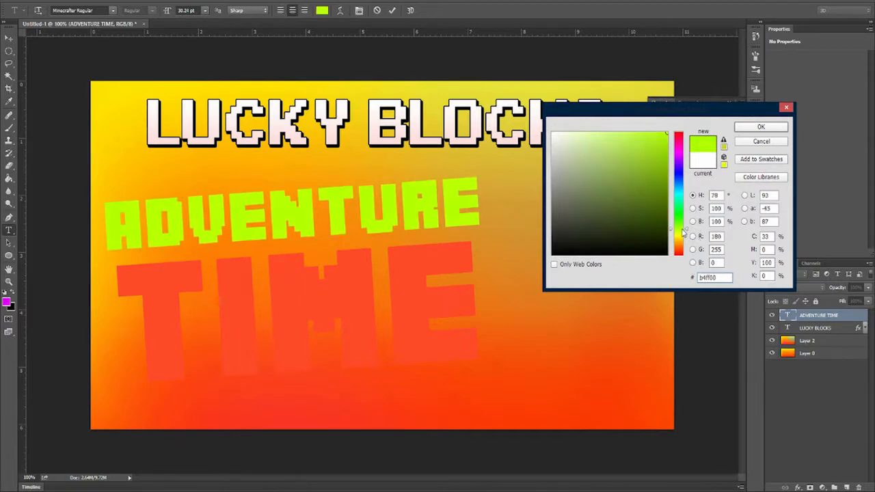
drag(682, 232, 681, 197)
click(761, 127)
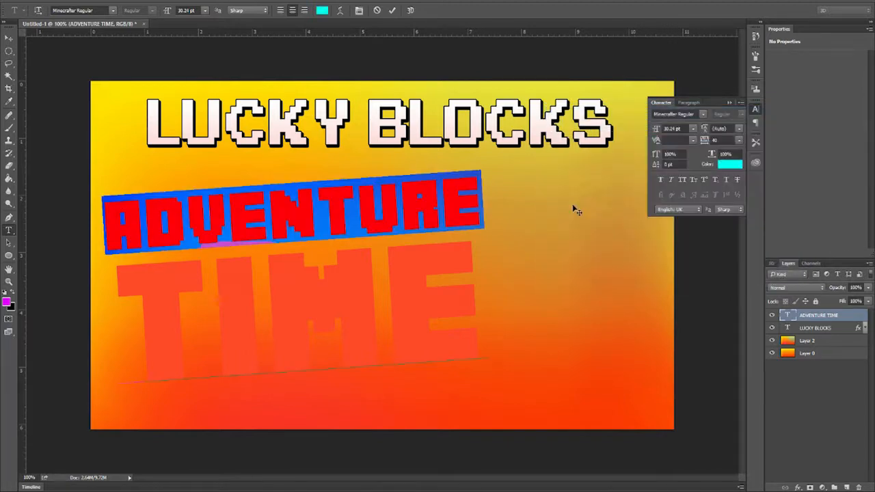
- Add a gradient overlay to the ADVENTURE TIME layer and set its blend mode to Overlay
double_click(860, 319)
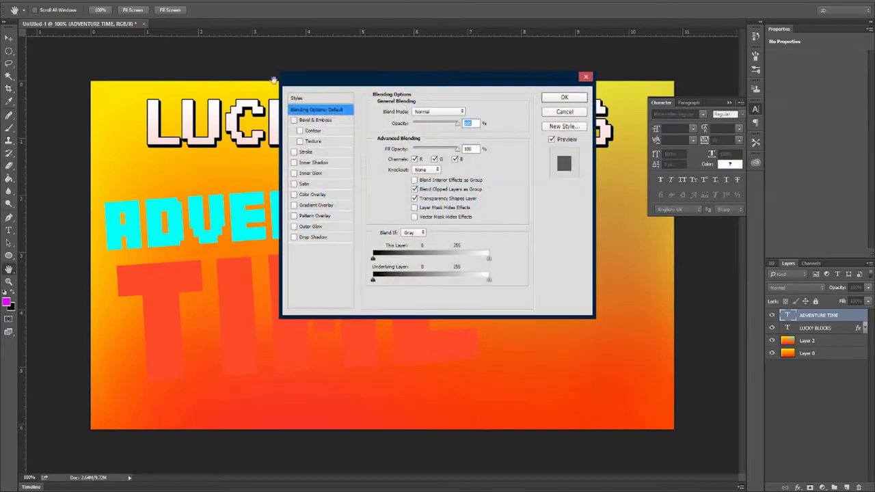
drag(514, 75, 799, 101)
click(601, 230)
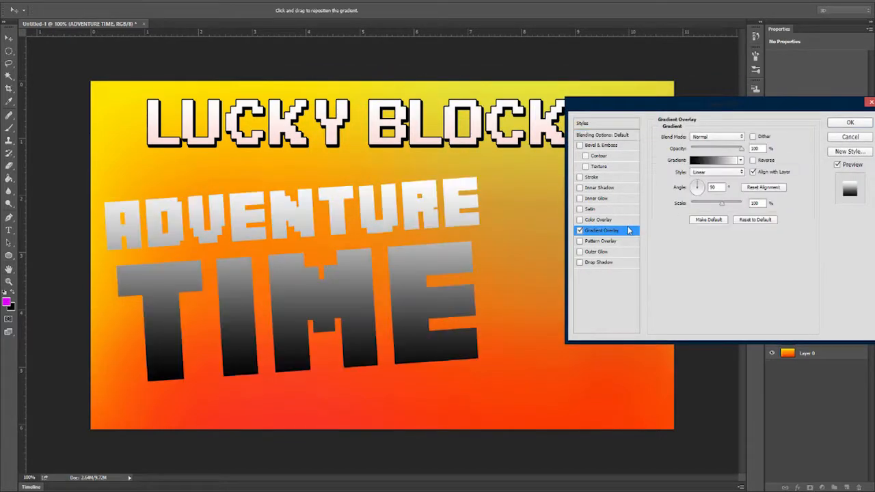
click(726, 137)
click(703, 232)
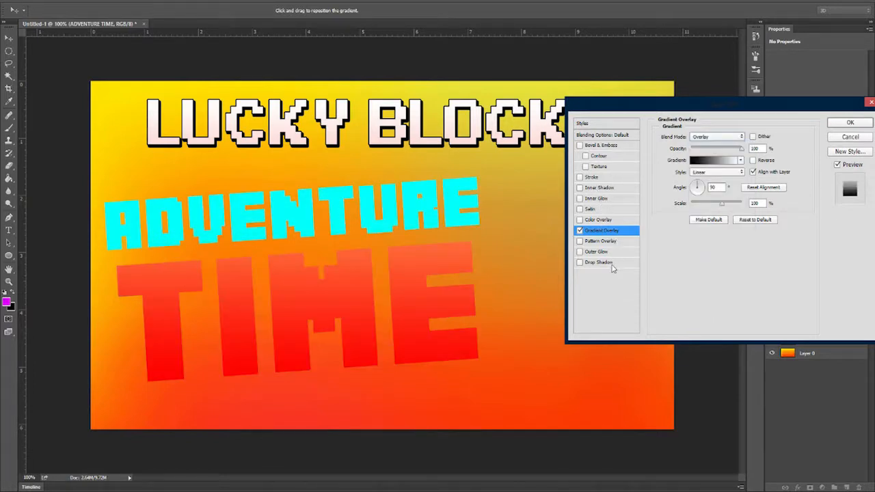
- Make the gradient overlay radial and reversed, raise its scale to the maximum and reduce its opacity to roughly a third
click(717, 172)
click(718, 179)
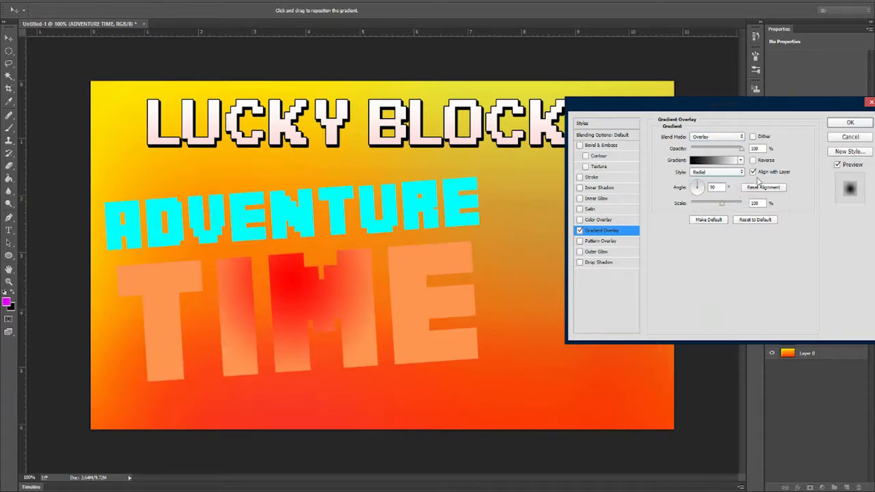
click(753, 161)
drag(721, 204, 741, 204)
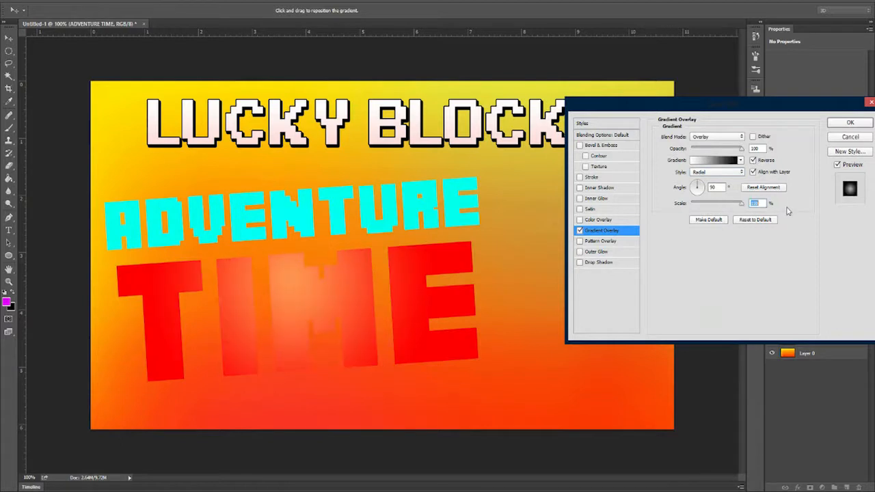
drag(725, 148, 712, 151)
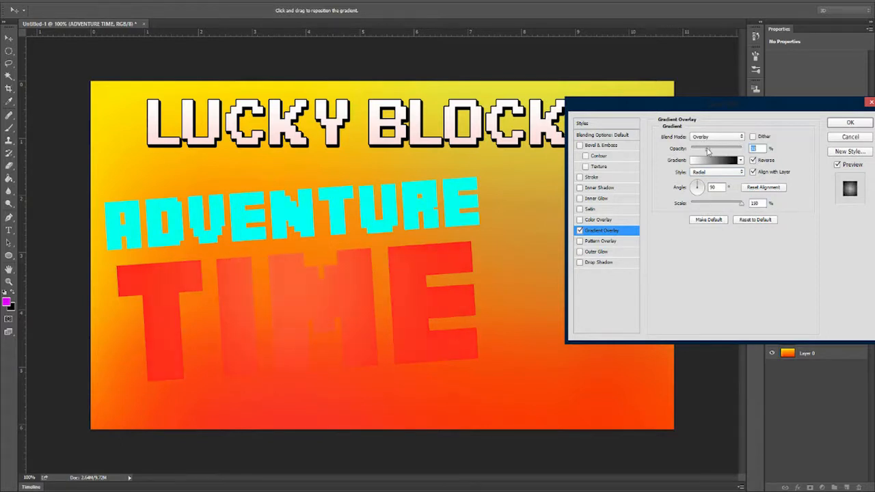
- Add a default drop shadow and a white inner glow in Overlay mode, 29 px in size, with opacity lowered to roughly a third
click(598, 263)
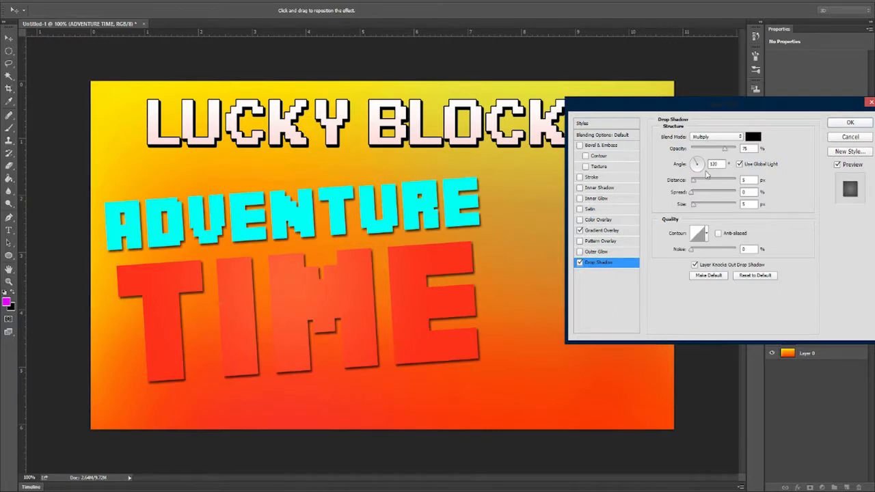
click(605, 198)
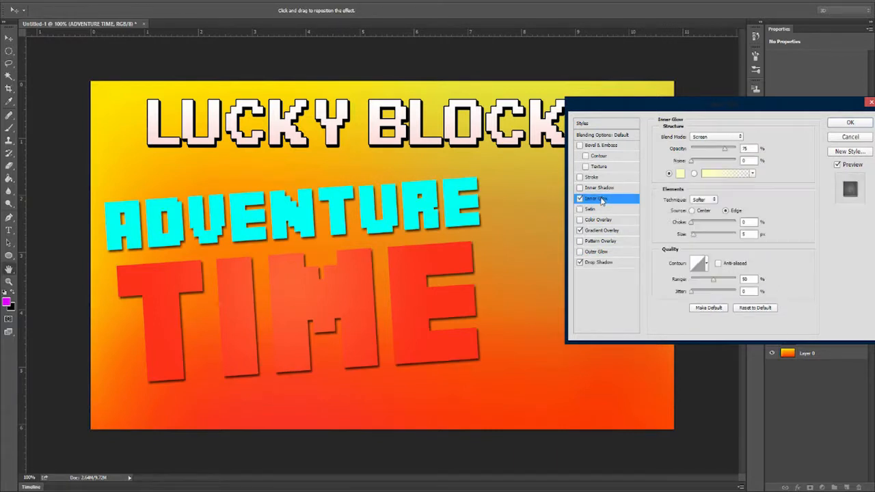
drag(697, 238, 701, 236)
click(716, 137)
click(710, 222)
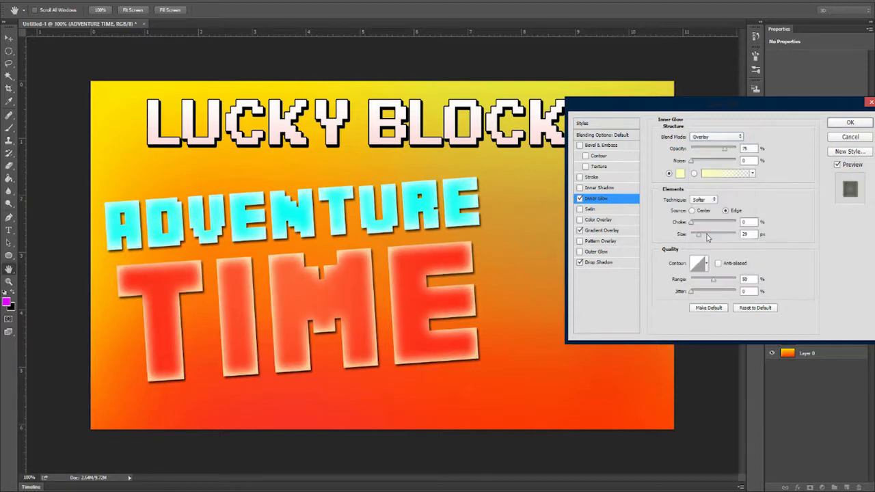
click(681, 173)
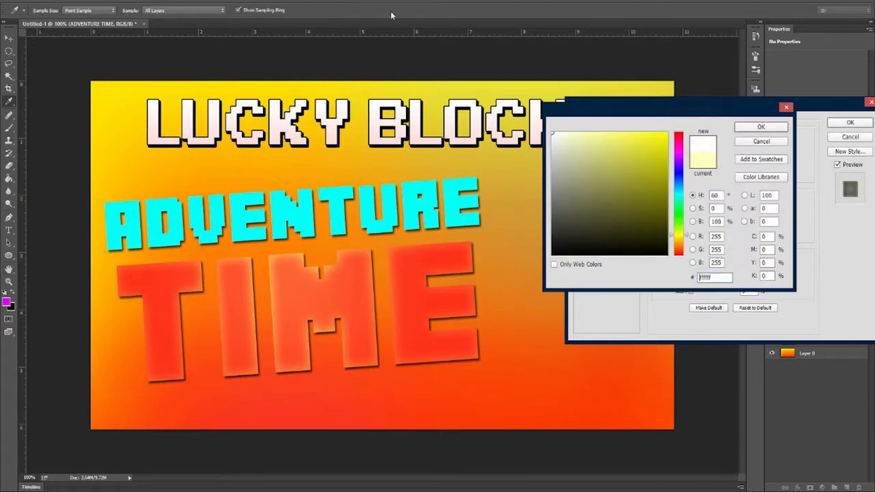
click(760, 127)
drag(721, 149, 704, 152)
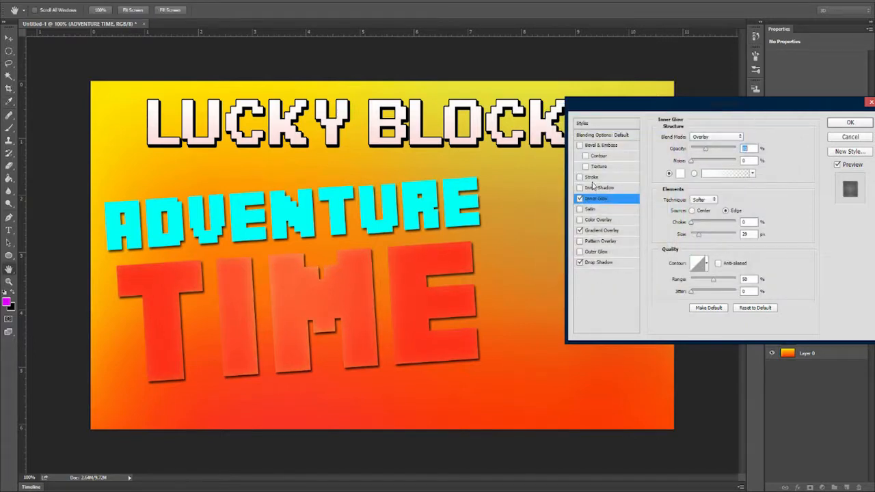
- Add a 2 px black outside stroke to ADVENTURE TIME and apply the layer styles
click(592, 178)
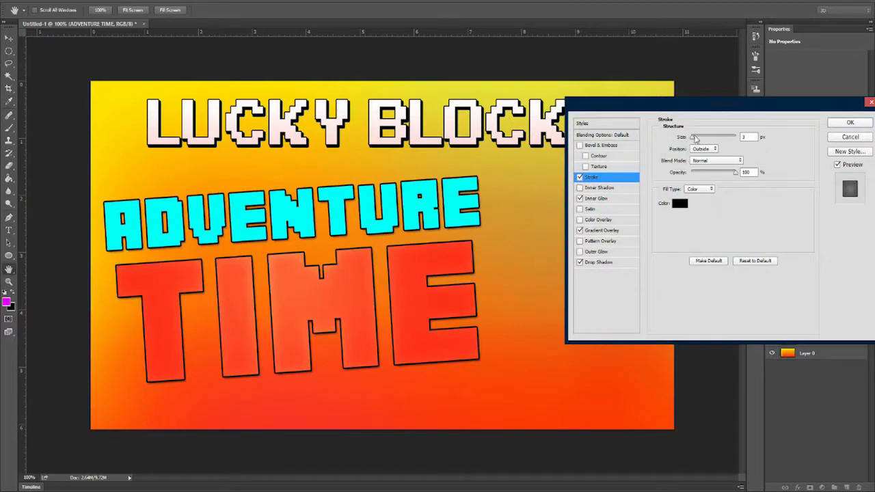
drag(695, 139, 684, 141)
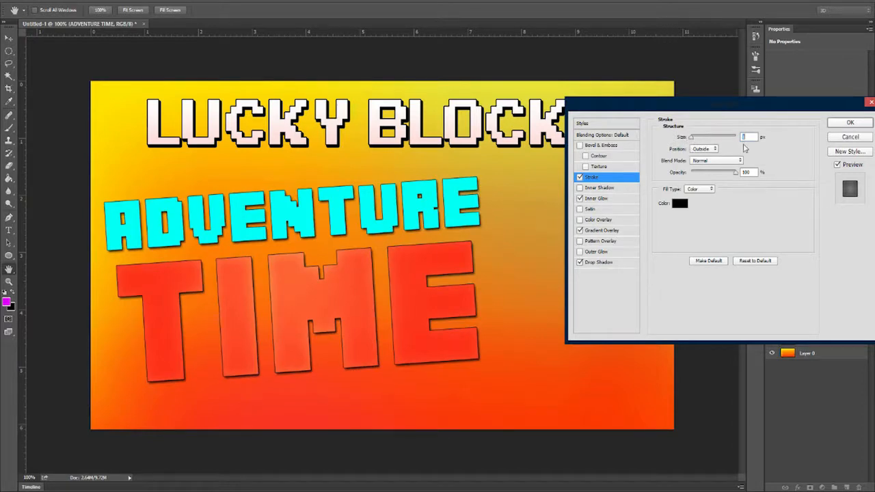
text(2)
click(857, 124)
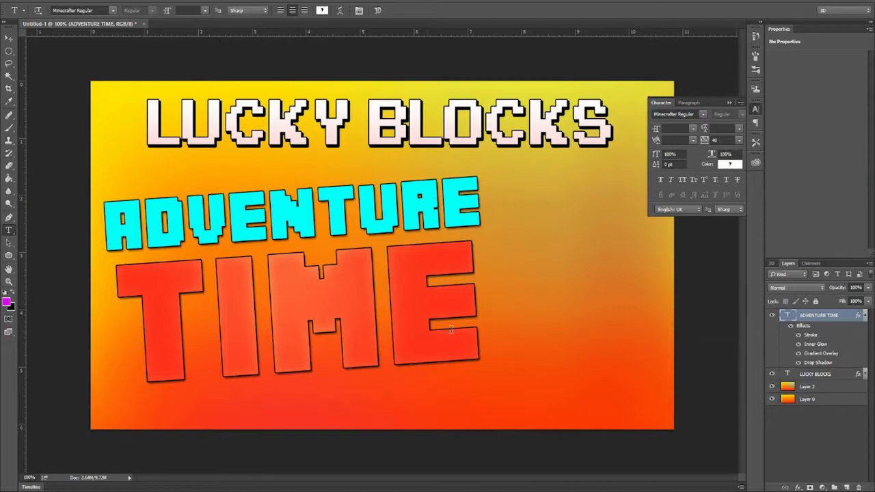
- Recolor the word TIME bright green, hex 57ff4f, after trying lighter red tones, and commit the text
click(322, 10)
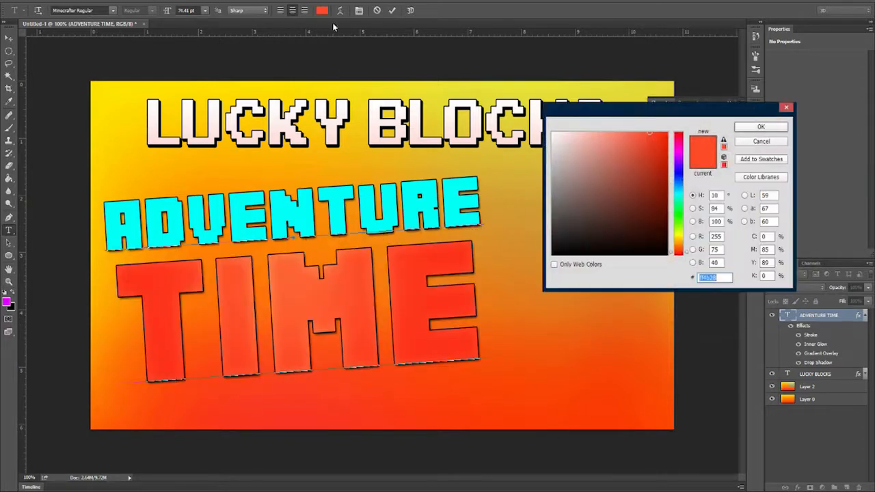
text(ffae9e)
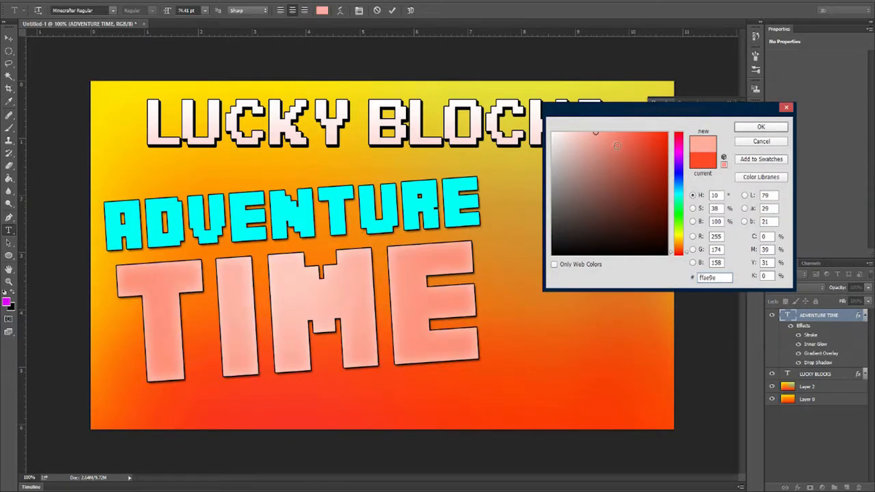
text(ff7b61)
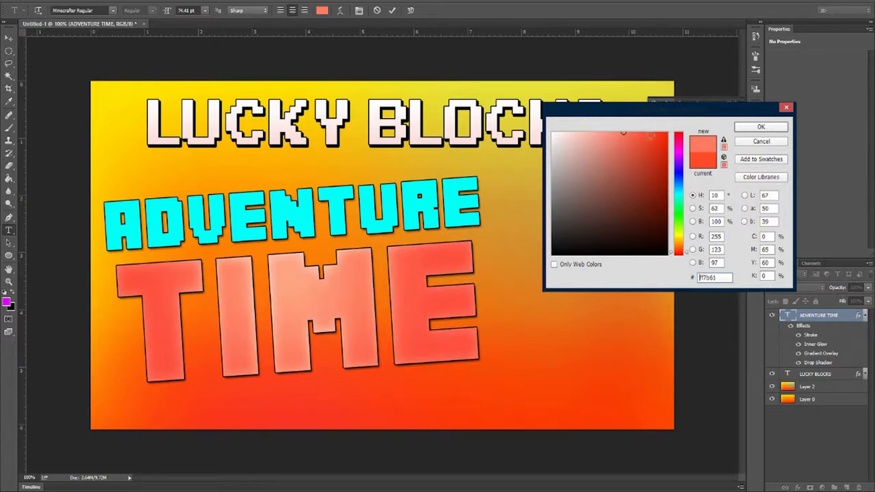
text(ff6c4f)
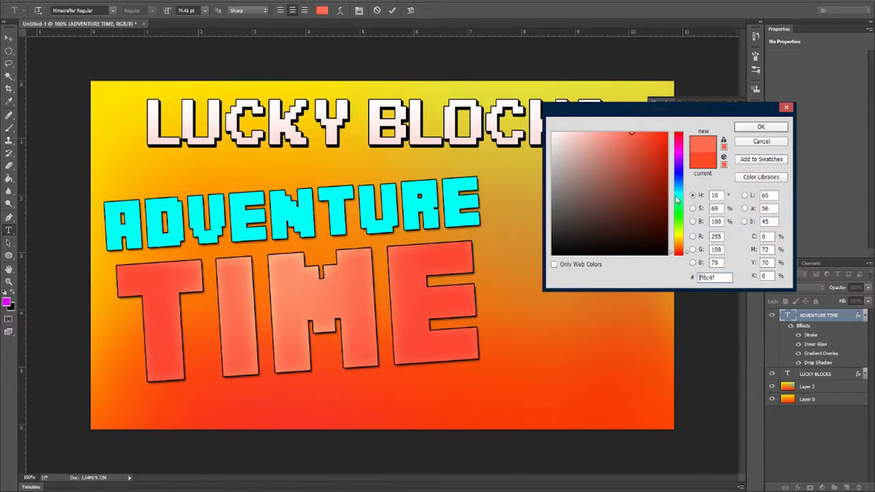
click(682, 216)
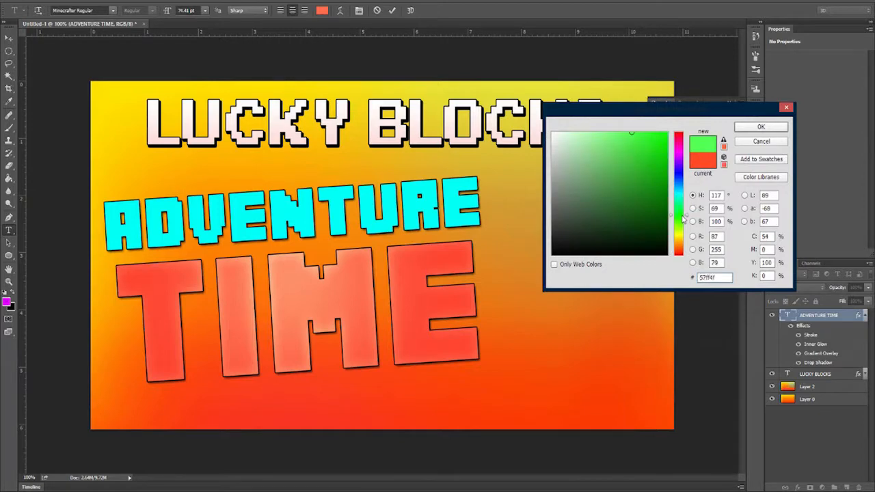
click(778, 125)
click(9, 38)
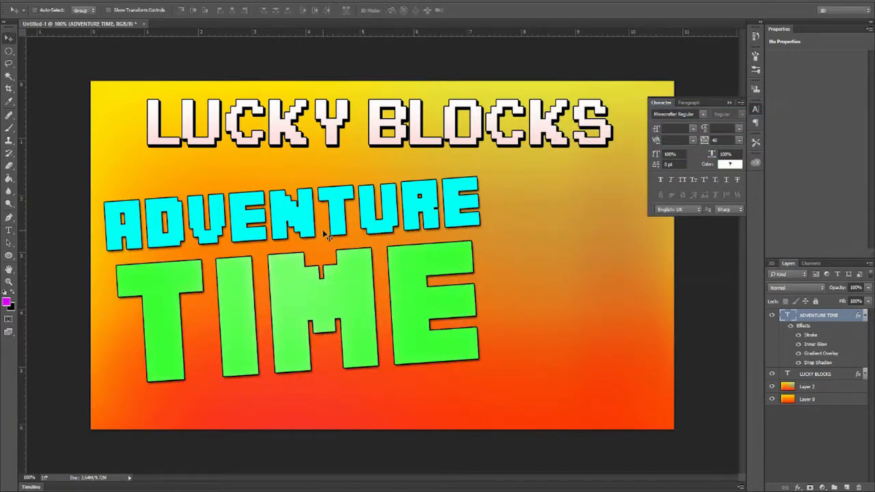
- Nudge ADVENTURE TIME slightly down and left, free-transform it to a somewhat smaller size in the canvas's left half, and commit
mouse_move(324, 233)
mouse_down()
mouse_move(293, 236)
mouse_move(303, 220)
mouse_move(319, 235)
mouse_up()
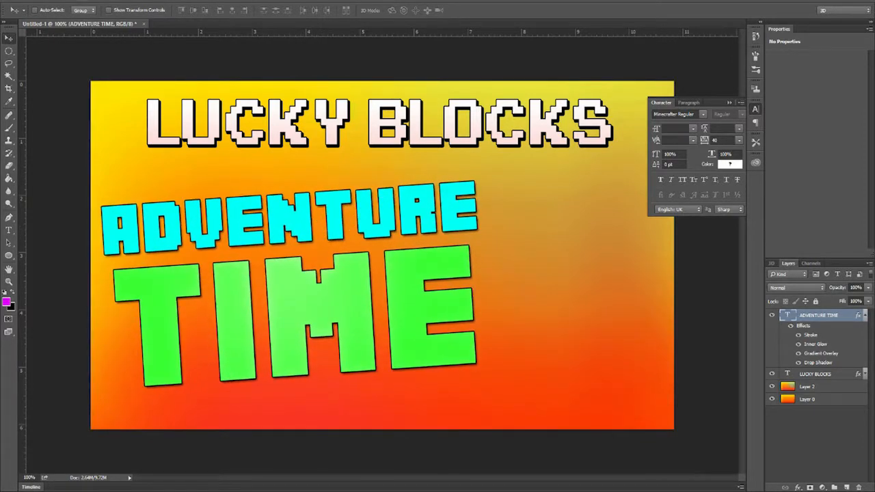
click(43, 1)
click(68, 185)
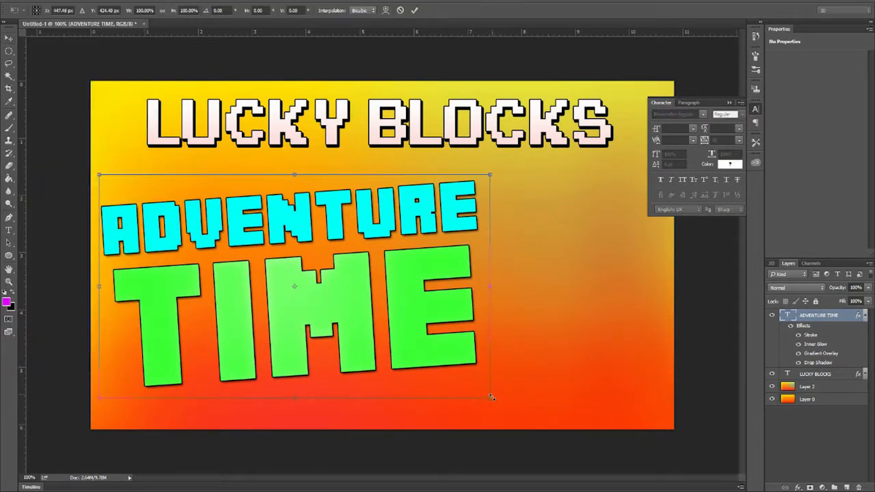
drag(489, 399, 460, 381)
drag(433, 355, 412, 335)
key(Return)
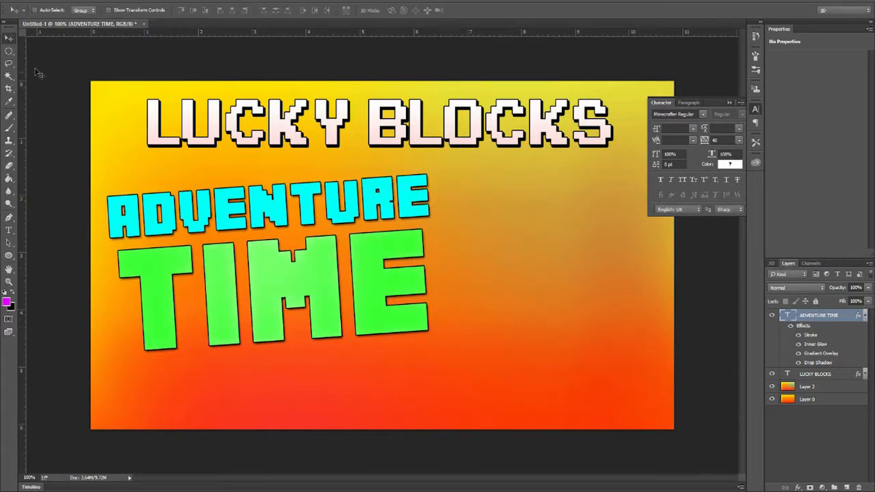
- Place the Finn character image onto the canvas as a new layer and commit the placement
drag(291, 248, 292, 255)
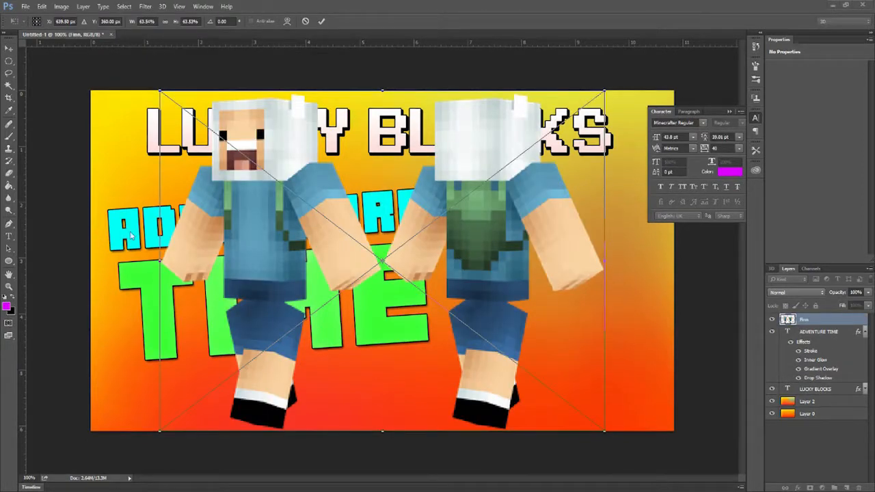
click(8, 49)
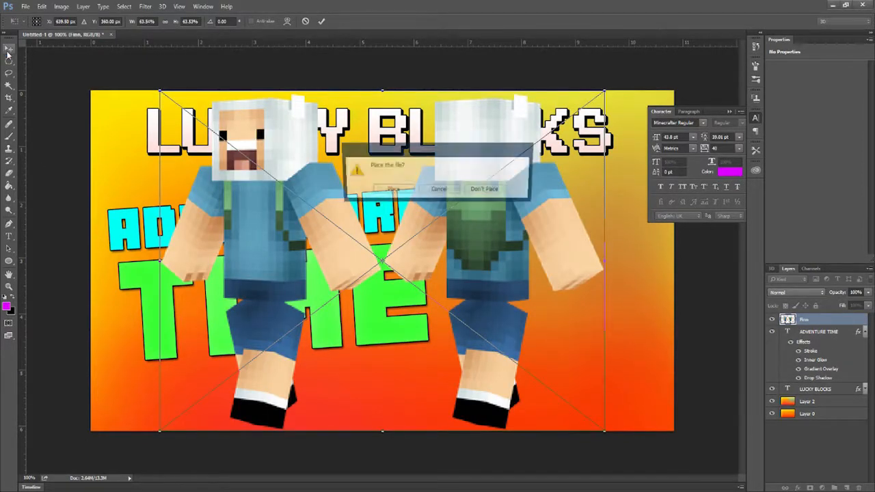
key(Return)
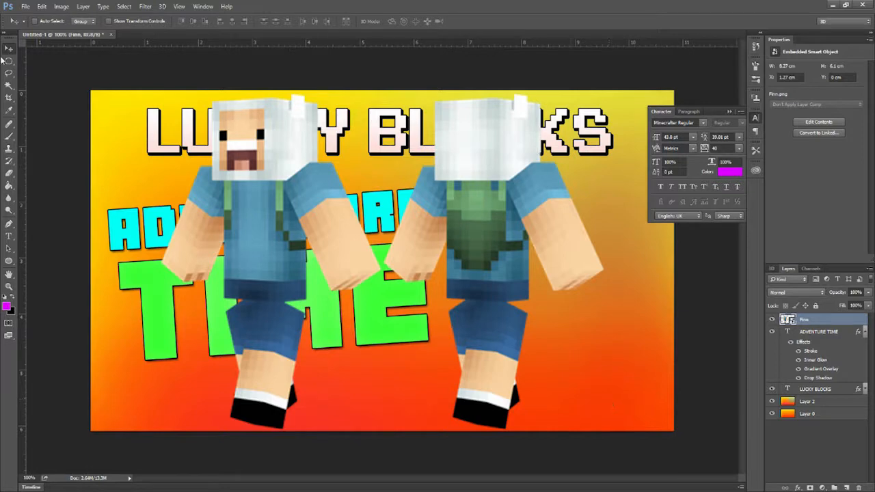
- Marquee-select the back-view Finn figure, rasterize the layer, delete the selected figure, and deselect
drag(9, 60, 29, 60)
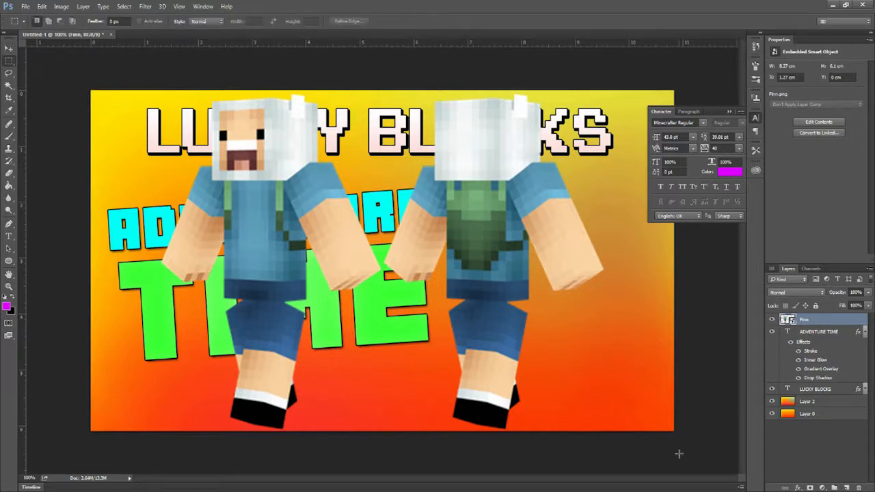
drag(669, 378, 381, 52)
key(Delete)
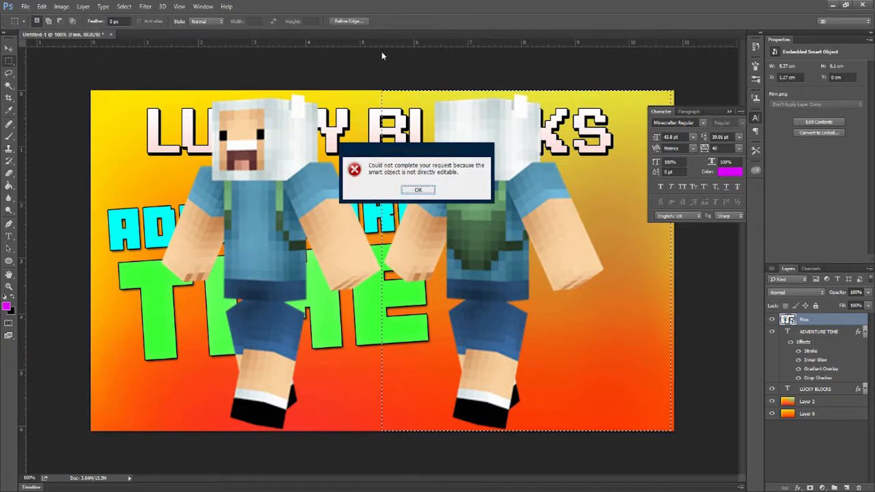
key(Return)
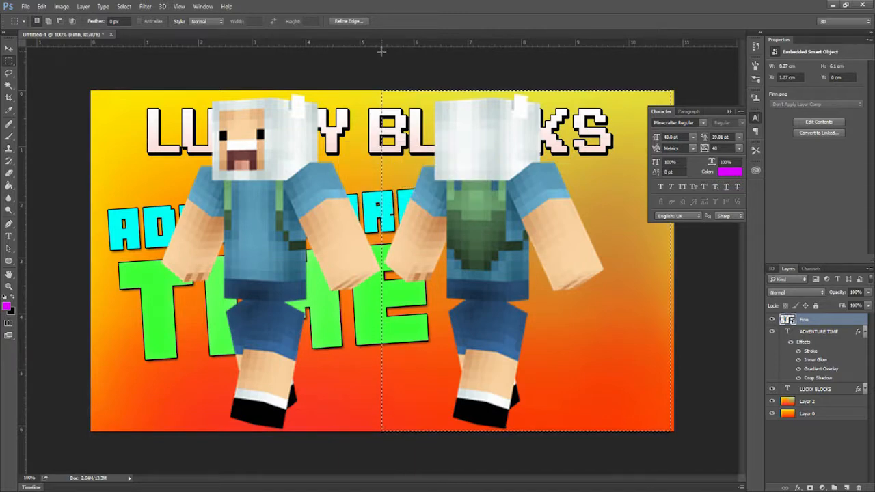
right_click(844, 320)
click(747, 211)
key(Delete)
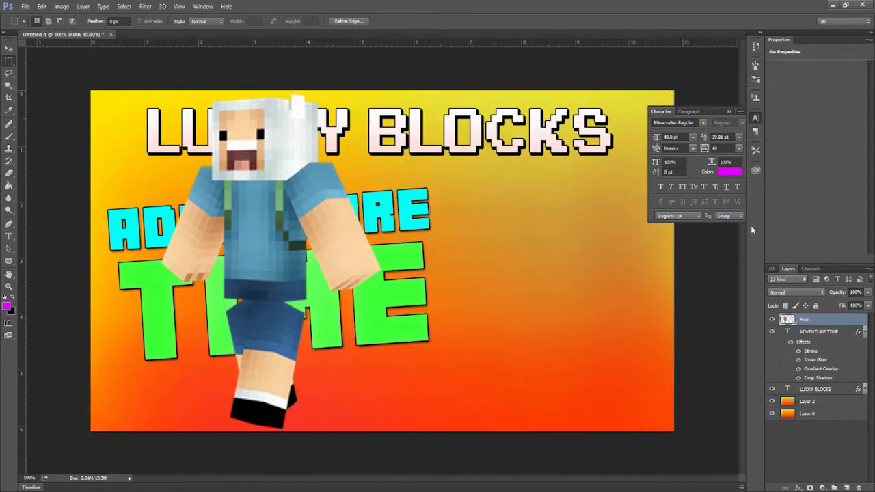
key(ctrl+d)
- Move the remaining Finn figure into the canvas's right half and place its layer below ADVENTURE TIME
click(9, 49)
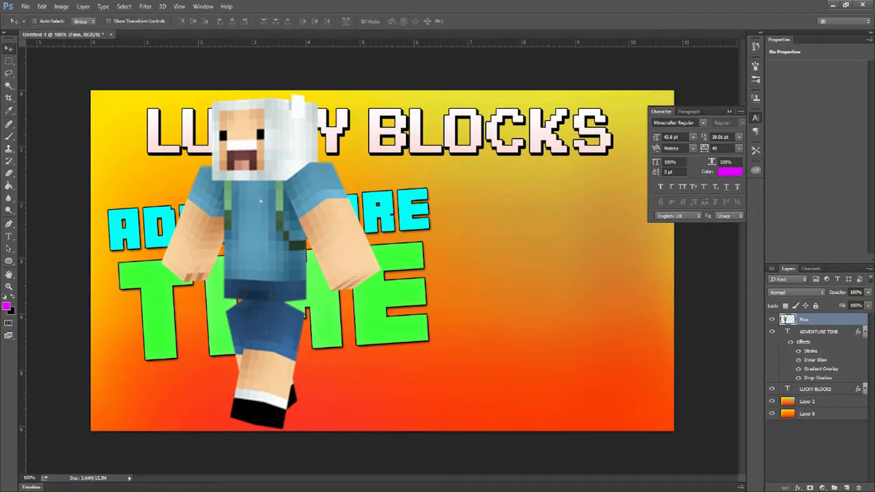
drag(260, 198, 498, 258)
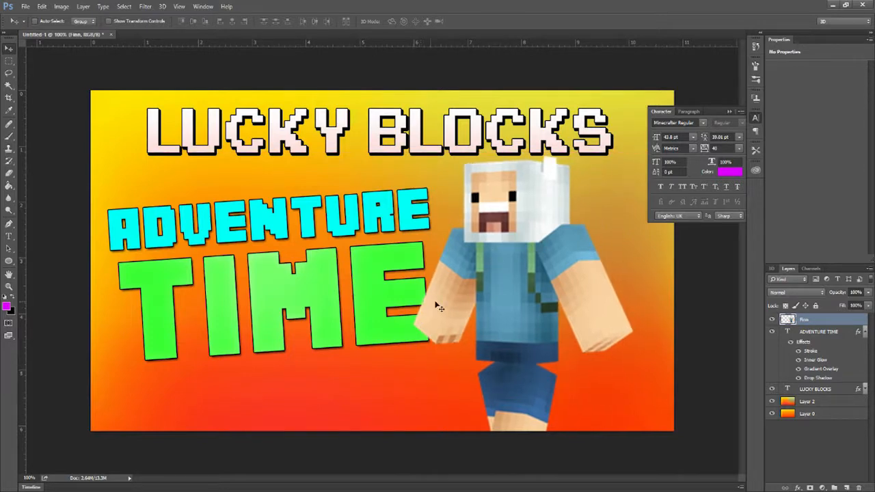
drag(834, 320, 809, 383)
drag(562, 325, 565, 309)
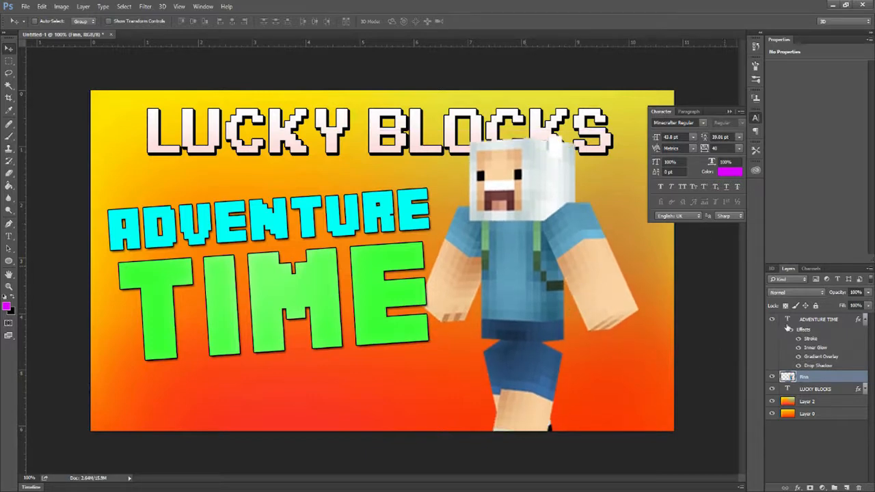
- Add a thin black outside stroke to the Finn layer and apply the layer style
double_click(832, 378)
drag(437, 102, 774, 146)
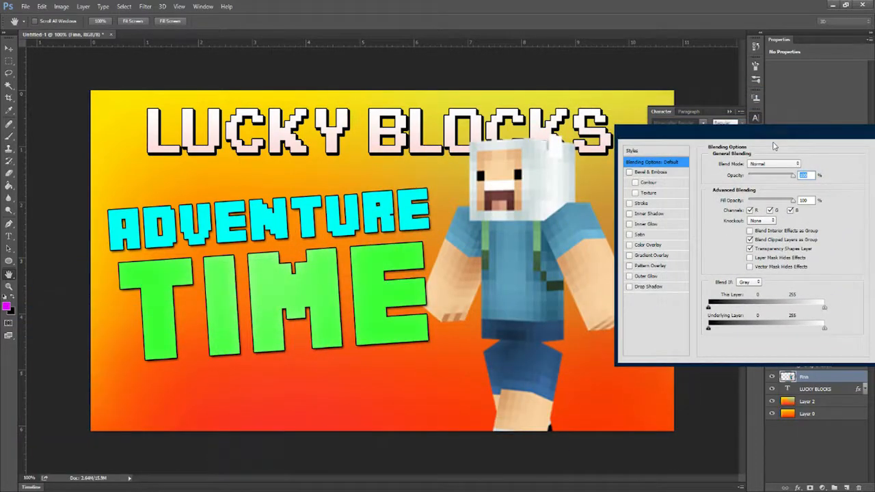
click(642, 203)
drag(743, 165, 740, 166)
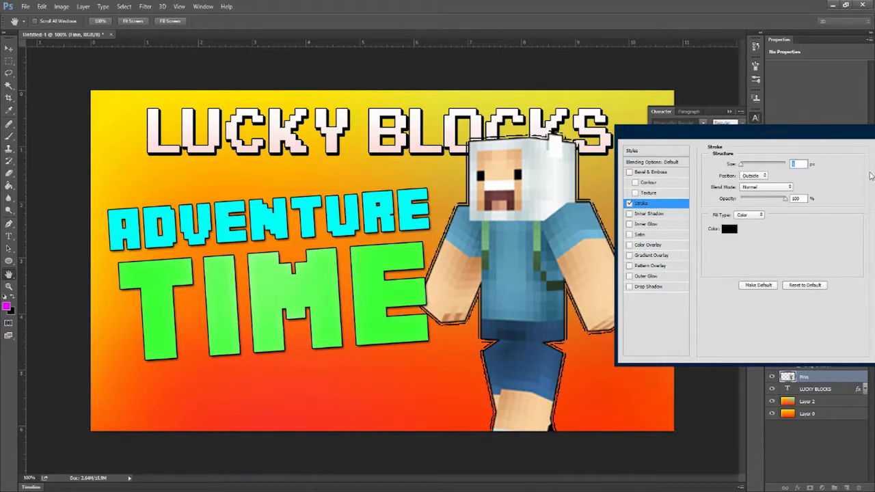
drag(860, 134, 612, 196)
click(650, 214)
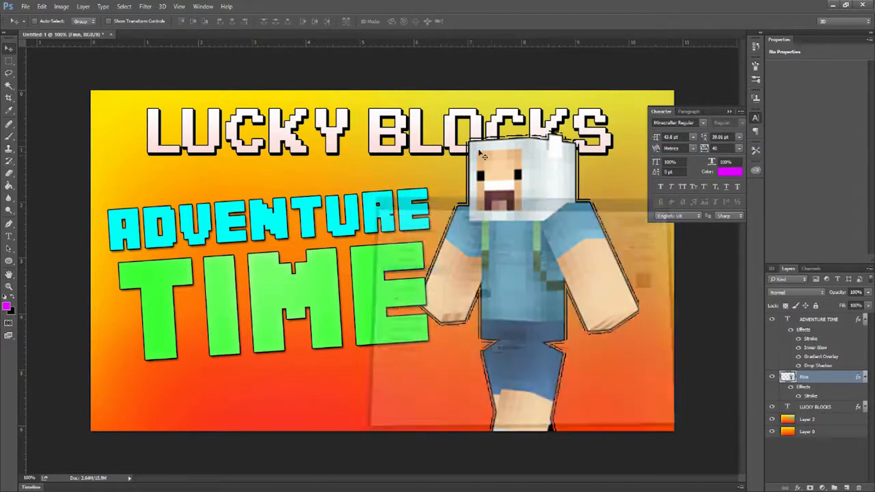
- Load Finn's outline as a selection, invert it to clear the stray fringe around the figure, and deselect
ctrl+click(787, 376)
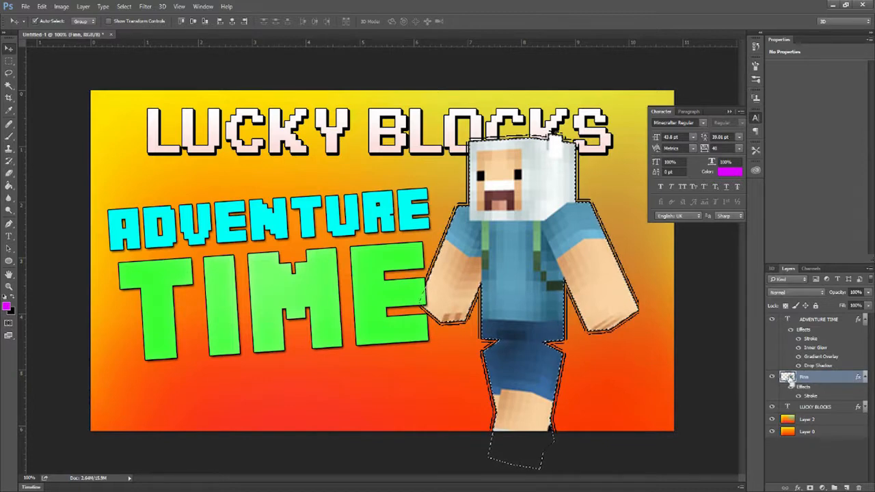
click(9, 61)
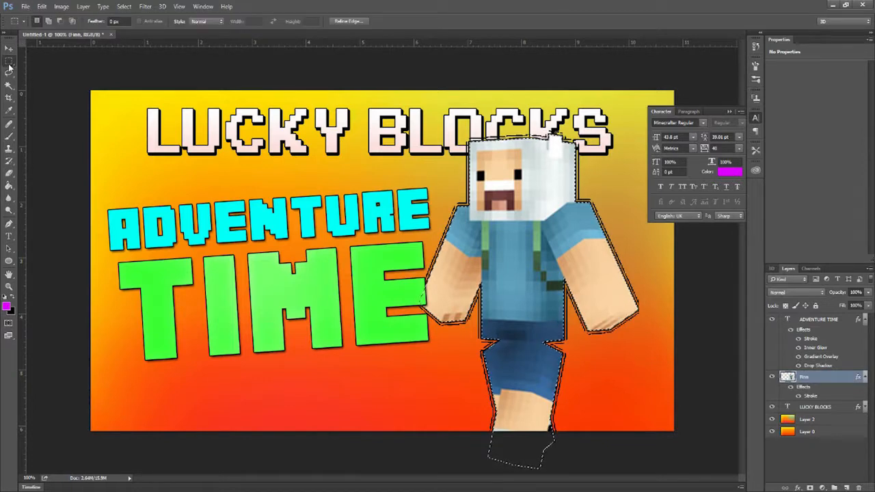
right_click(188, 137)
click(218, 150)
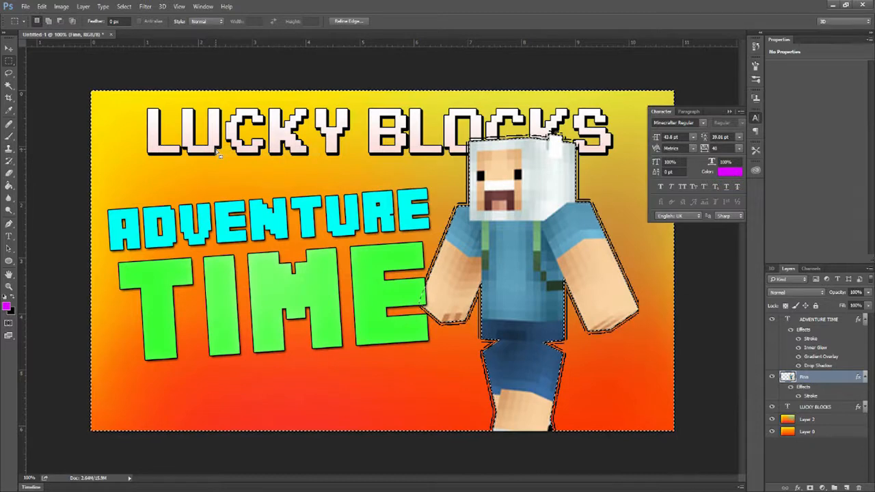
key(ctrl+d)
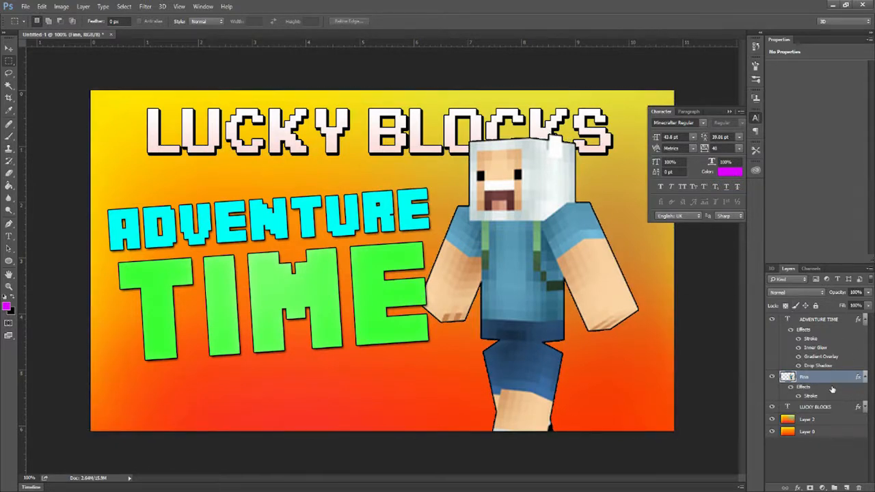
- Add a reversed radial black-to-white gradient overlay to Finn in Overlay mode, with opacity lowered to about half
double_click(832, 380)
drag(478, 193, 183, 184)
click(83, 294)
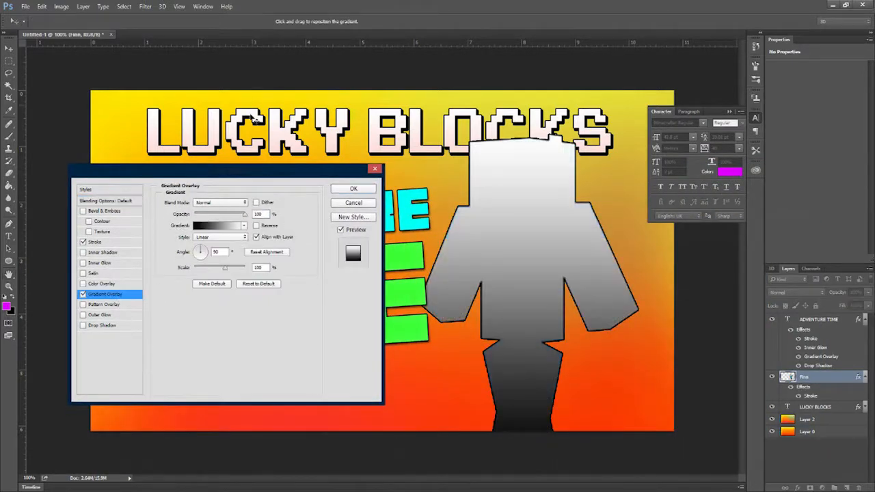
click(235, 203)
click(229, 300)
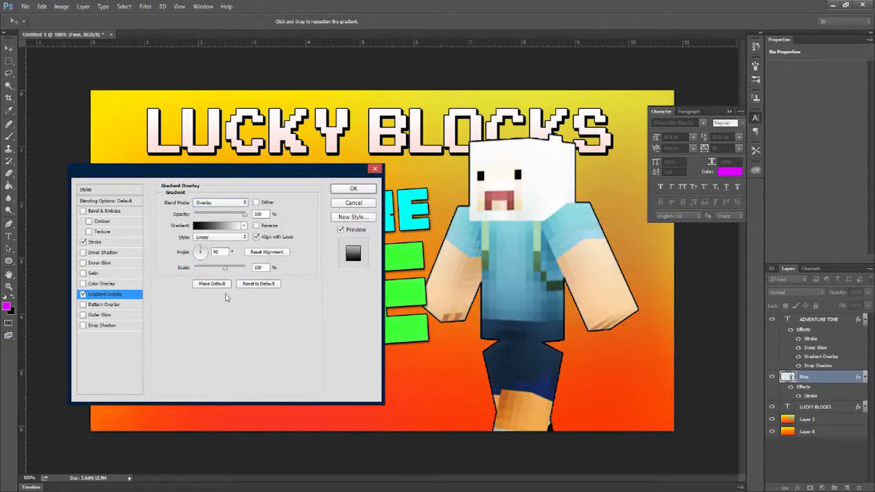
mouse_move(228, 216)
mouse_down()
mouse_move(218, 220)
mouse_move(228, 220)
mouse_up()
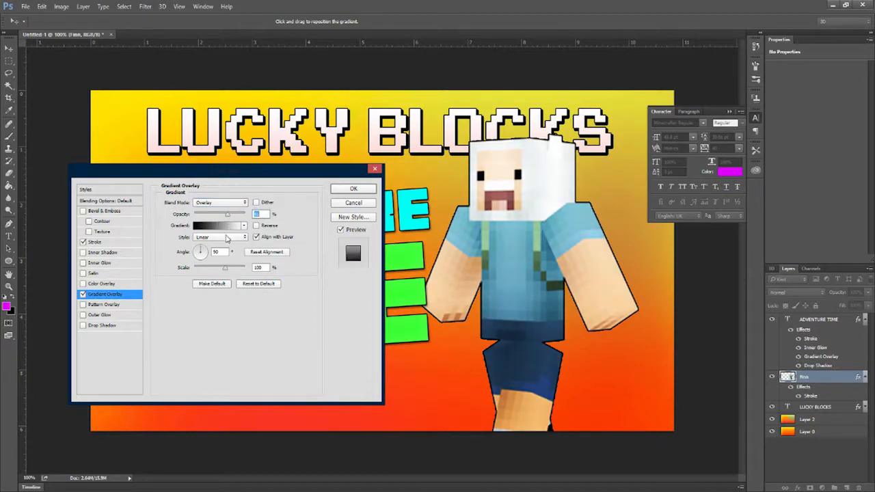
click(226, 238)
click(226, 251)
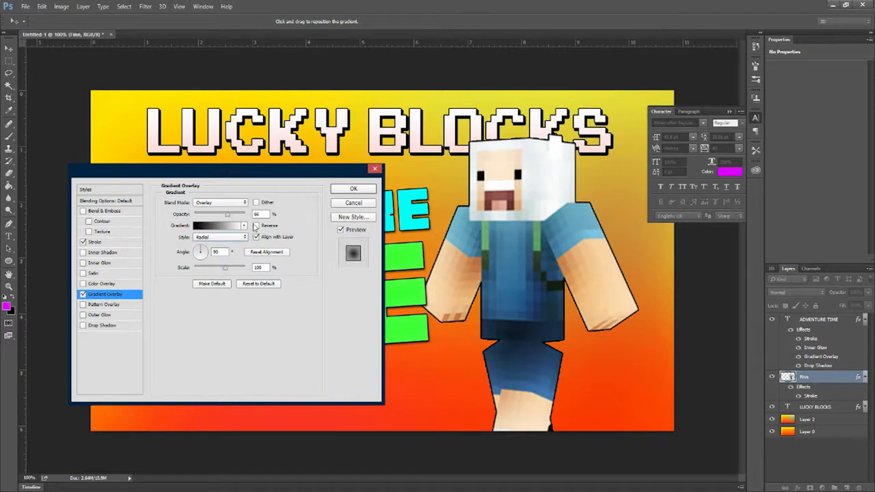
click(256, 227)
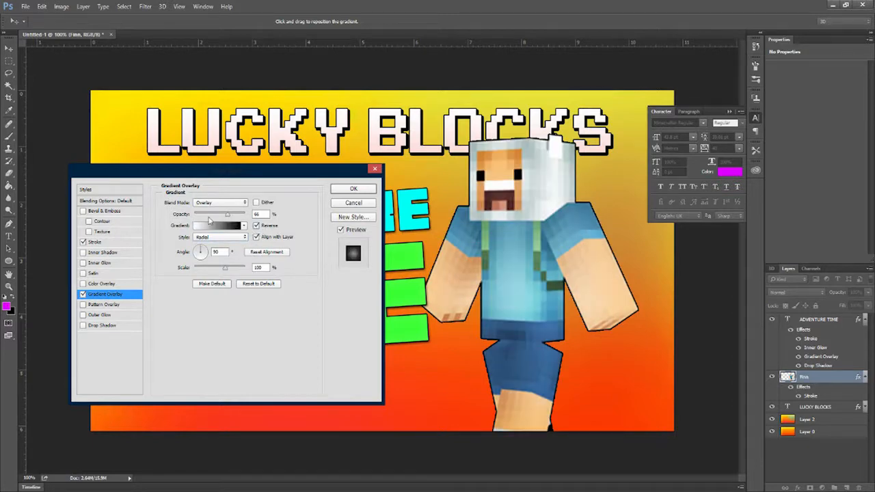
drag(210, 219, 219, 217)
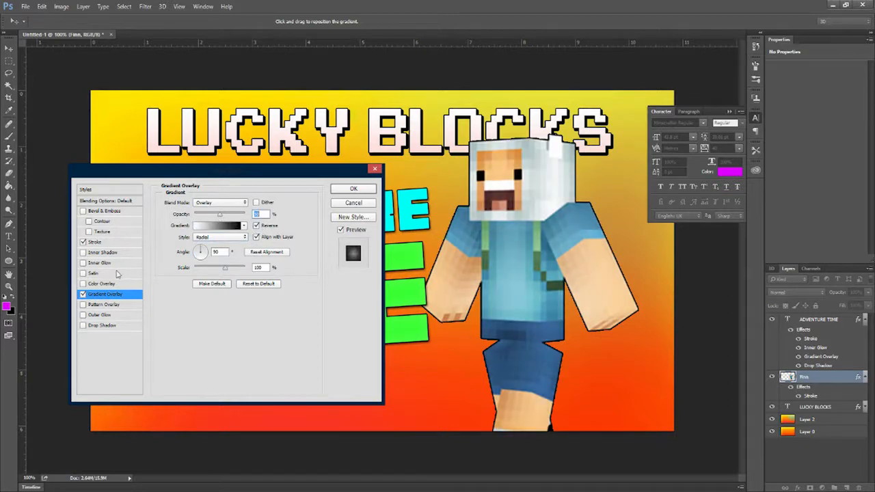
- Add a white inner glow to Finn in Overlay mode, with 9% choke, 10 px size and opacity about a third
click(108, 263)
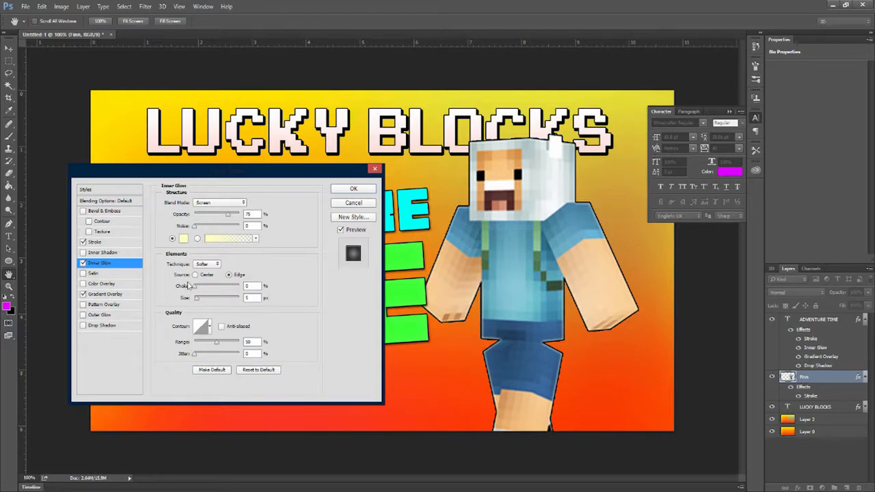
drag(188, 286, 215, 290)
click(220, 203)
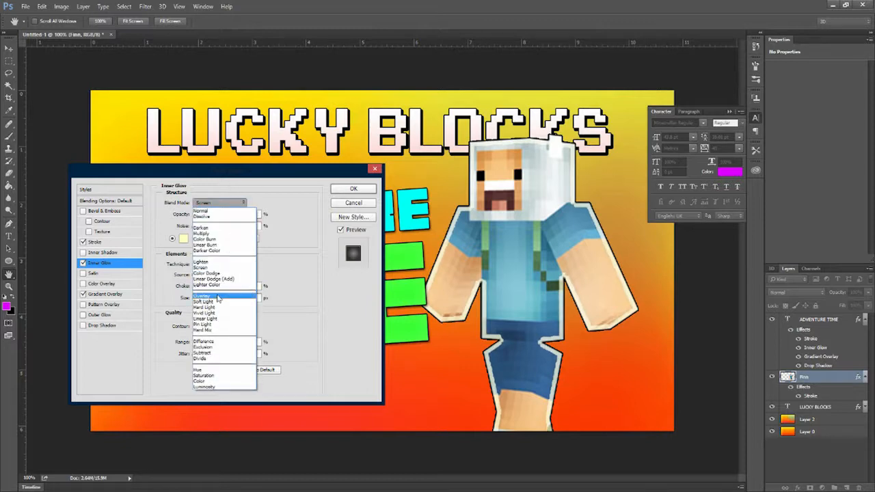
click(217, 300)
click(184, 238)
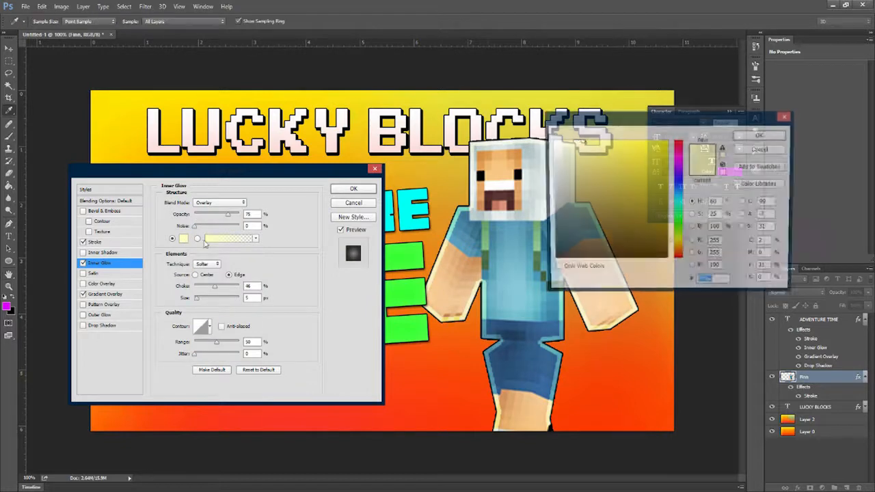
click(770, 134)
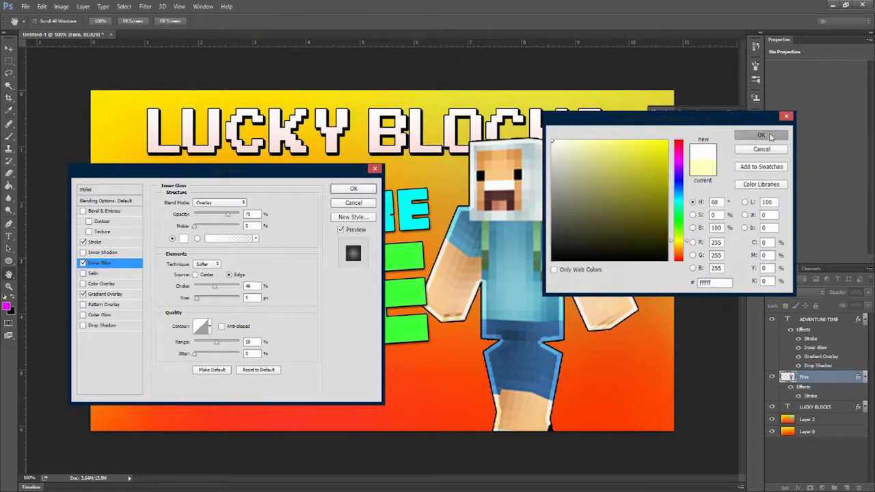
drag(213, 285, 196, 286)
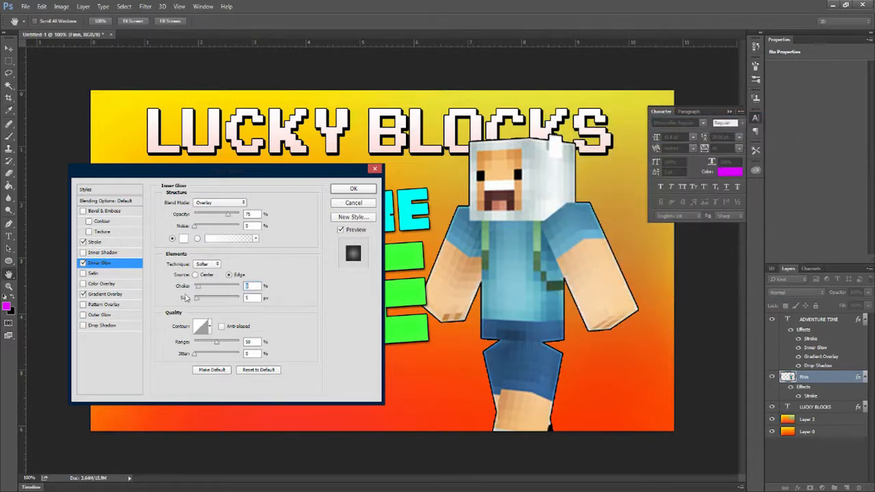
drag(197, 298, 200, 301)
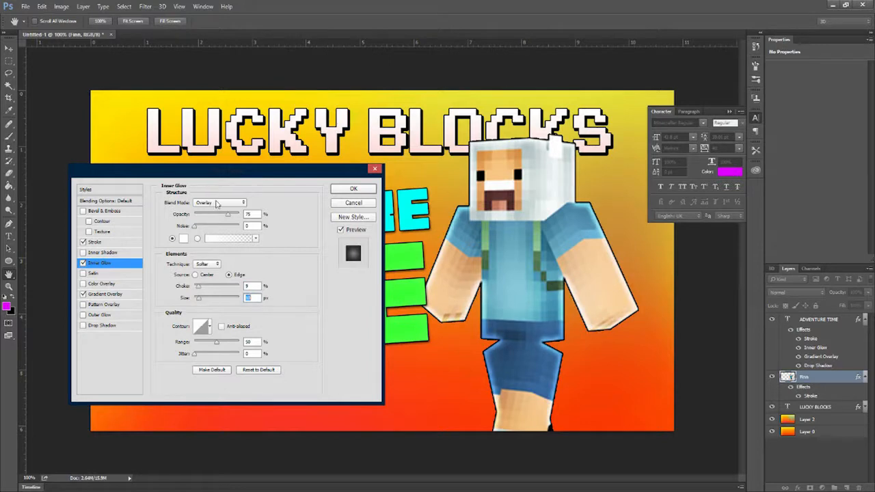
drag(227, 215, 209, 217)
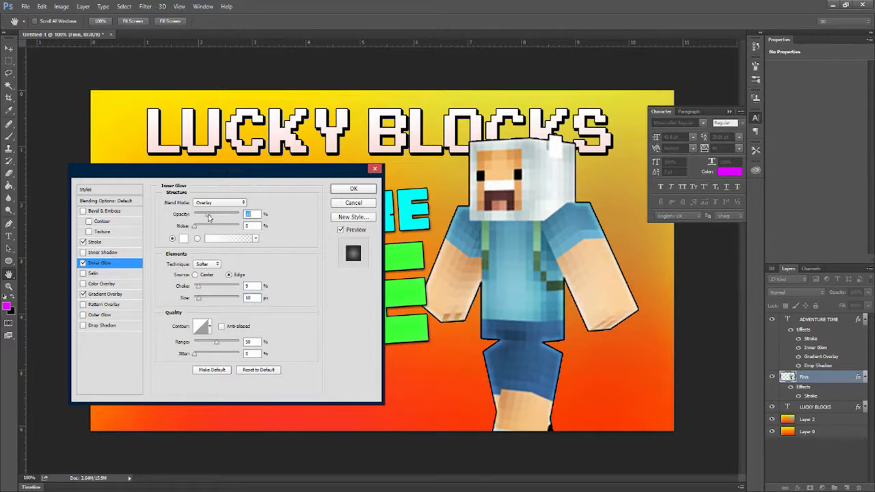
- Add a soft drop shadow to Finn, adjust its settings, and apply the layer styles
click(105, 328)
drag(203, 244, 205, 273)
click(373, 195)
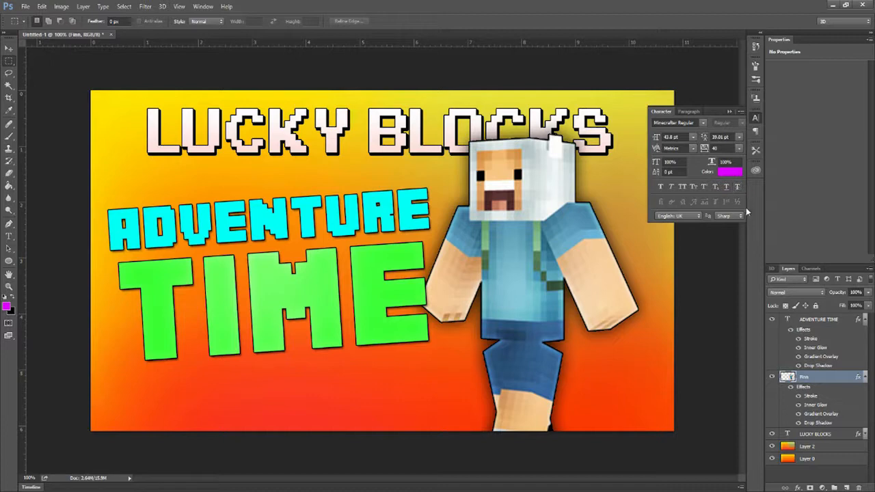
- Free-transform ADVENTURE TIME to a somewhat larger size reaching over Finn's arm, reposition it, and commit
click(828, 319)
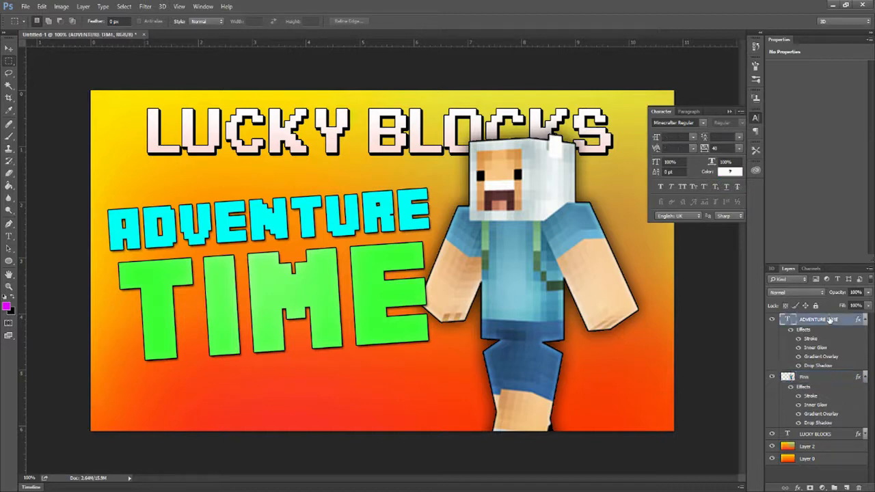
click(41, 6)
click(69, 186)
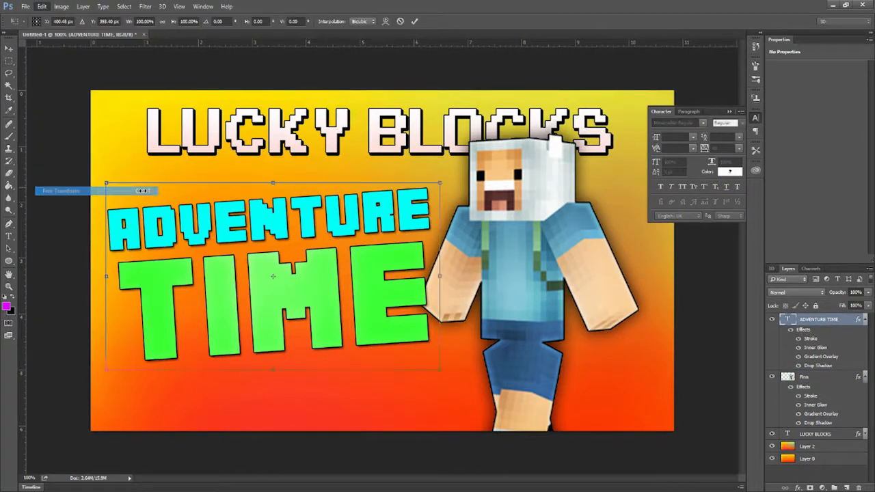
drag(439, 185, 459, 162)
drag(258, 269, 278, 270)
key(Return)
- Move Finn slightly to the right so that ADVENTURE TIME covers less of the character's arm
key(m)
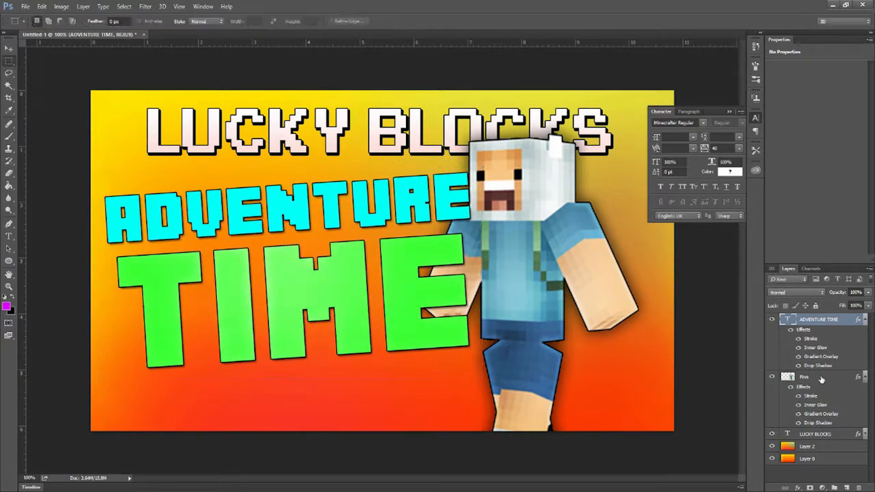
click(822, 380)
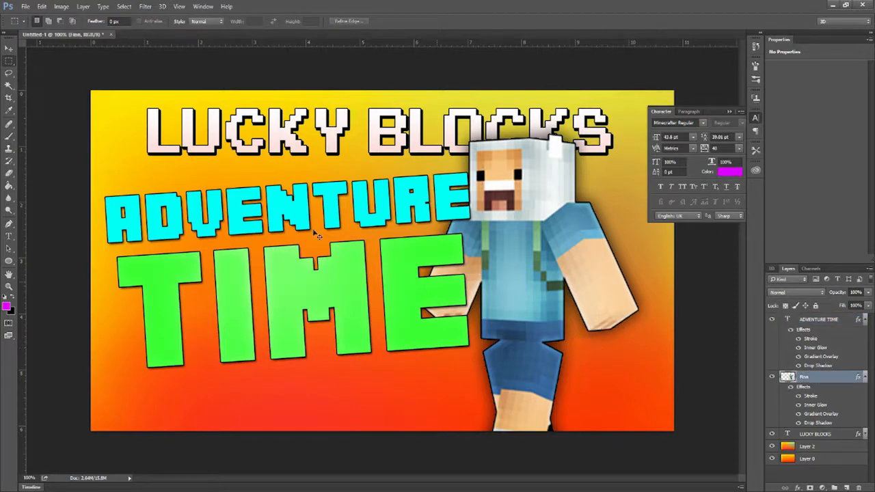
click(8, 48)
drag(499, 342, 527, 345)
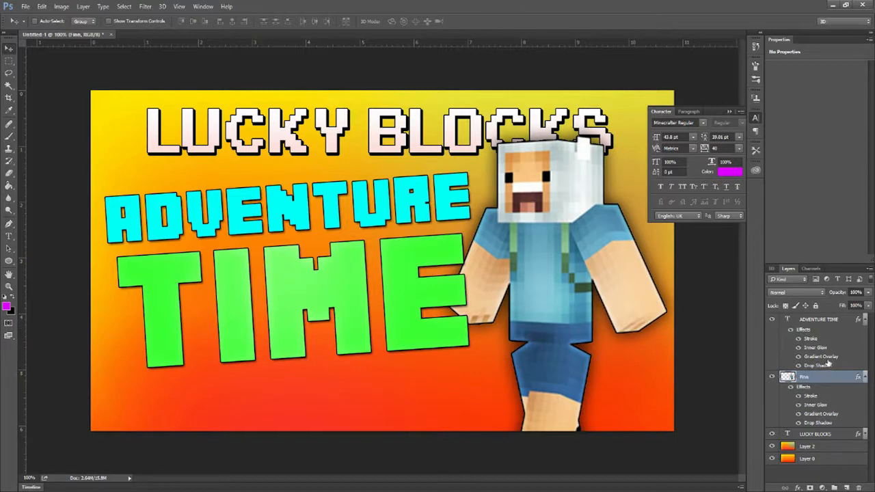
- Duplicate the ADVENTURE TIME text layer, shift the copy downward, and place it beneath the original layer
click(833, 320)
key(ctrl+j)
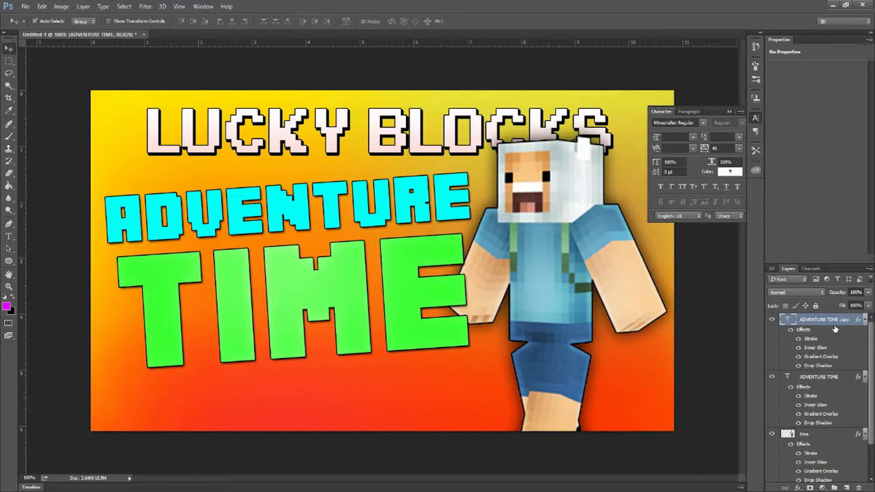
key(shift+Down)
key(shift+Down)
key(shift+Down)
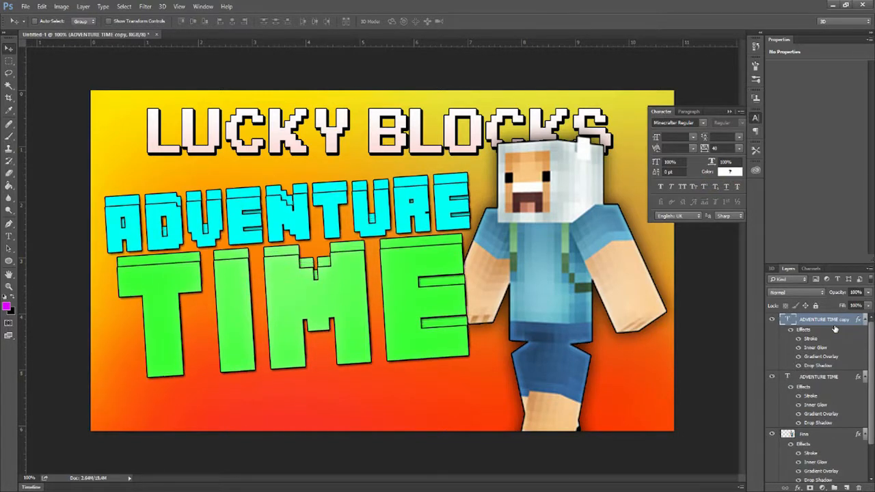
key(Right)
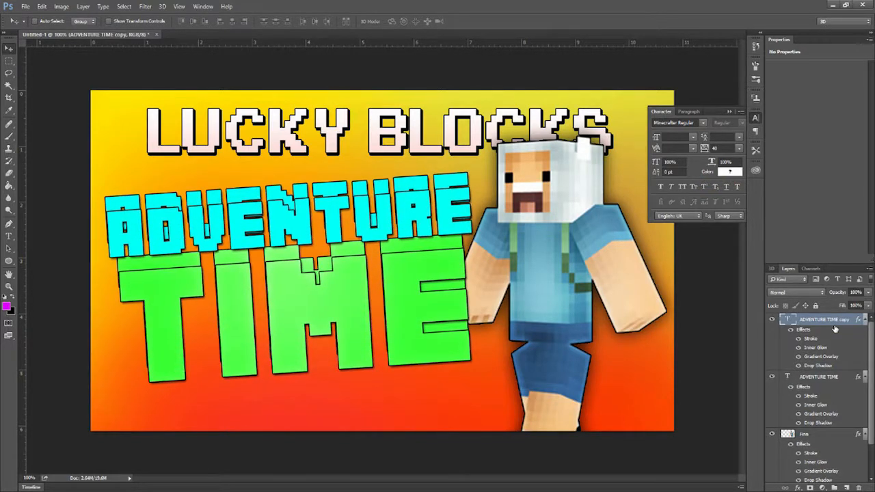
key(Left)
drag(847, 328, 841, 412)
- Nudge the ADVENTURE TIME copy upward so only a narrow 3D edge shows beneath the original letters
key(Up)
key(Up)
key(Up)
key(Up)
key(Up)
key(Up)
key(Up)
key(Up)
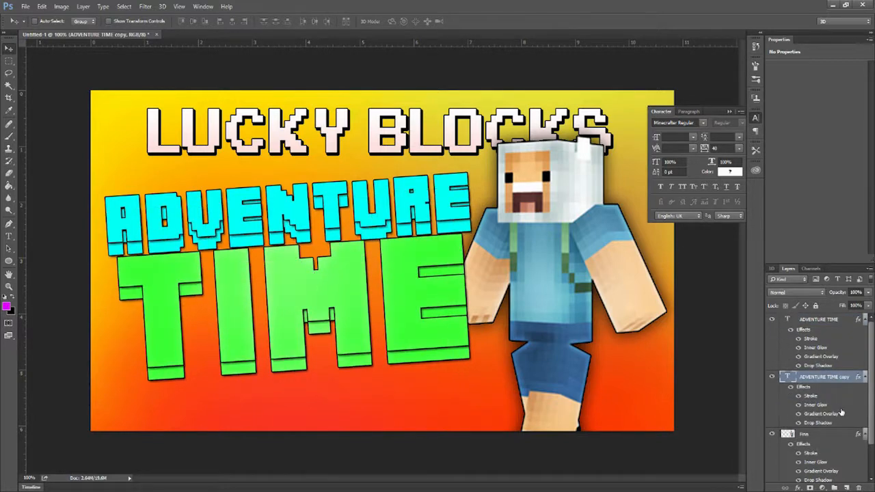
key(Up)
key(Up)
key(Up)
key(Up)
key(Up)
key(Up)
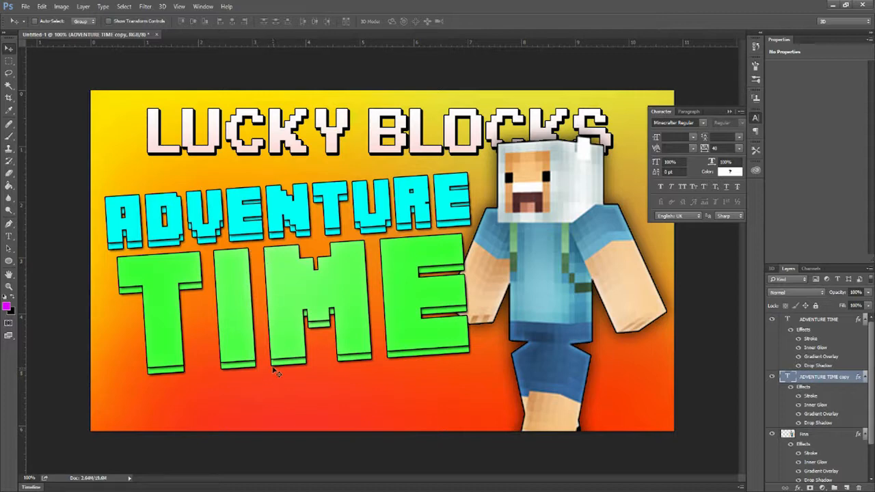
- Rasterize the ADVENTURE TIME copy and its layer style
right_click(839, 382)
click(764, 168)
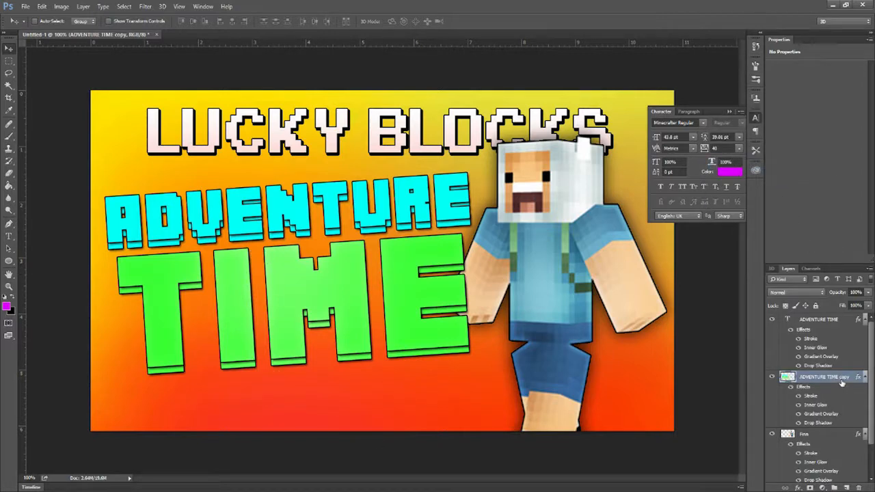
right_click(841, 383)
click(765, 198)
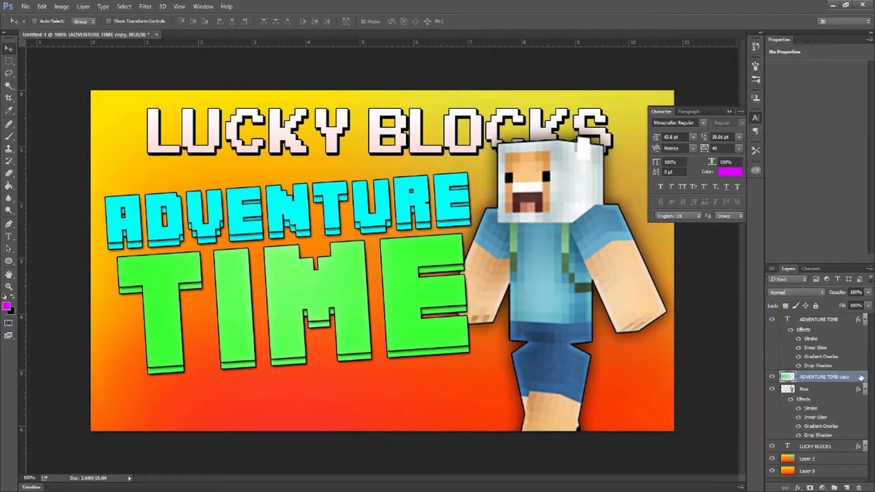
- Add a black (000000) color overlay to the rasterized ADVENTURE TIME copy
double_click(861, 377)
drag(205, 171, 666, 118)
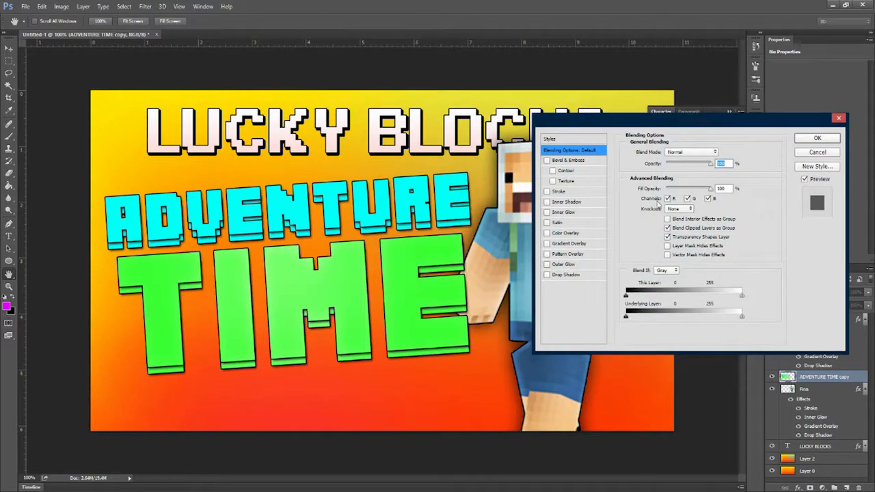
click(565, 233)
click(724, 151)
text(000000)
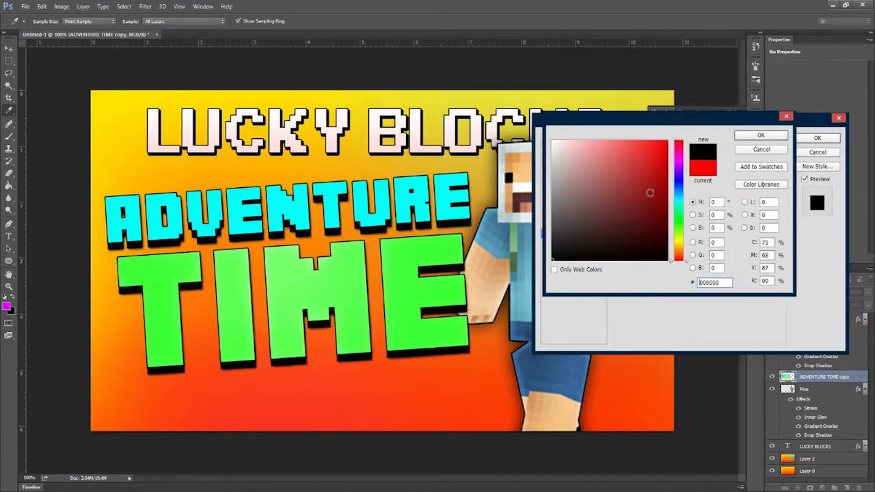
key(Return)
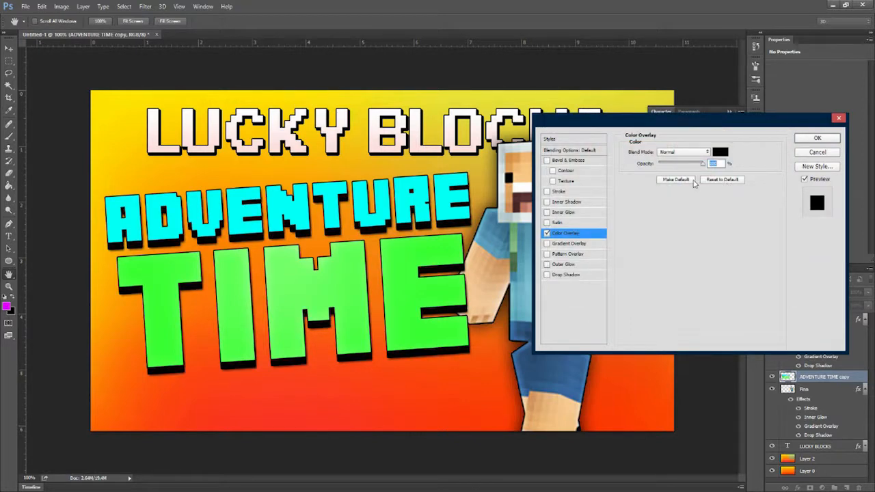
- Try Overlay mode for the black color overlay, switch back to Normal, lower its opacity, and apply the style
click(703, 152)
click(681, 248)
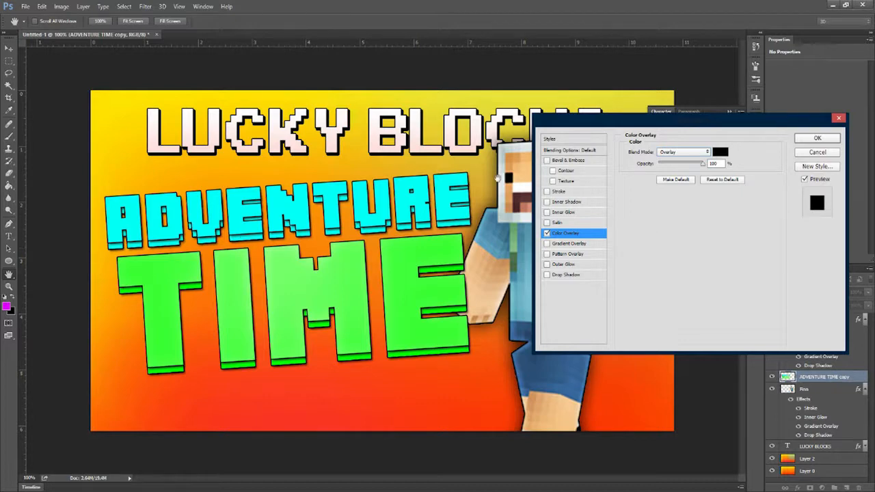
click(683, 152)
click(685, 158)
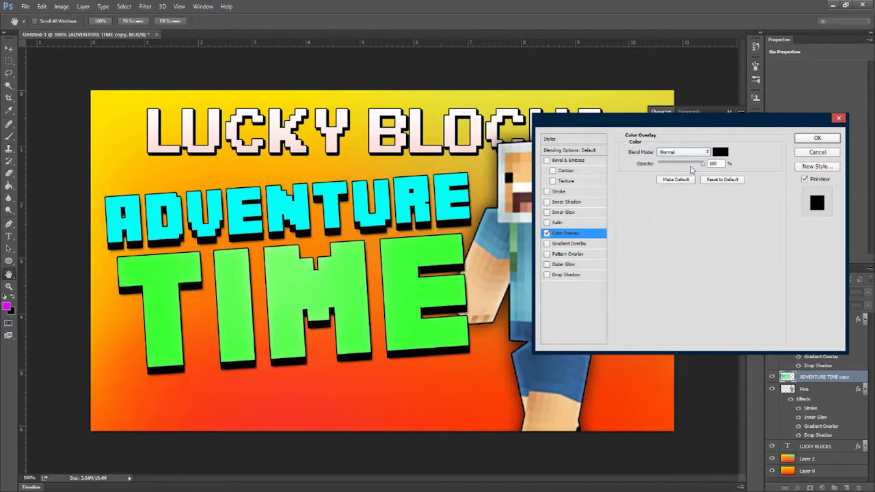
drag(689, 166, 675, 170)
key(Return)
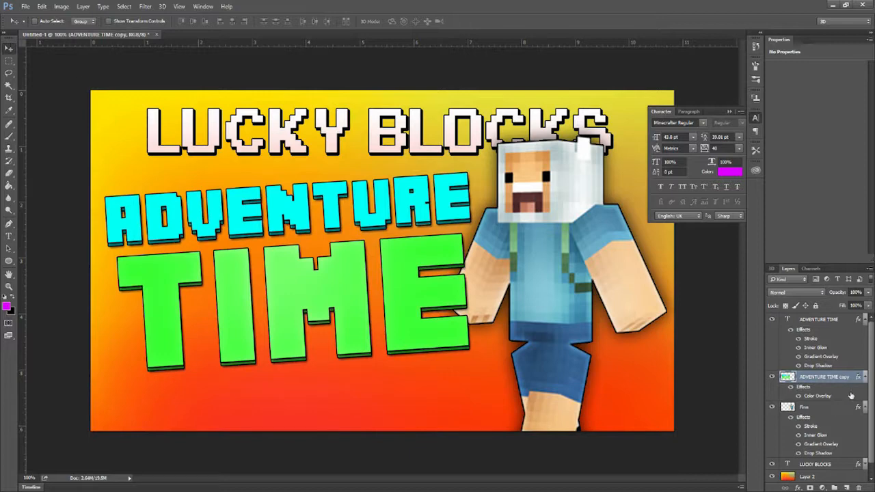
- Duplicate the shaded ADVENTURE TIME copy to below LUCKY BLOCKS and scale it to about 209% across the background
key(ctrl+j)
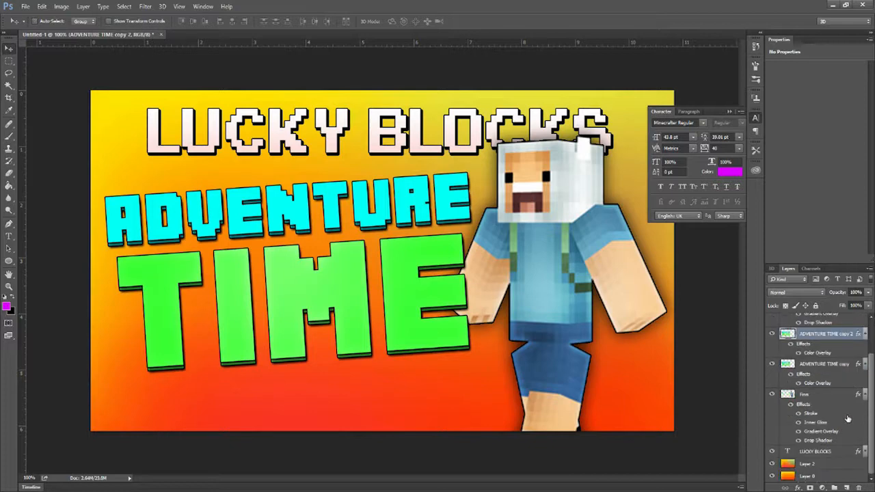
drag(828, 335, 835, 458)
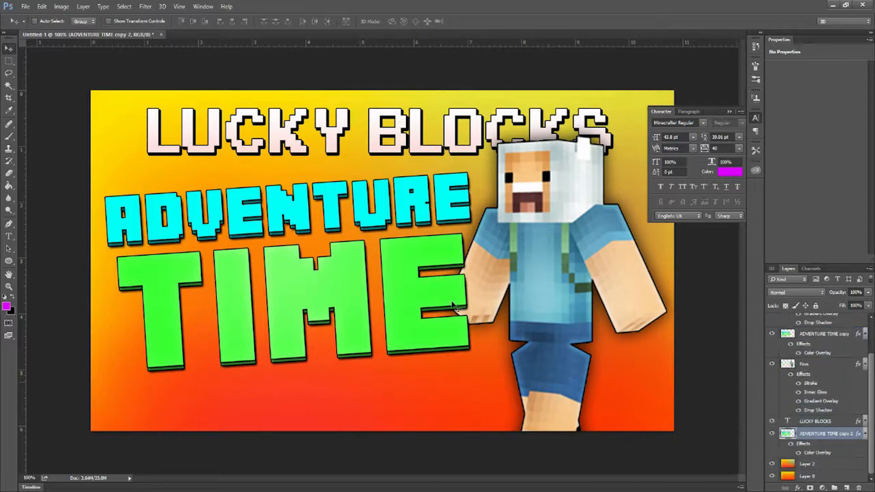
click(42, 6)
click(69, 212)
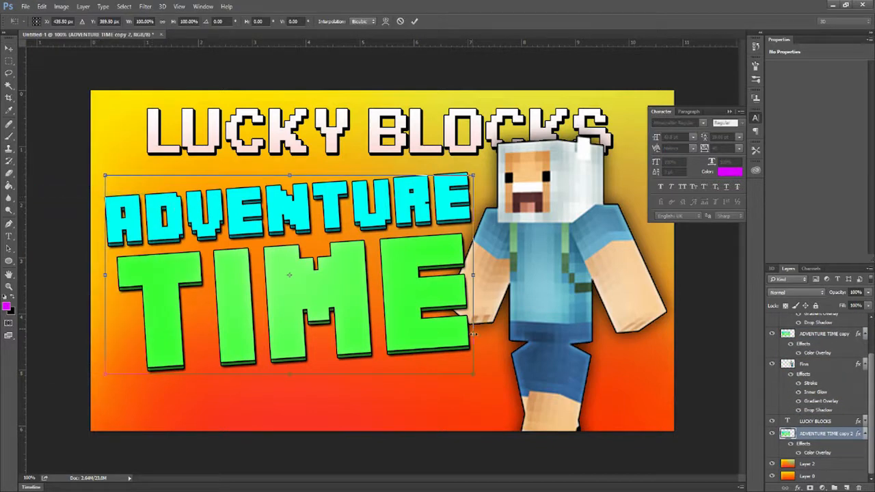
drag(473, 374, 672, 485)
drag(371, 363, 407, 354)
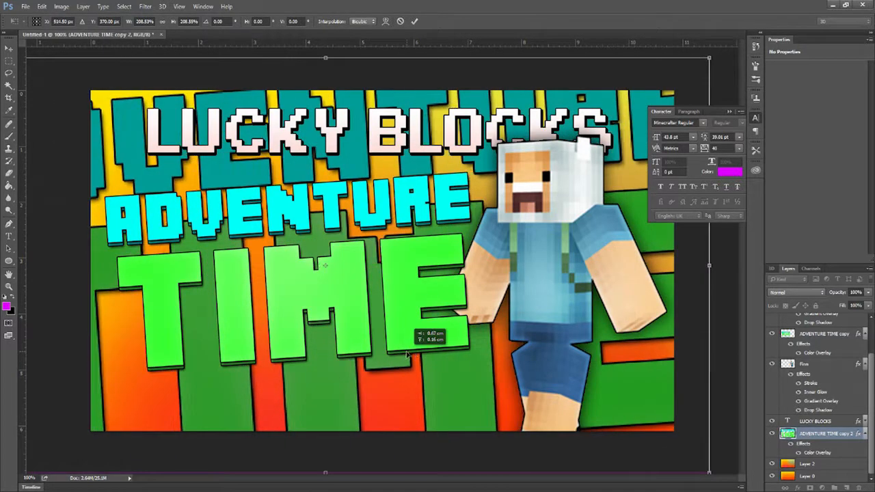
key(Return)
- Clear the enlarged copy's layer style, blend it in Overlay mode at about 23% opacity, and collapse the Character panel
right_click(822, 439)
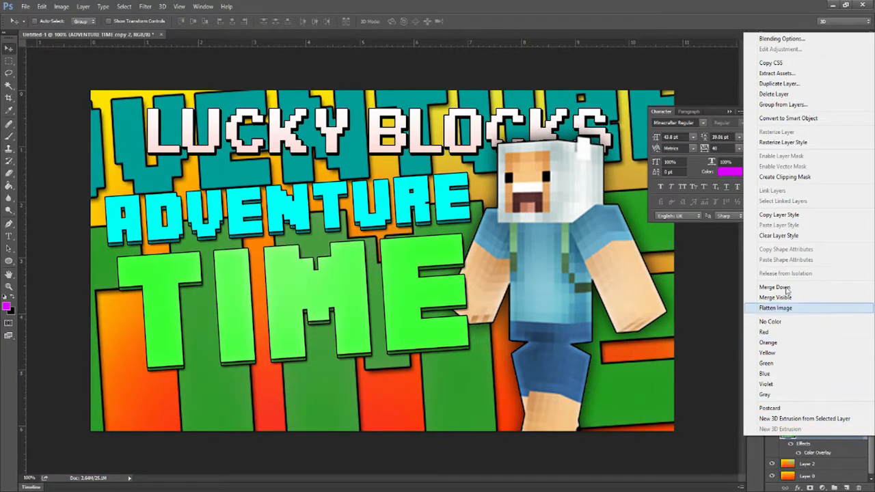
click(785, 251)
click(793, 292)
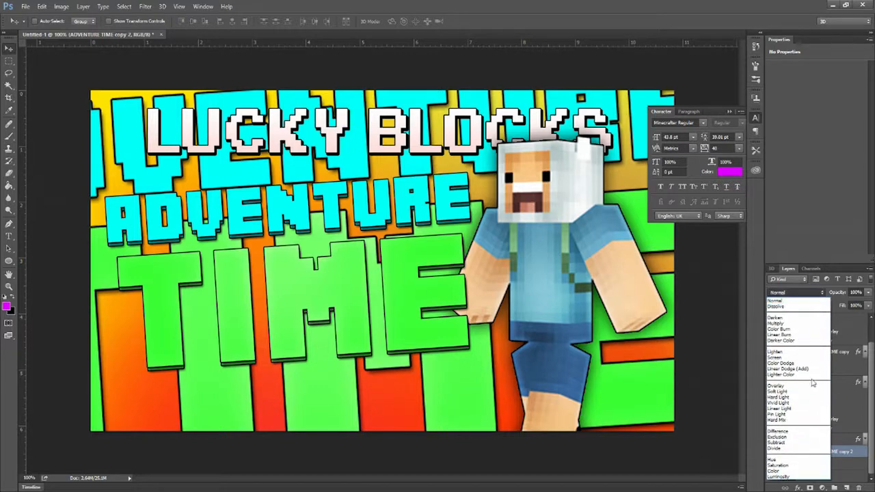
click(796, 380)
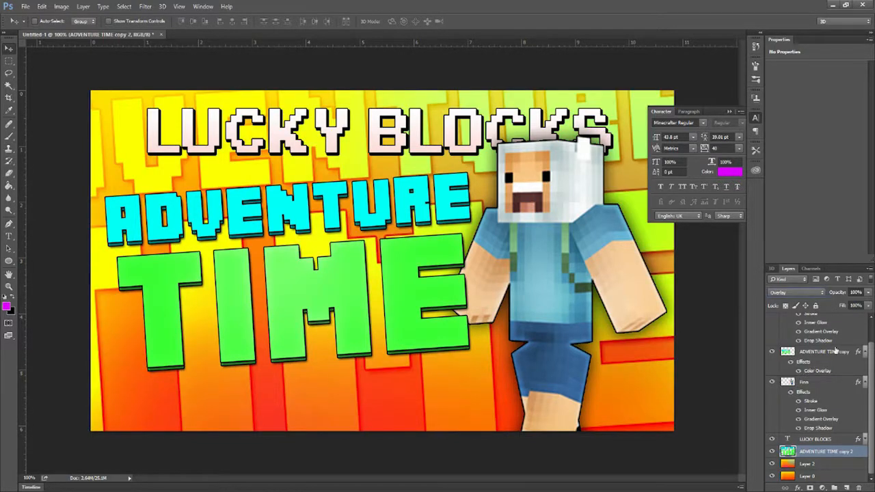
click(867, 292)
drag(858, 305, 838, 307)
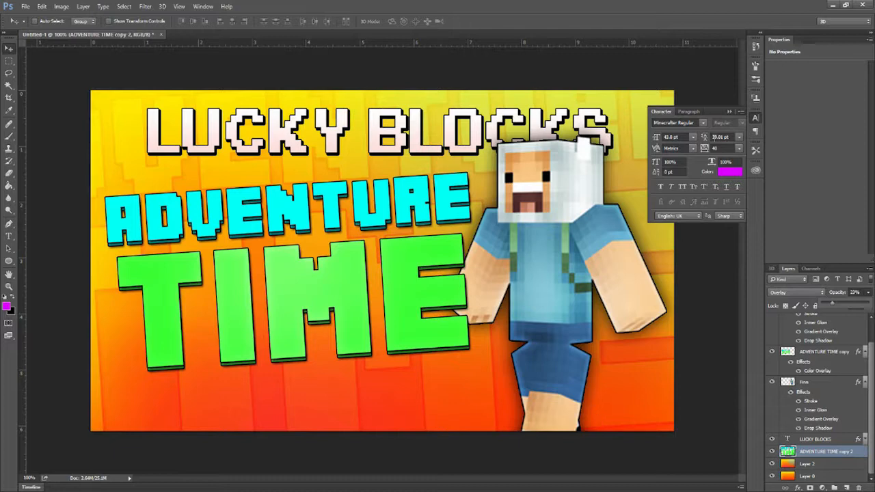
click(730, 111)
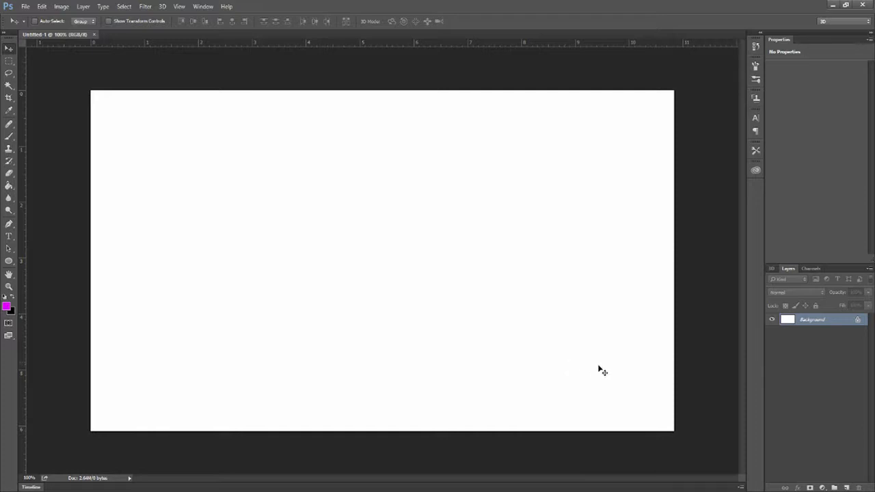
- Place The Terraria Quest logo from the Series Logos folder under Graphics > Work > Personal > YouTube into the blank document
click(26, 8)
click(113, 172)
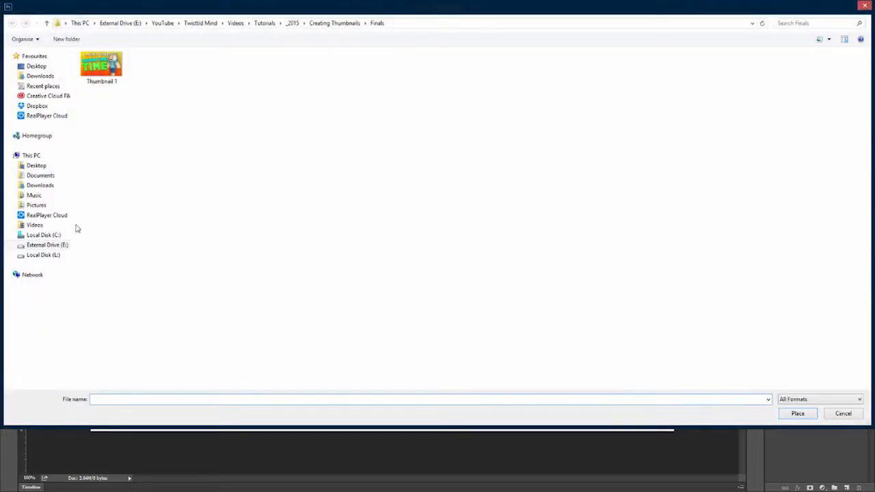
click(51, 245)
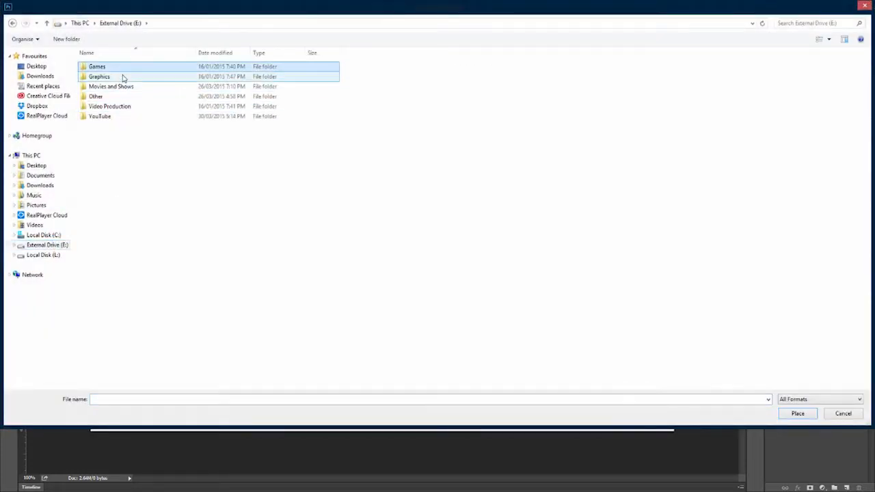
double_click(123, 77)
double_click(121, 77)
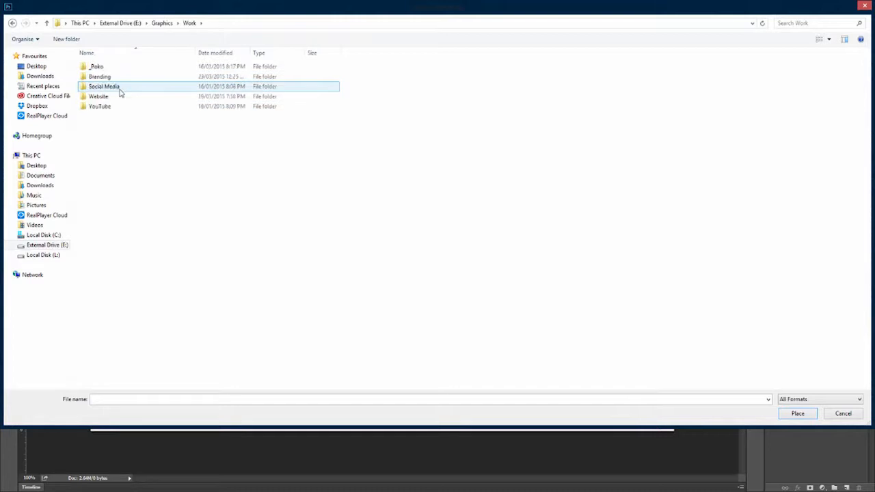
double_click(121, 106)
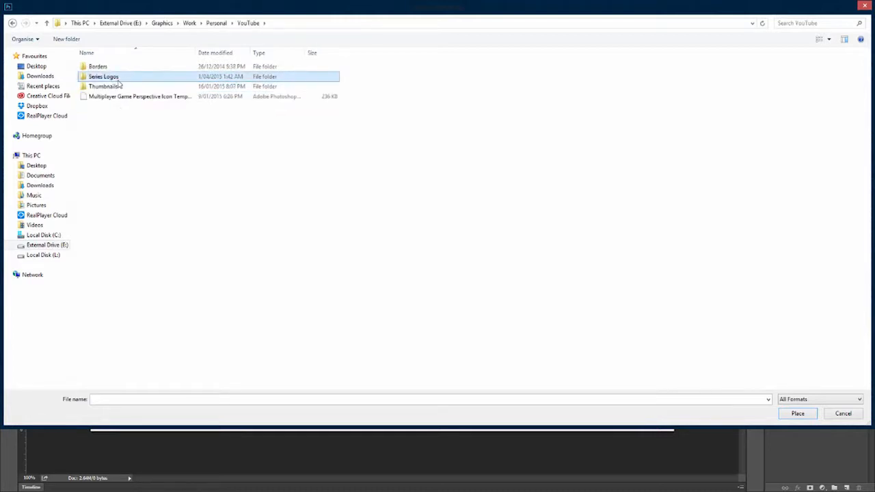
double_click(113, 78)
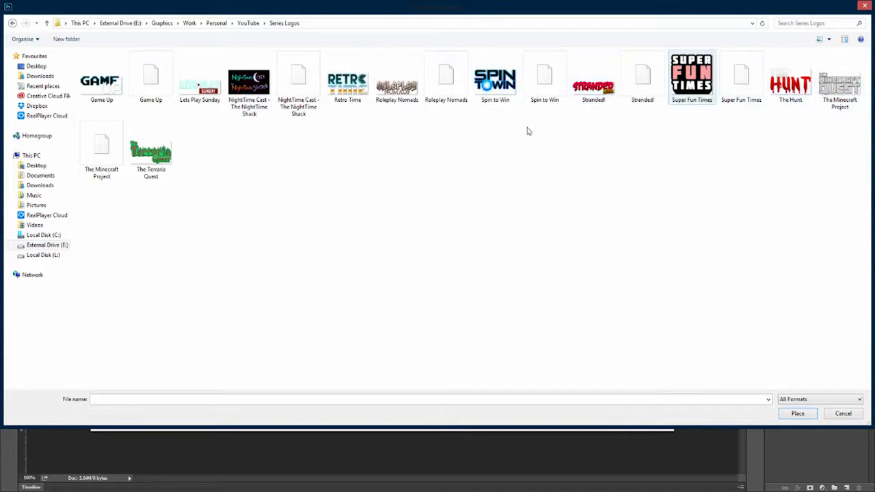
double_click(150, 153)
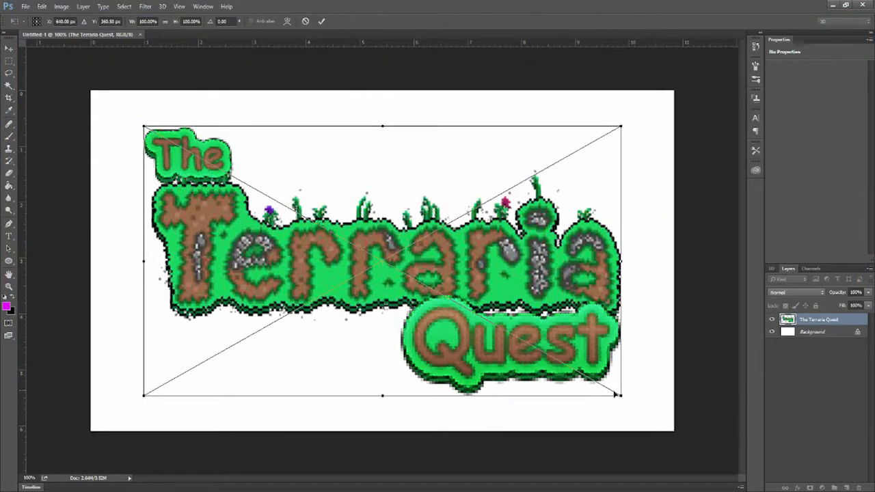
- Scale the Terraria Quest logo to about 55%, rotate it about -3°, and position it in the canvas's lower-left area
drag(623, 396, 500, 363)
drag(422, 261, 284, 342)
drag(409, 418, 408, 408)
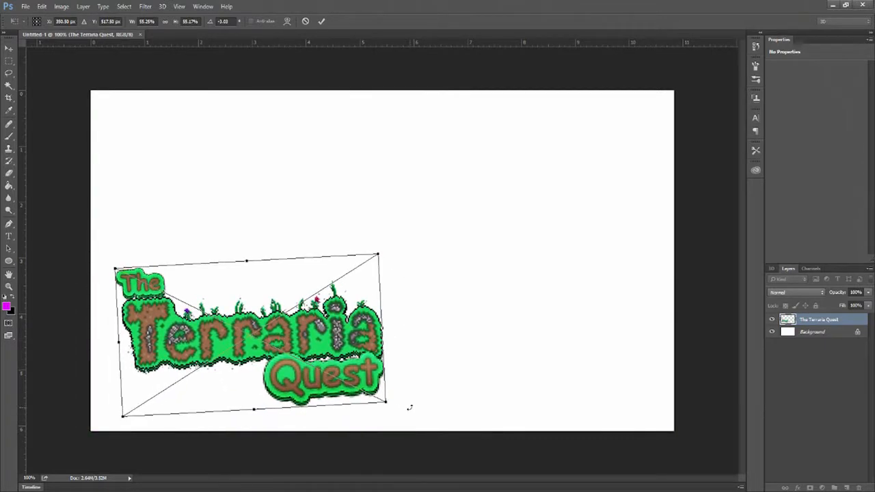
key(Return)
drag(304, 351, 300, 344)
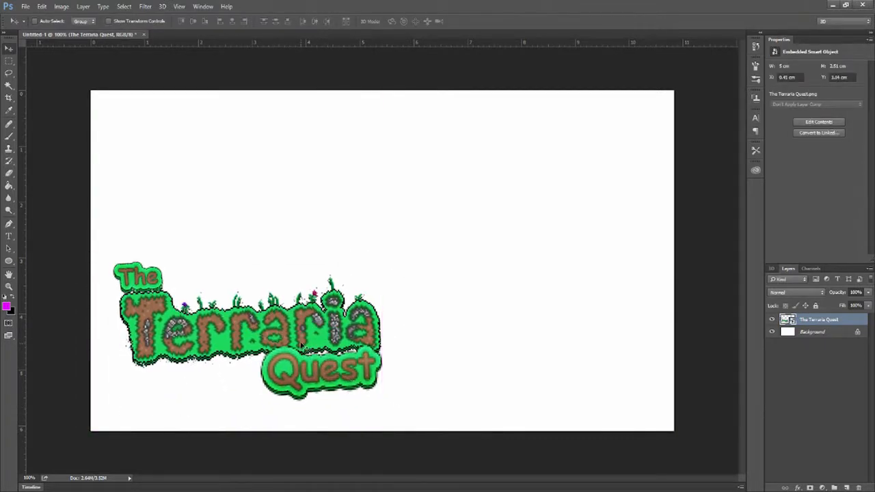
- Enlarge the Terraria Quest logo to about 58%, keeping its tilt and its place in the canvas's lower-left area
click(42, 6)
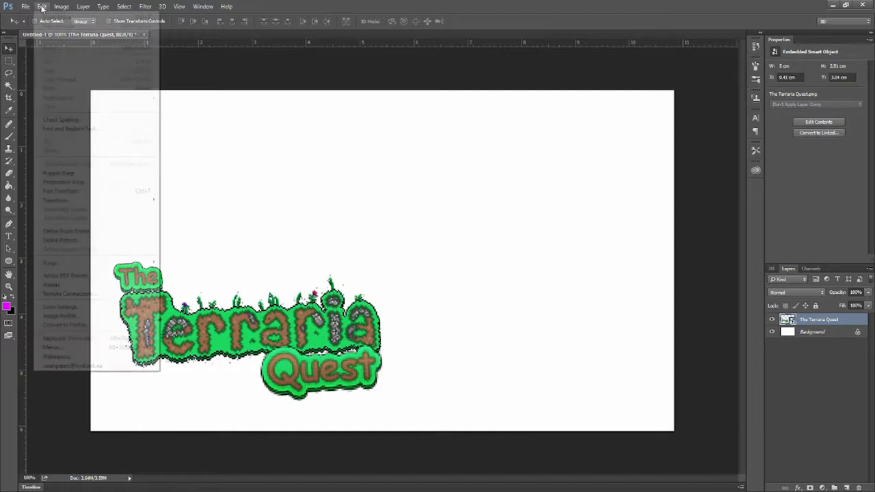
click(96, 190)
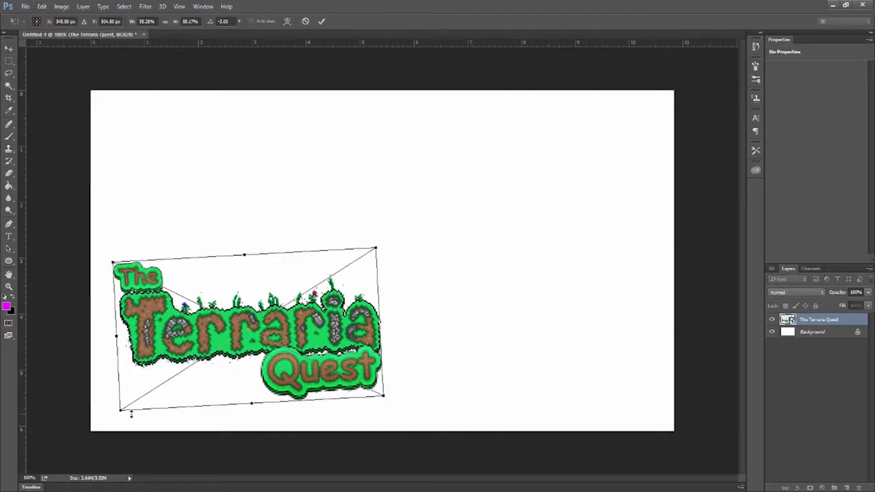
drag(121, 411, 111, 412)
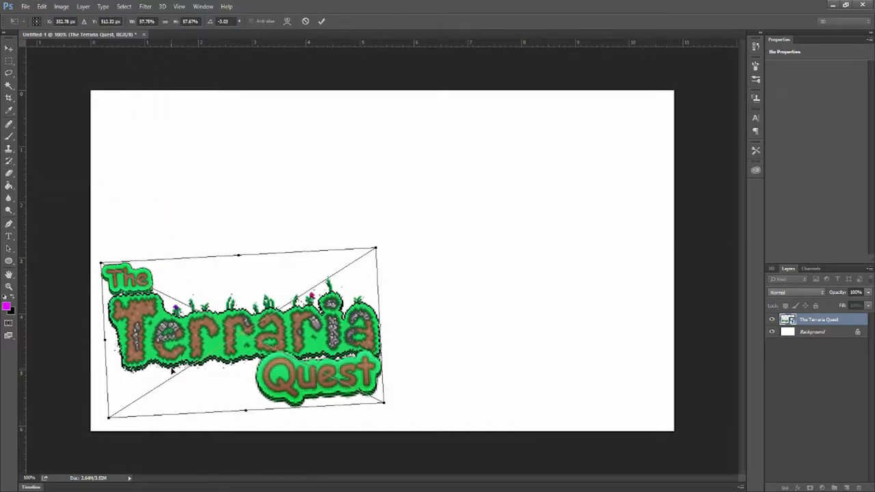
key(Return)
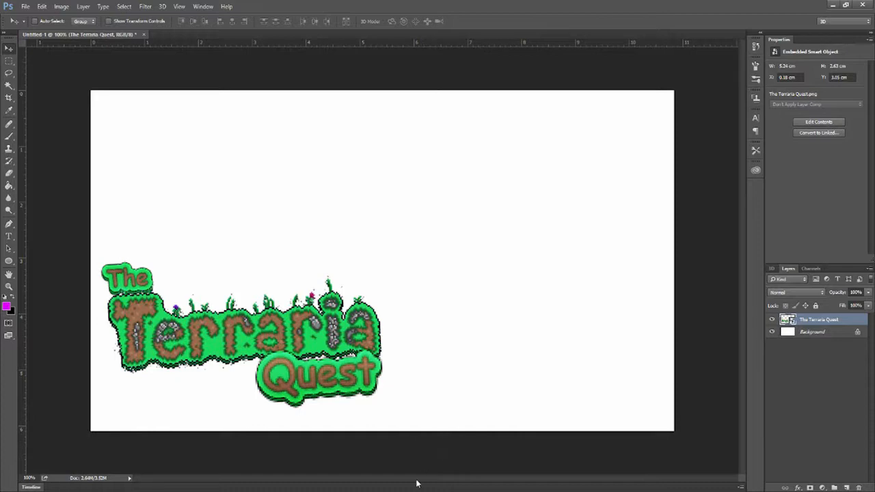
- Place the Newguest image directly above Background from YouTube > Twisttid Mind > Videos > Tutorials > _2015 > Creating Thumbnails > Images on External Drive (E:)
click(826, 334)
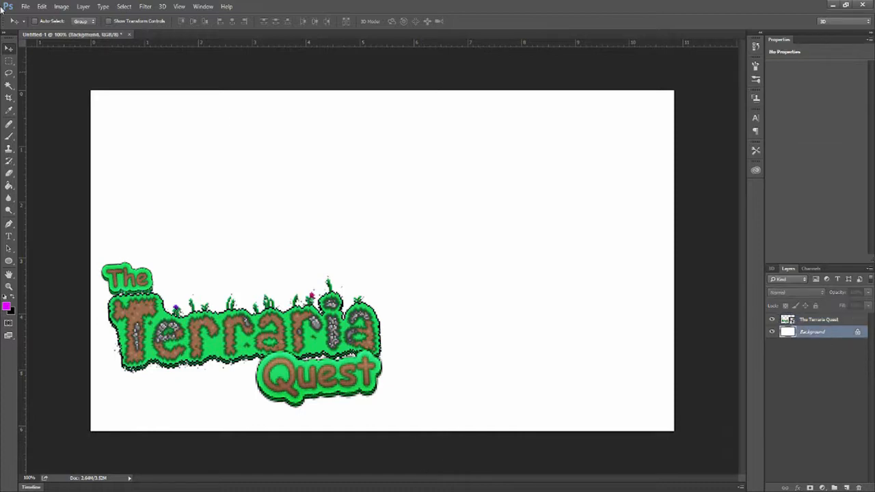
click(26, 6)
click(70, 183)
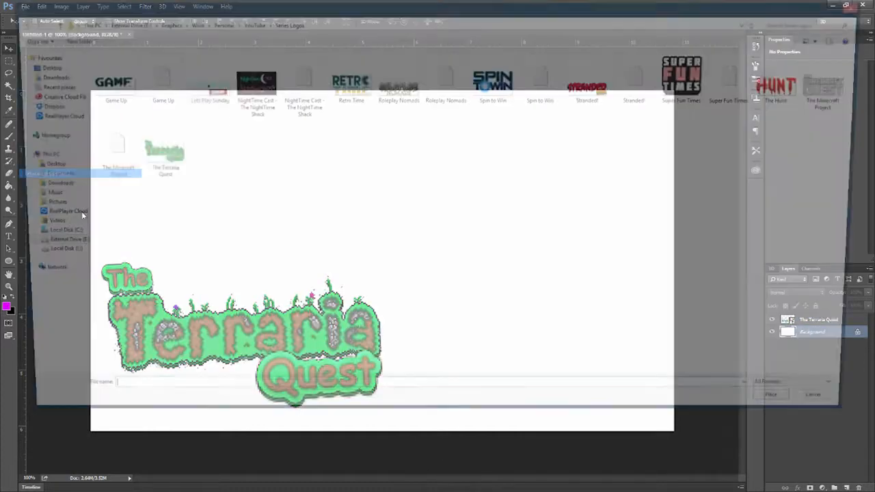
click(49, 246)
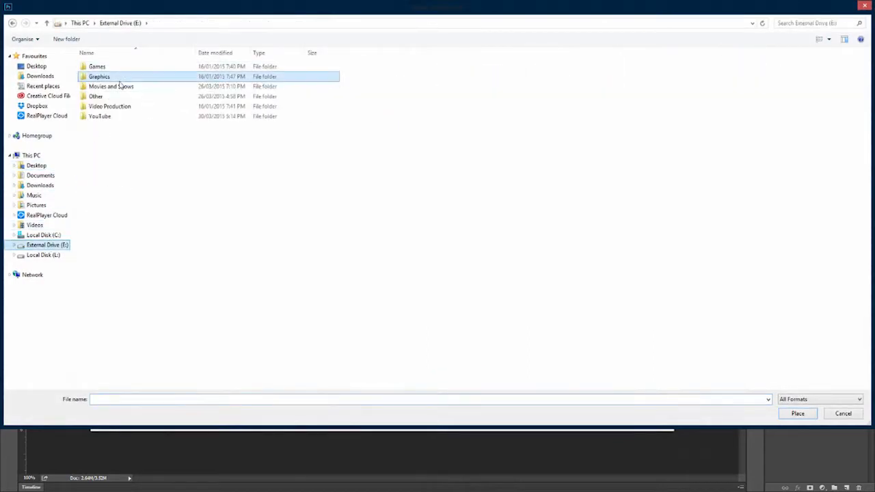
double_click(114, 117)
double_click(118, 101)
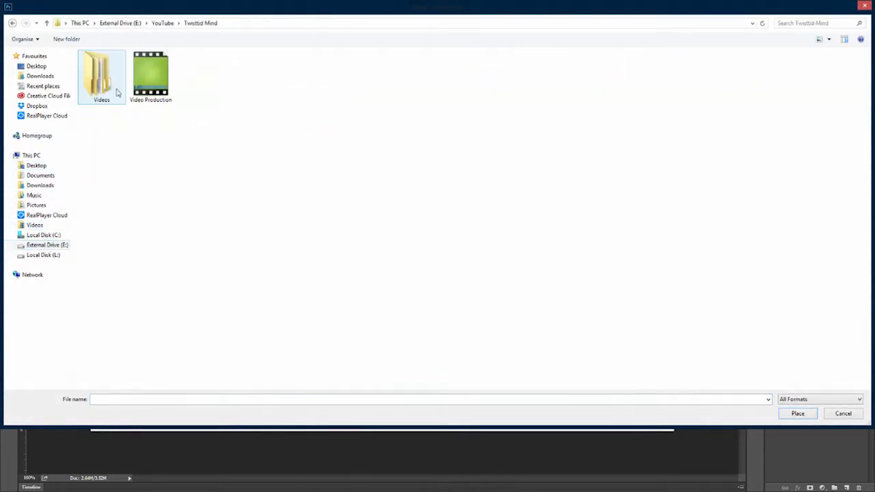
double_click(116, 92)
click(122, 76)
double_click(122, 76)
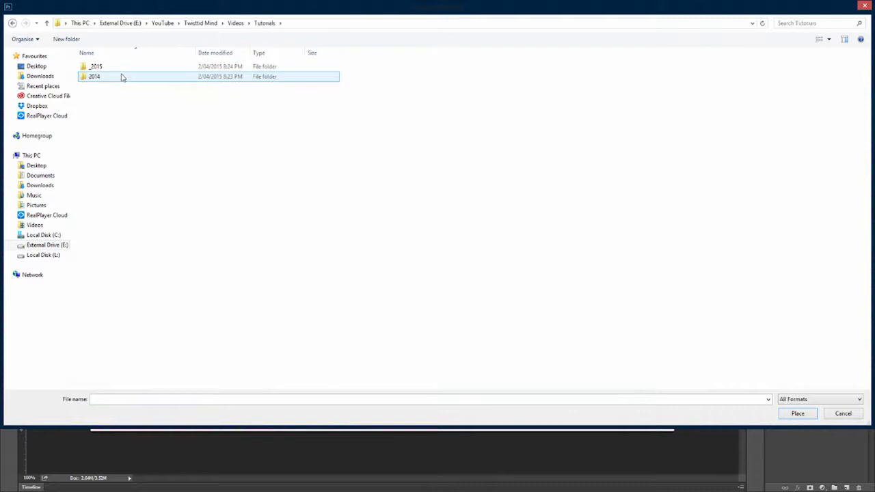
double_click(120, 71)
double_click(121, 71)
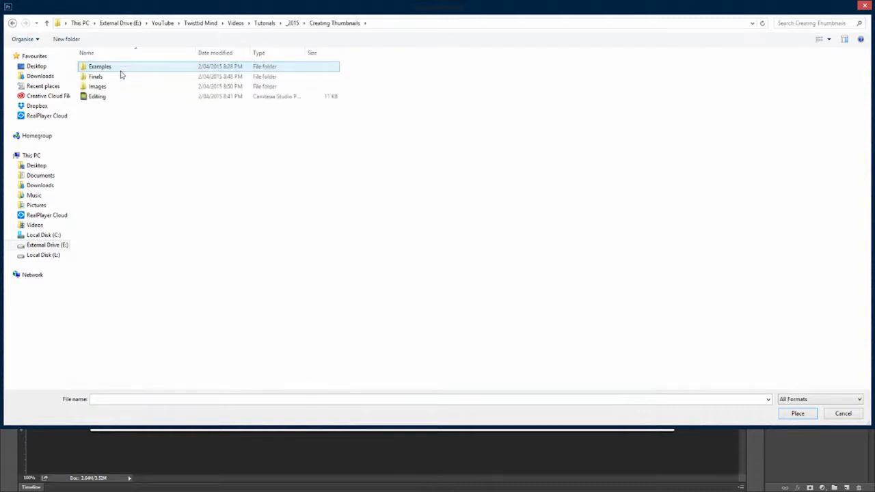
double_click(116, 87)
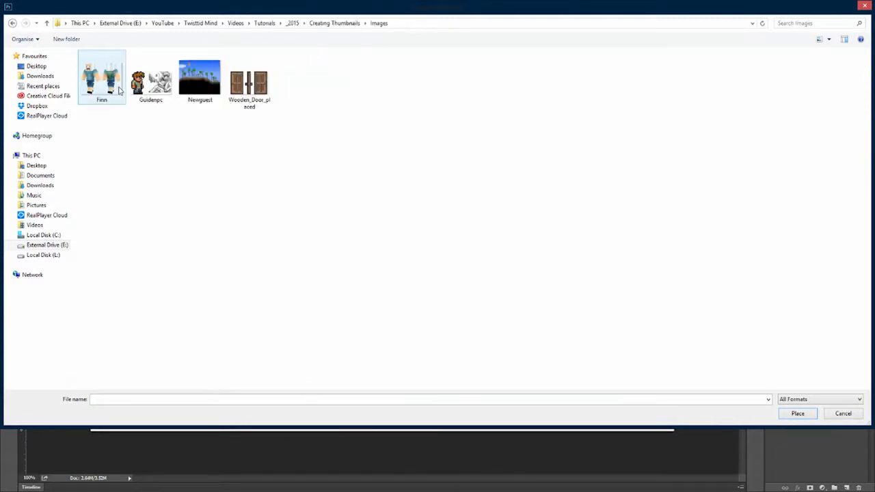
double_click(200, 84)
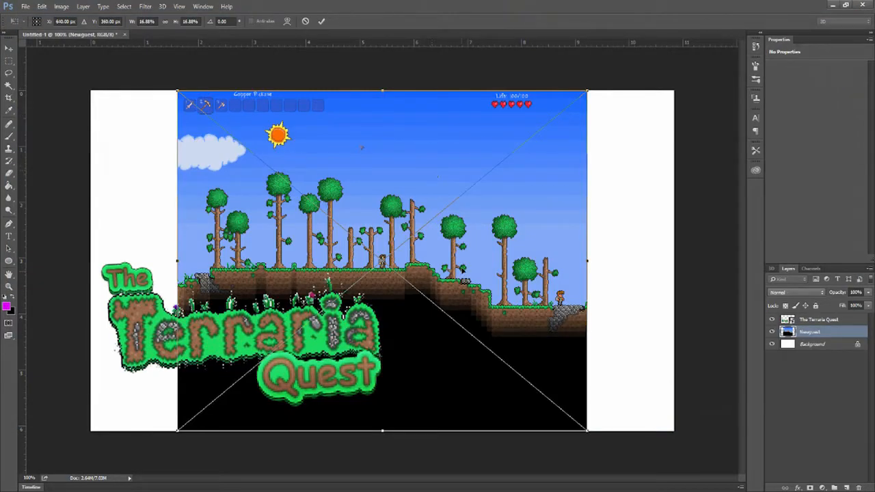
key(Return)
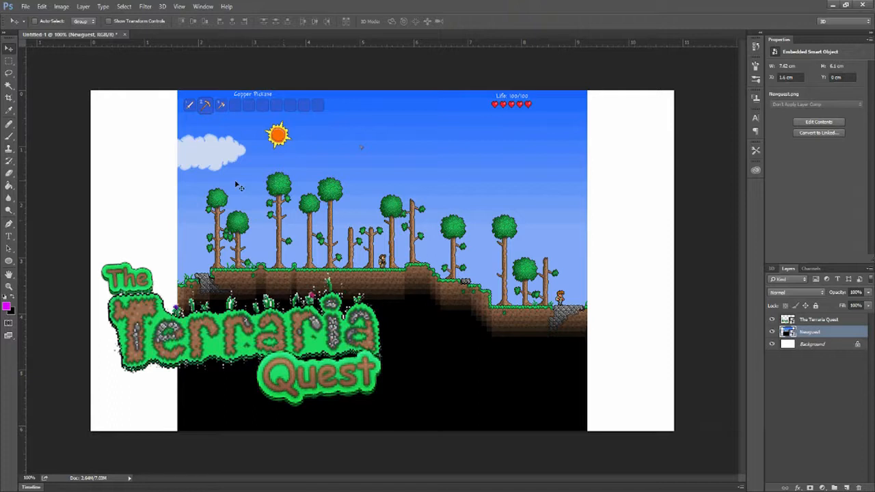
- Scale the Newguest image to about 26% and position it so it covers the whole canvas
click(45, 7)
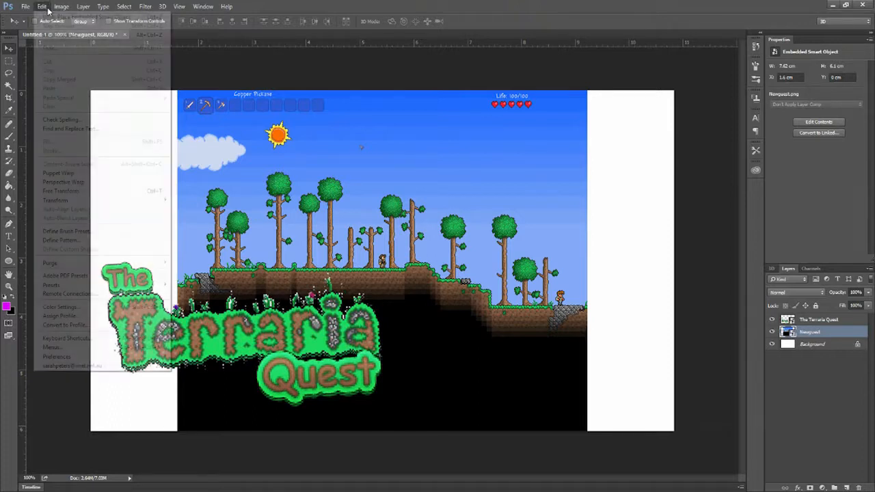
click(160, 190)
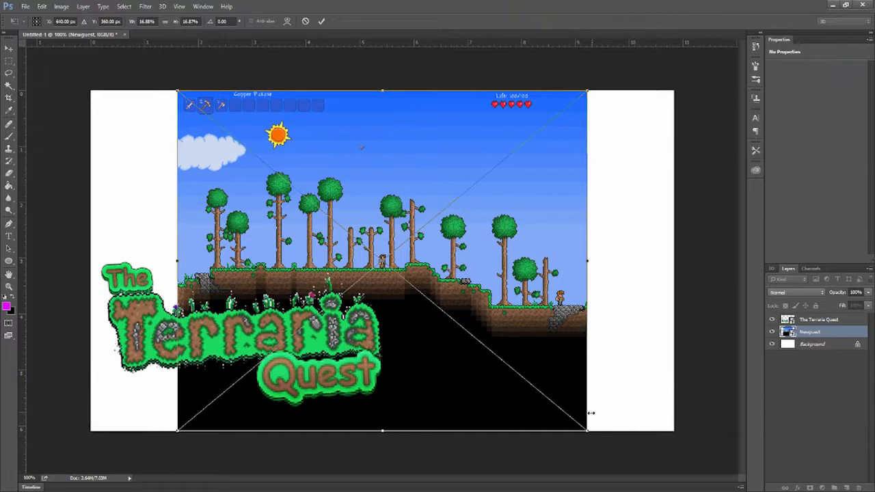
drag(586, 432, 740, 487)
drag(351, 88, 457, 176)
drag(354, 277, 235, 199)
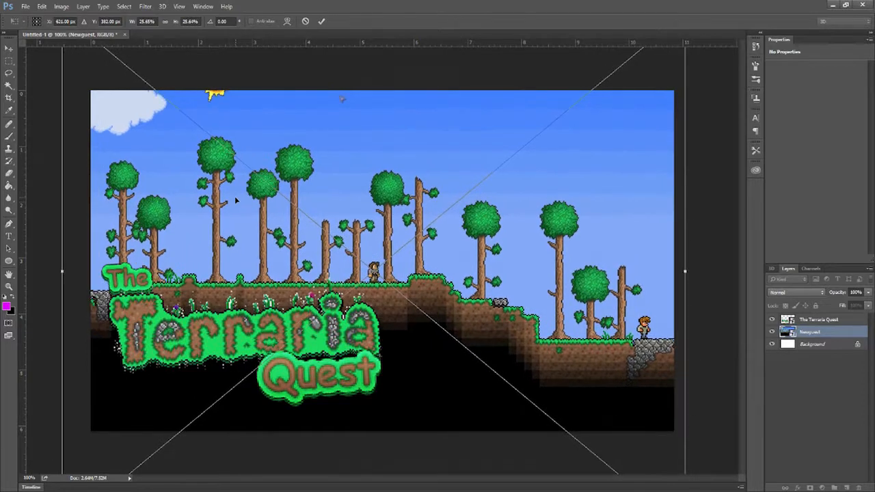
key(Return)
- Scale the Newguest image to about 47%, aligning its left edge with the canvas and placing the grassy ground behind the logo
key(ctrl+minus)
key(ctrl+minus)
click(41, 7)
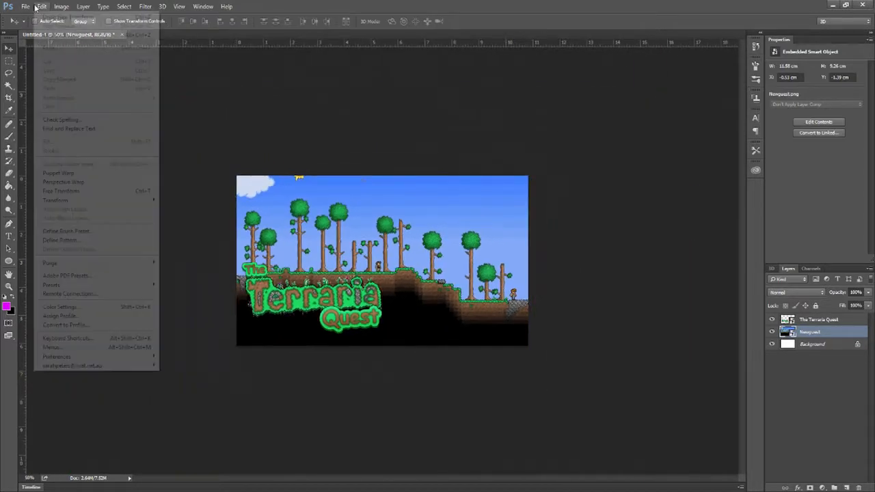
click(71, 192)
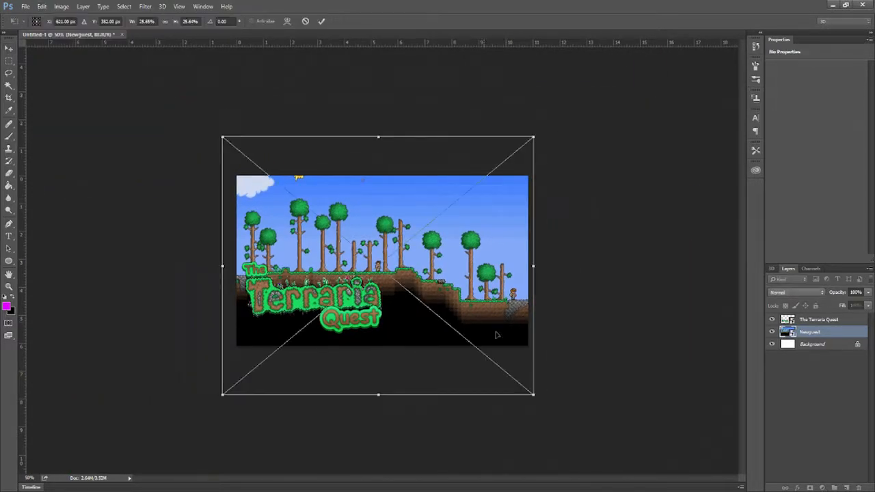
drag(534, 394, 680, 482)
drag(400, 311, 539, 331)
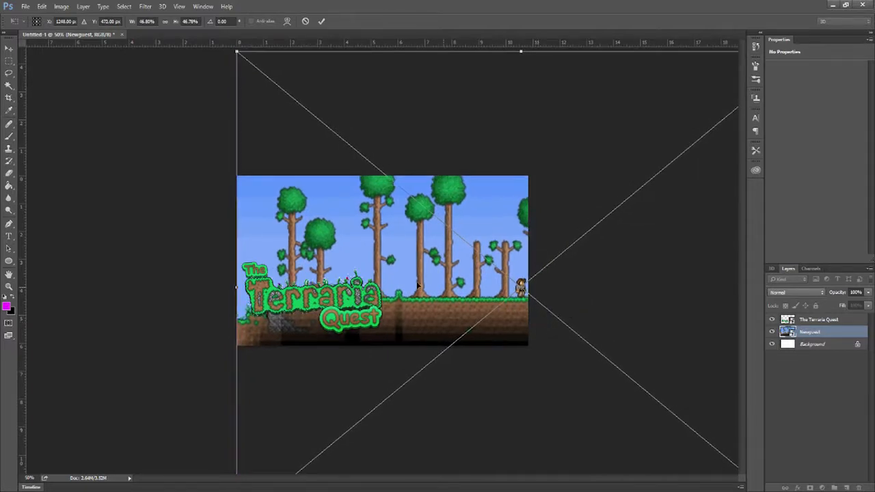
key(Return)
key(ctrl+plus)
key(ctrl+plus)
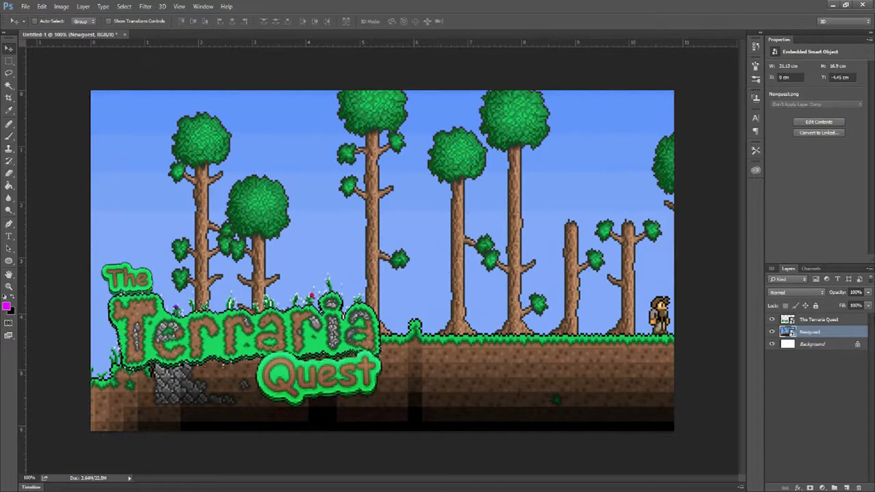
- Rasterize the Newguest layer
double_click(849, 340)
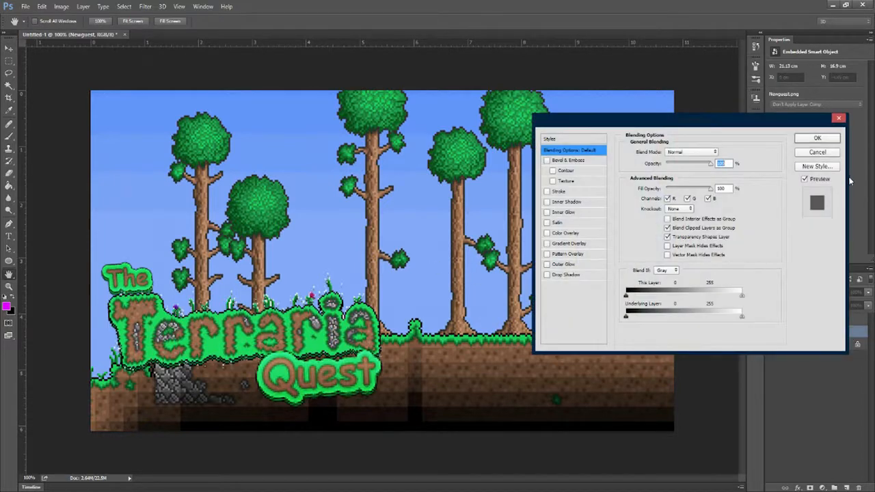
click(824, 138)
right_click(846, 335)
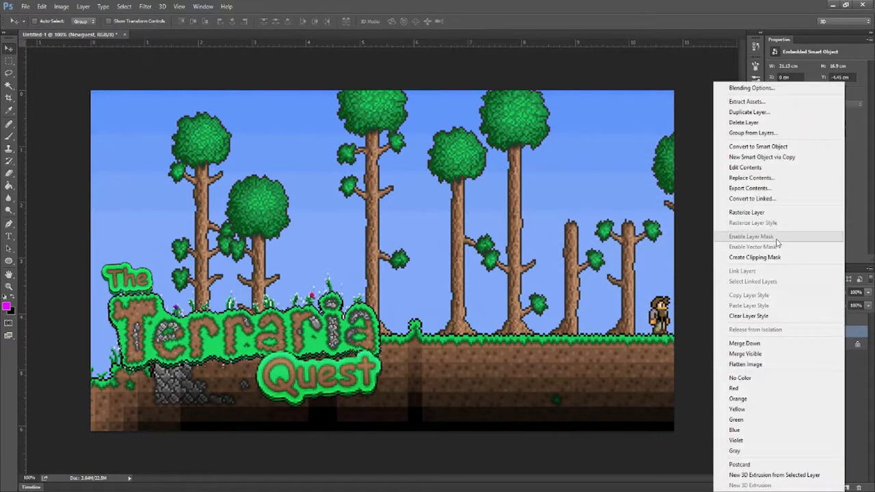
click(751, 215)
- Add a black Color Overlay in Normal mode at about 70% opacity to the Newguest layer
double_click(855, 334)
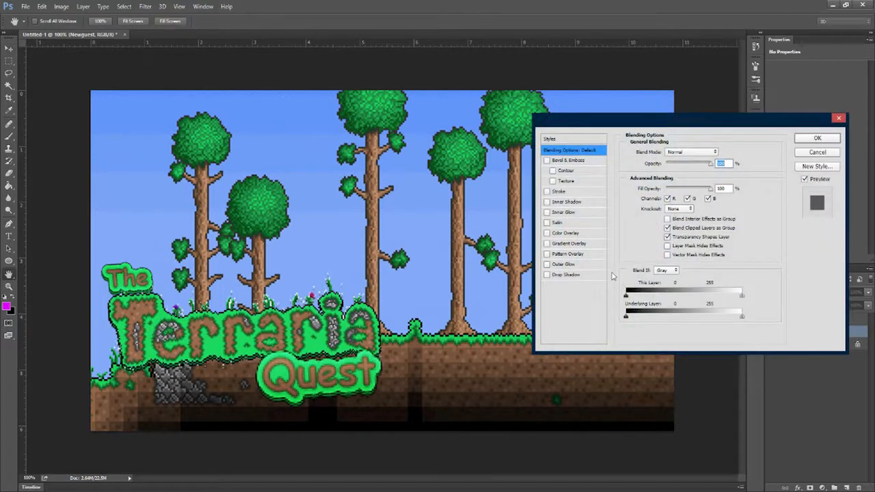
click(566, 234)
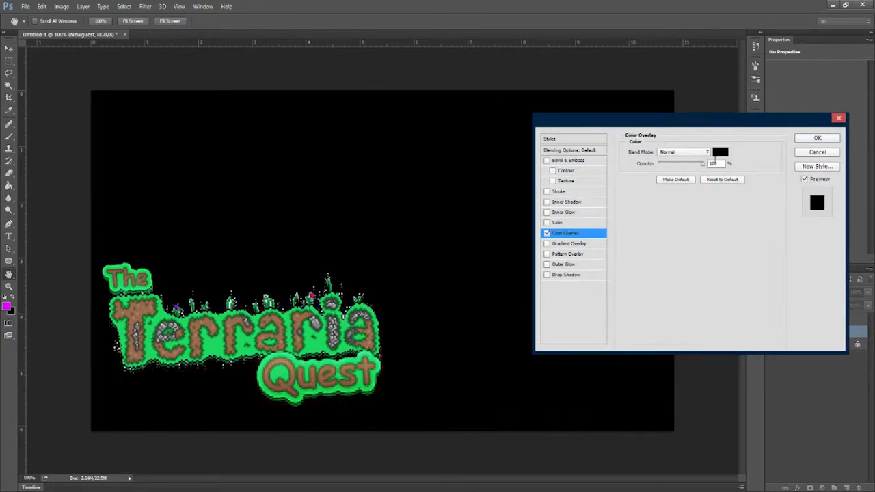
drag(695, 166, 690, 166)
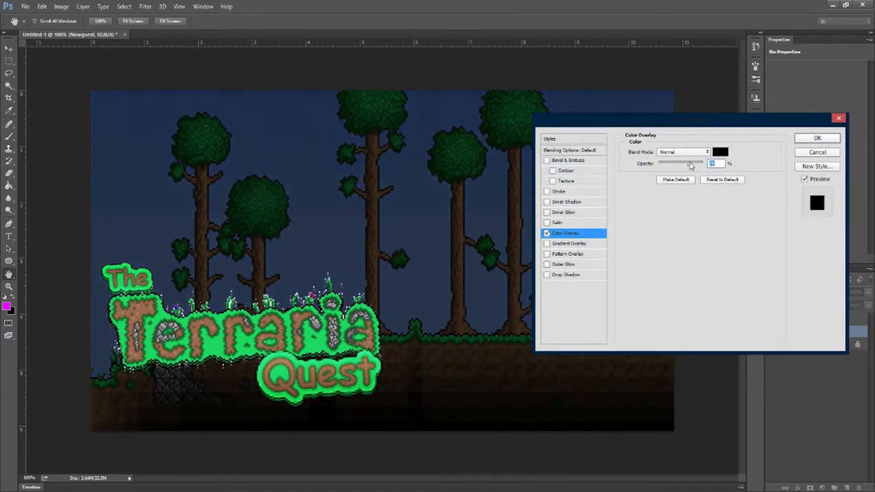
- Add a black Multiply Inner Shadow to the Newguest layer with 75% opacity, 0 px distance and 185 px size
drag(698, 126, 324, 158)
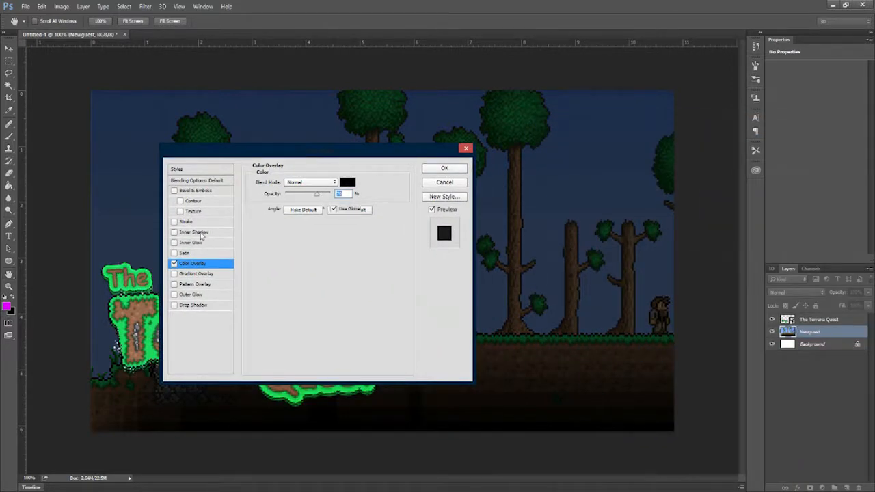
click(204, 233)
drag(295, 229, 307, 251)
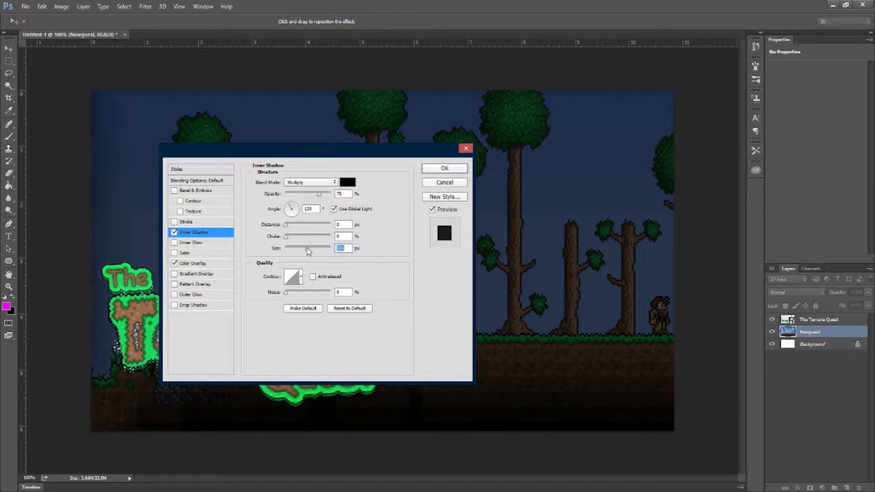
click(436, 168)
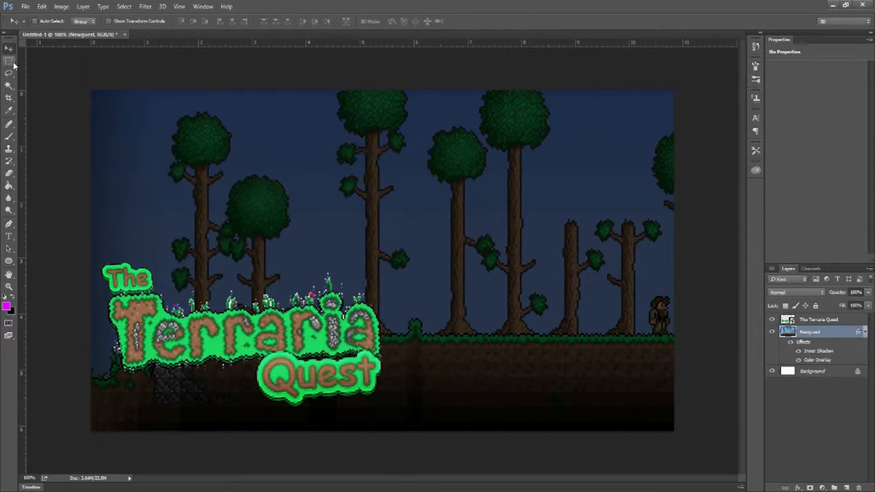
- Select the entire canvas area, crop the image to it so the Newguest layer ends at the canvas edges, and deselect
click(9, 60)
drag(91, 89, 673, 431)
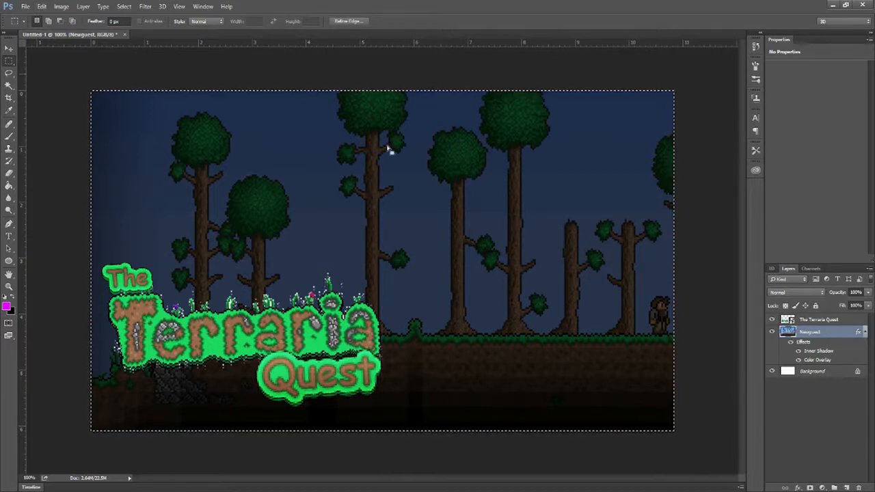
click(41, 6)
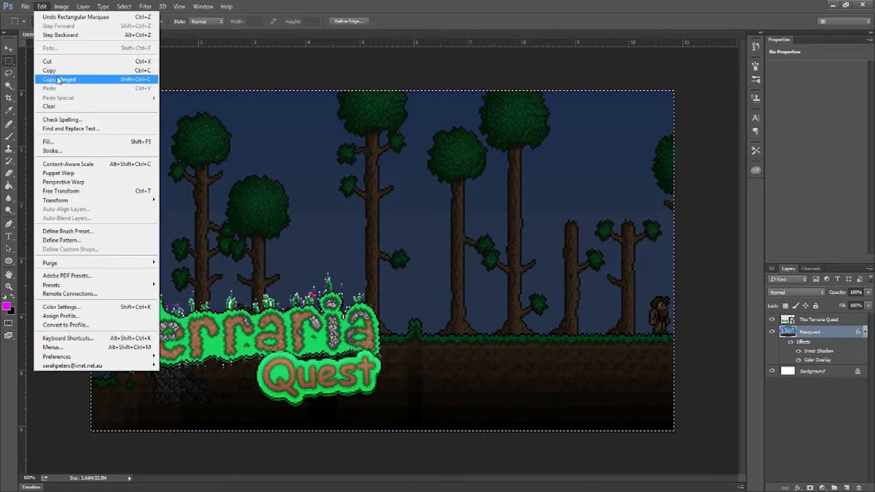
click(89, 96)
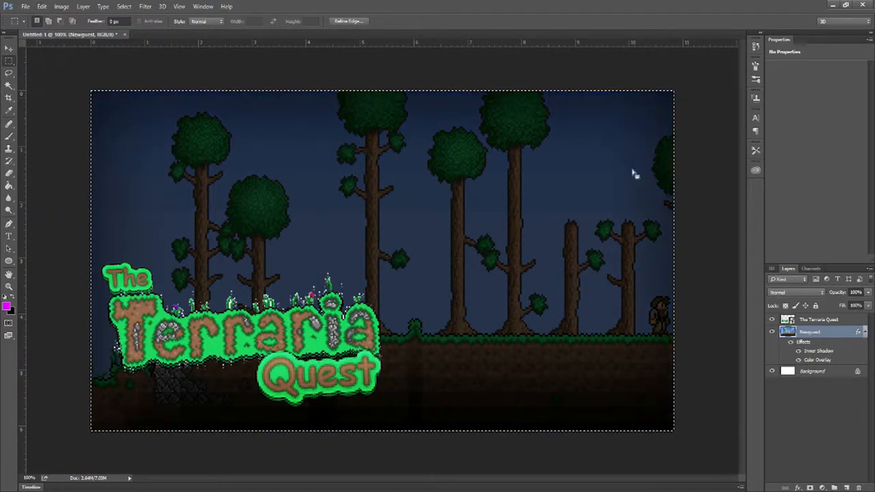
key(ctrl+d)
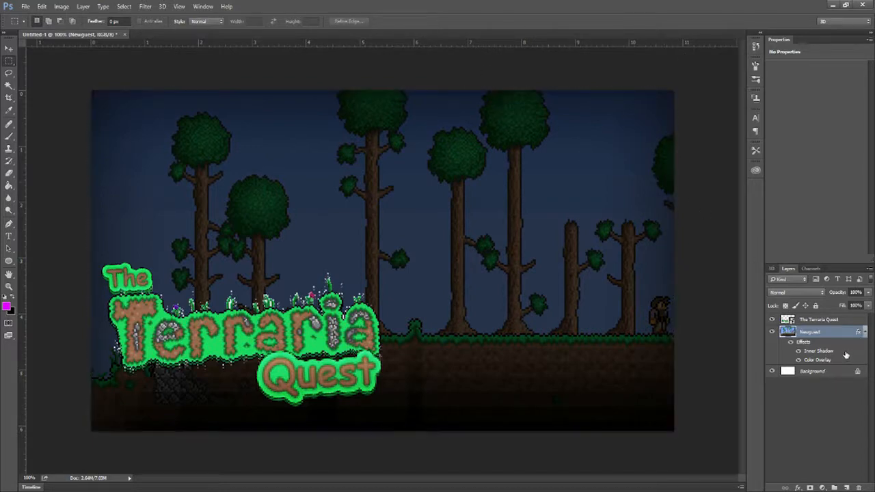
- Change the Newguest layer's Inner Shadow to 17% choke and 210 px size, adjusting its opacity as well
double_click(845, 353)
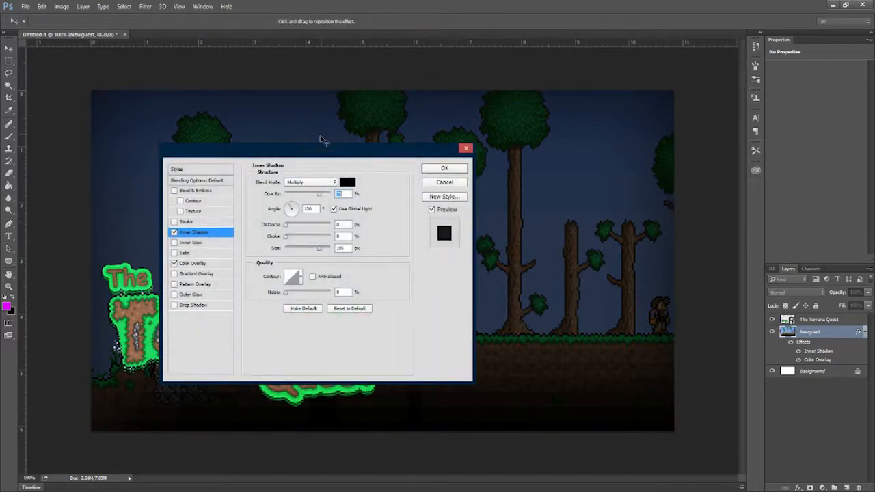
drag(322, 149, 695, 168)
text(100)
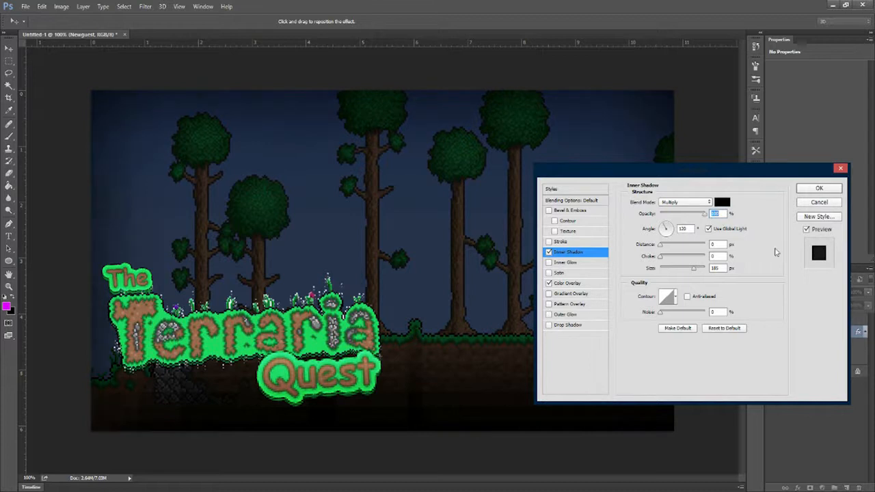
click(671, 258)
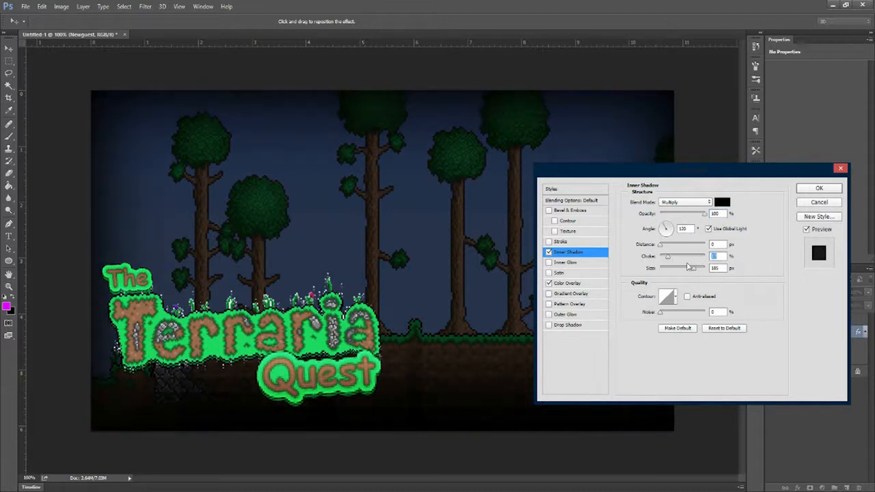
drag(701, 219, 695, 218)
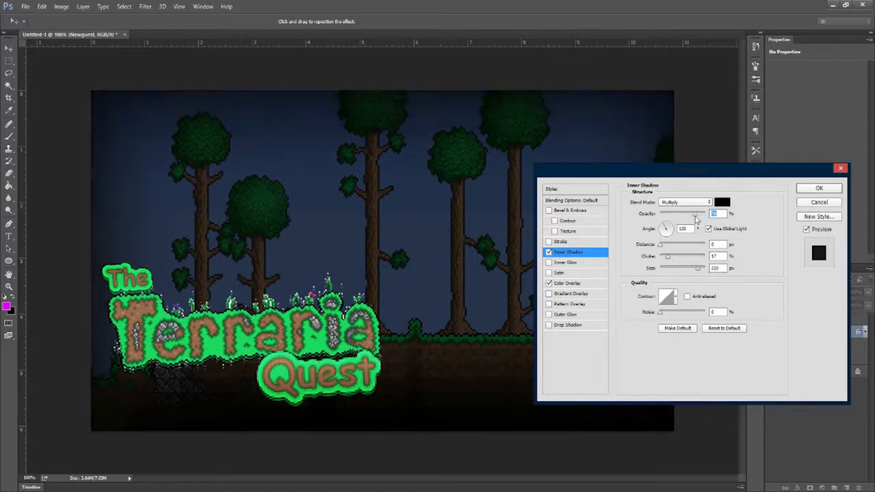
click(817, 187)
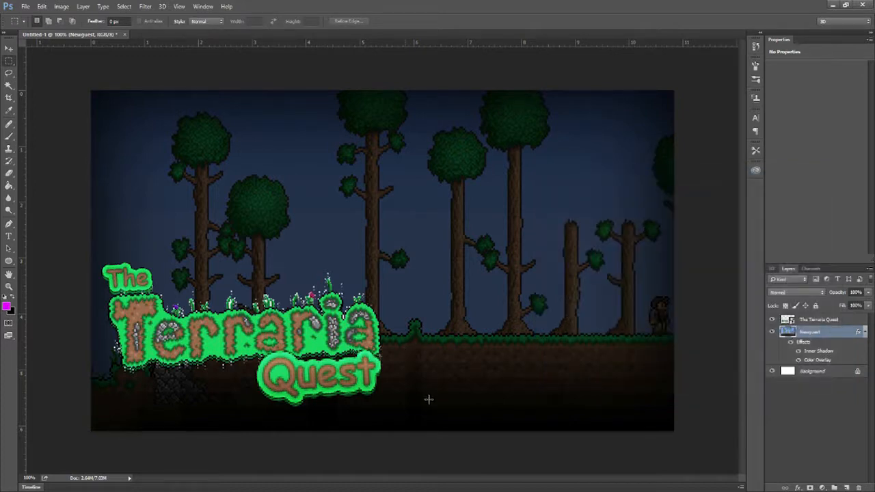
- Set the Newguest layer's Color Overlay opacity to about 52% and its Inner Shadow opacity to about 65%
double_click(839, 361)
drag(689, 217, 684, 217)
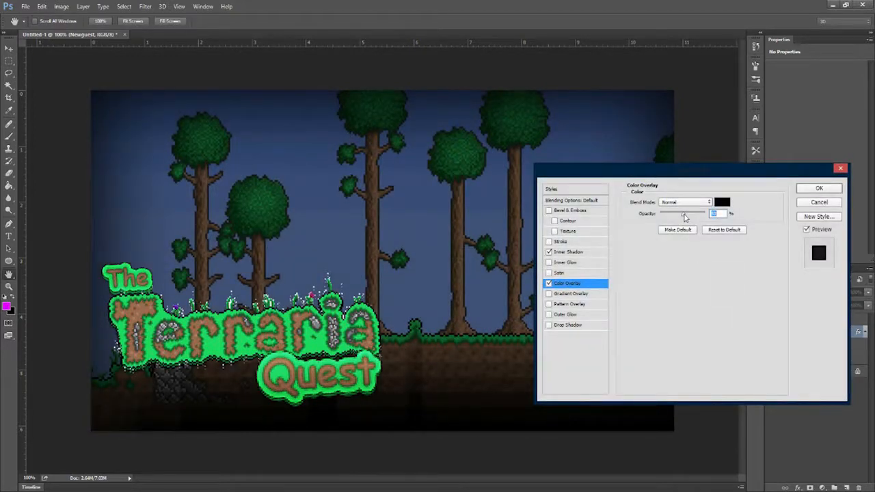
click(584, 252)
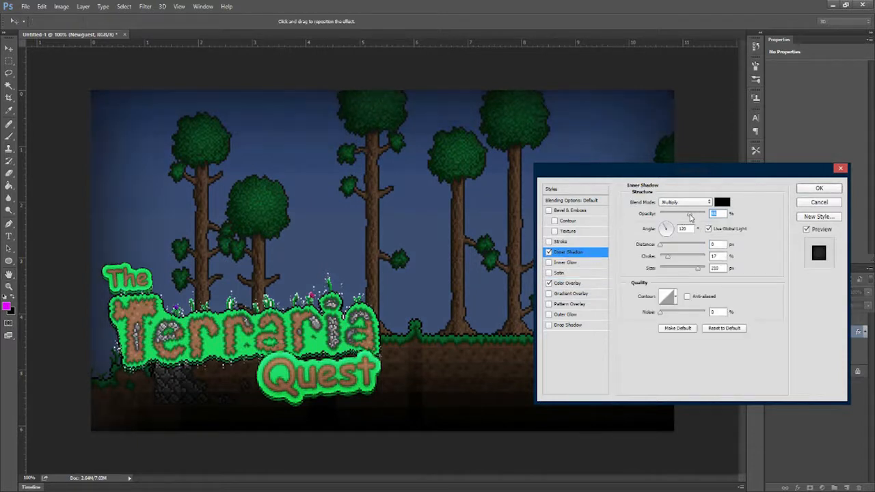
key(Return)
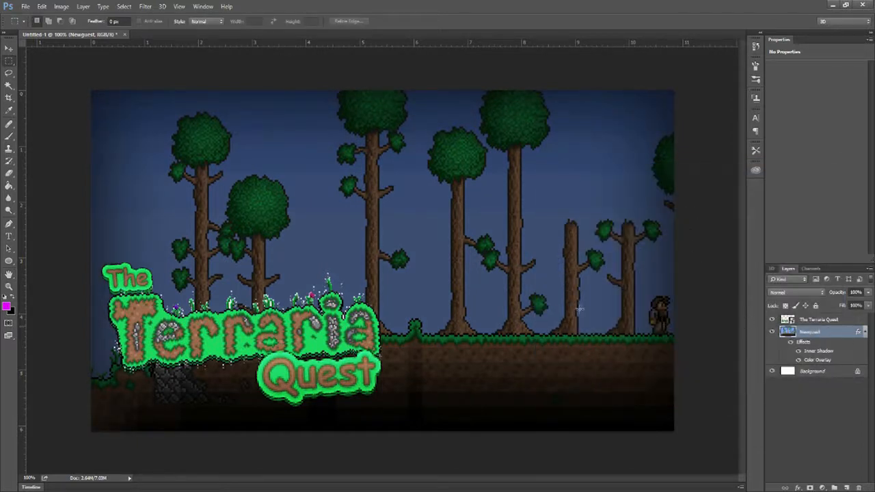
- Place the Guidenpc image over the background, moved to the right so the coloured character stands beside the logo
click(25, 7)
click(62, 171)
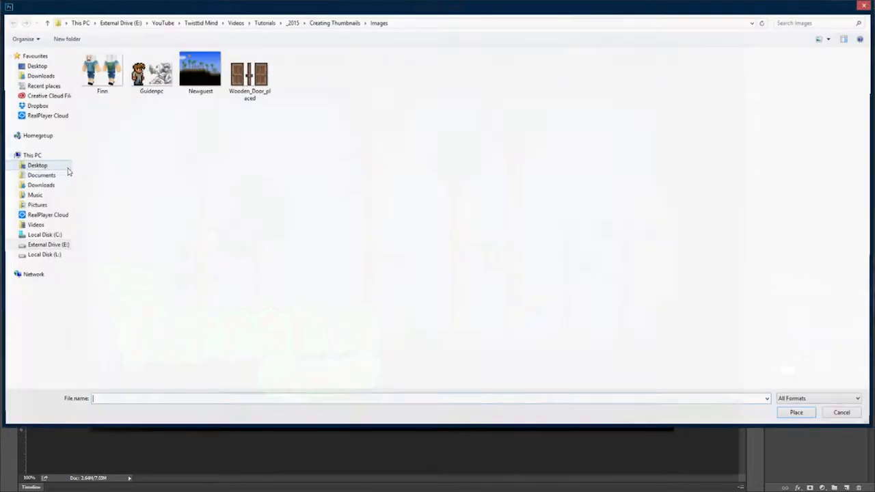
double_click(145, 93)
drag(382, 264, 644, 263)
key(Return)
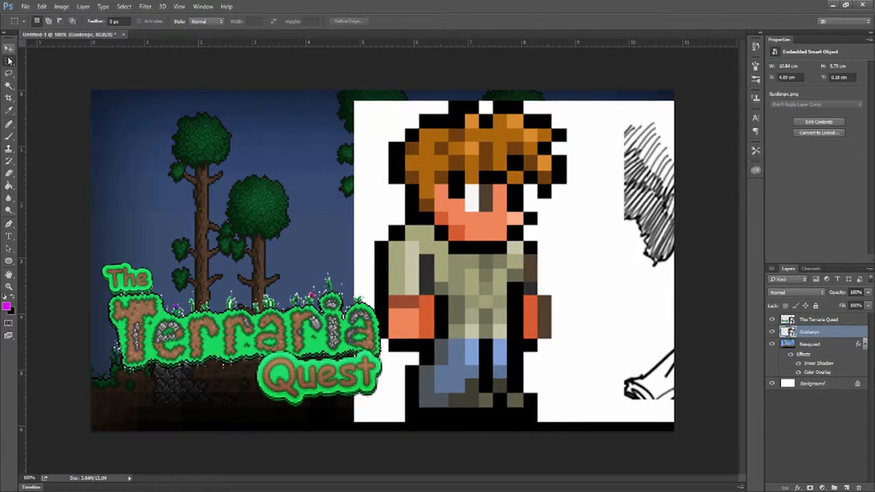
- Rasterize the Guidenpc layer, delete its right-hand strip containing the black-and-white drawing, and deselect
drag(606, 91, 674, 430)
key(Delete)
key(Return)
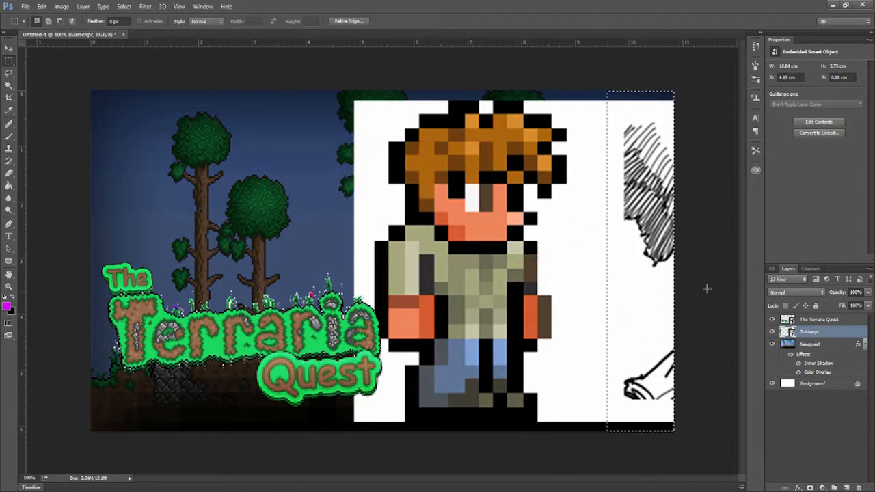
right_click(829, 332)
click(771, 212)
key(Delete)
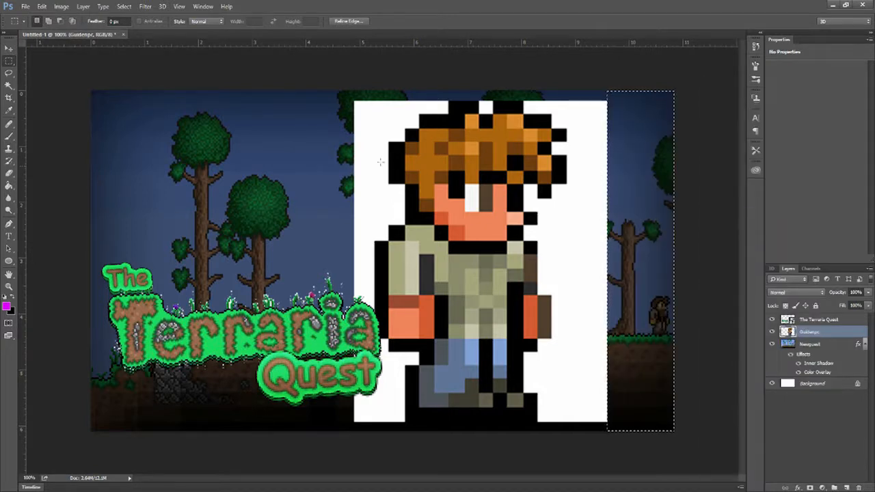
key(ctrl+d)
- Select the entire canvas and crop the image to it to trim the Guidenpc layer's overhang
key(ctrl+a)
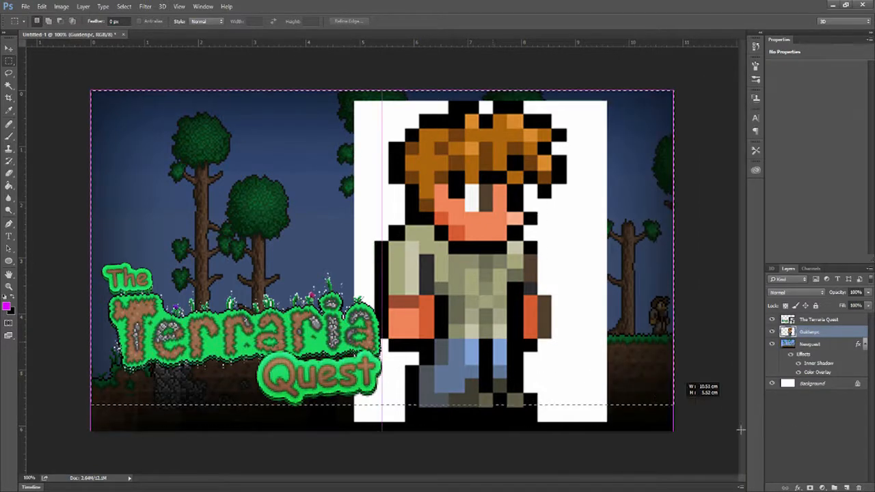
click(60, 6)
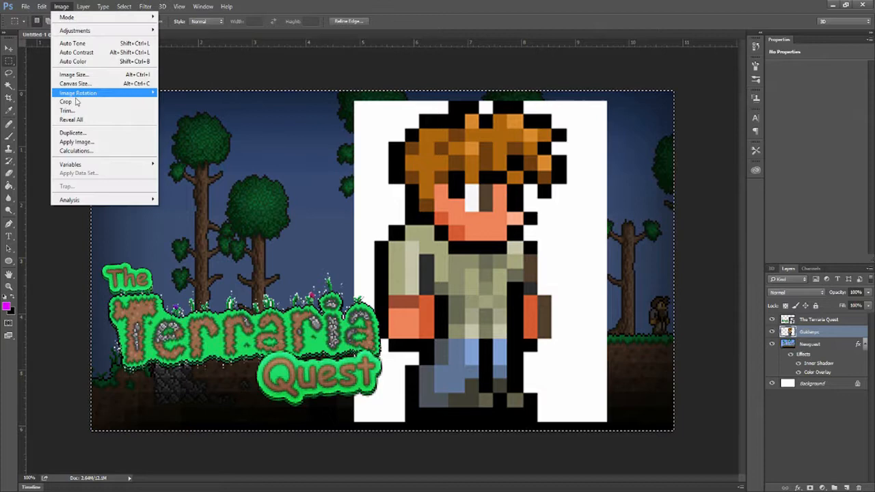
click(75, 101)
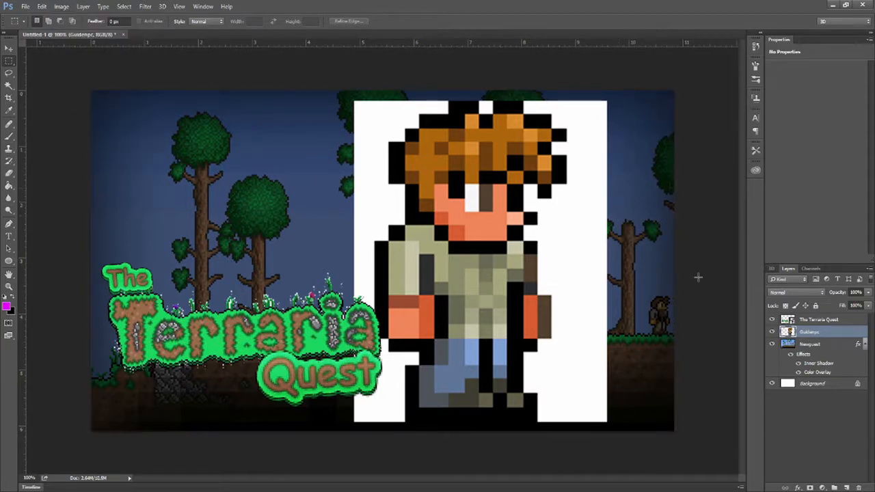
- Hide the Guidenpc layer's white background by setting the white limit of Blend If for This Layer to 220
double_click(833, 333)
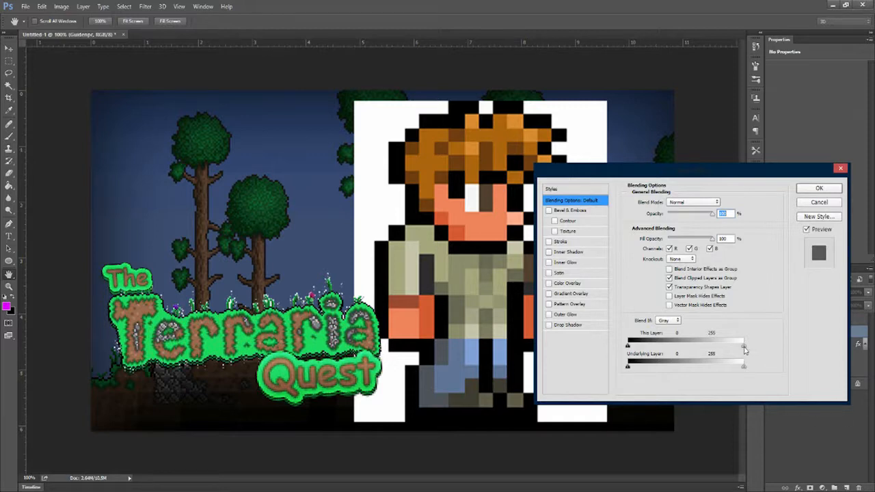
mouse_move(744, 349)
mouse_down()
mouse_move(714, 350)
mouse_move(728, 349)
mouse_up()
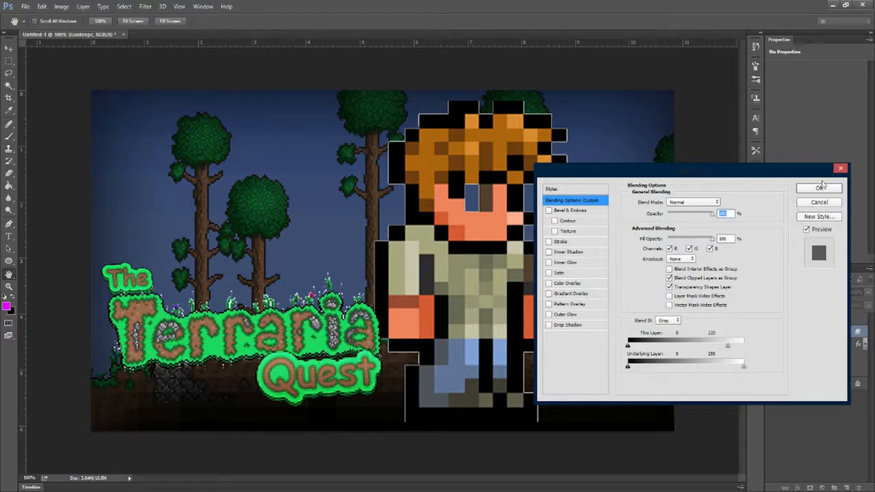
click(820, 188)
- Convert the Guidenpc layer to a smart object and rasterize it to make the hidden white permanent
right_click(841, 332)
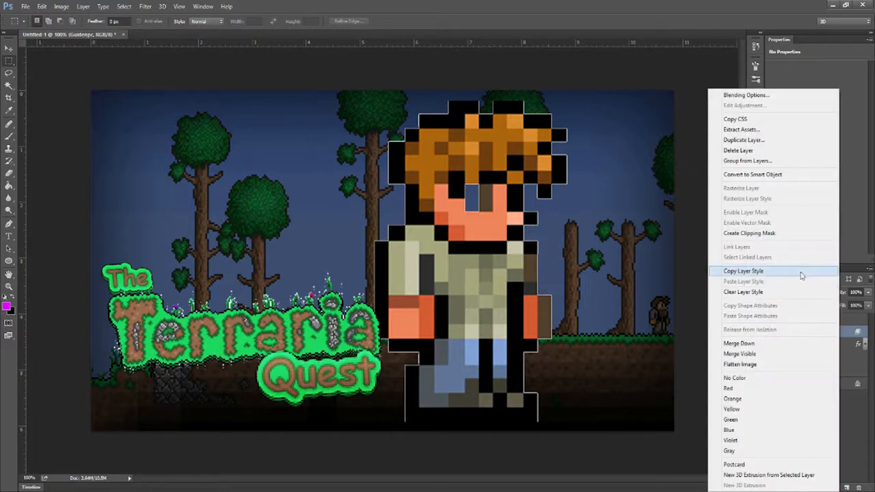
click(793, 174)
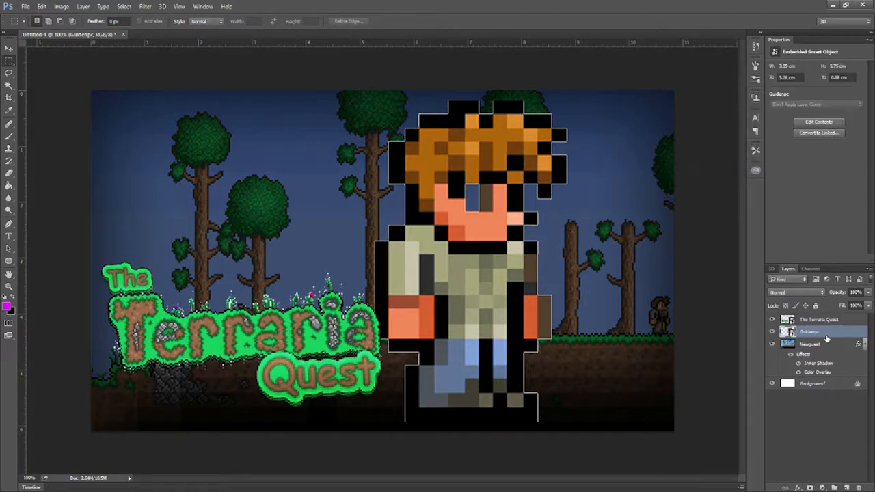
right_click(828, 335)
click(785, 211)
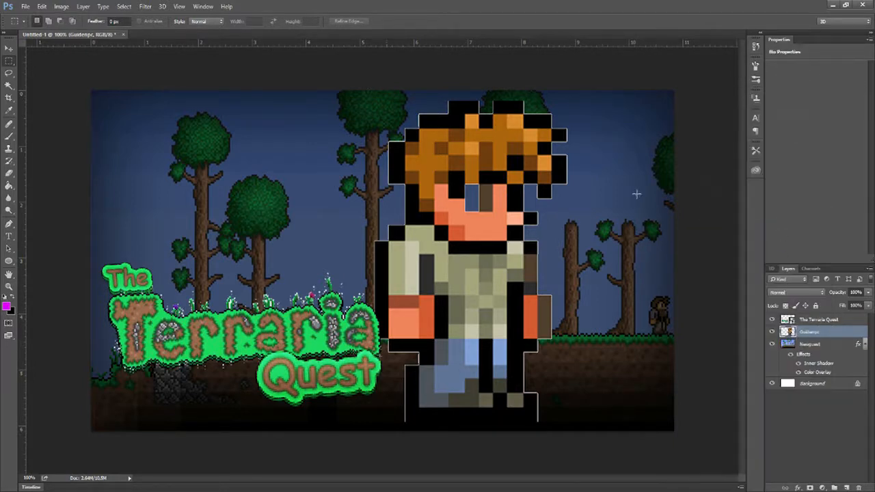
- Brush white behind the character's transparent eye on a new layer beneath Guidenpc, and merge it with the Guidenpc layer
click(845, 487)
drag(836, 335, 834, 350)
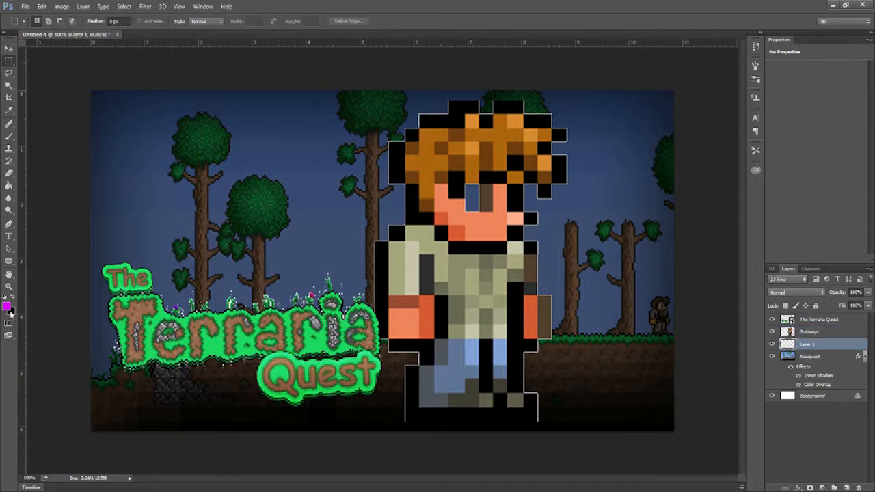
click(9, 137)
key(bracketleft)
key(bracketleft)
key(bracketleft)
key(bracketleft)
key(bracketleft)
key(bracketleft)
key(bracketleft)
key(bracketleft)
key(bracketleft)
key(bracketleft)
key(bracketleft)
key(bracketleft)
key(bracketleft)
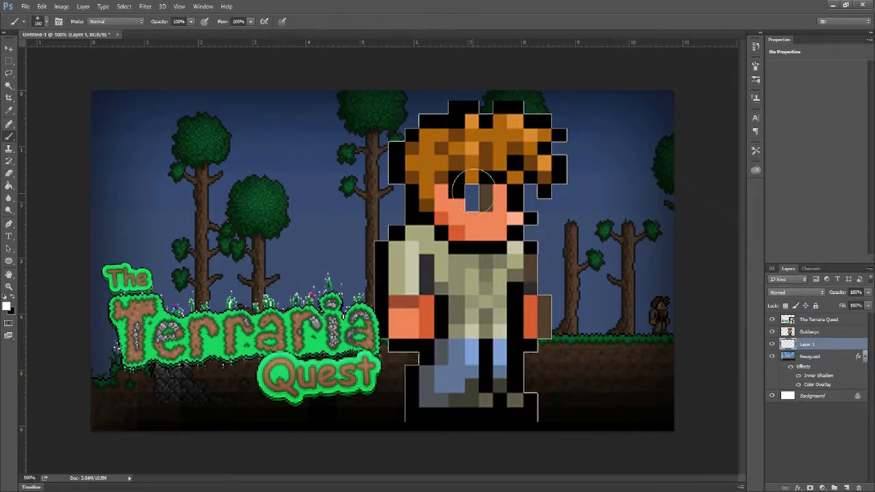
key(bracketleft)
key(bracketleft)
key(bracketleft)
key(bracketleft)
key(bracketleft)
drag(479, 188, 458, 233)
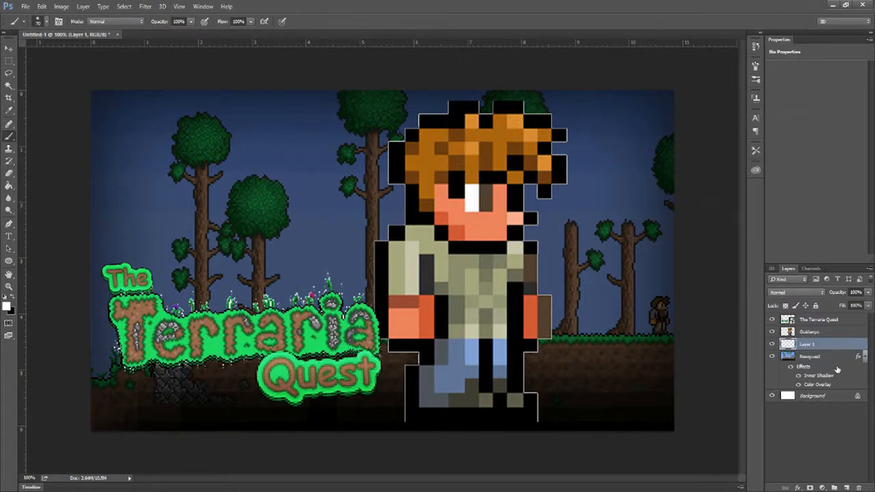
right_click(836, 344)
click(726, 336)
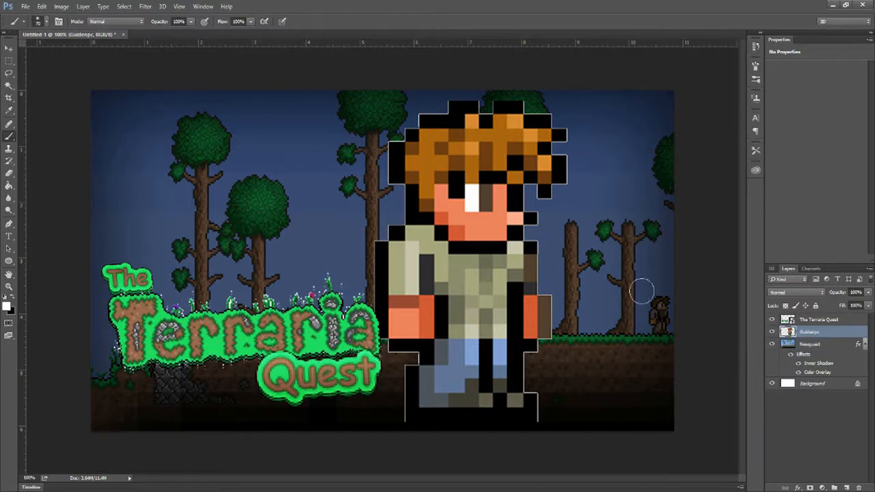
- Load the Guidenpc character's outline as a selection, contract it by 1 pixel, and invert it
ctrl+click(789, 333)
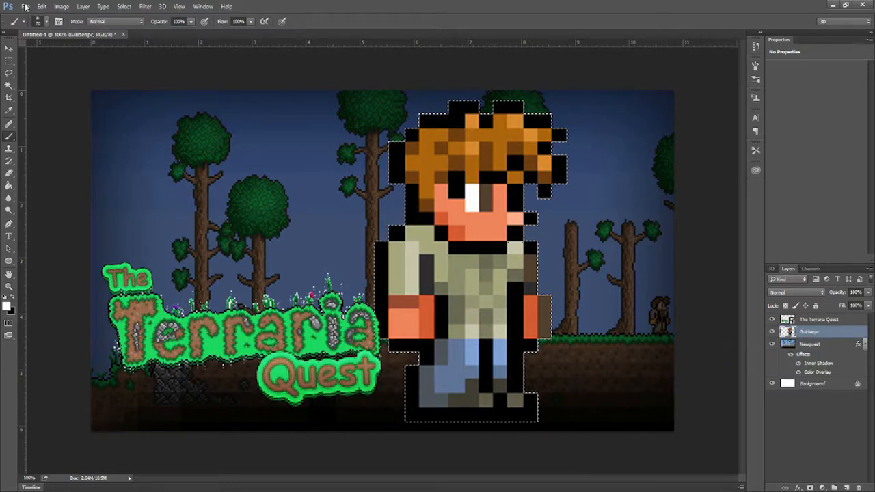
click(12, 60)
right_click(159, 116)
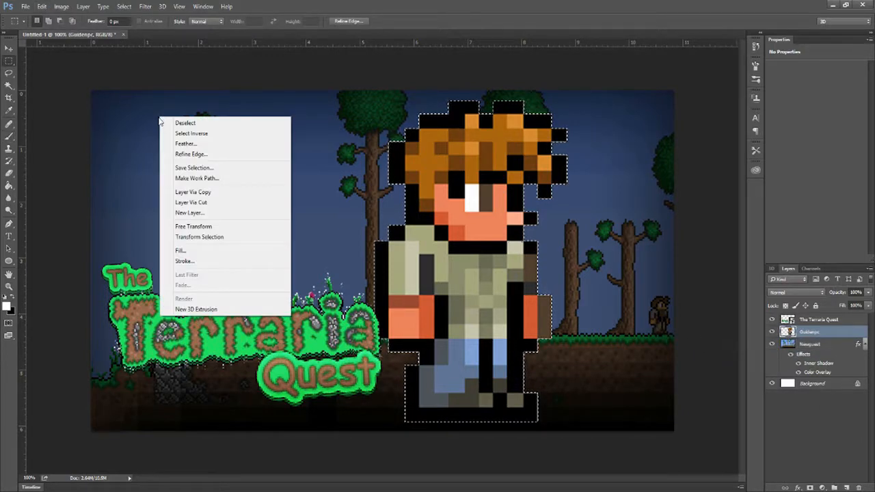
click(130, 6)
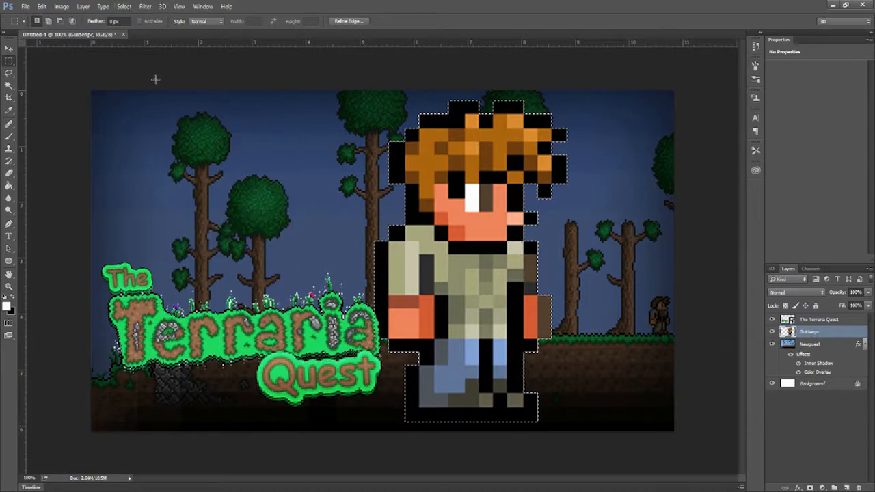
click(124, 6)
mouse_move(183, 135)
click(232, 153)
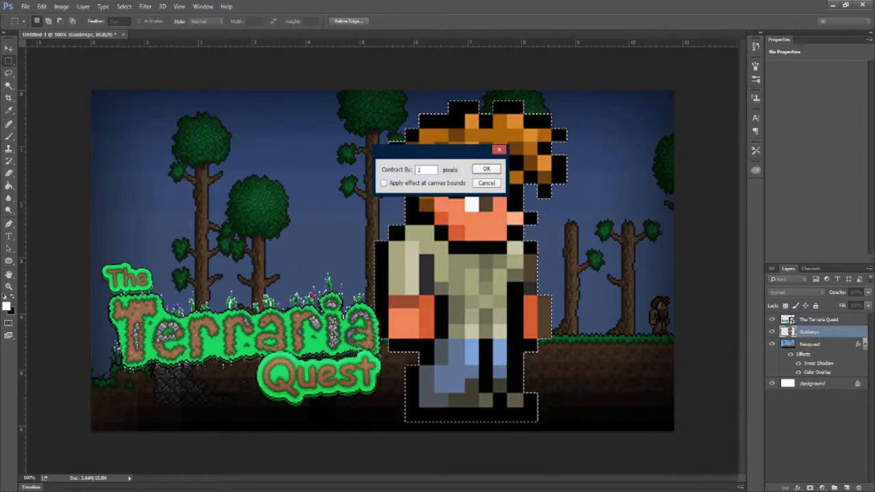
key(Return)
right_click(234, 155)
click(279, 170)
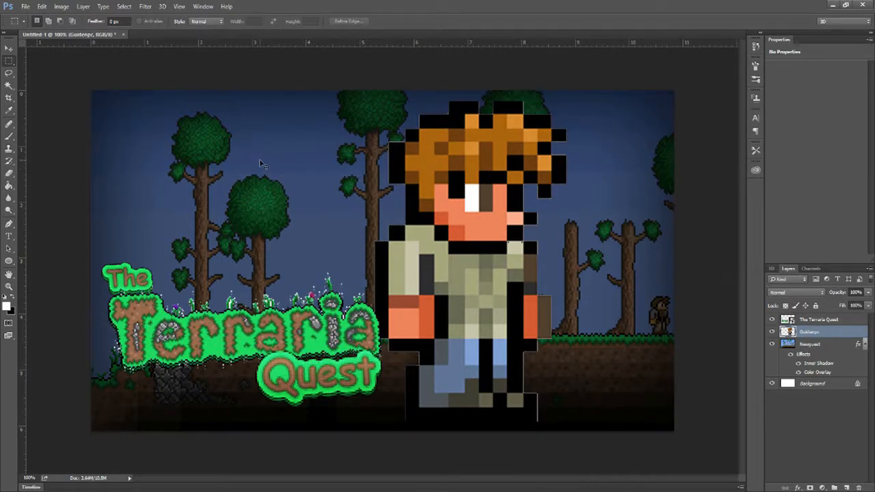
- Contract the inverted selection around the Guidenpc character by 1 pixel
click(124, 6)
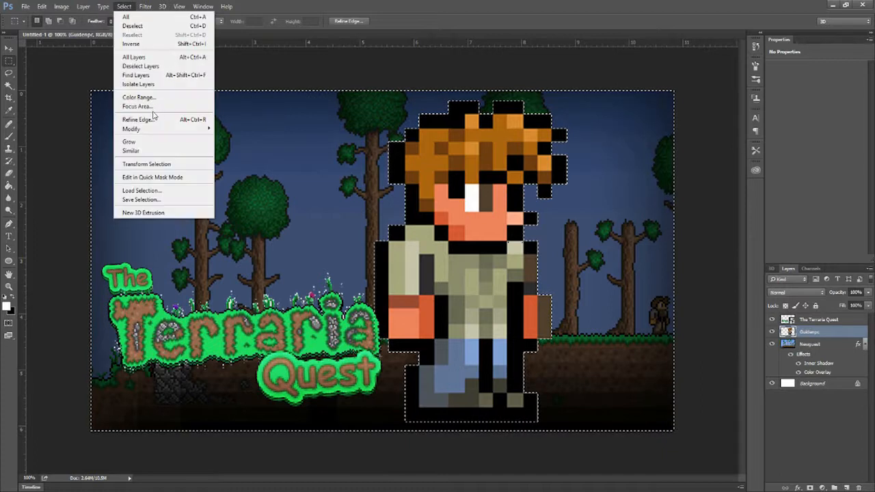
mouse_move(164, 128)
click(264, 157)
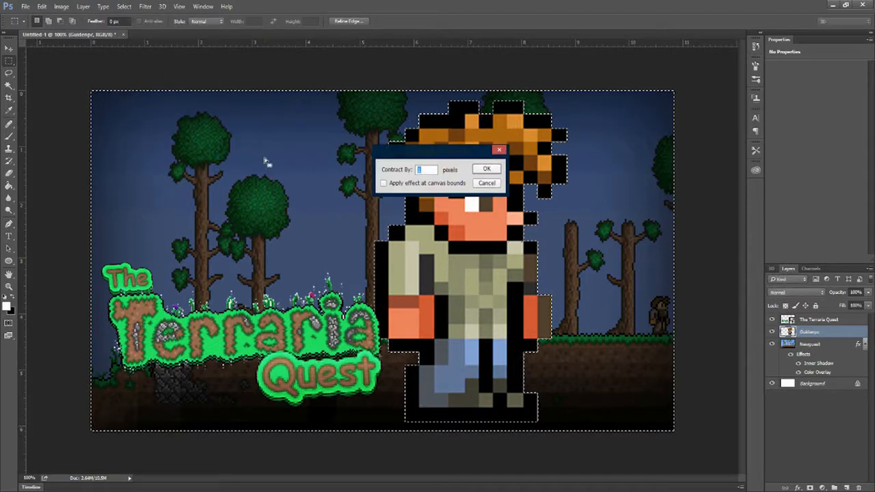
key(Return)
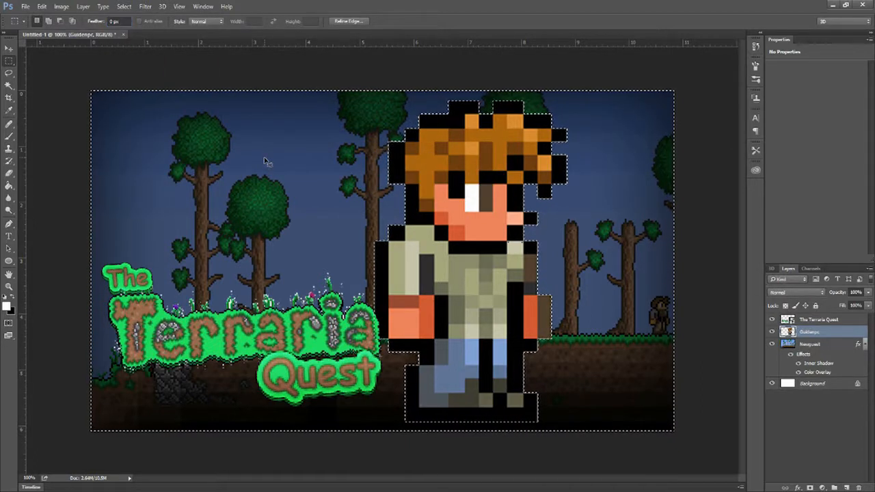
- Expand the inverted selection into the Guidenpc character's edge, delete the white fringe, and deselect
click(124, 6)
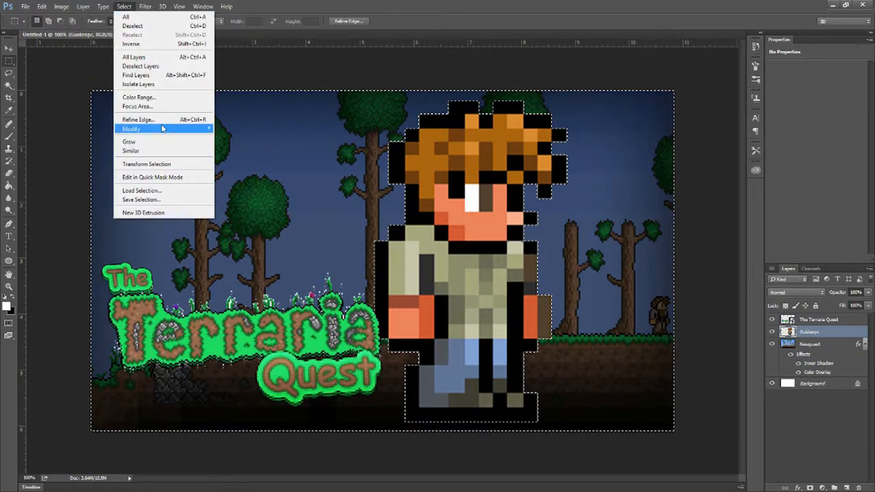
mouse_move(162, 128)
click(242, 147)
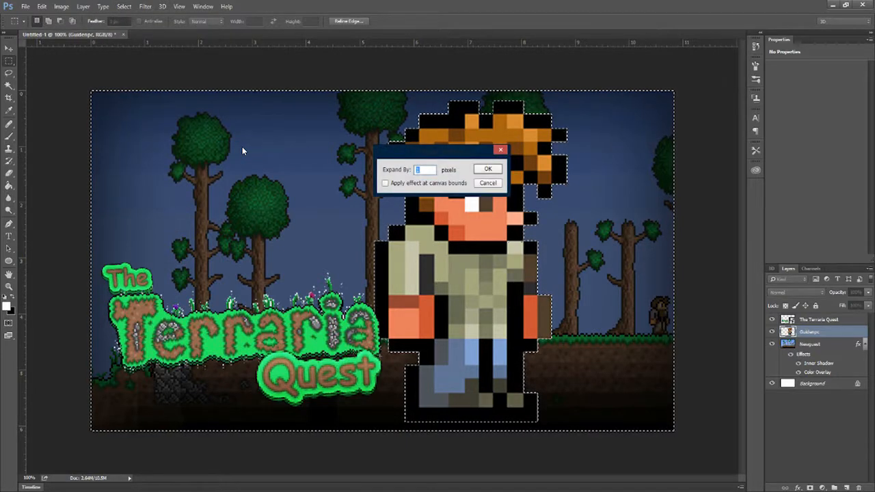
key(Return)
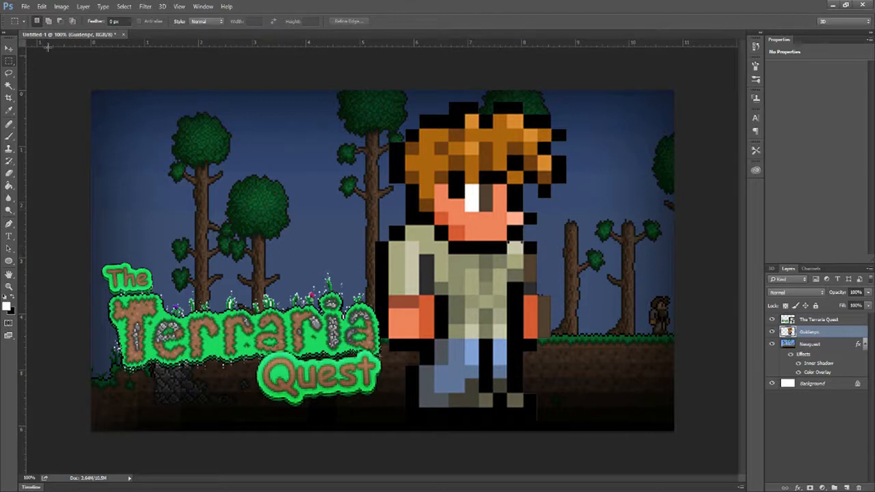
- Scale the Guidenpc character down to about 85%, rotate it about 10 degrees clockwise, and move it toward the canvas's right side
click(42, 6)
click(91, 187)
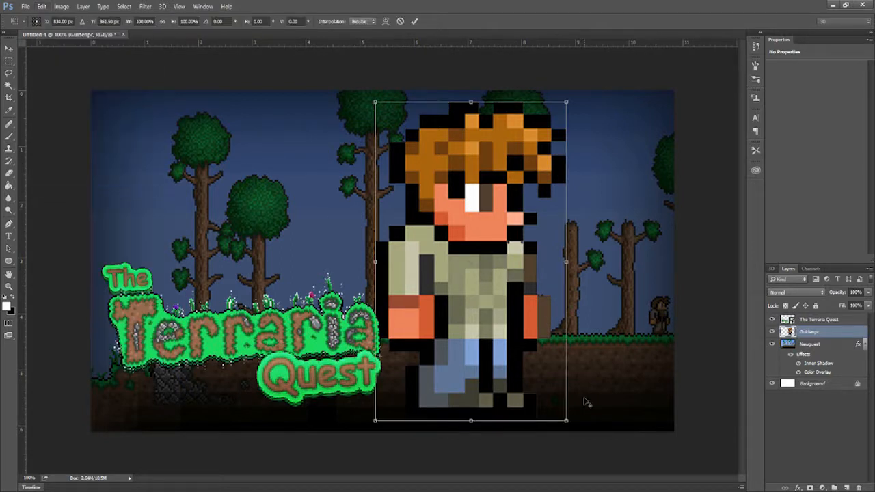
drag(566, 422, 536, 374)
drag(478, 272, 534, 275)
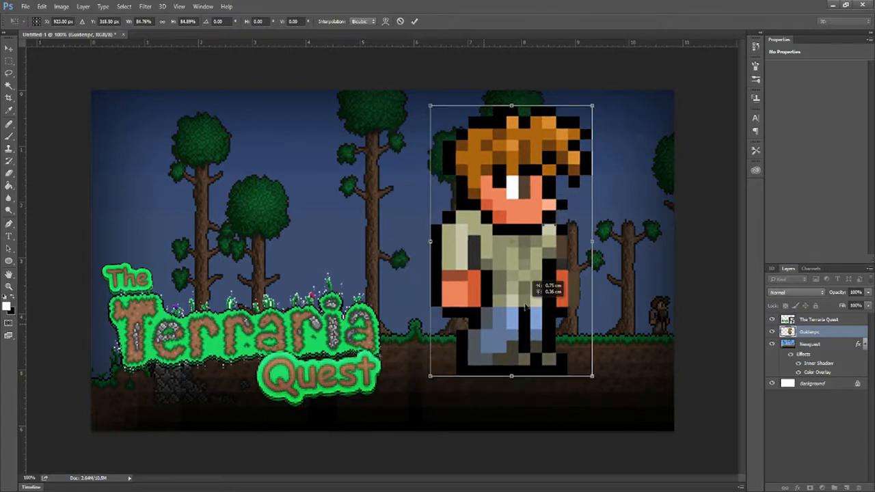
drag(607, 86, 631, 106)
drag(550, 169, 549, 183)
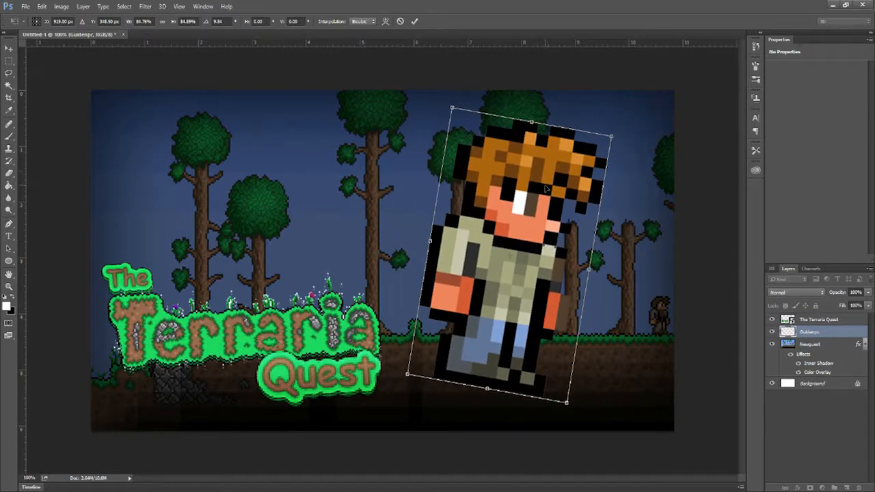
key(Return)
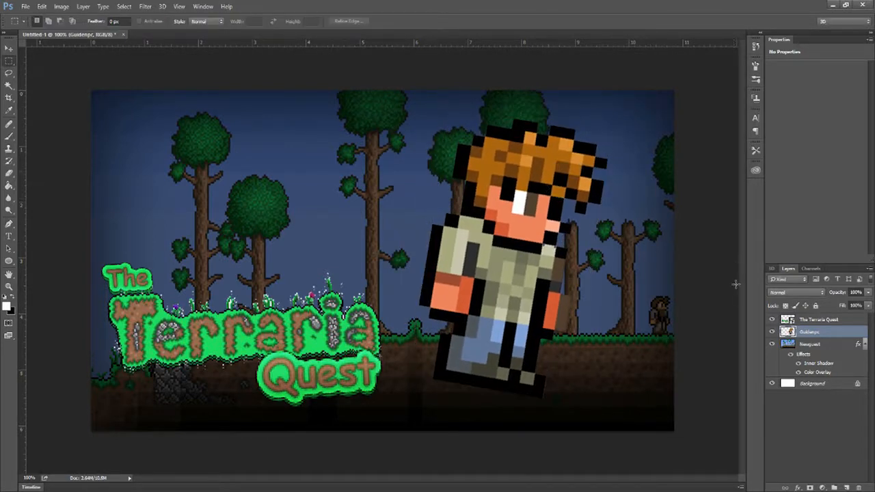
- Add a black Drop Shadow to the Guidenpc layer with Multiply blending, 75% opacity and a 12 px distance
double_click(848, 336)
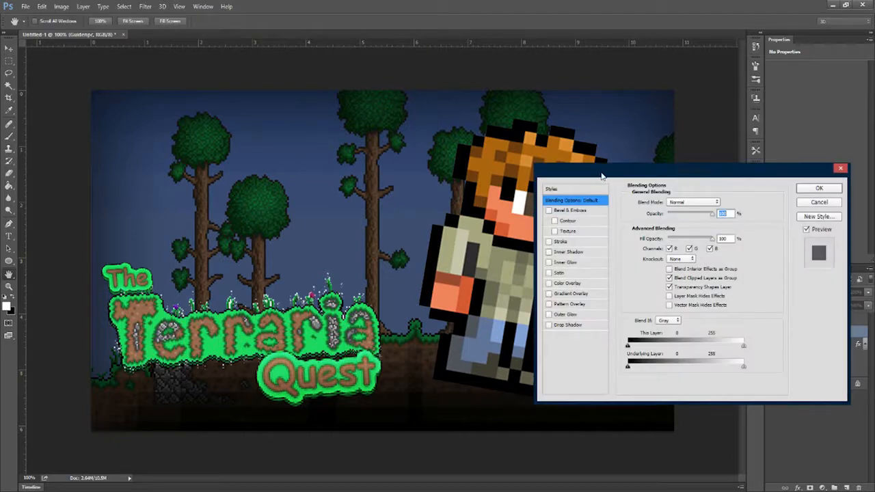
drag(601, 174, 660, 178)
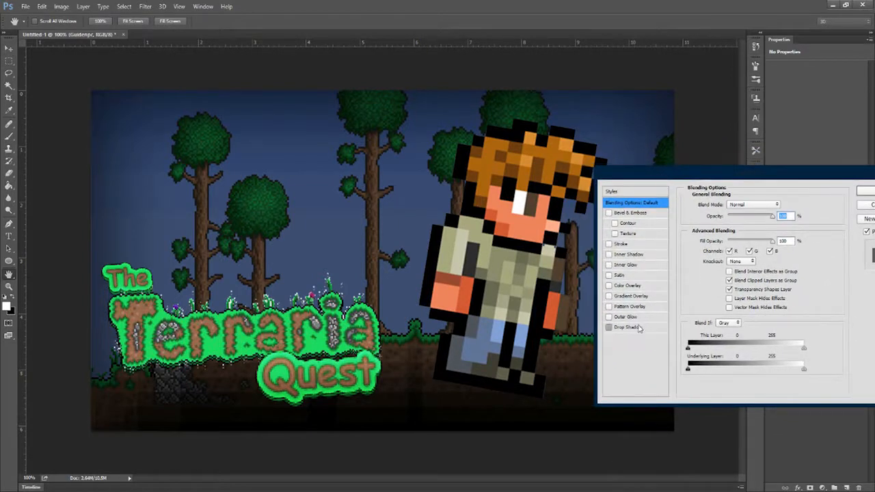
click(639, 328)
drag(723, 250, 726, 271)
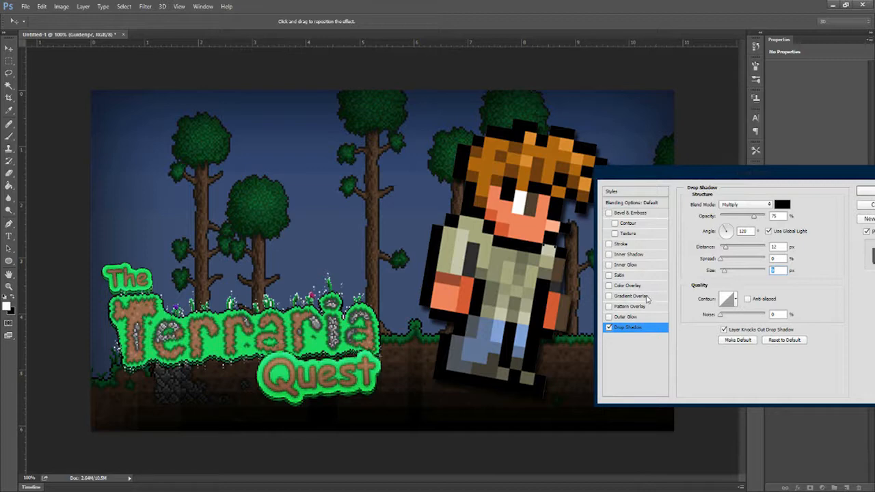
- Add a black-to-white Gradient Overlay to the Guidenpc layer in Overlay mode with reduced opacity, and apply the layer style
click(632, 295)
click(746, 205)
click(743, 299)
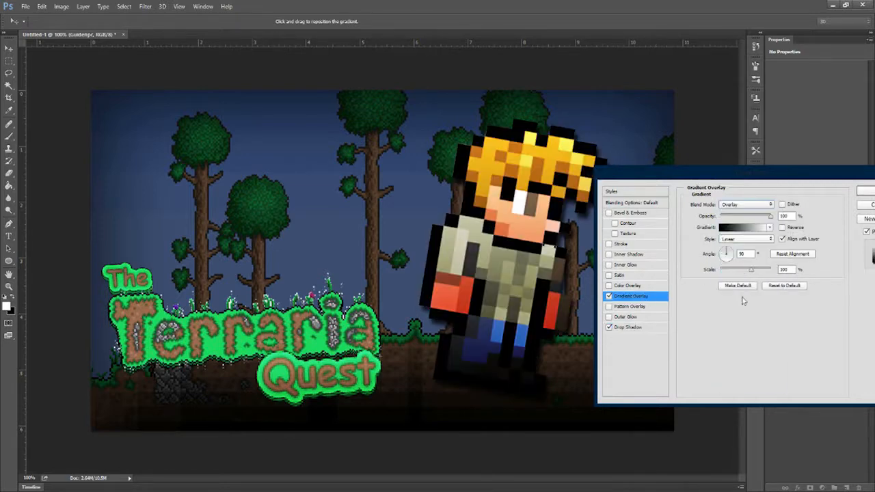
drag(767, 216, 745, 219)
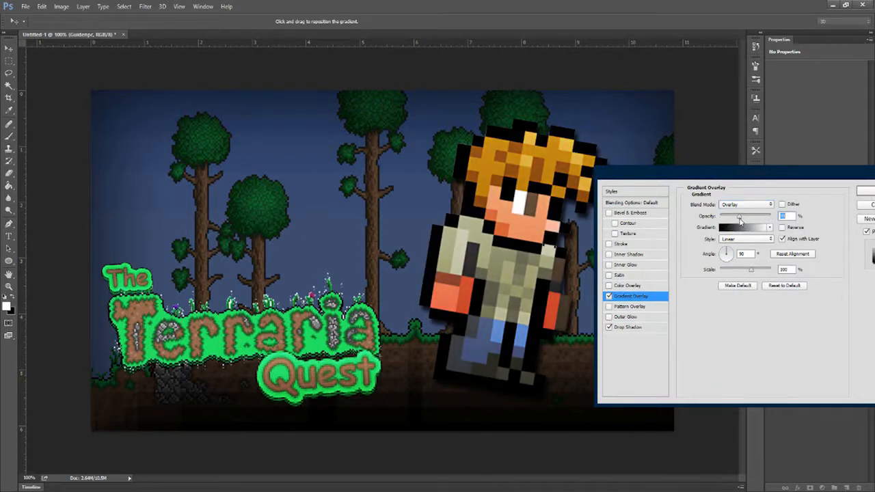
key(Return)
- Place the Wooden_Door_placed image as an embedded object, enlarge it, and position it above the Terraria Quest logo
click(26, 6)
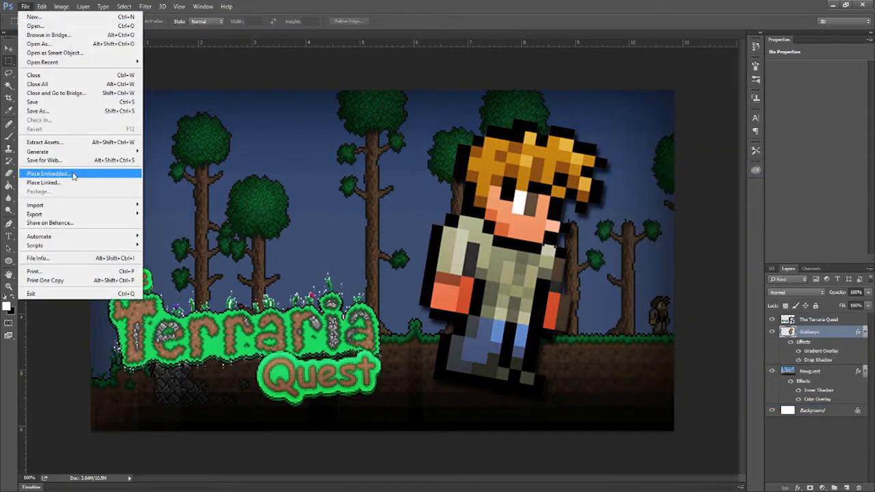
click(144, 171)
double_click(243, 93)
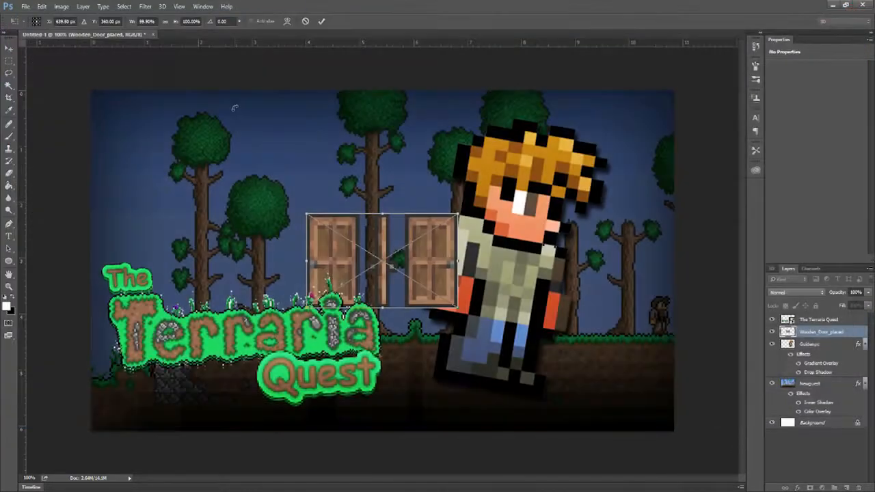
drag(459, 305, 544, 358)
drag(459, 287, 378, 236)
key(Return)
- Rasterize the Wooden_Door_placed layer, delete the selected middle and right doors so only the left door remains, and deselect
click(8, 64)
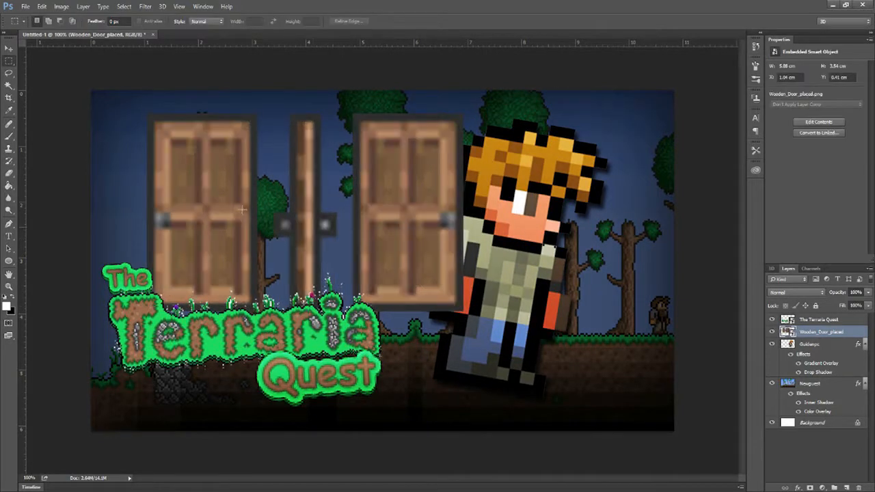
drag(559, 350, 267, 96)
key(Delete)
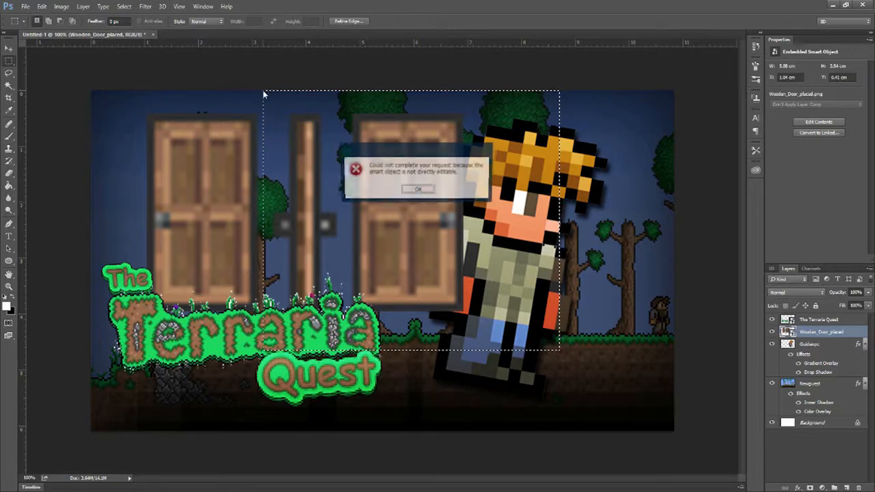
key(Return)
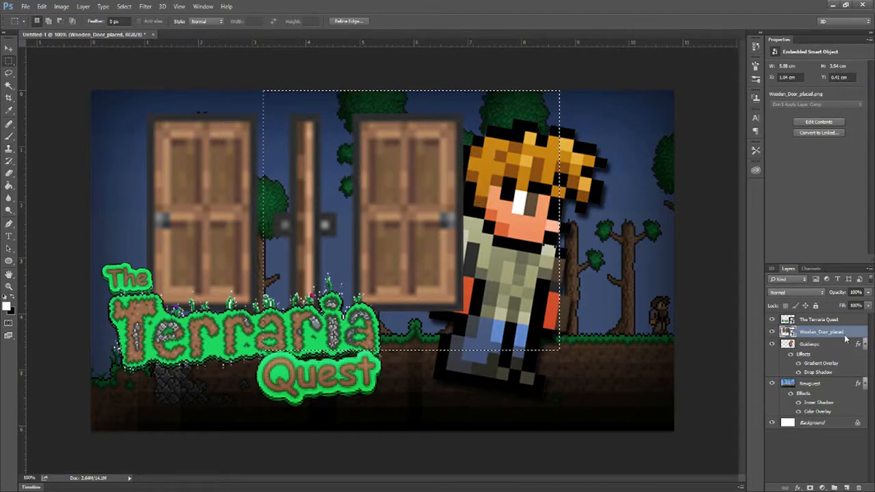
right_click(806, 336)
click(766, 216)
key(Delete)
key(ctrl+d)
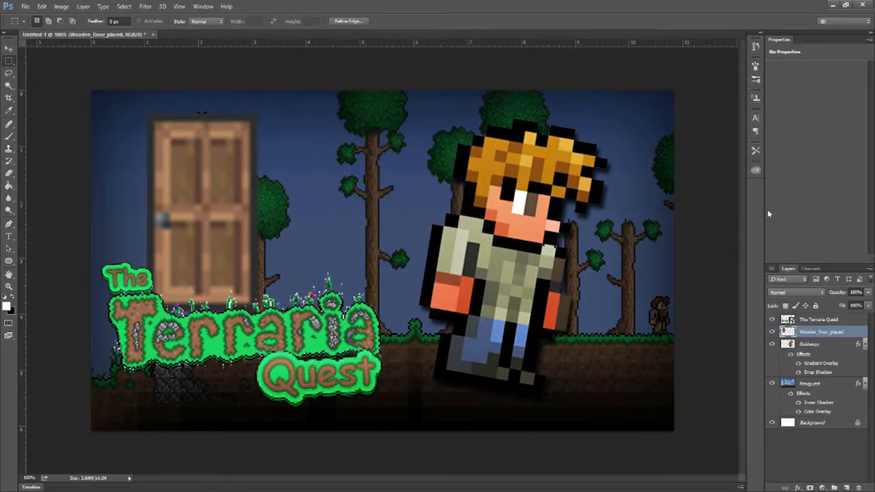
- Move the remaining door toward the canvas centre, duplicate its layer, and position the copy over the Guide character
click(9, 48)
drag(195, 289, 319, 287)
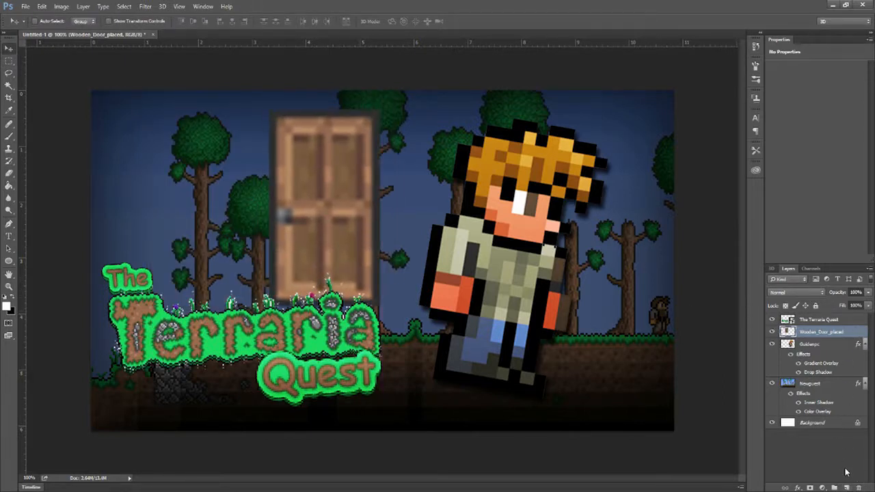
drag(845, 488, 844, 488)
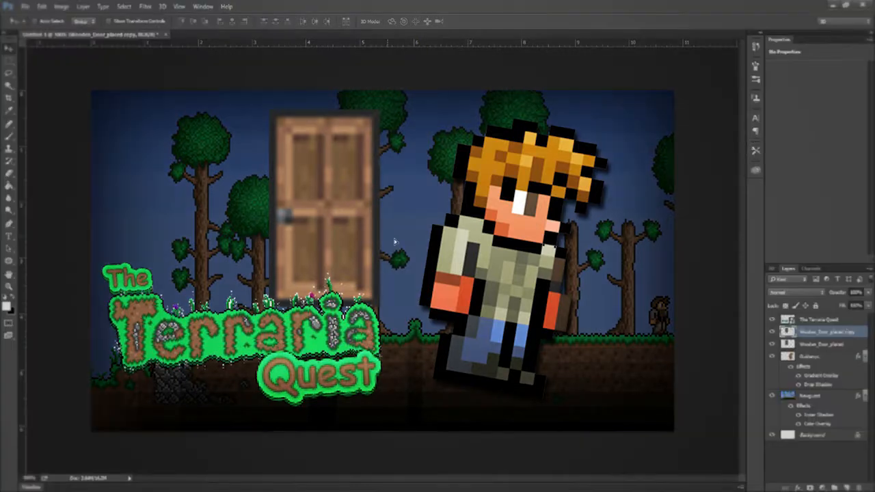
drag(324, 208, 502, 234)
- Add a Color Overlay to the door copy using a brown sampled from the original door's frame
double_click(847, 332)
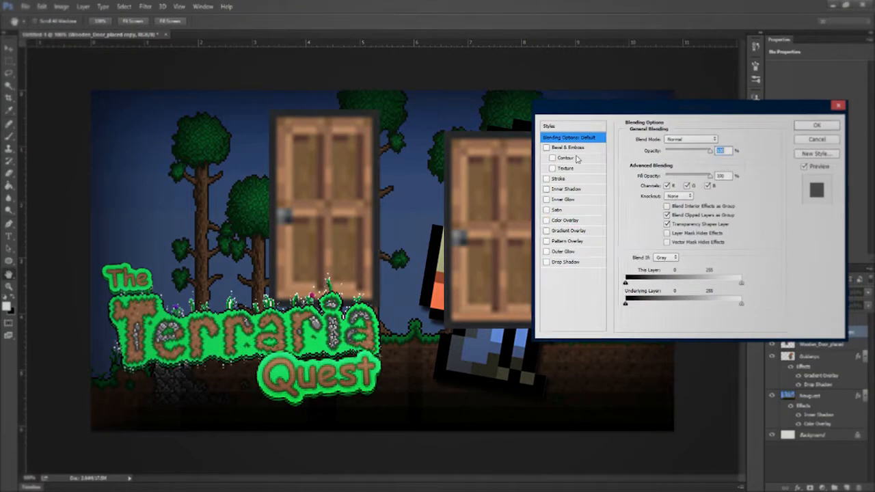
click(564, 220)
click(718, 138)
click(783, 121)
- Add an Inside Stroke to the door copy in the dark grey sampled from the original door's border, and apply the style
click(557, 178)
click(646, 203)
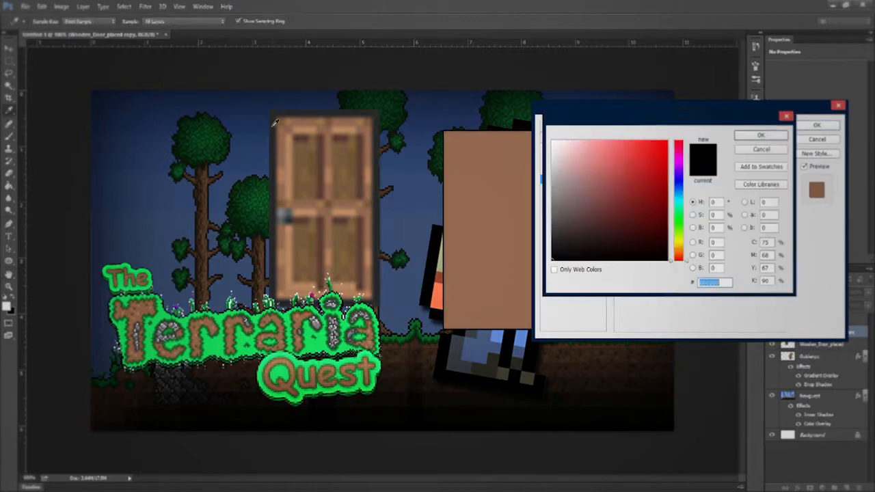
click(783, 121)
click(673, 151)
click(675, 161)
drag(659, 140, 663, 142)
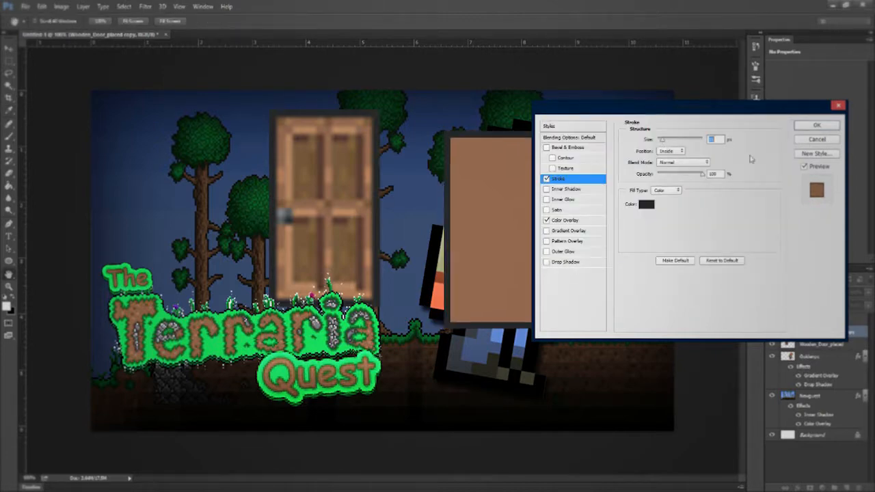
click(816, 125)
- Add a new layer and draw a black rectangle as a door panel, using the original door's panels as reference
click(9, 62)
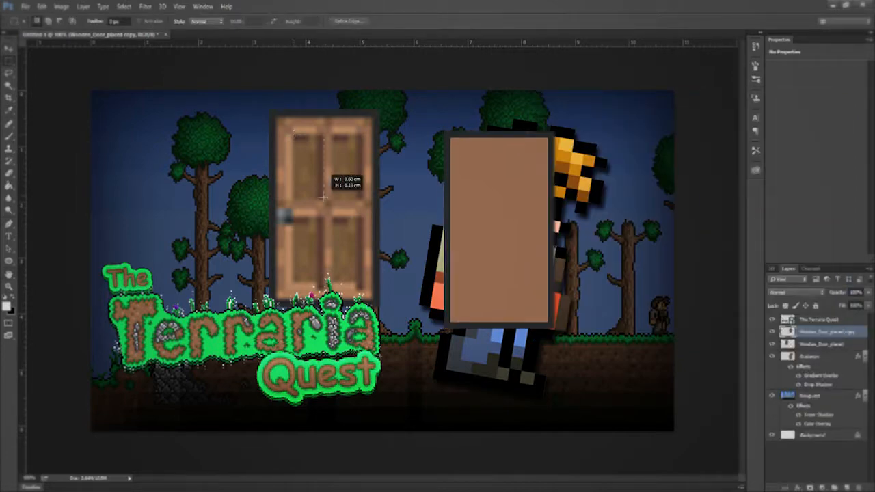
drag(417, 247, 453, 253)
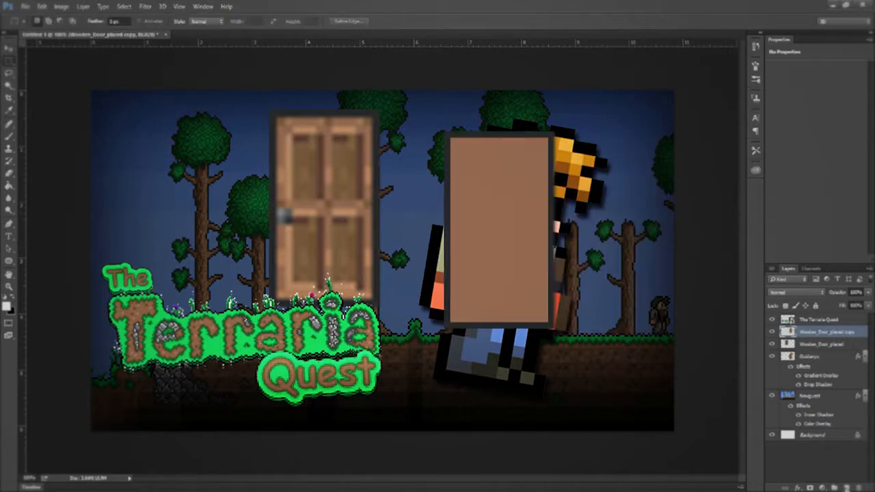
click(846, 487)
right_click(8, 261)
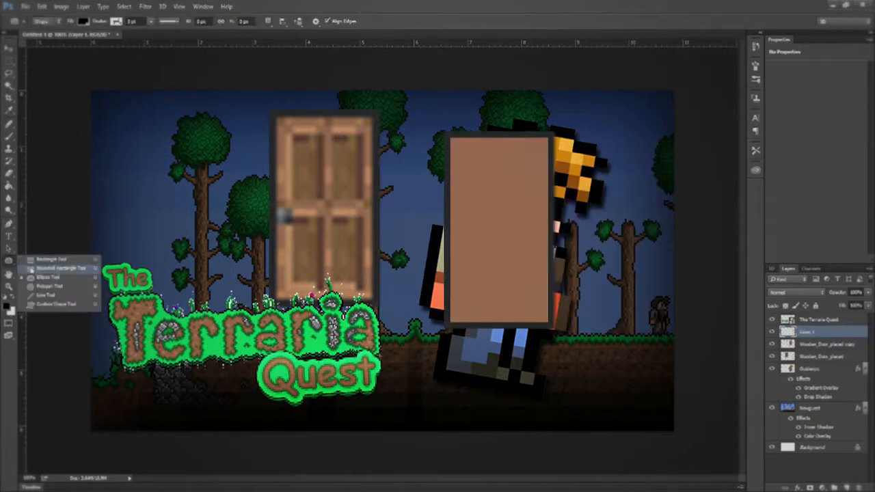
click(55, 260)
mouse_move(293, 134)
mouse_down()
mouse_move(314, 154)
mouse_move(326, 199)
mouse_move(349, 202)
mouse_move(350, 282)
mouse_move(475, 303)
mouse_up()
- Duplicate the rectangle to form four panels in a two-by-two layout on the door copy, and merge them into one layer
key(v)
key(ctrl+j)
shift+click(812, 369)
right_click(820, 342)
click(742, 320)
- Try the Overlay blend mode on the merged door panels and set it back to Normal
click(796, 292)
click(798, 356)
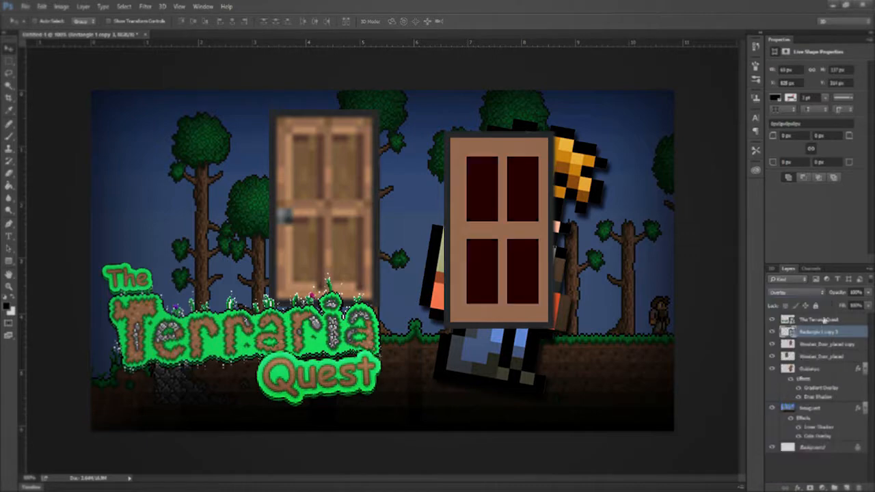
click(796, 292)
click(778, 301)
- Give the merged door panels a brown Color Overlay sampled from the original door's panels and a light brown Outside Stroke
double_click(852, 331)
click(565, 222)
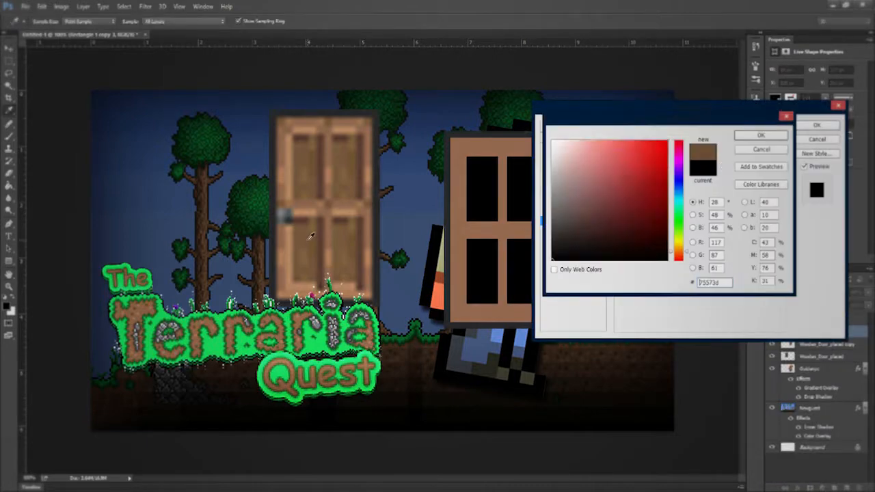
click(558, 180)
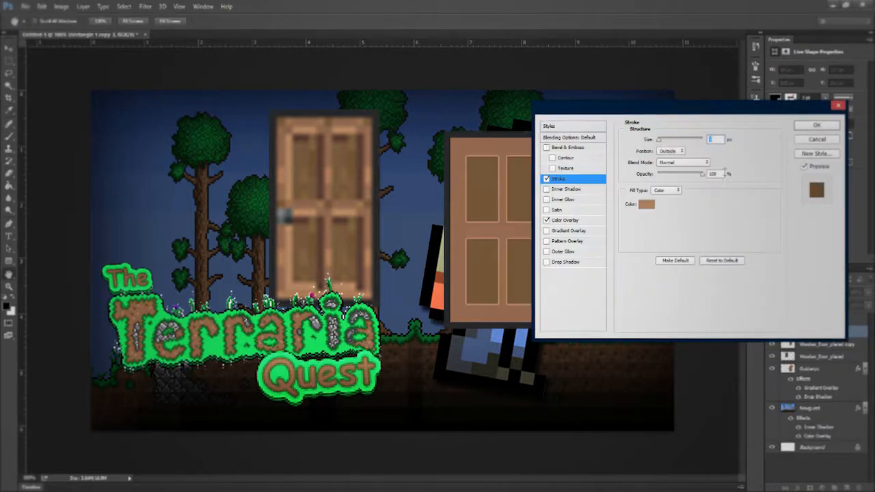
- Replace the stroke on the door's recessed panels with a tan, Normal-mode drop shadow at 100% spread
drag(660, 140, 661, 141)
click(546, 179)
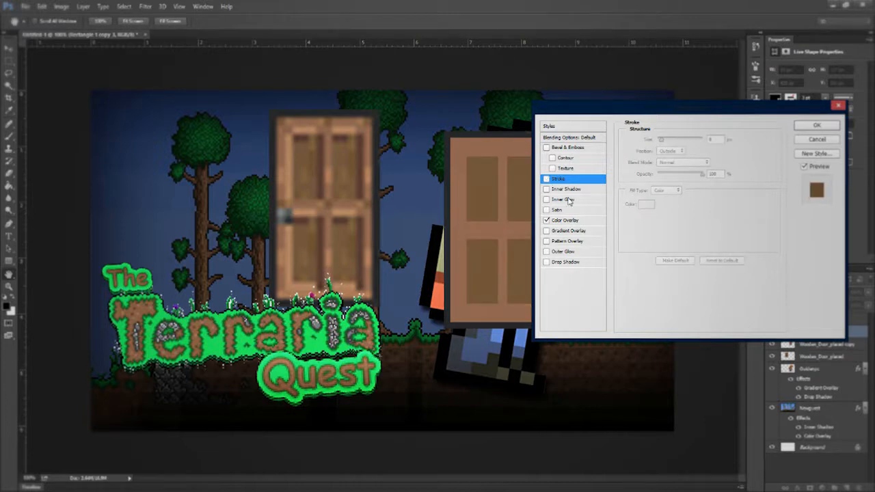
click(573, 263)
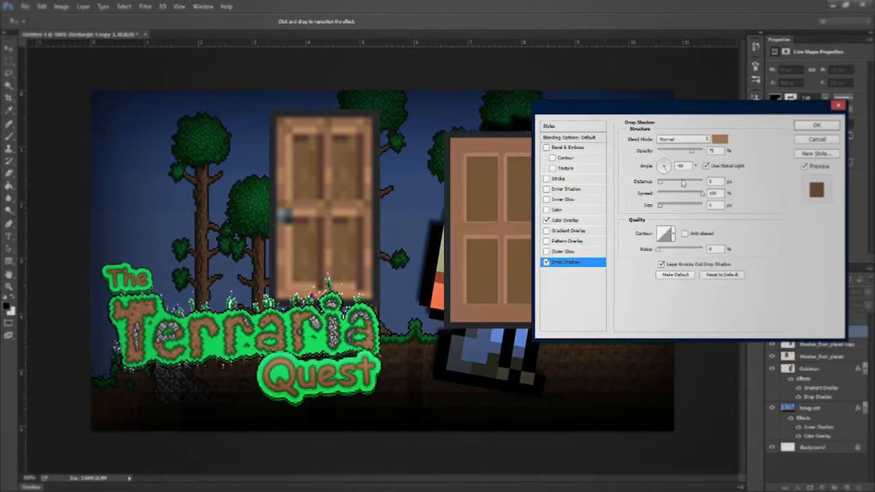
drag(682, 184, 662, 183)
click(640, 207)
- Add a dark brown Multiply inner shadow to the door panels with a 49° angle and 100% choke
click(582, 190)
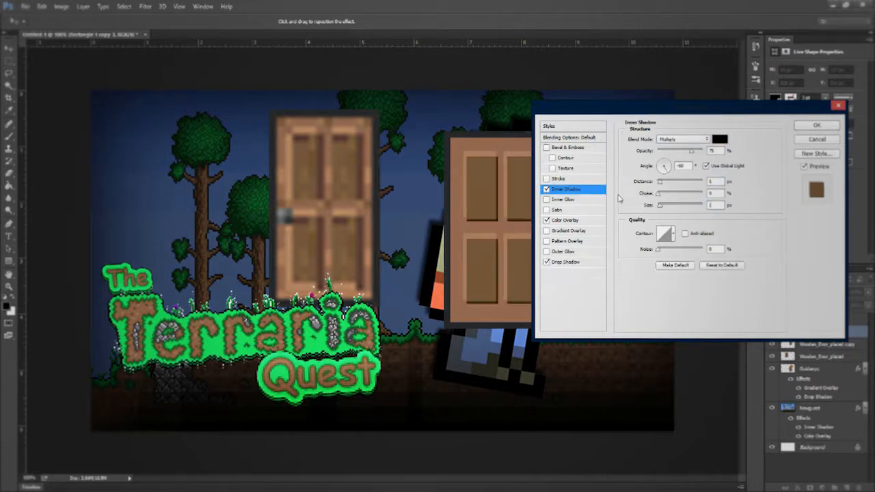
click(719, 139)
click(781, 123)
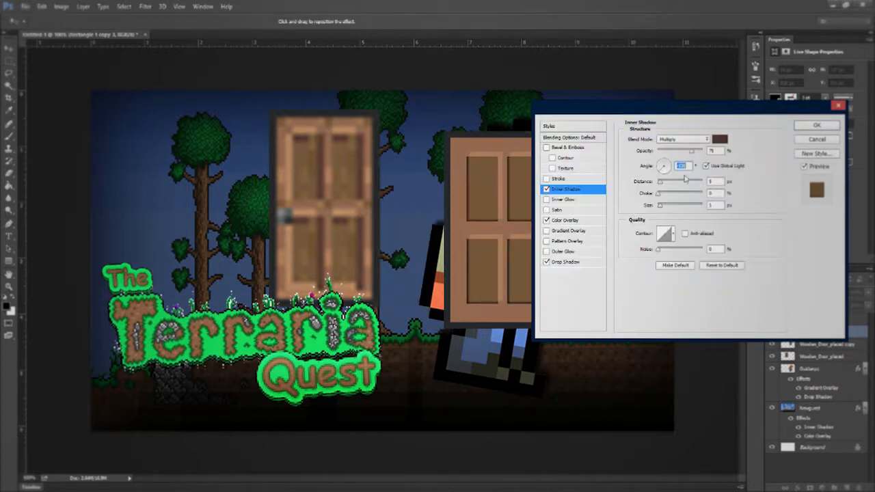
click(677, 165)
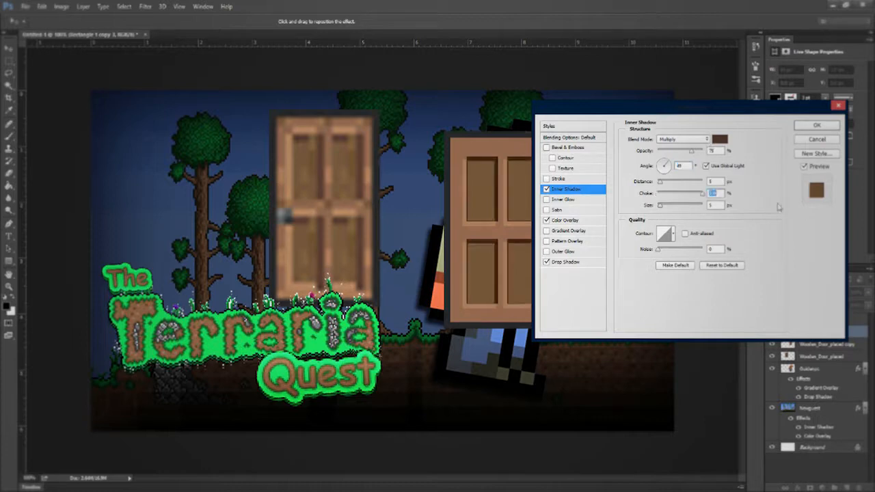
key(Return)
- Flatten the panels' layer style and draw a grey rectangular door handle about 32 by 34 px on the door's edge
right_click(828, 340)
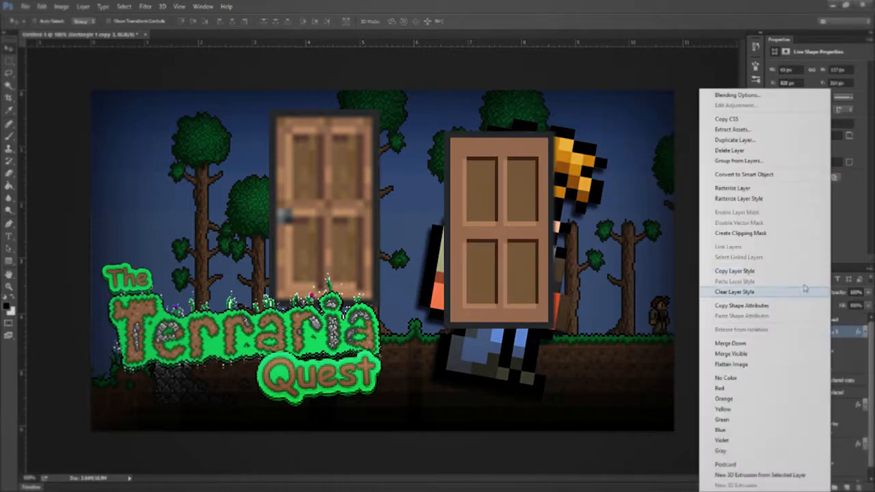
click(738, 290)
double_click(787, 331)
click(760, 139)
drag(285, 216, 454, 232)
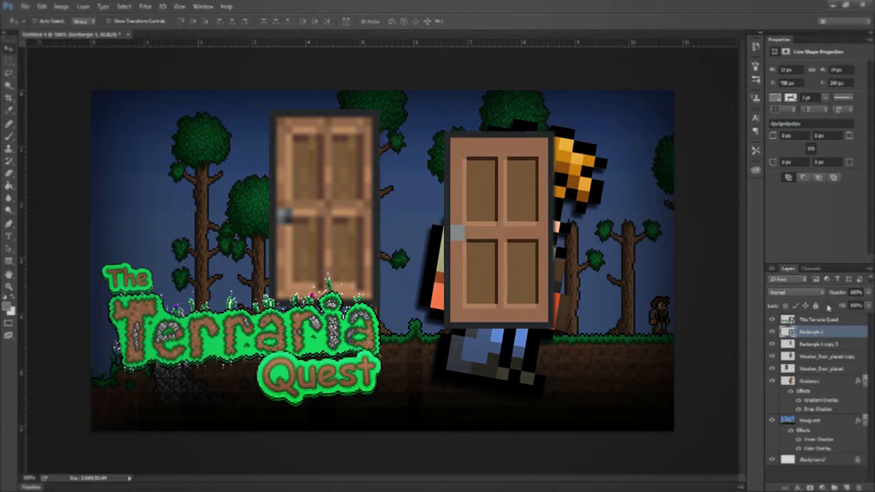
- Give the door handle a 3 px dark grey stroke positioned inside
right_click(820, 332)
click(759, 191)
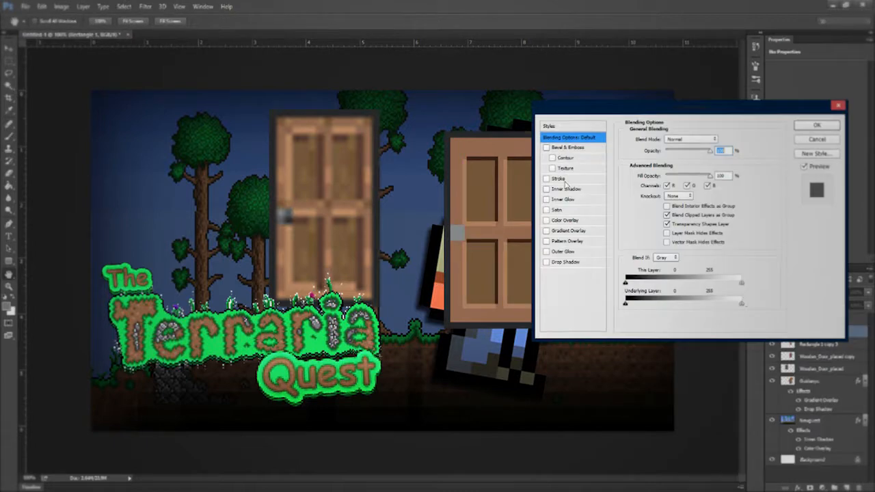
click(559, 178)
click(645, 204)
click(761, 137)
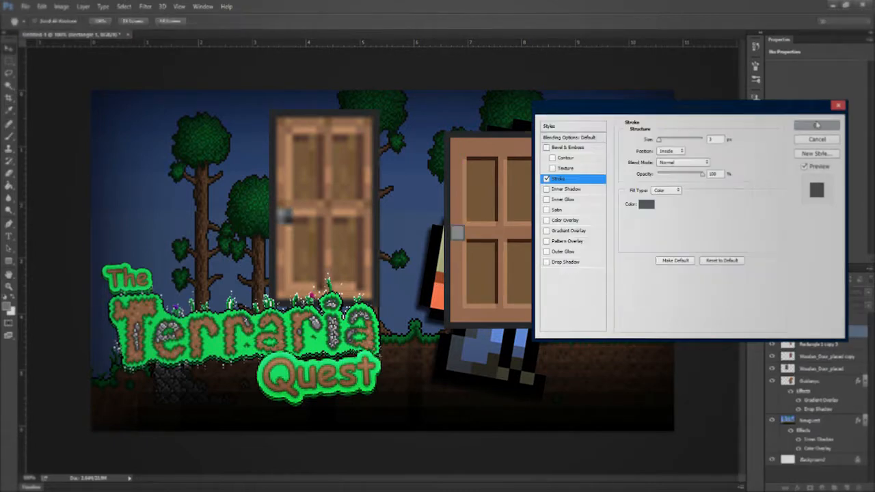
click(816, 124)
key(v)
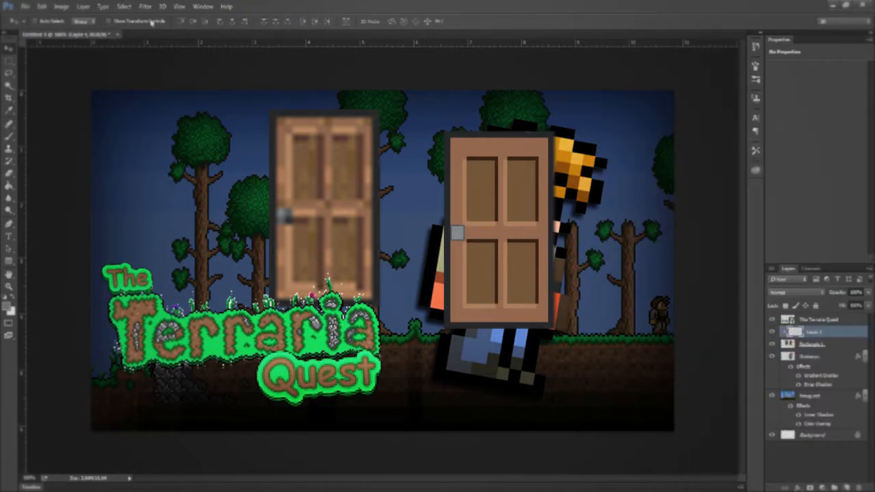
click(144, 6)
mouse_move(175, 157)
click(301, 185)
key(ctrl+z)
- Erase the blurred reference door from the merged door layer, keeping the redrawn door
key(alt+bracketleft)
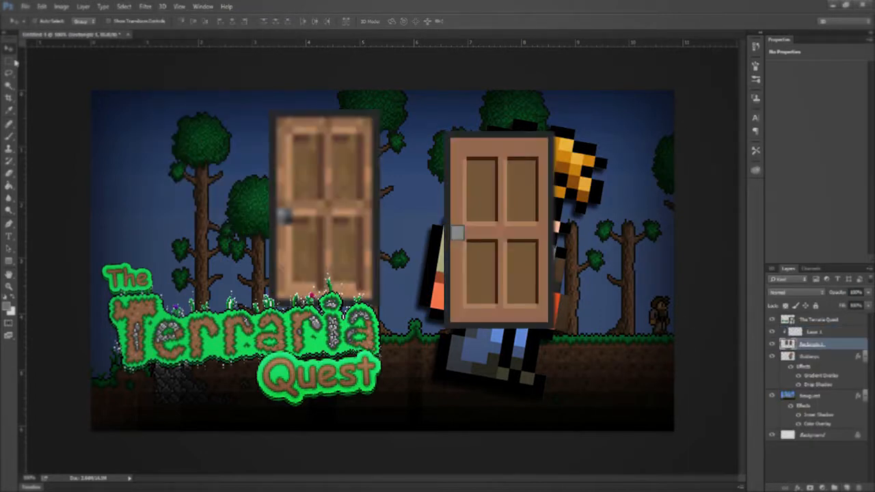
click(9, 61)
drag(225, 88, 394, 390)
key(Delete)
key(ctrl+d)
- Render clouds on the layer clipped to the door and scale them down to cover the door
key(alt+bracketright)
click(145, 6)
mouse_move(182, 146)
click(290, 187)
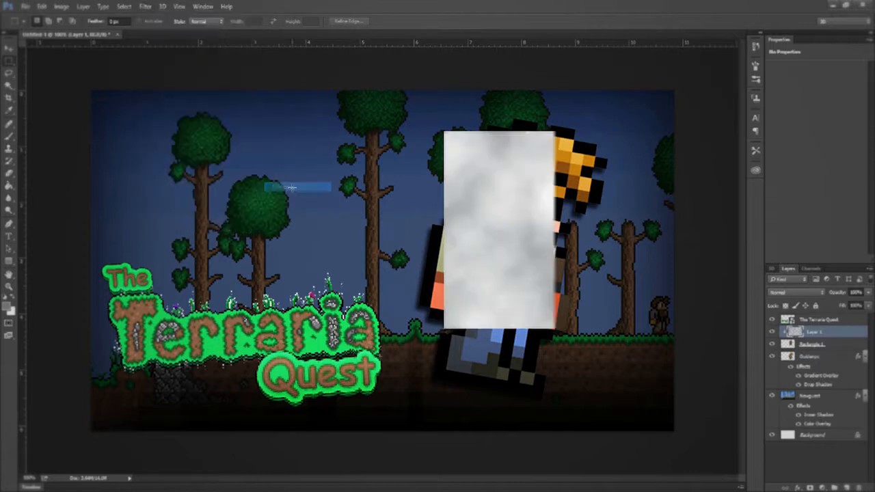
key(ctrl+t)
drag(92, 88, 490, 329)
key(Return)
- Pixelate the clouds with the Mosaic filter and set their layer's blend mode to Overlay
click(145, 7)
mouse_move(202, 150)
click(305, 194)
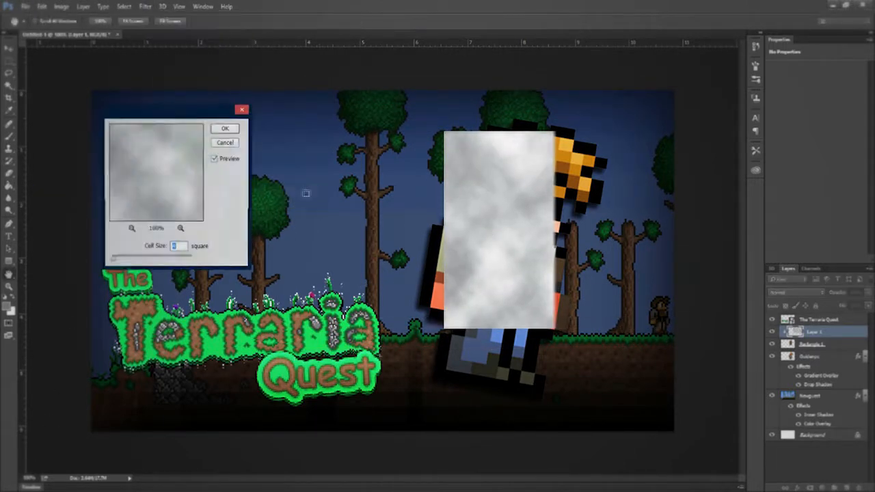
mouse_move(117, 260)
mouse_down()
mouse_move(136, 262)
mouse_move(116, 260)
mouse_up()
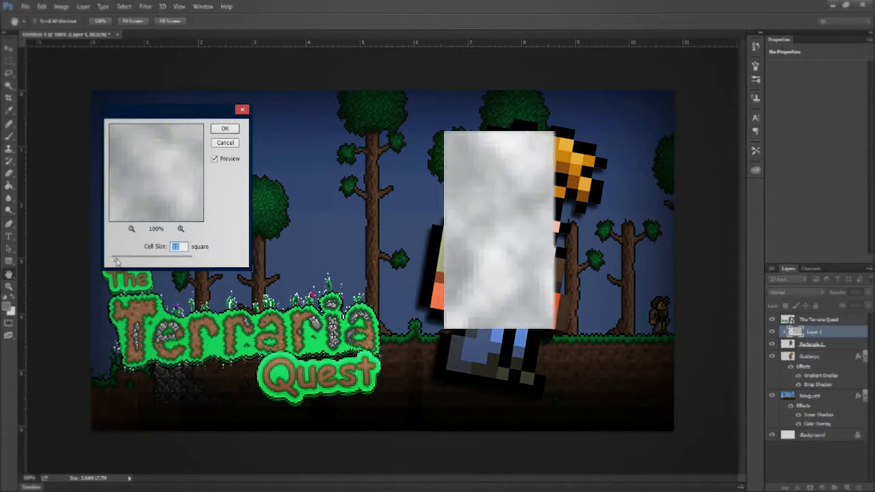
key(Return)
click(796, 292)
click(793, 358)
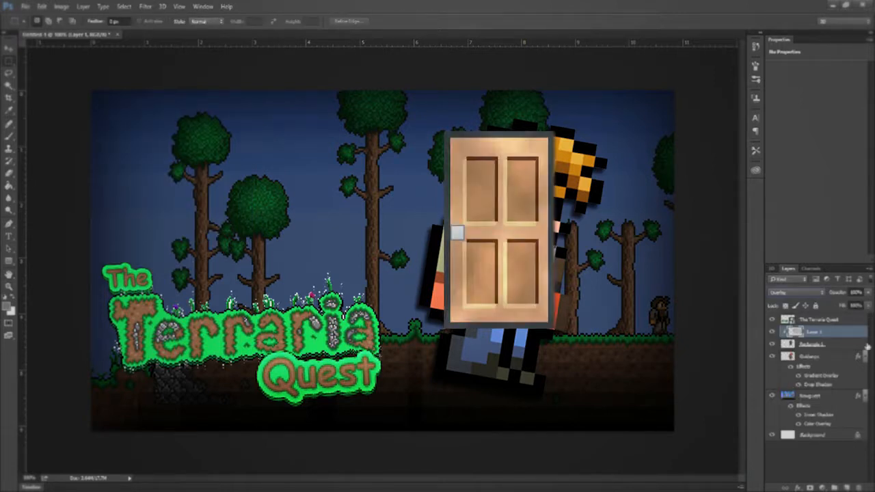
- Darken the door's wood texture with two tonal image adjustments
click(61, 6)
mouse_move(82, 26)
click(179, 45)
drag(577, 205, 578, 220)
click(757, 137)
click(61, 6)
click(179, 45)
click(741, 121)
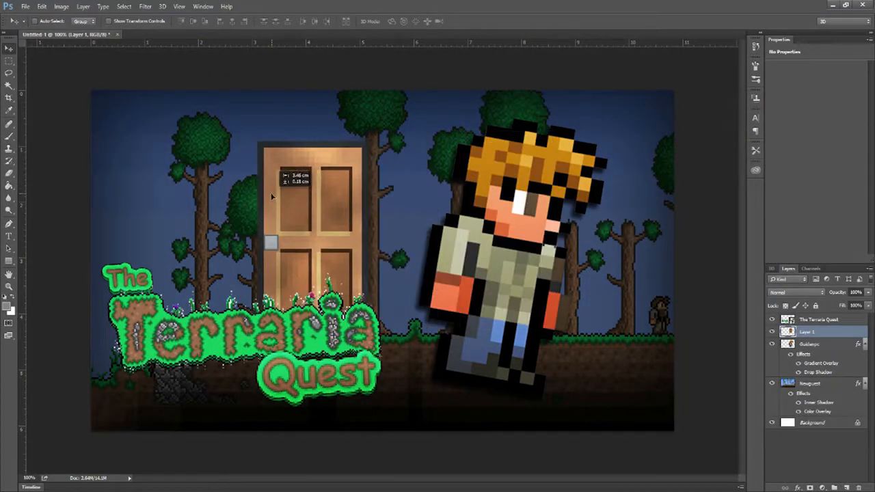
- Rotate the door 15° clockwise, scale it to about 128% and place it behind the title lettering
click(51, 6)
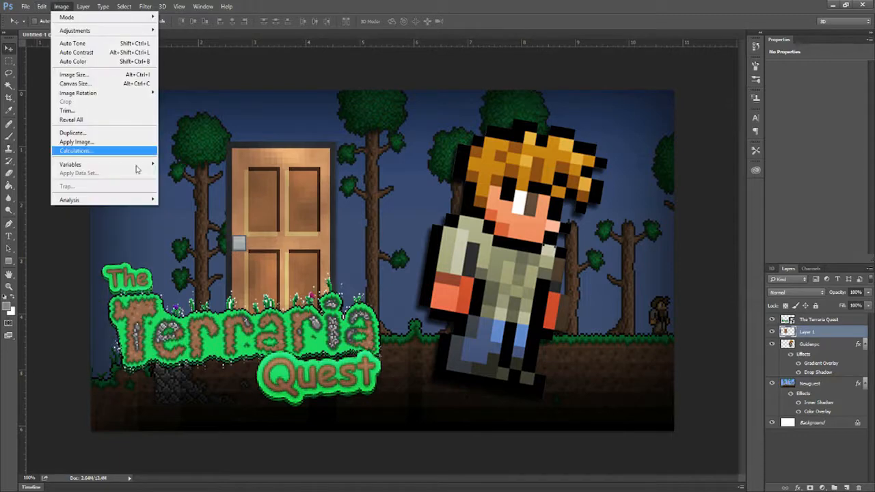
mouse_move(42, 7)
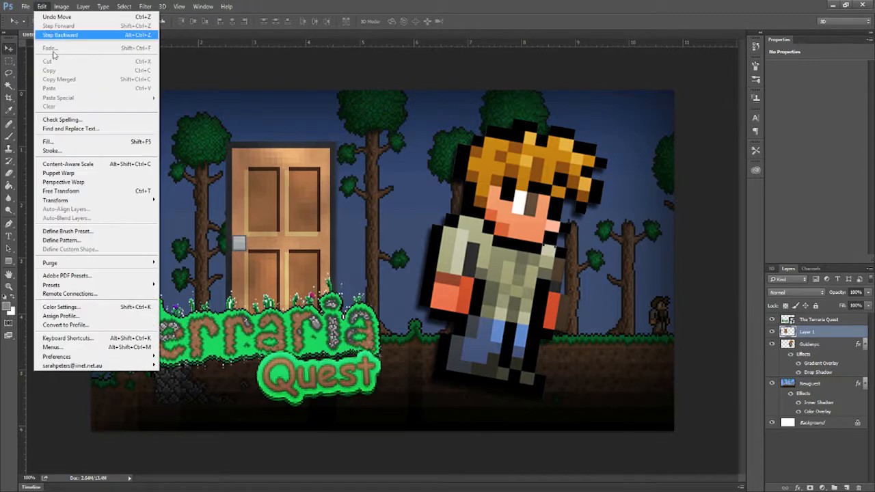
click(83, 193)
drag(352, 126, 393, 128)
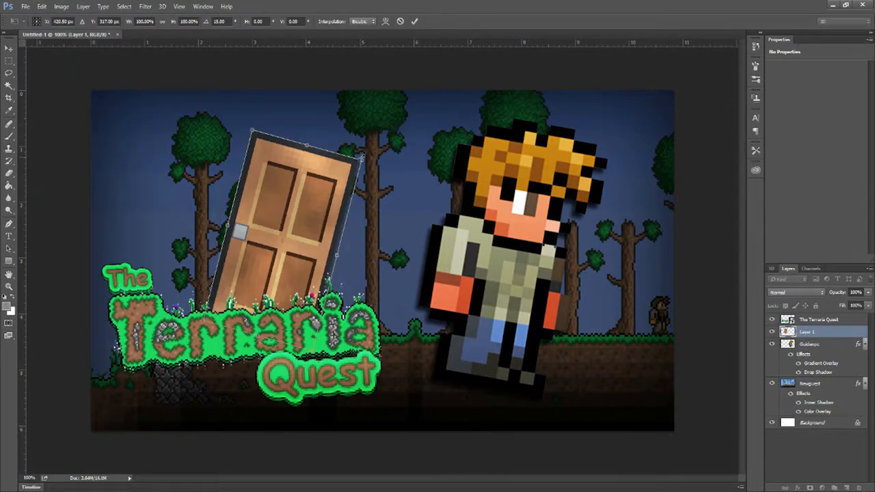
drag(364, 157, 341, 168)
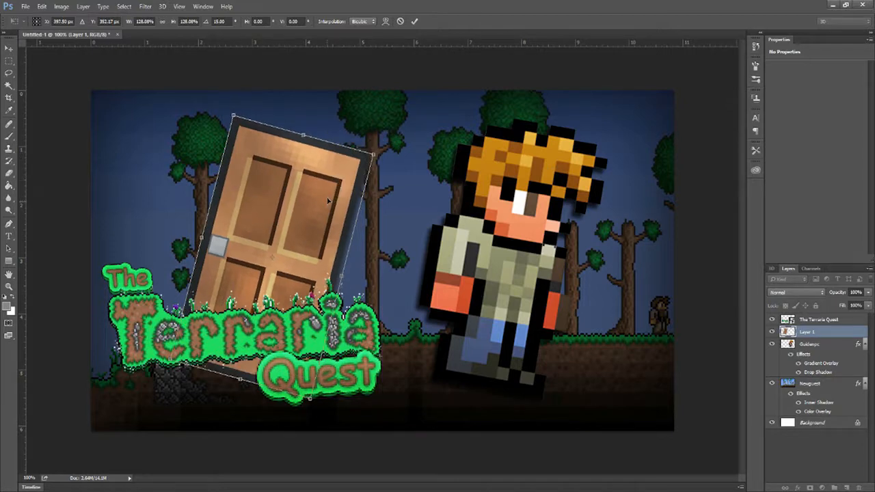
key(Return)
- Add a black Multiply drop shadow to the door with 0 px distance, 14% spread and an enlarged size
double_click(849, 334)
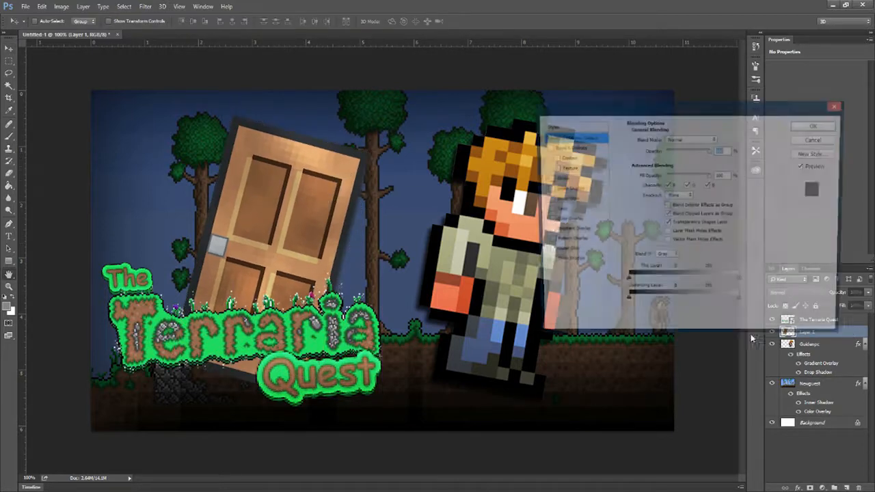
click(565, 262)
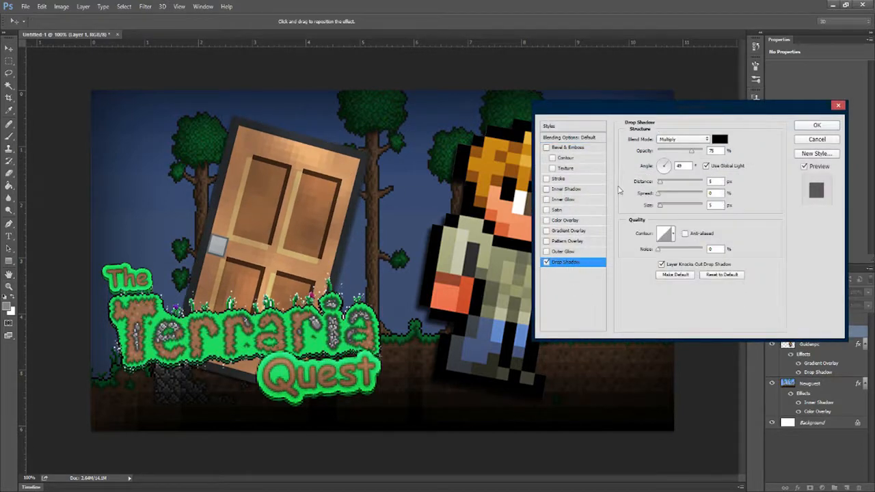
drag(661, 184, 665, 208)
click(664, 196)
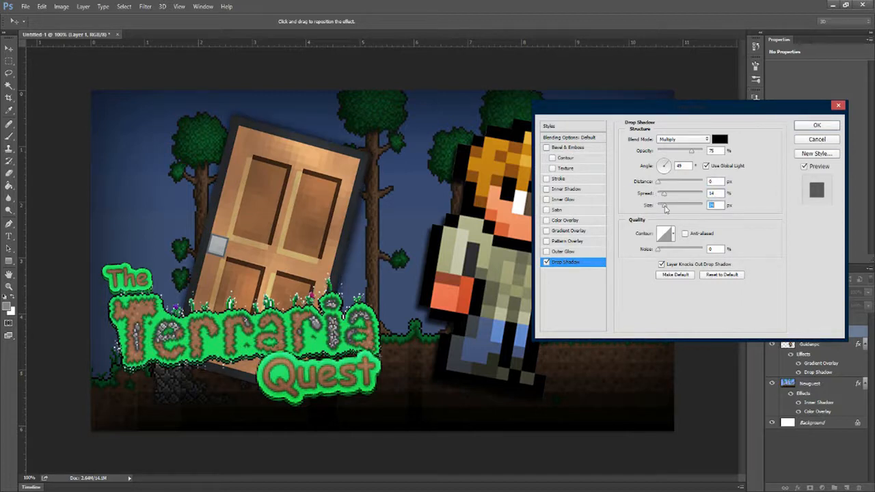
click(815, 125)
- Draw a grey circle about 476 px across on a new layer between the door and the character
click(846, 487)
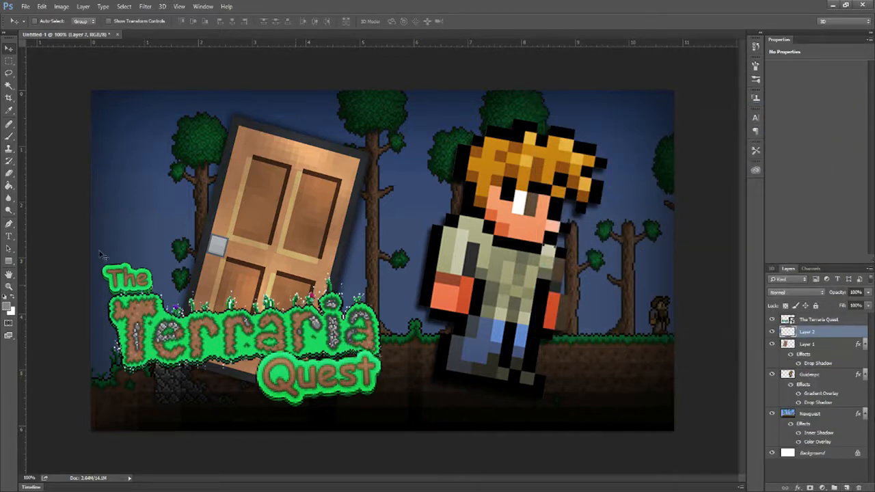
right_click(9, 261)
click(50, 276)
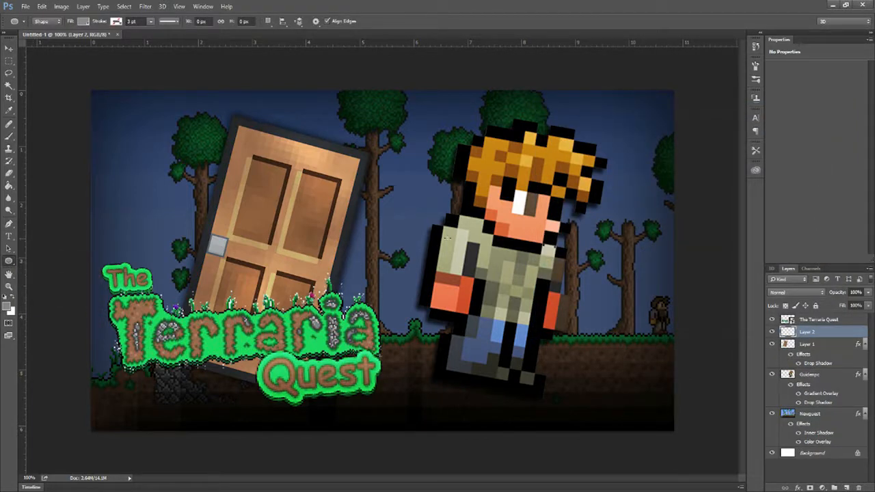
drag(612, 312, 640, 318)
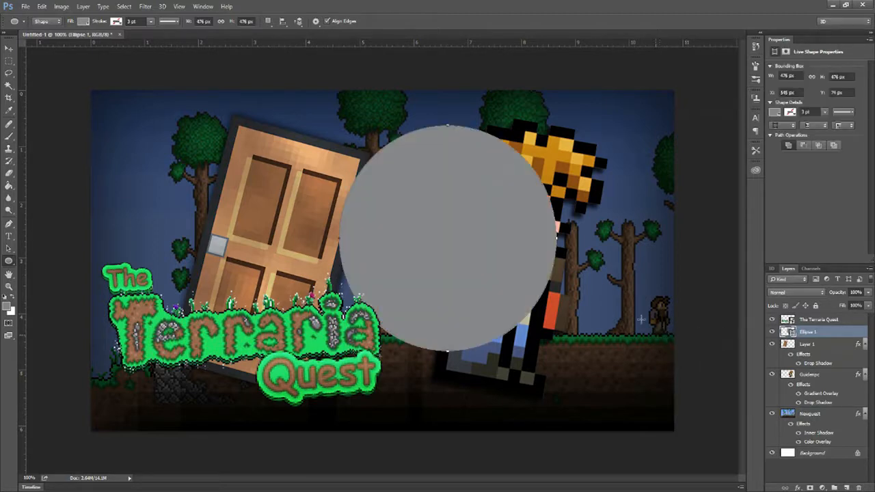
- Set the foreground color to pure red, ff0000
click(8, 306)
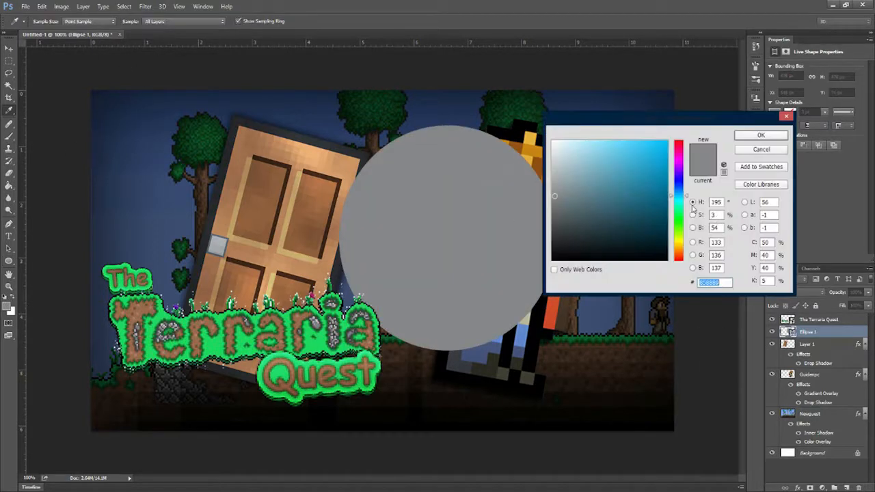
drag(656, 186, 723, 124)
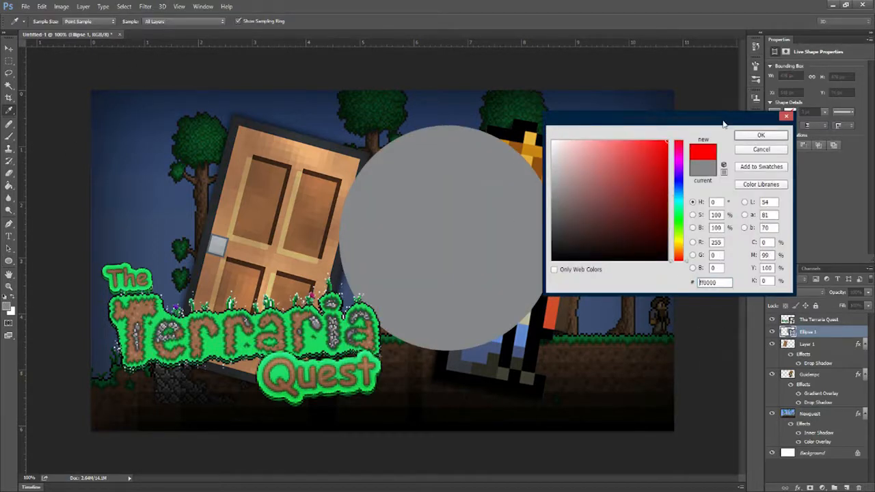
click(761, 135)
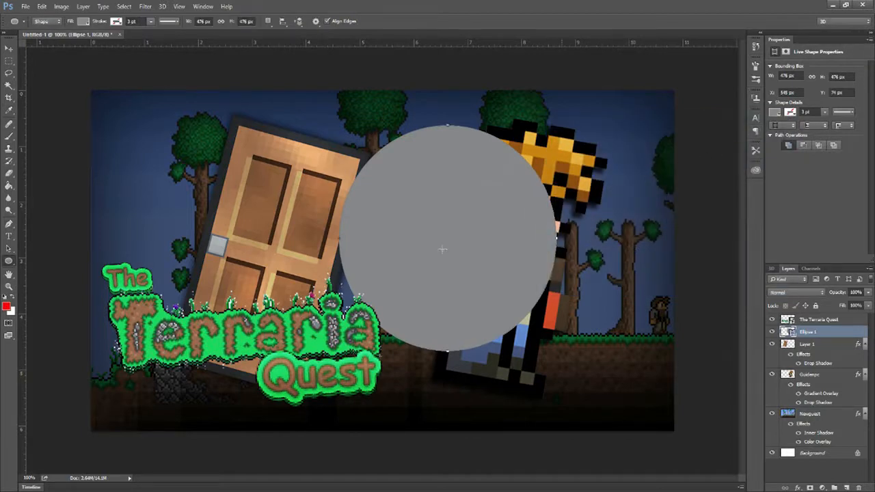
- Delete the grey circle
click(8, 185)
key(Delete)
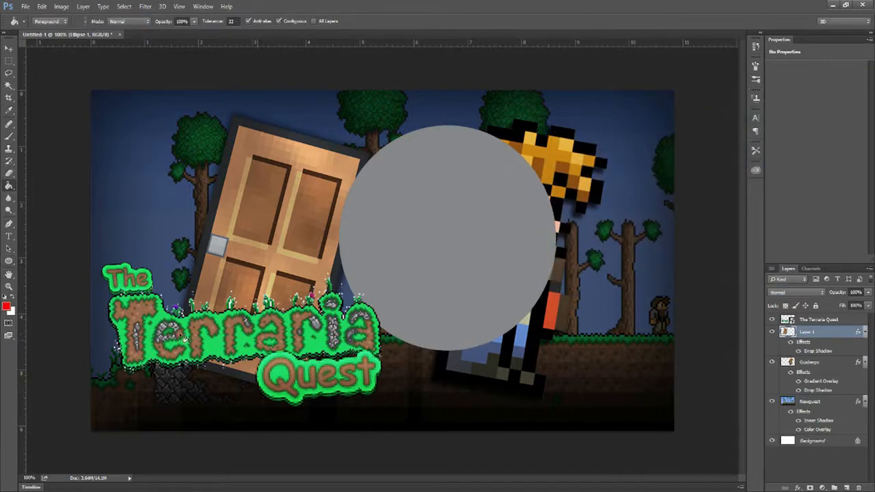
- Draw a large red hexagon with the Polygon tool, overlapping the door and the character
click(12, 261)
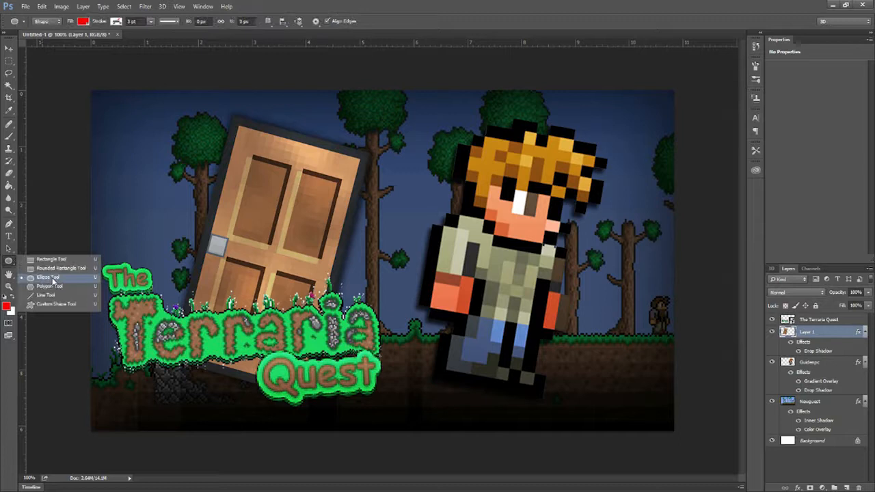
click(92, 286)
drag(398, 235, 515, 255)
key(Delete)
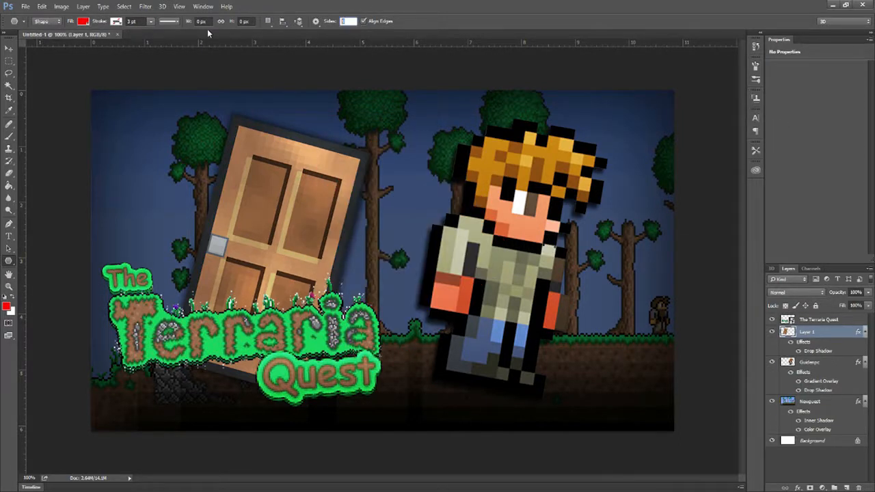
click(8, 48)
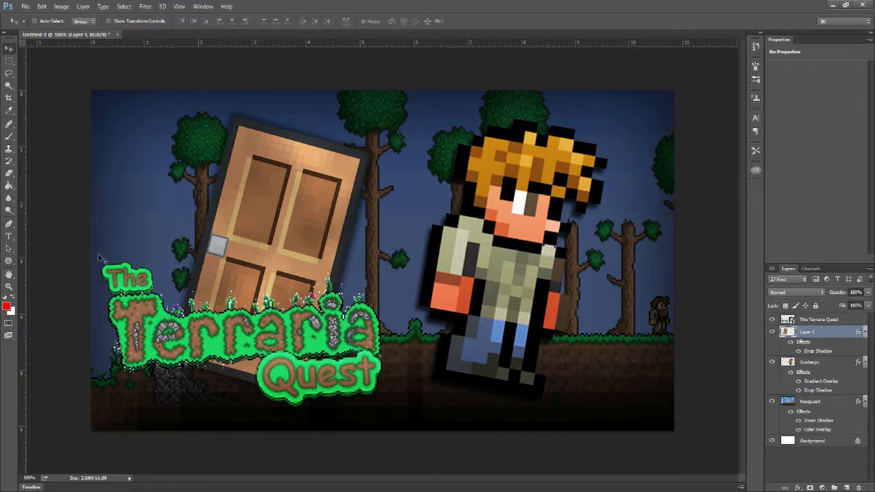
click(9, 260)
drag(432, 246, 555, 288)
- Add a dark red Color Overlay to the hexagon, with its blend mode set to Normal
double_click(858, 332)
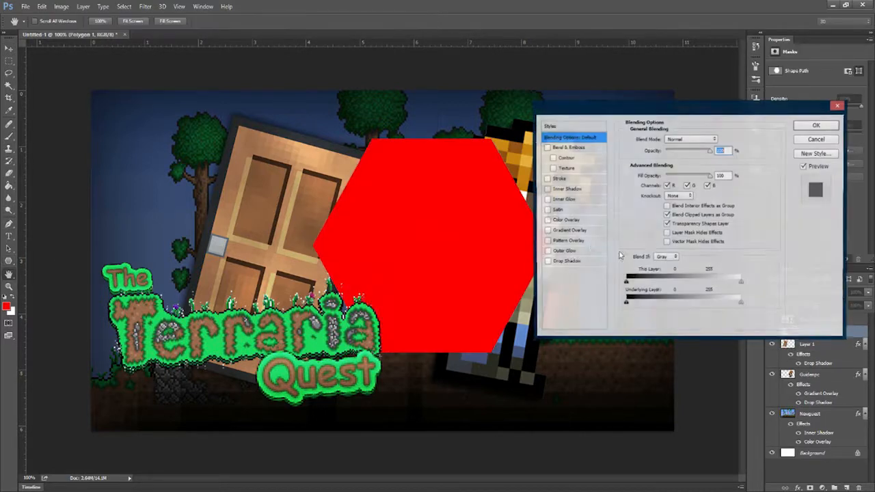
click(563, 221)
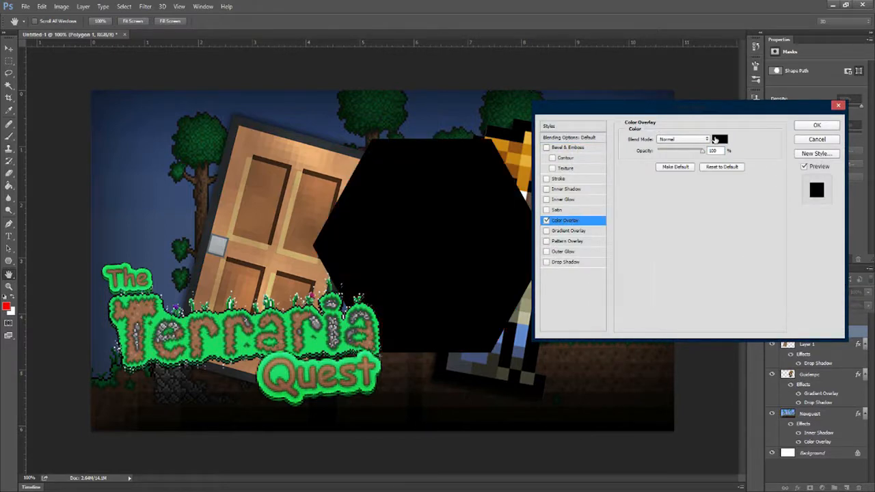
click(714, 139)
click(760, 139)
click(682, 140)
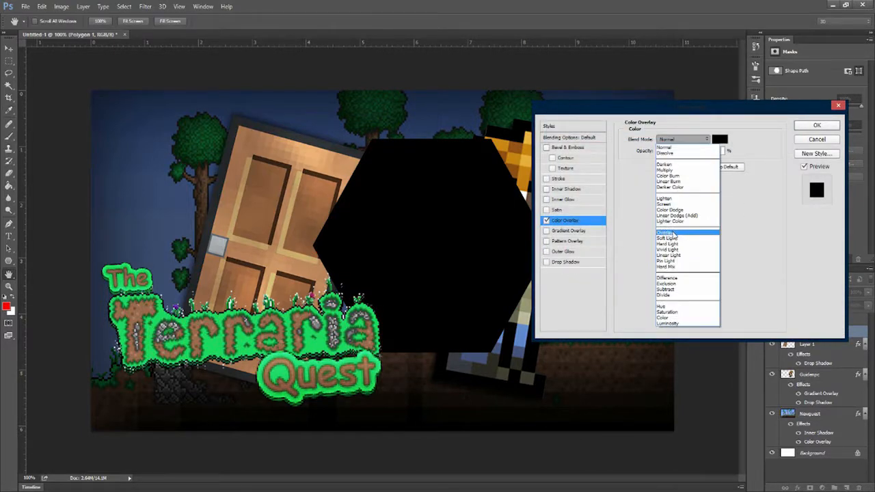
click(674, 233)
click(721, 139)
text(9c0000)
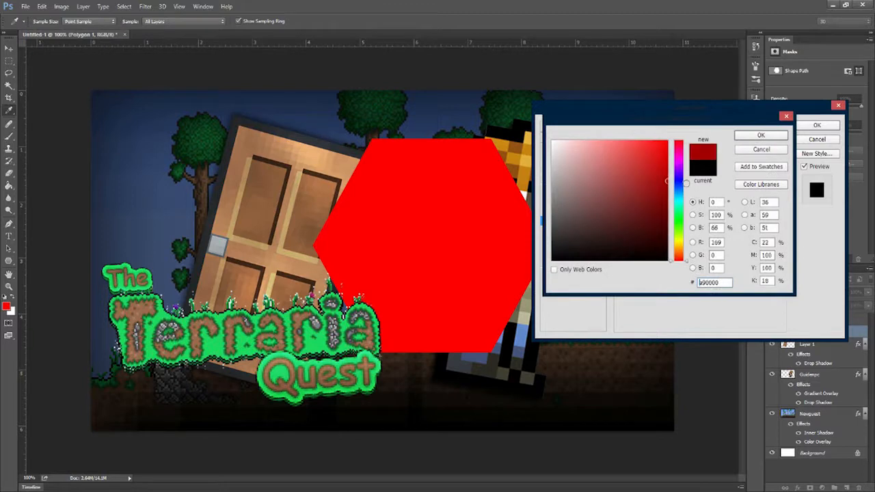
click(759, 135)
click(682, 139)
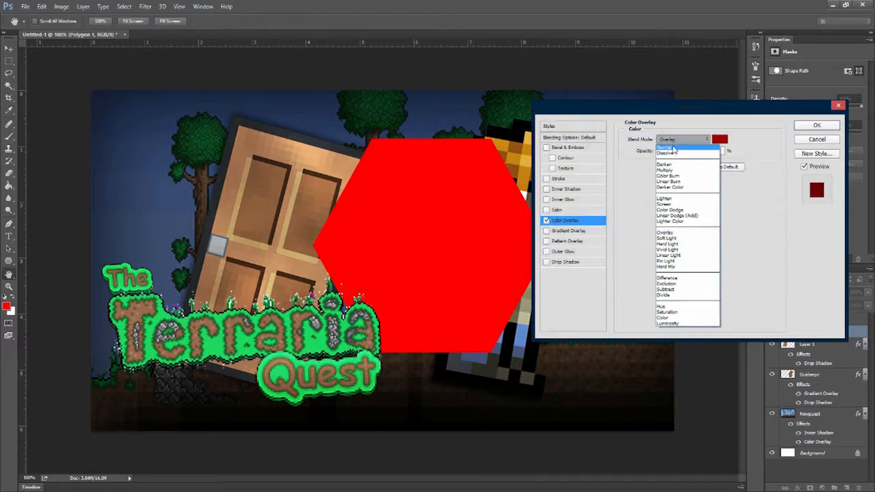
click(684, 147)
- Add a 35 px Stroke positioned inside the hexagon, coloured dark red 9a0101
click(558, 178)
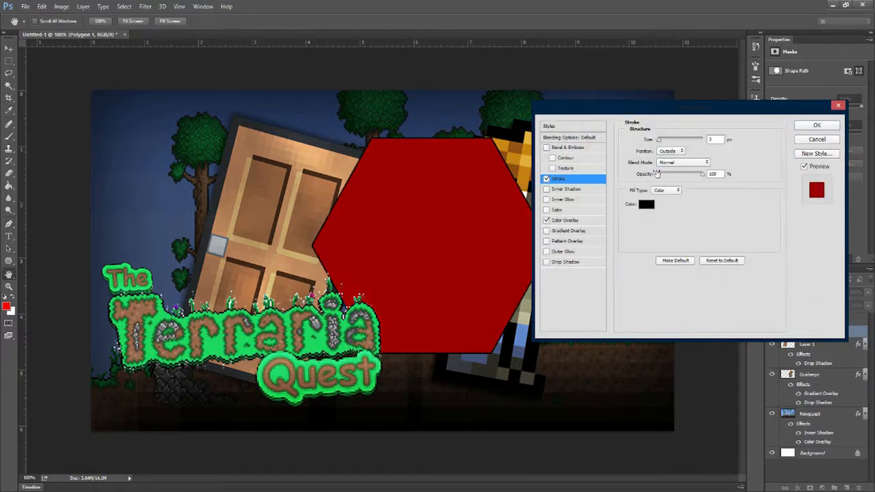
click(648, 203)
click(465, 219)
click(760, 135)
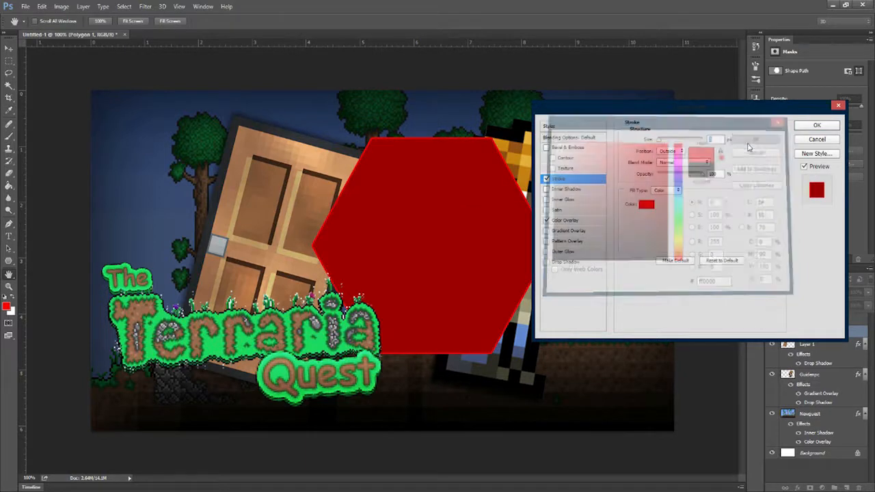
click(667, 151)
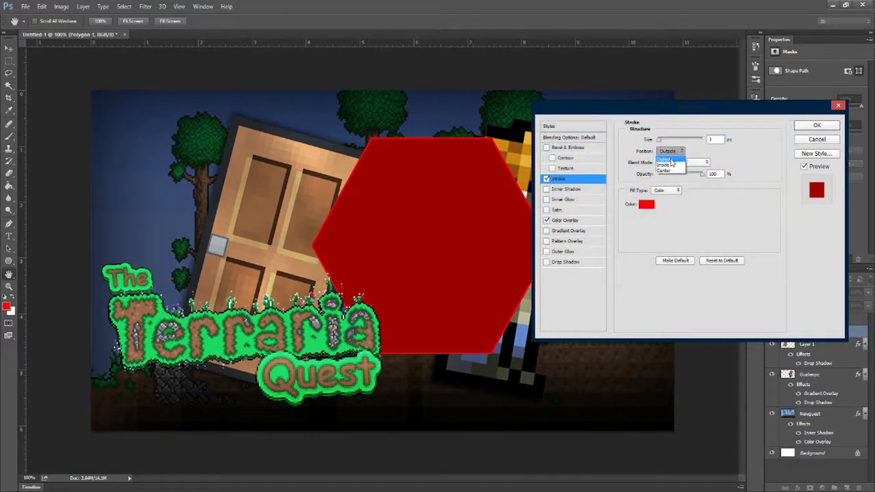
click(671, 163)
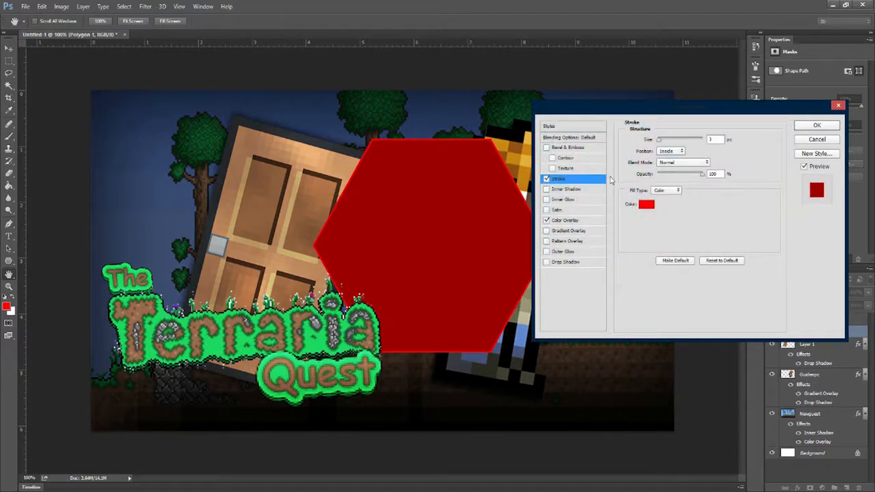
click(643, 207)
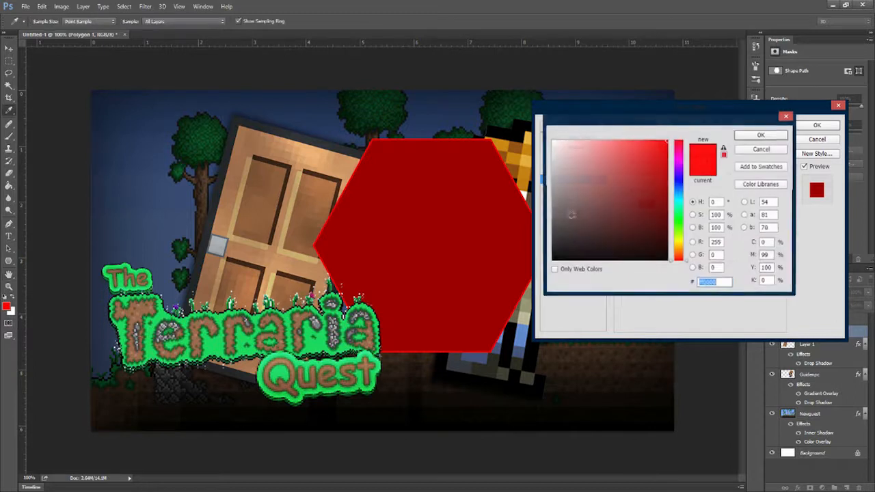
mouse_move(658, 202)
mouse_down()
mouse_move(649, 170)
mouse_move(663, 167)
mouse_move(669, 192)
mouse_up()
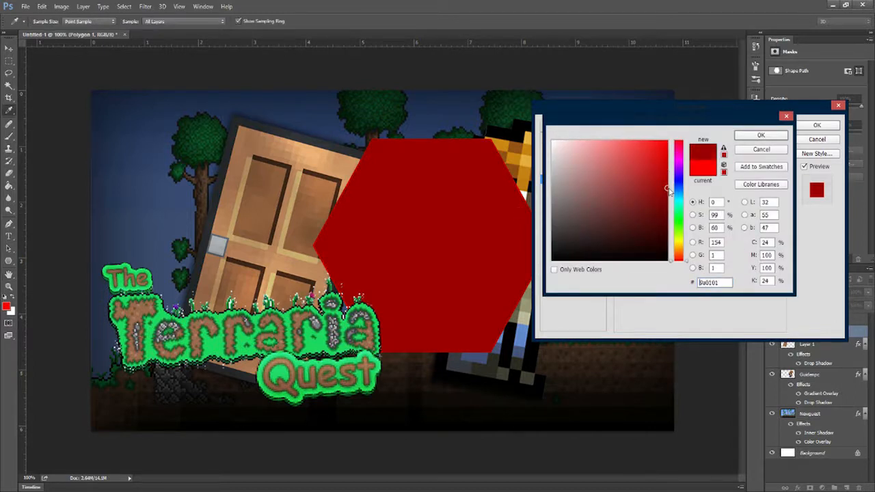
click(757, 136)
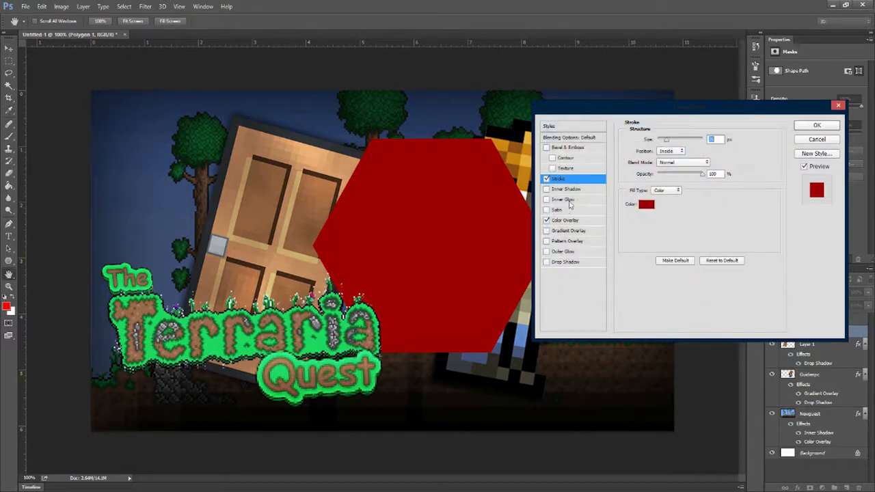
- Add a white Inner Glow with 100% opacity and 100% choke, sized to form a thin hexagonal line just inside the stroke
click(567, 199)
click(651, 176)
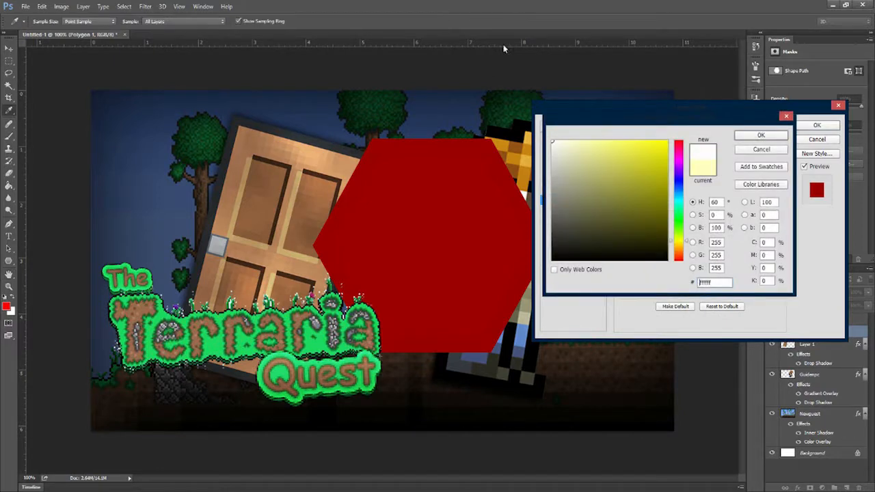
click(781, 135)
drag(662, 237, 728, 232)
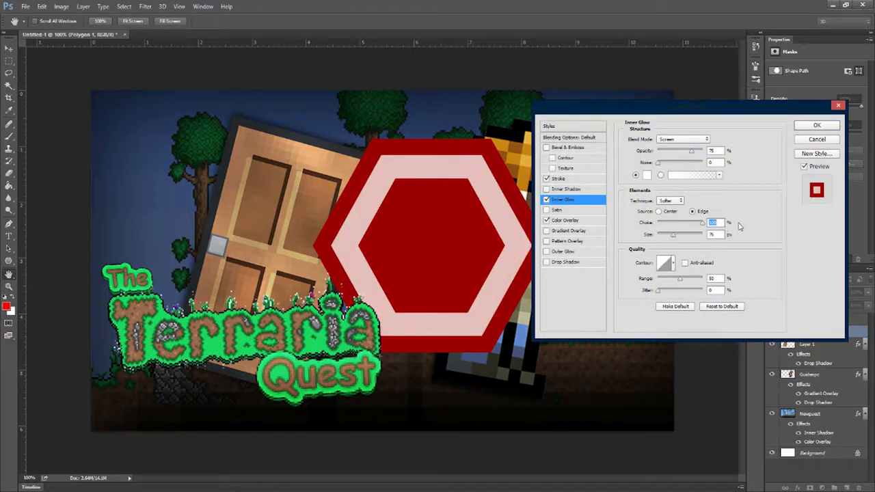
drag(673, 239, 670, 238)
mouse_move(690, 156)
mouse_down()
mouse_move(651, 157)
mouse_move(704, 153)
mouse_up()
drag(668, 237, 667, 238)
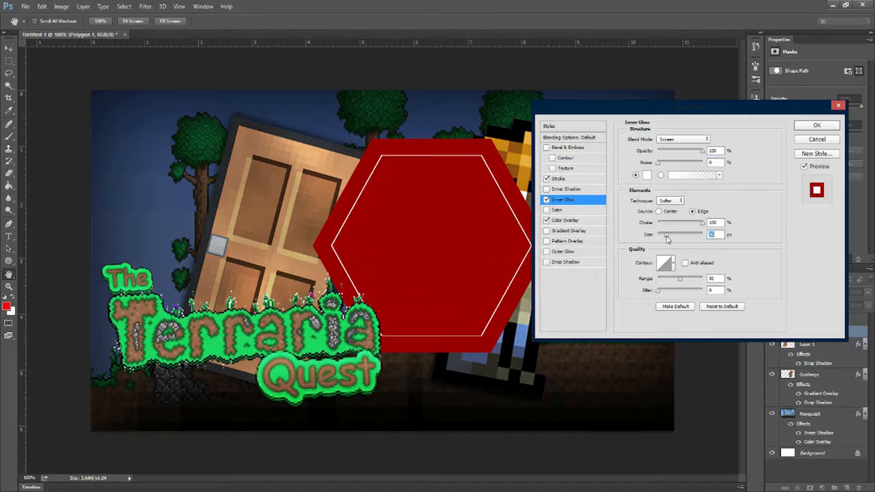
- Reduce the hexagon's stroke size to widen the white inner band, and rasterize its layer style
click(577, 180)
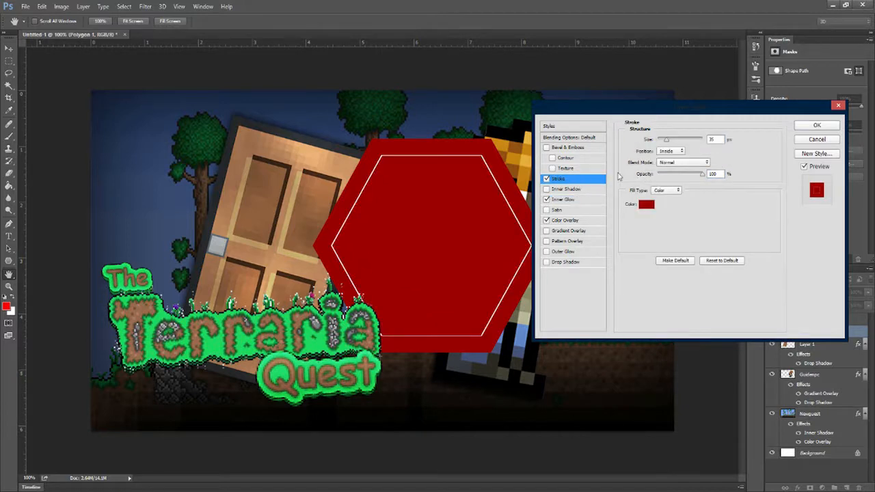
drag(666, 140, 664, 142)
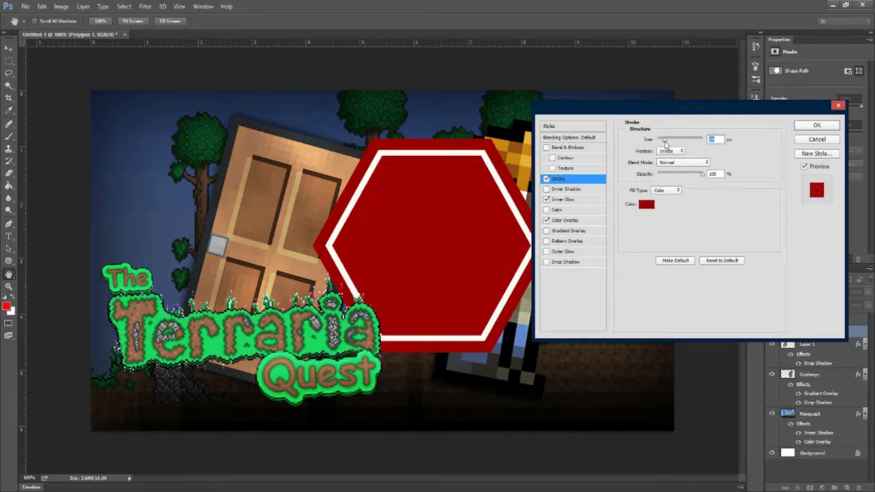
click(816, 125)
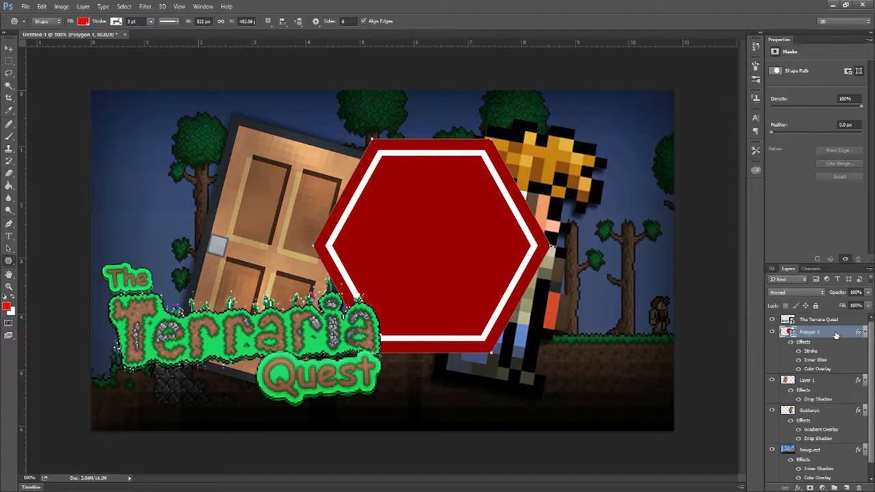
right_click(835, 334)
click(777, 198)
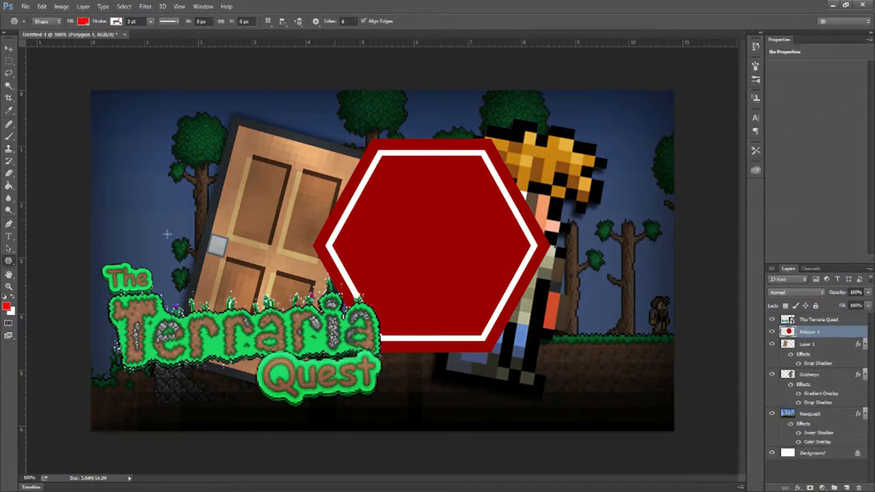
- Add the text STOP in white over the hexagon
click(10, 236)
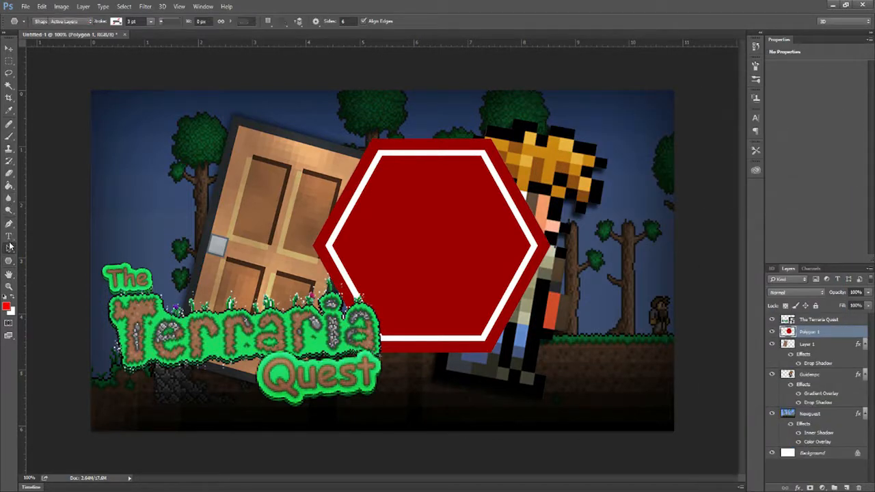
click(409, 243)
text(STOP)
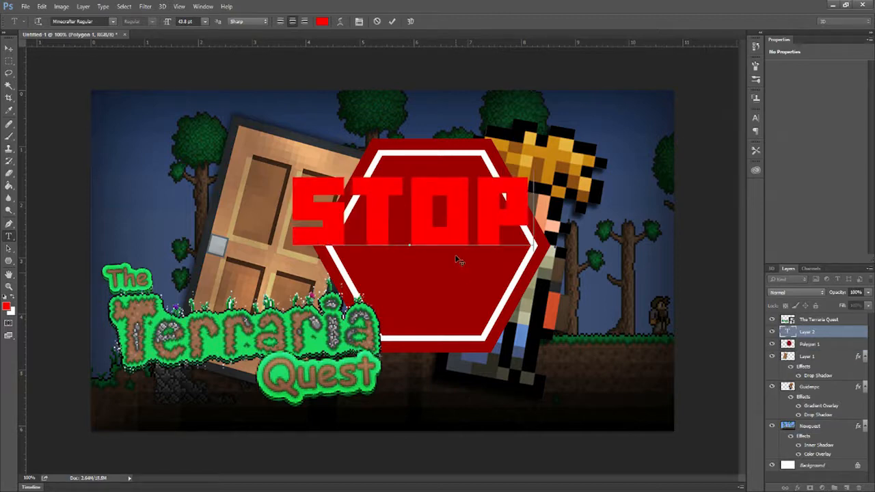
double_click(466, 200)
click(321, 21)
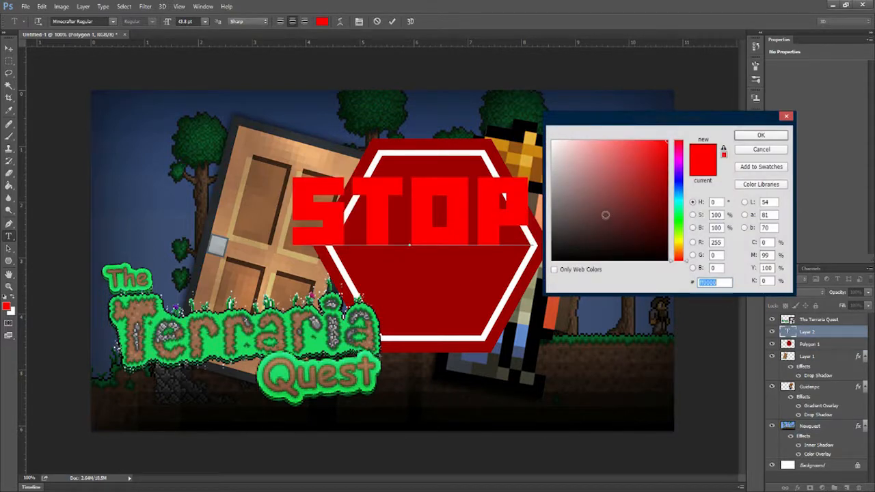
click(553, 140)
click(761, 135)
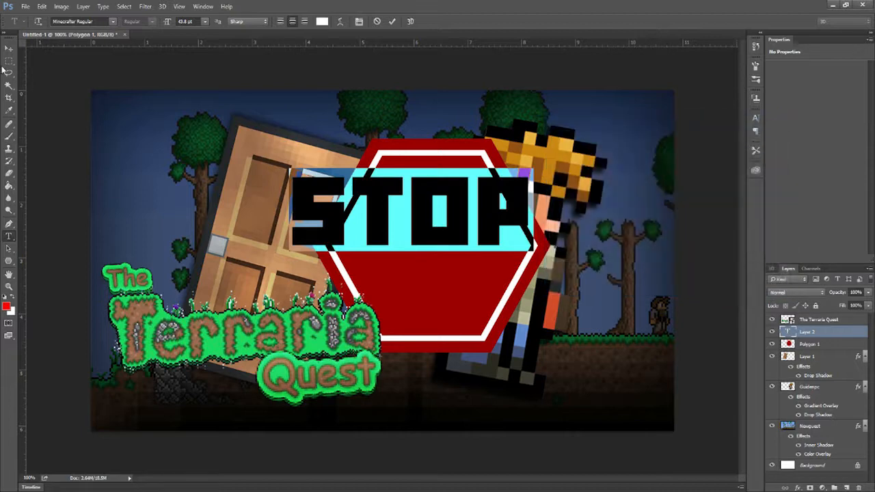
click(8, 49)
- Scale the STOP text proportionally to about 58.7% and centre it inside the hexagon
click(41, 6)
click(68, 186)
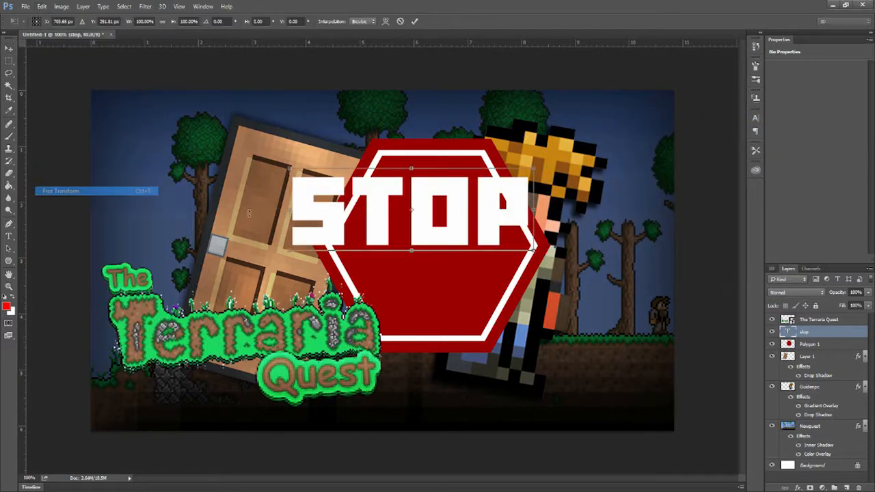
drag(532, 250, 472, 248)
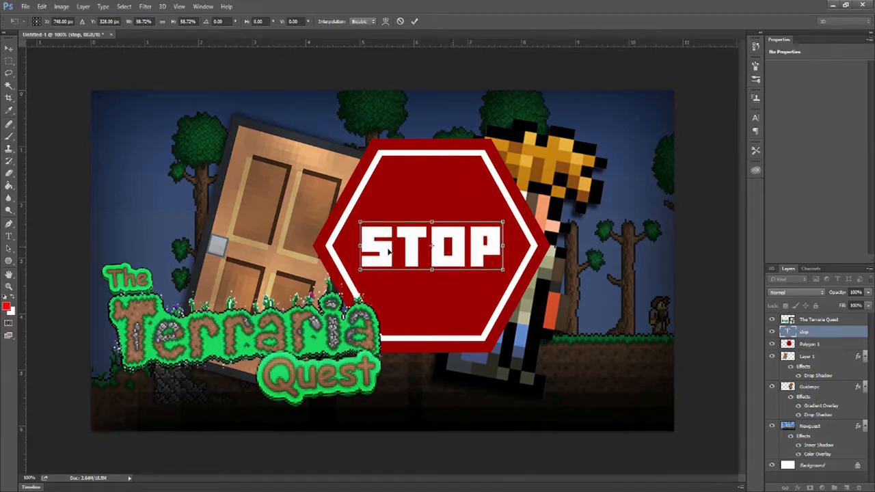
key(Return)
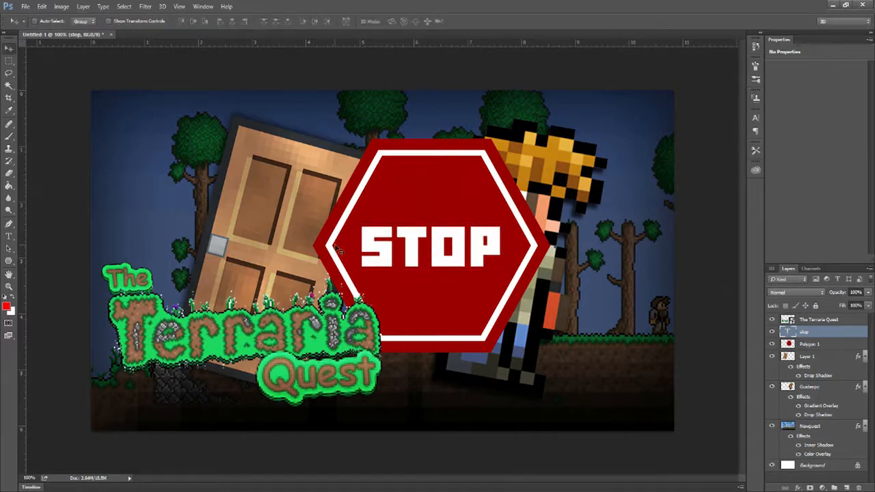
- Change the font of the STOP text to American Captain Regular
click(8, 235)
click(375, 228)
key(ctrl+a)
click(89, 22)
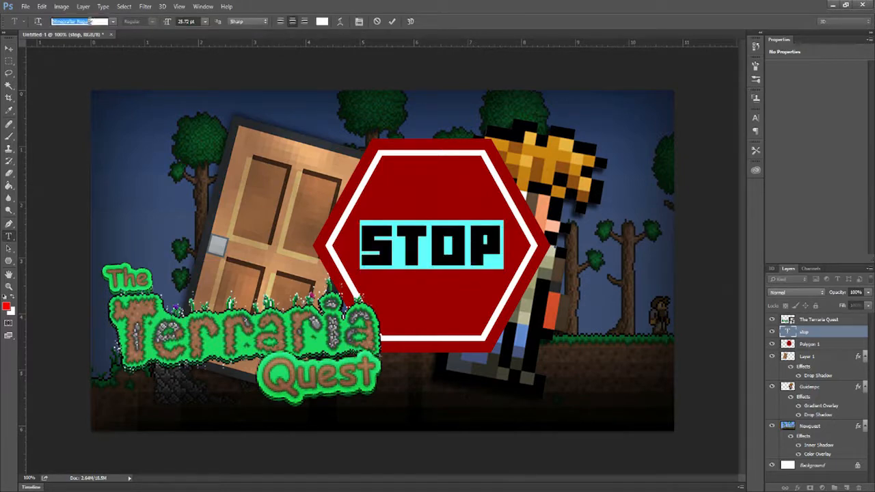
text(america)
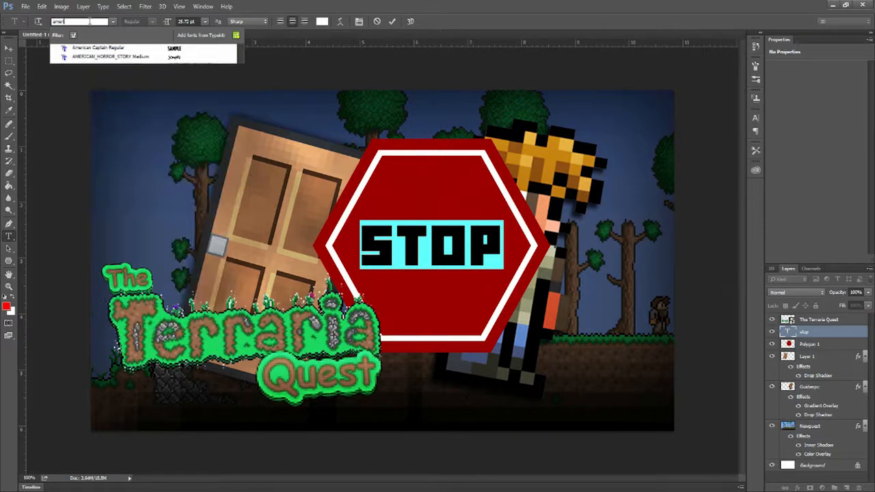
click(103, 47)
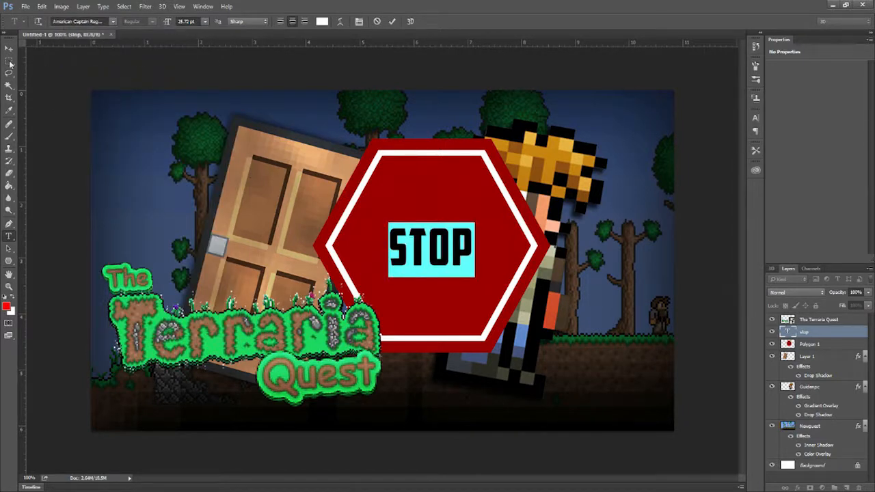
- Enlarge the STOP text to nearly fill the width inside the white border, and centre it in the hexagon
drag(167, 23, 176, 23)
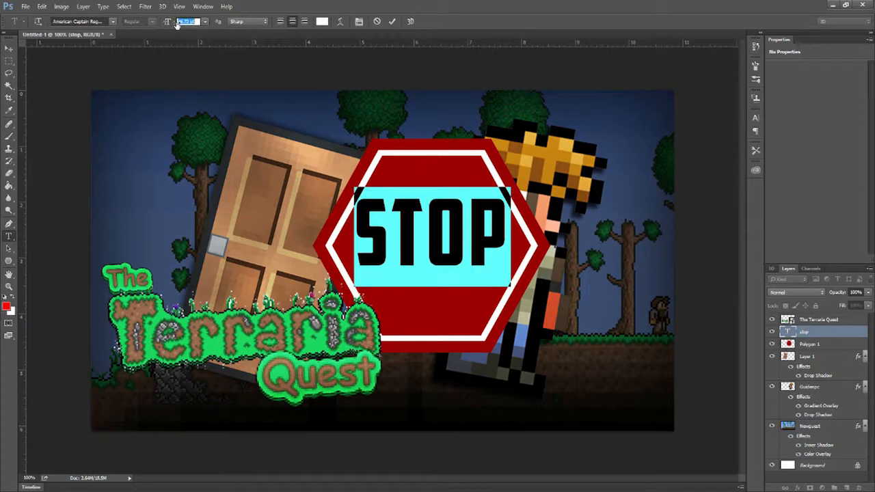
click(9, 49)
drag(431, 224, 430, 232)
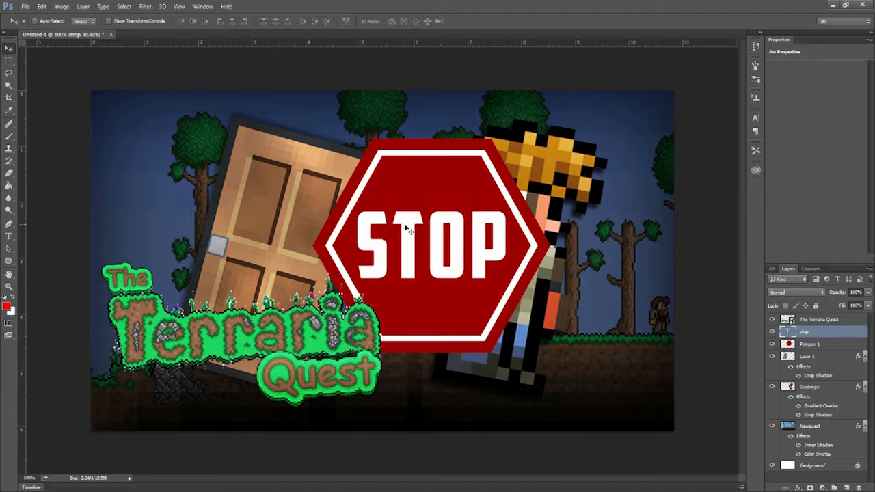
- Merge the STOP text and the hexagon into one layer
shift+click(834, 350)
right_click(835, 348)
click(761, 343)
- Add a Gradient Overlay to the merged stop sign with the Overlay blend mode and reduced opacity
double_click(844, 333)
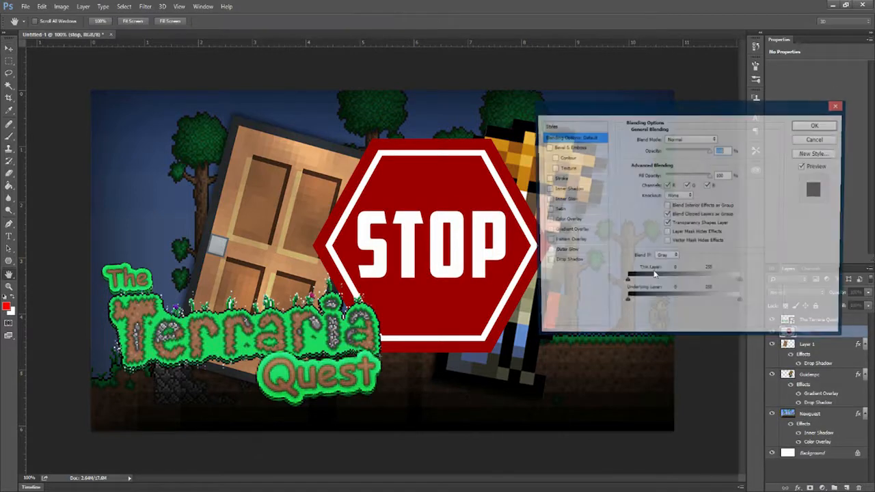
click(568, 230)
click(683, 139)
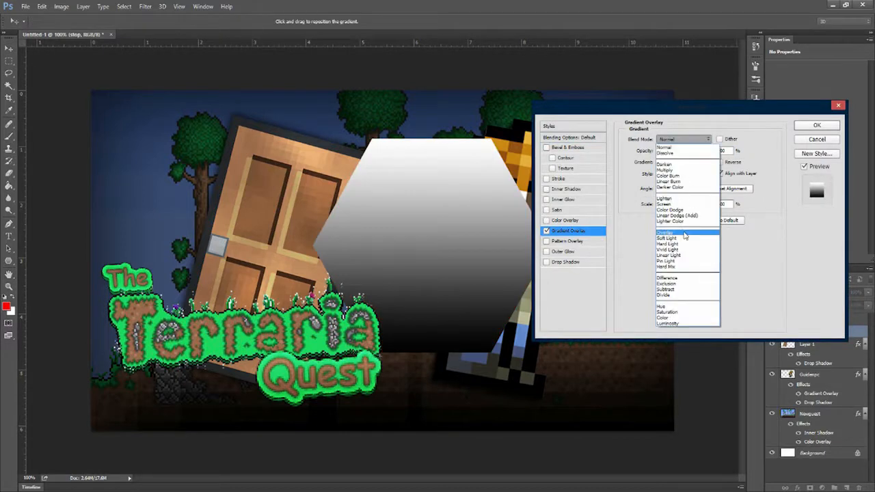
click(684, 233)
drag(708, 151, 680, 154)
- Add a drop shadow and a thin white outside stroke to the merged stop sign
click(572, 262)
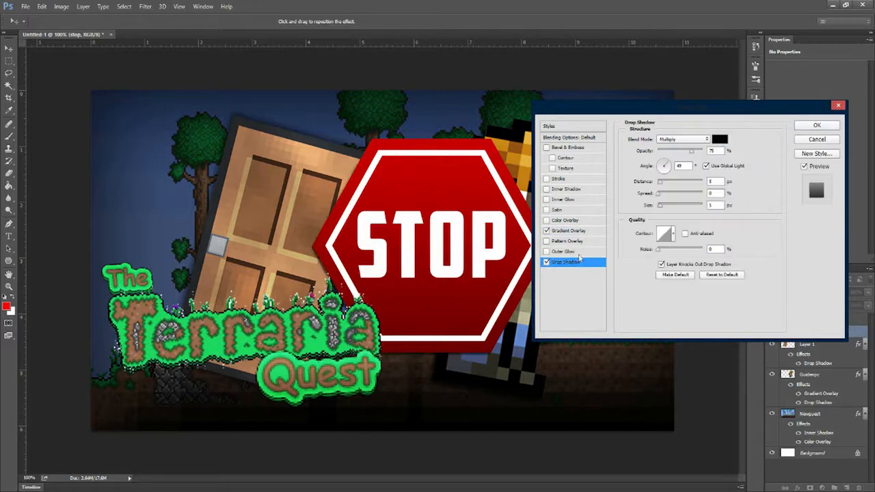
click(558, 178)
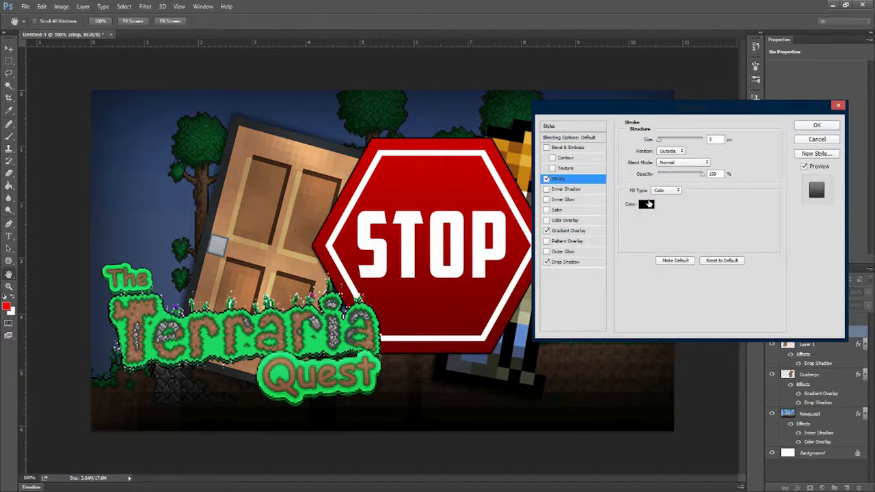
click(647, 203)
click(603, 169)
drag(605, 175, 580, 61)
click(764, 134)
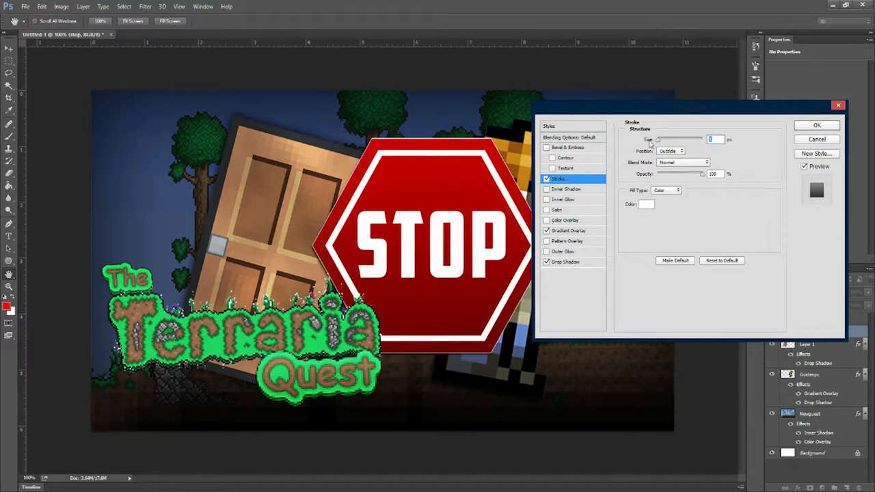
click(595, 263)
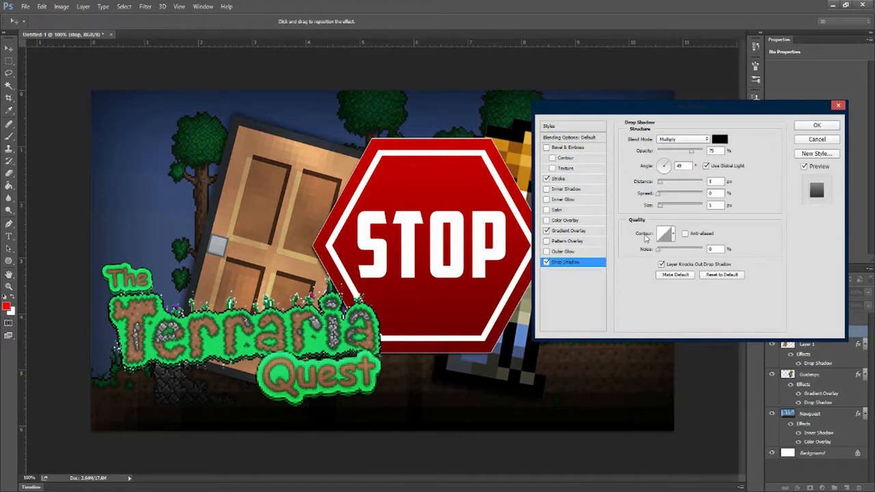
click(798, 129)
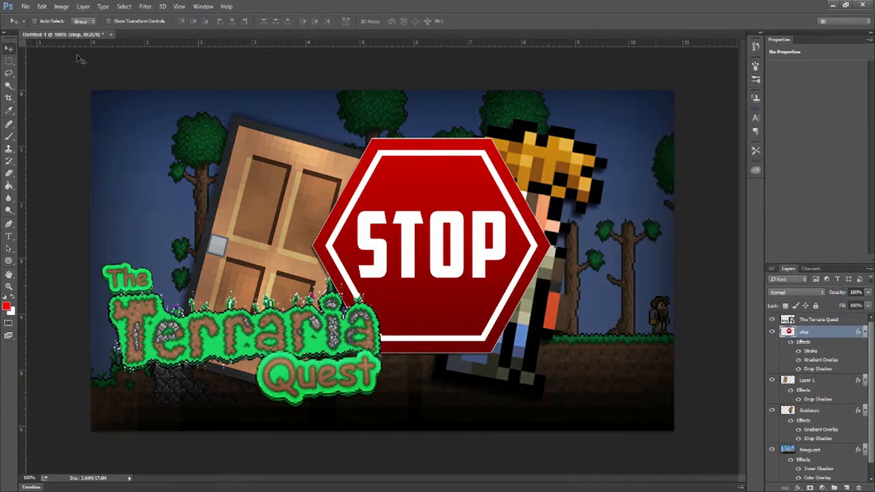
- Shrink the stop sign to about half size, tilt it slightly counterclockwise and place it over the door's upper-left corner
click(41, 6)
click(95, 191)
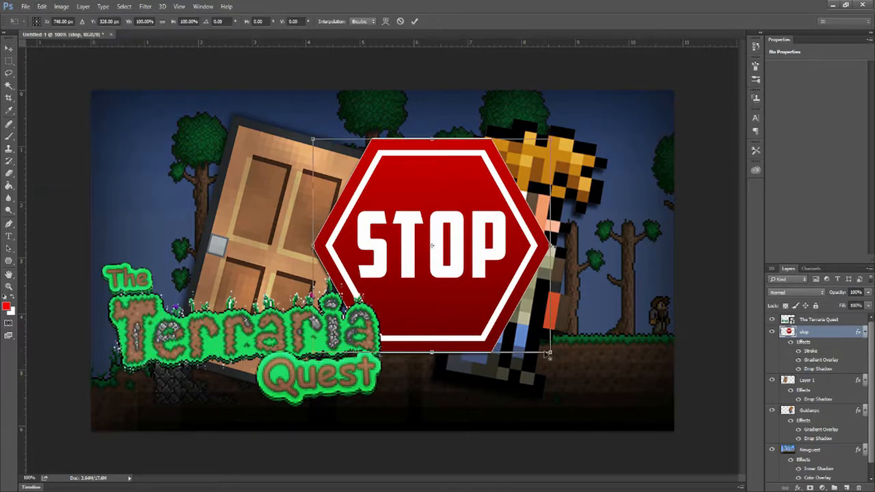
drag(550, 352, 511, 302)
drag(427, 243, 214, 211)
drag(311, 257, 272, 225)
drag(228, 199, 243, 172)
key(Return)
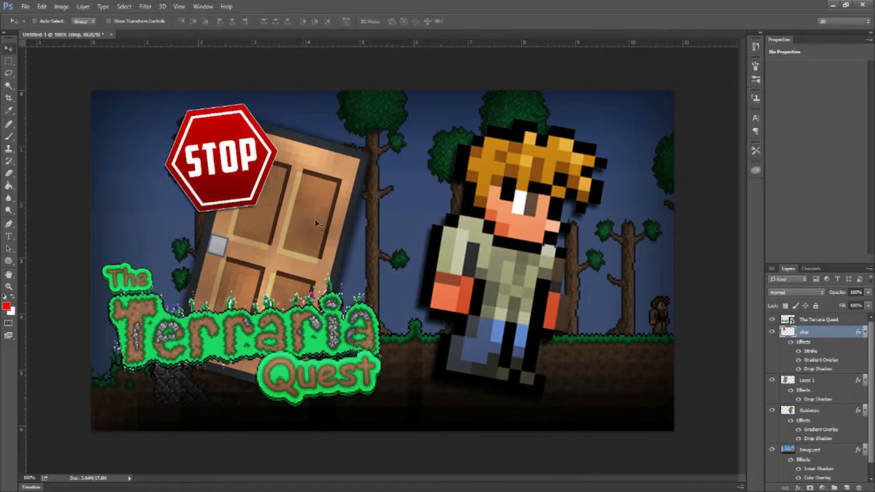
- Review the Gradient Overlay settings of the stop sign layer
double_click(836, 360)
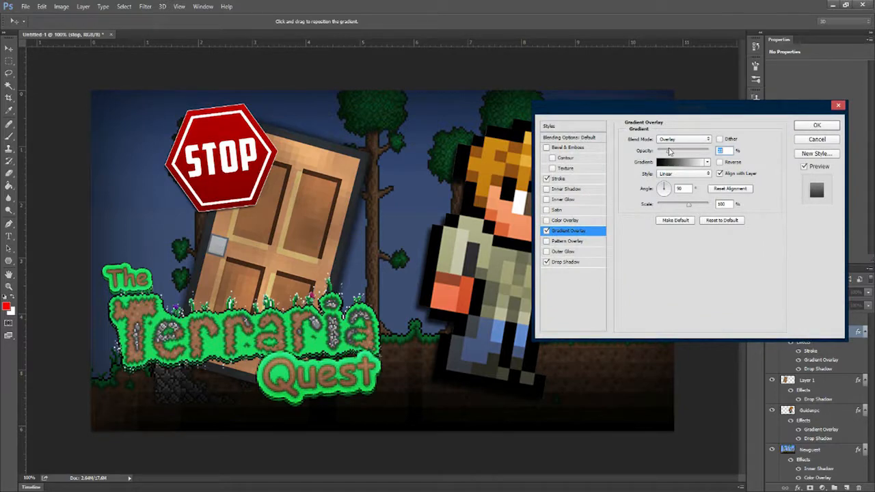
key(Return)
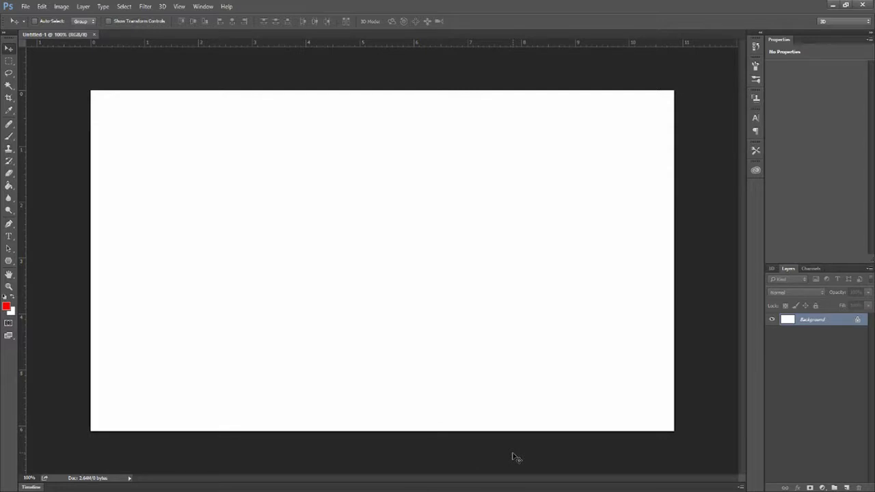
- Set the foreground colour to orange ff7e00 and fill the blank white background with it
click(7, 308)
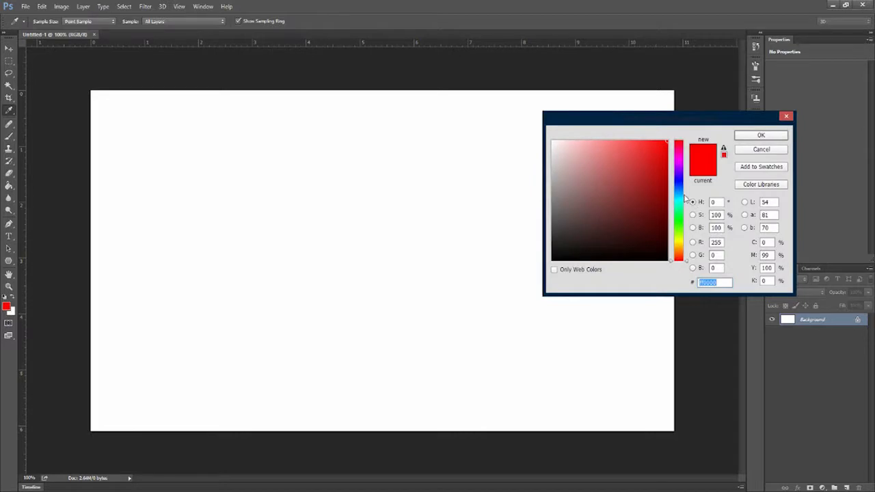
drag(675, 246, 680, 255)
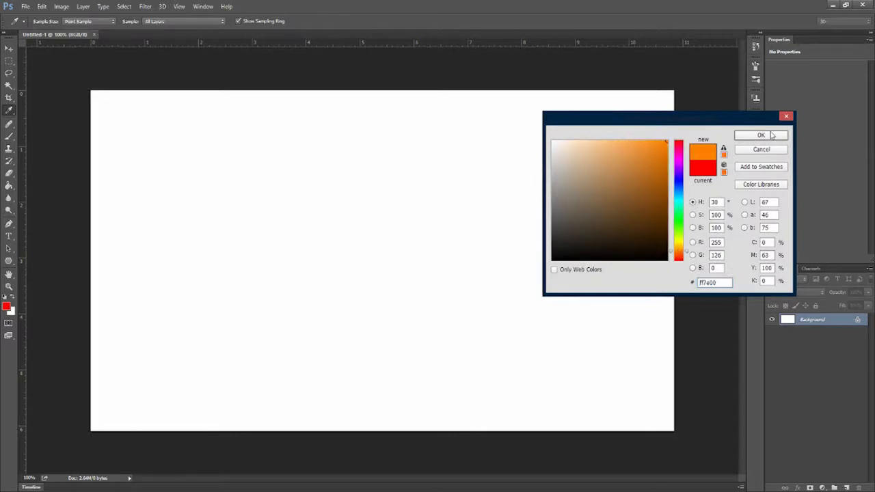
click(750, 136)
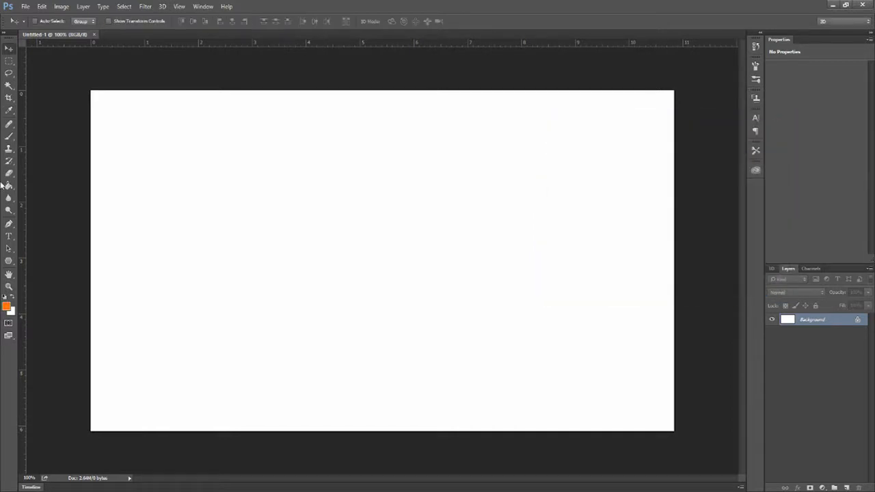
key(g)
click(220, 203)
click(402, 232)
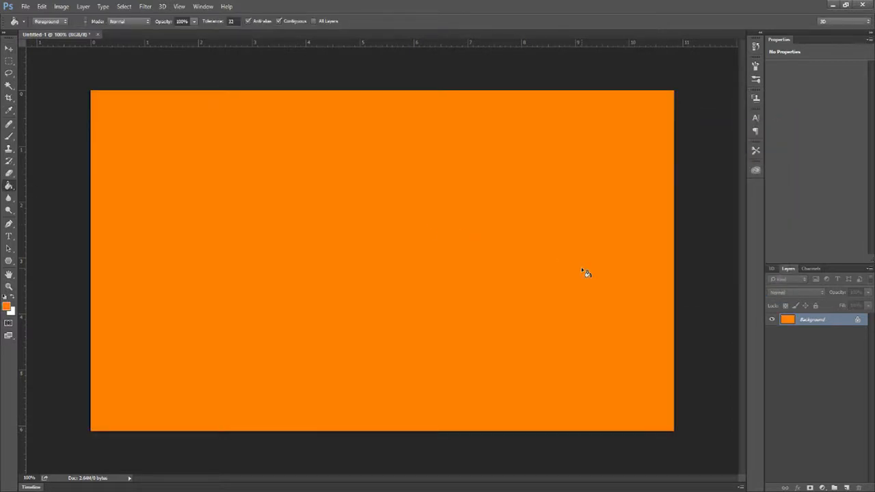
- Unlock the orange background and add a reversed radial Gradient Overlay in Overlay mode at 150% scale and reduced opacity
double_click(831, 319)
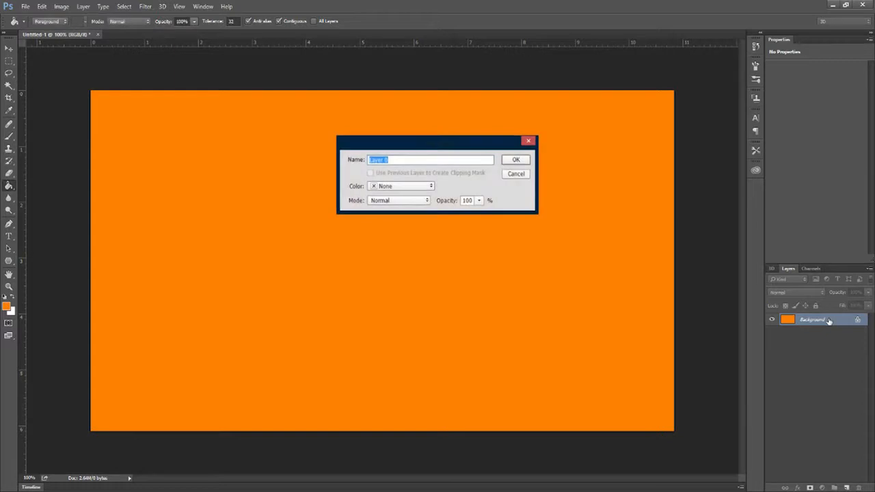
key(Return)
double_click(831, 320)
click(568, 229)
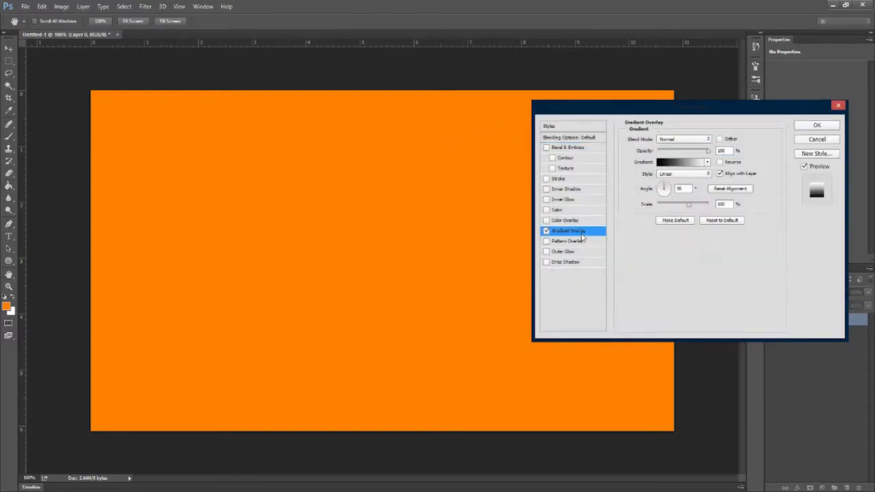
click(682, 174)
click(675, 188)
click(683, 139)
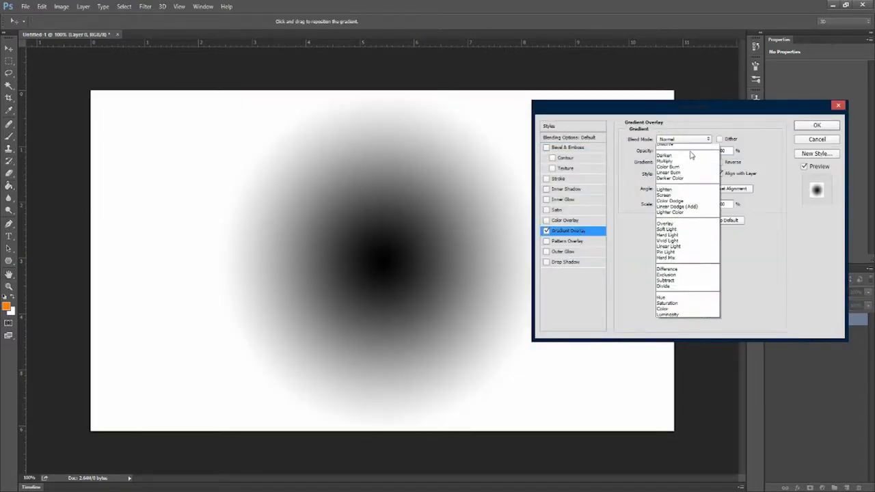
click(684, 236)
drag(688, 205, 742, 207)
click(727, 162)
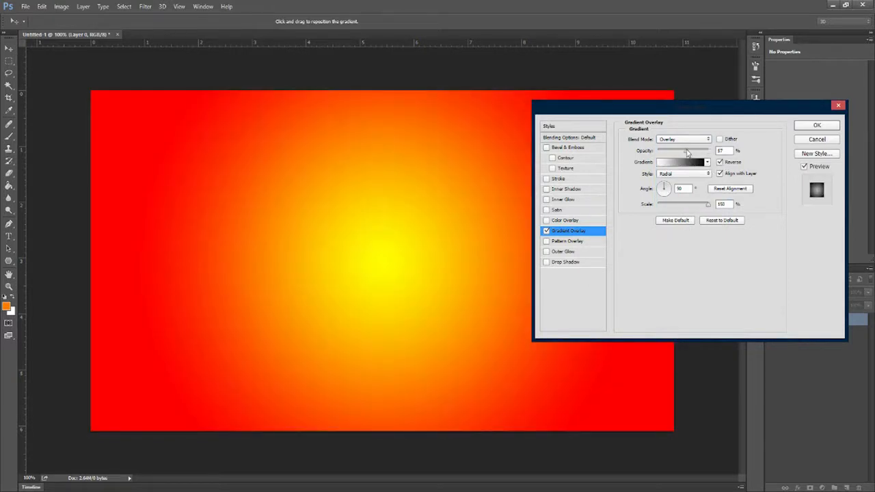
mouse_move(688, 152)
mouse_down()
mouse_move(666, 149)
mouse_move(675, 144)
mouse_up()
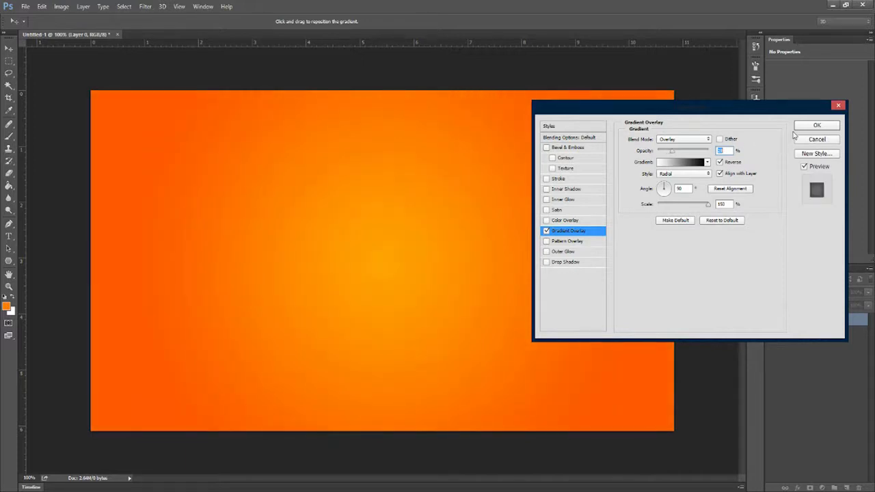
click(816, 125)
- Add the text PROP HUNT on two lines in American Captain and move it fully onto the canvas's left half
click(8, 236)
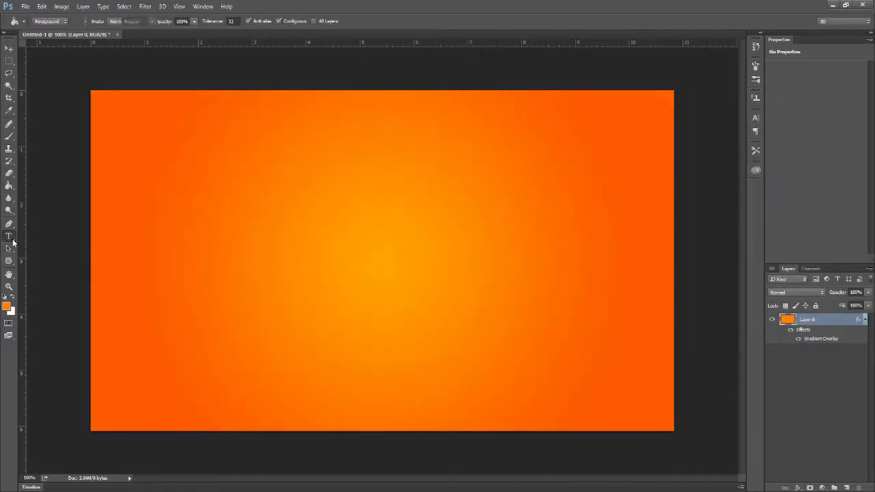
click(160, 189)
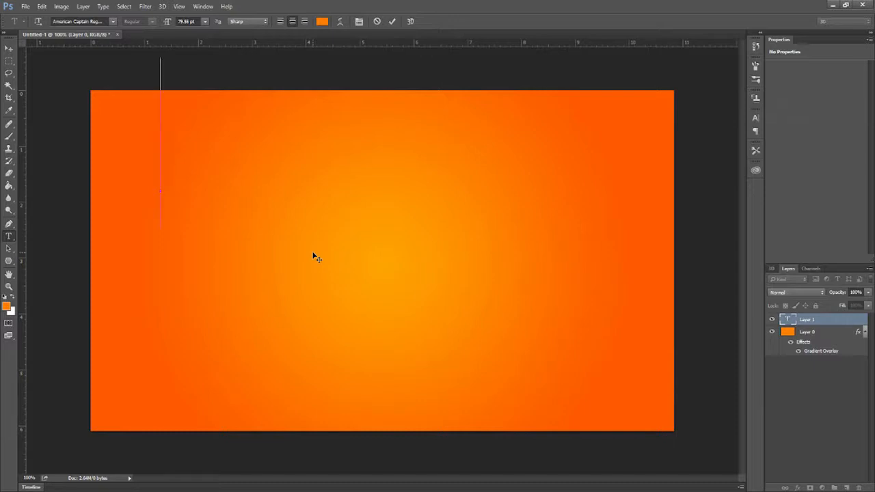
text(PROP)
key(Return)
text(H)
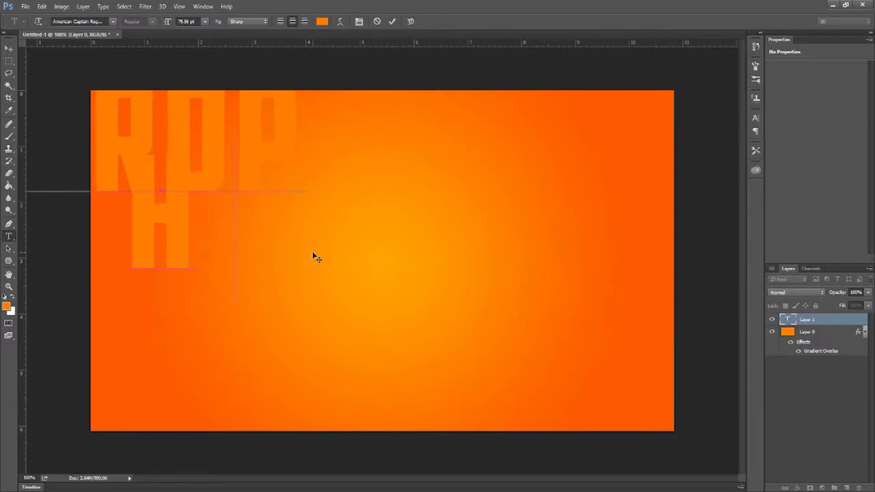
text(UNT)
click(9, 48)
drag(283, 233, 144, 24)
- Enlarge only the word HUNT to 83.56 pt so its width better matches PROP
click(9, 236)
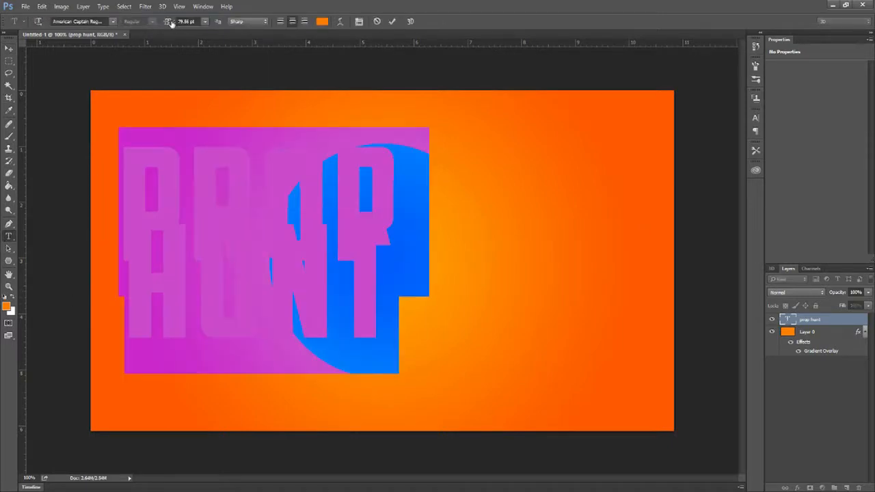
click(335, 273)
drag(401, 273, 101, 290)
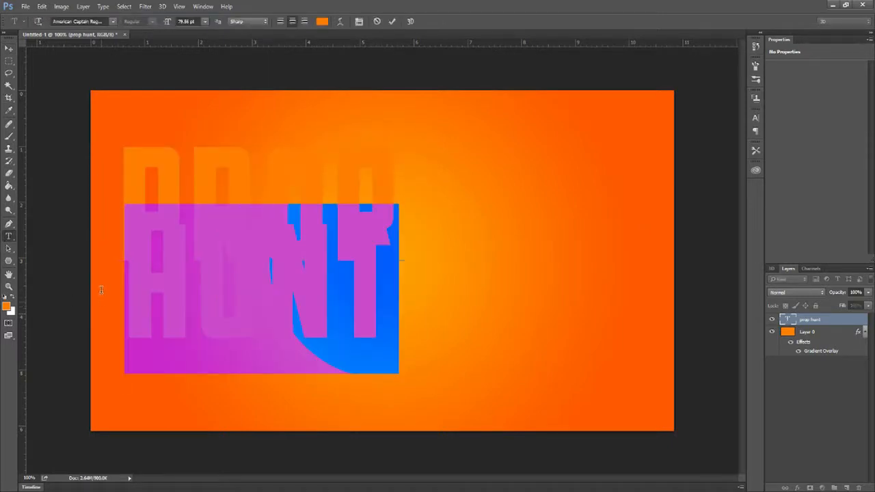
drag(166, 25, 169, 26)
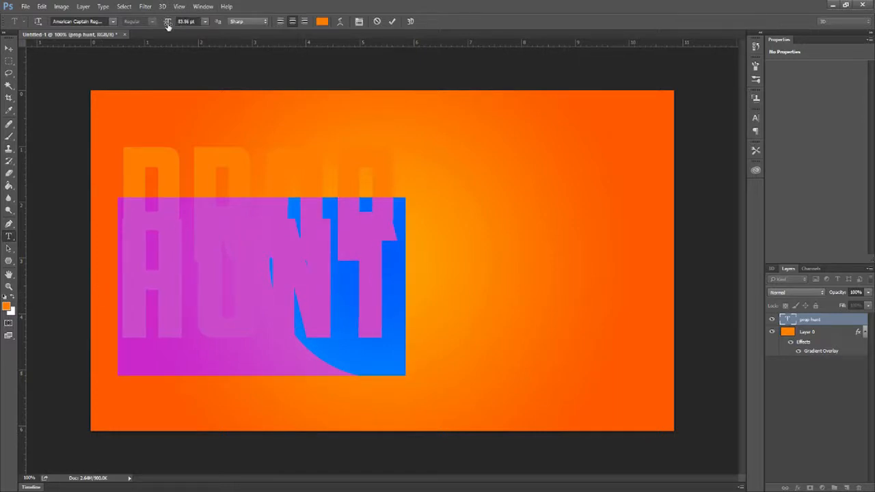
- Colour both lines of the title white and increase their leading to 63.01 pt
click(414, 294)
drag(414, 293, 420, 5)
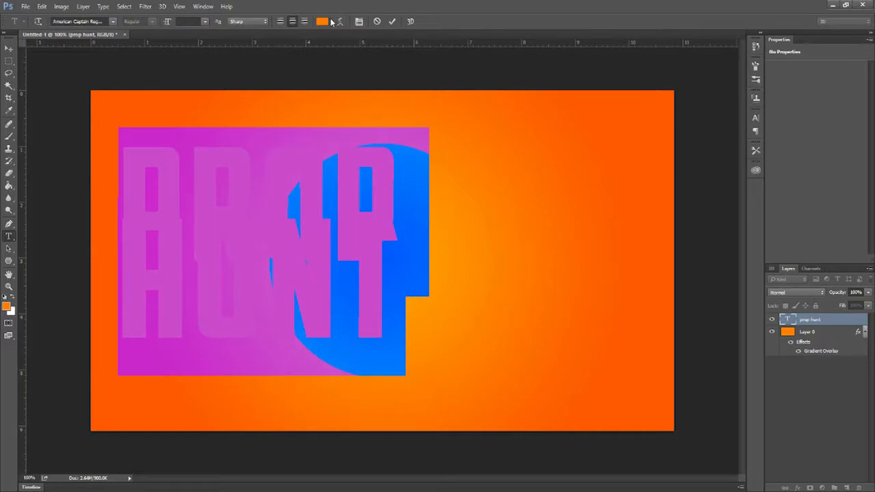
click(322, 21)
click(554, 142)
click(757, 138)
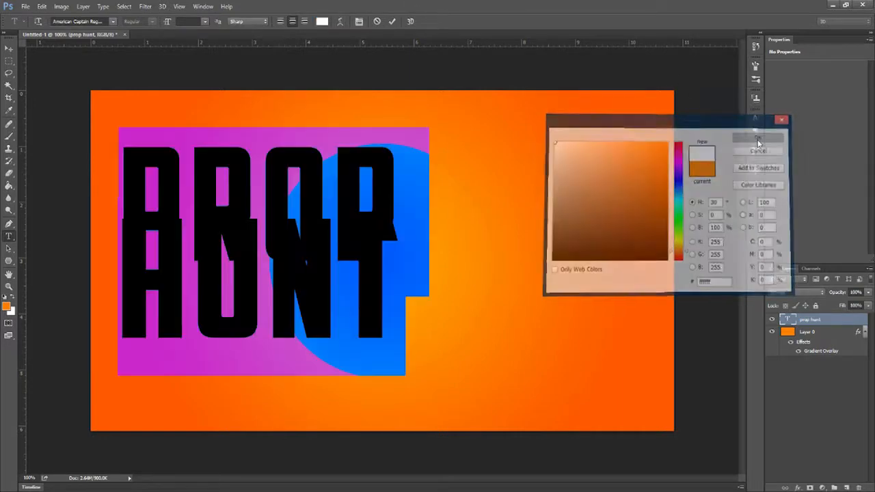
click(754, 120)
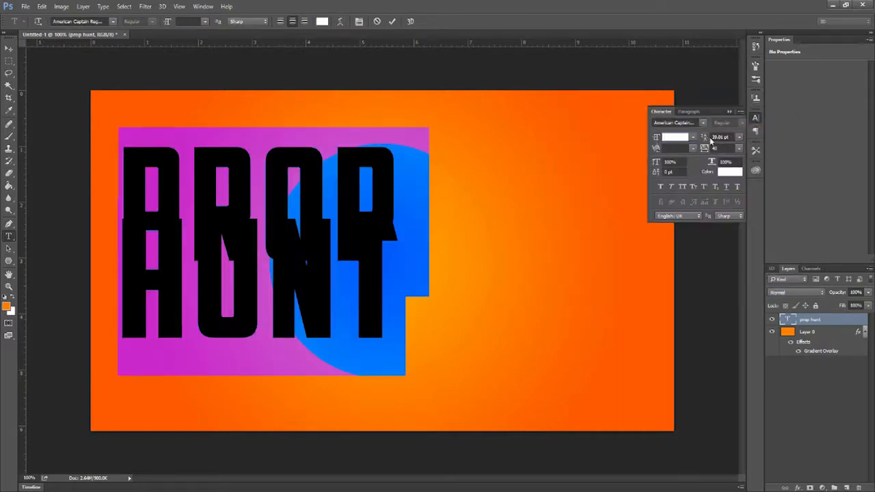
drag(708, 140, 719, 139)
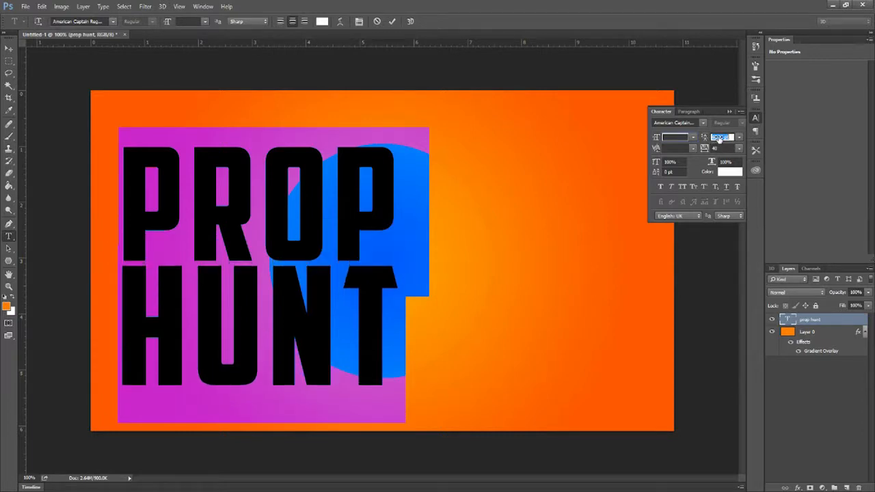
- Scale the PROP HUNT title down slightly and centre it vertically in the left half of the canvas
click(9, 49)
click(42, 6)
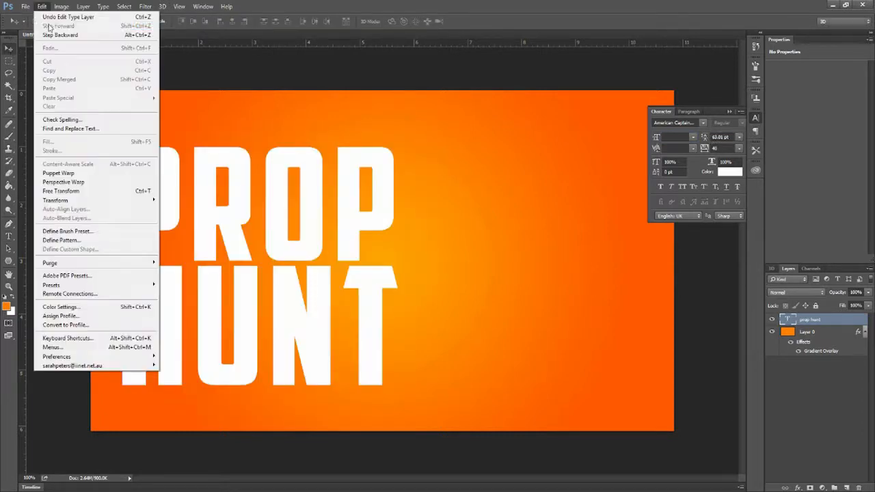
click(68, 193)
drag(287, 305, 282, 290)
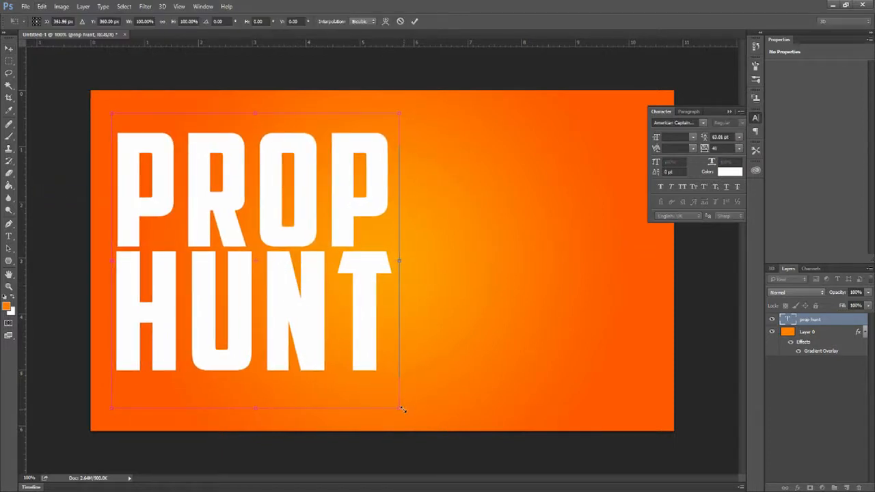
drag(401, 408, 391, 390)
key(Return)
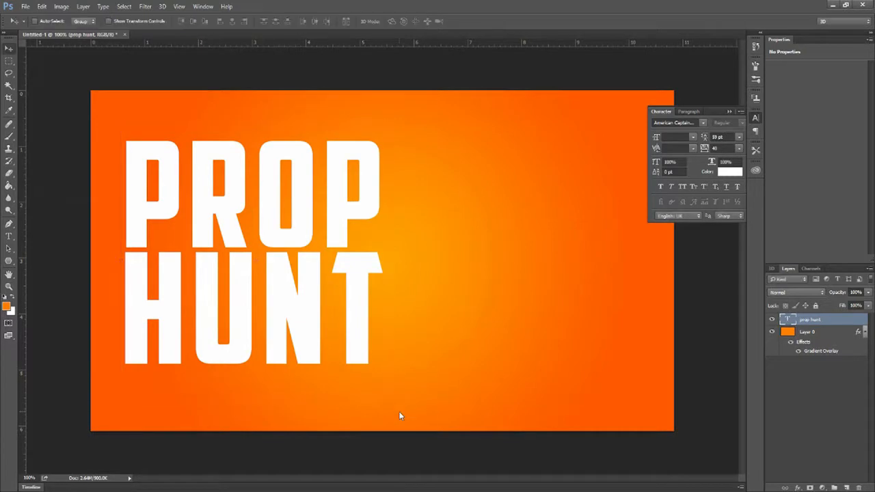
key(shift+Down)
key(shift+Down)
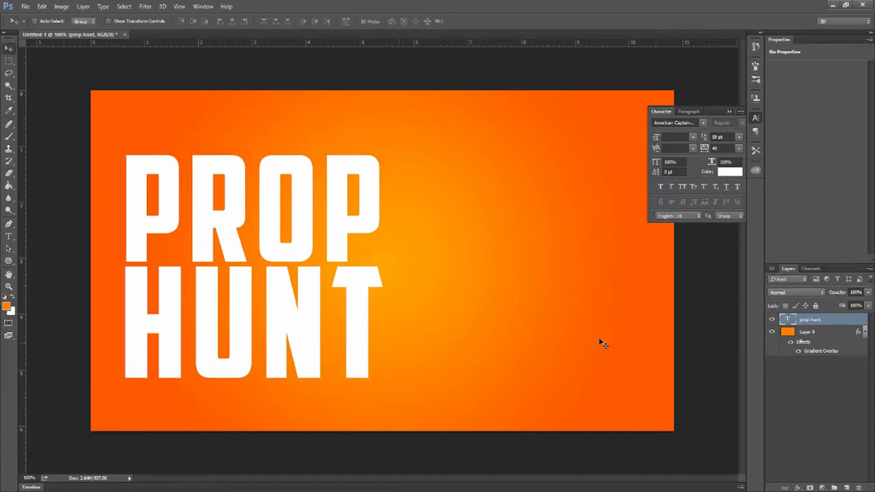
- Give the PROP HUNT title a faint black-to-white linear gradient overlay and a 5 px drop shadow, leaving it without a stroke
double_click(833, 322)
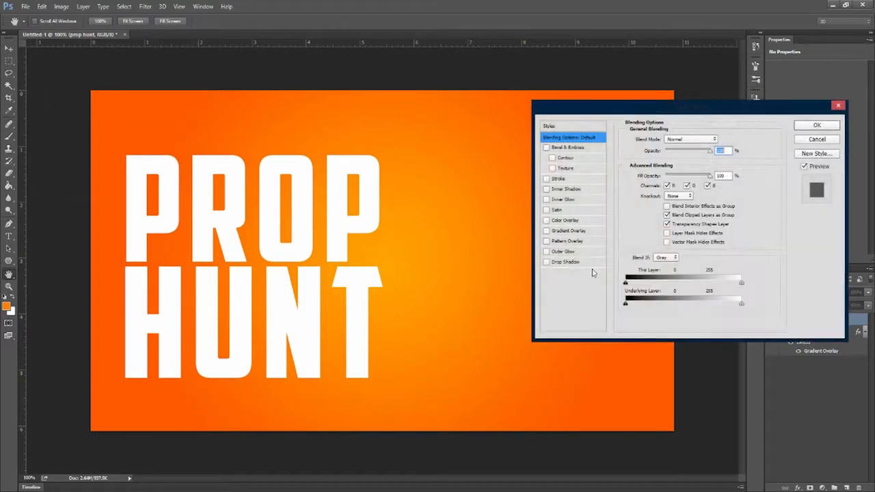
click(571, 233)
drag(705, 151, 669, 153)
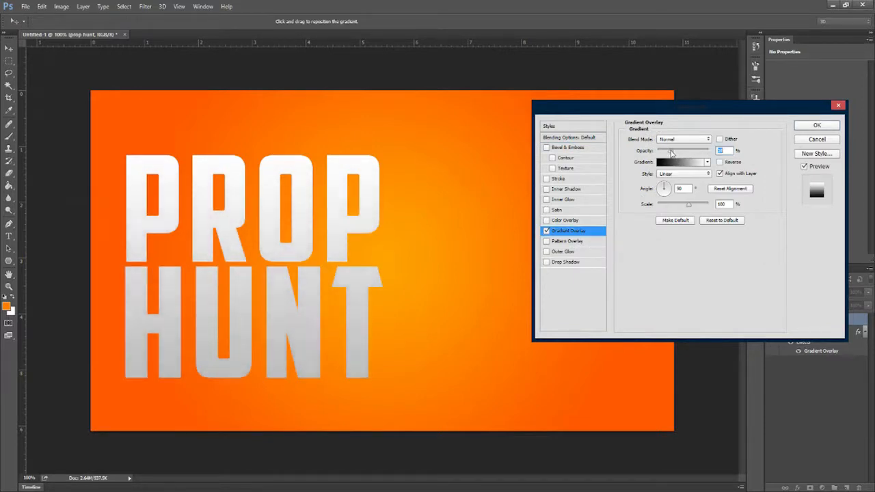
click(563, 263)
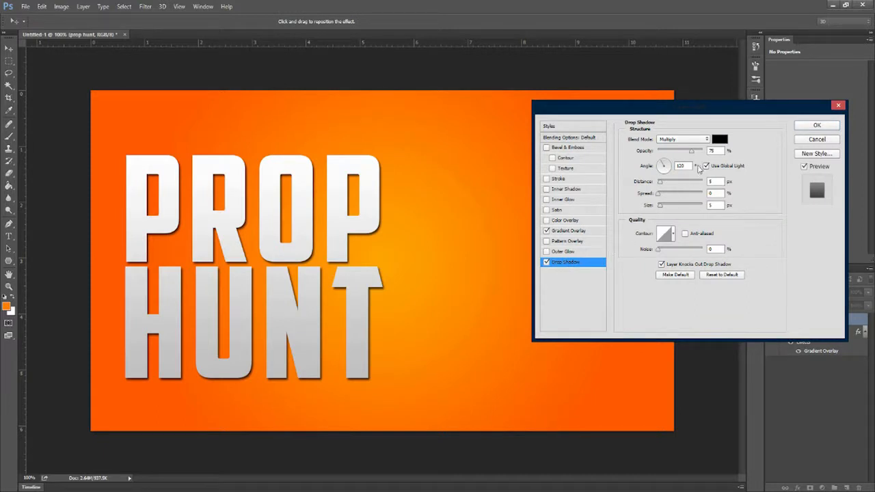
click(566, 180)
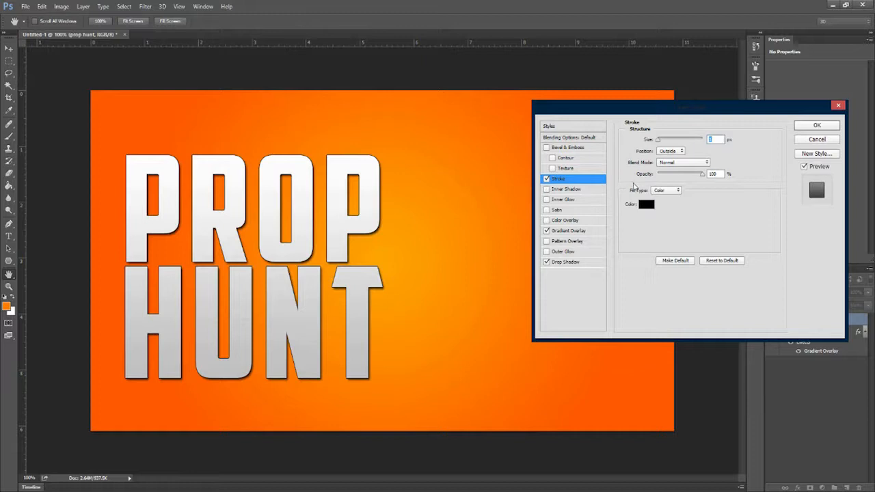
click(546, 179)
- Add a smooth inner bevel to the title with 1000% depth, 6% shadow opacity and minimal highlight opacity
click(567, 147)
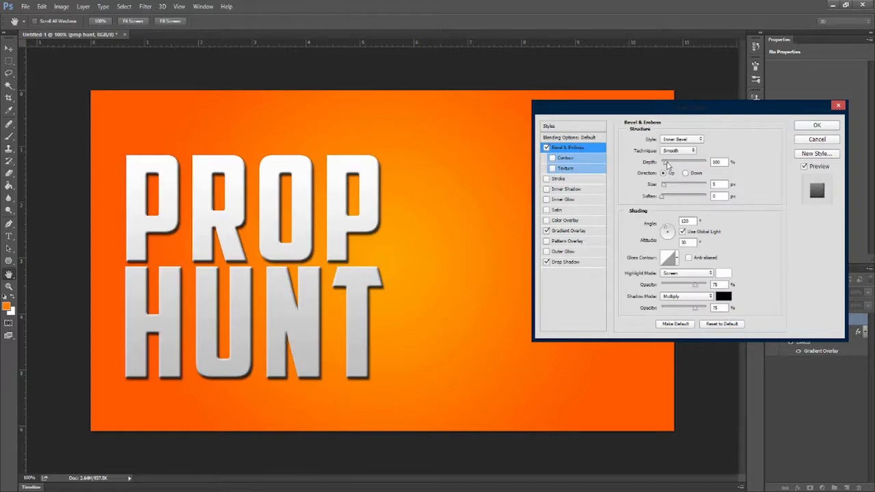
drag(667, 165, 785, 165)
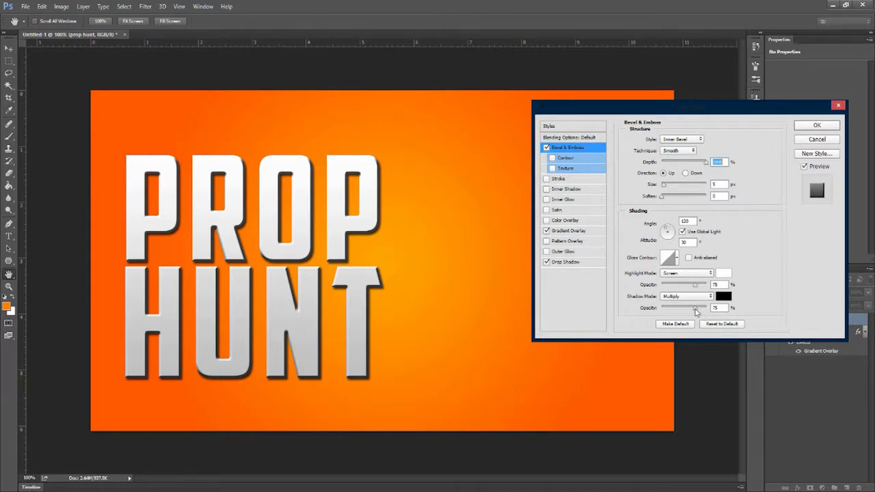
mouse_move(695, 311)
mouse_down()
mouse_move(664, 310)
mouse_move(637, 292)
mouse_up()
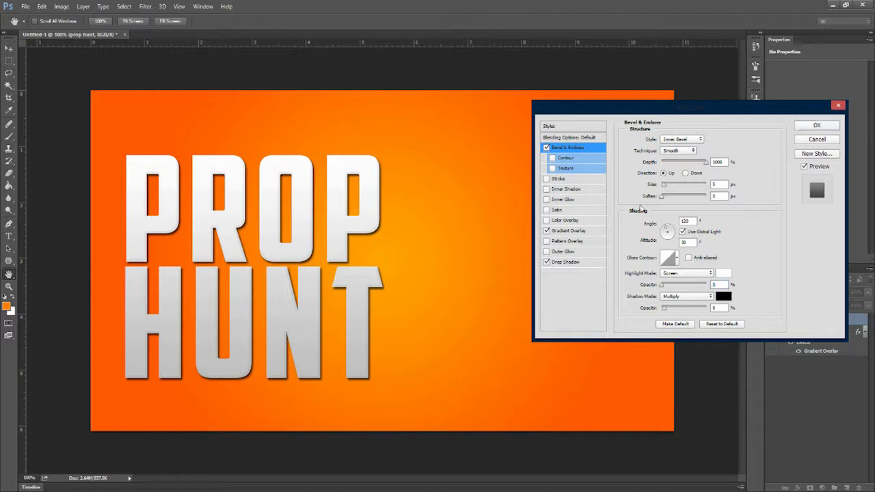
- Add a white inner glow to the title in Overlay mode with reduced opacity and 35% choke, and apply the styles
click(568, 200)
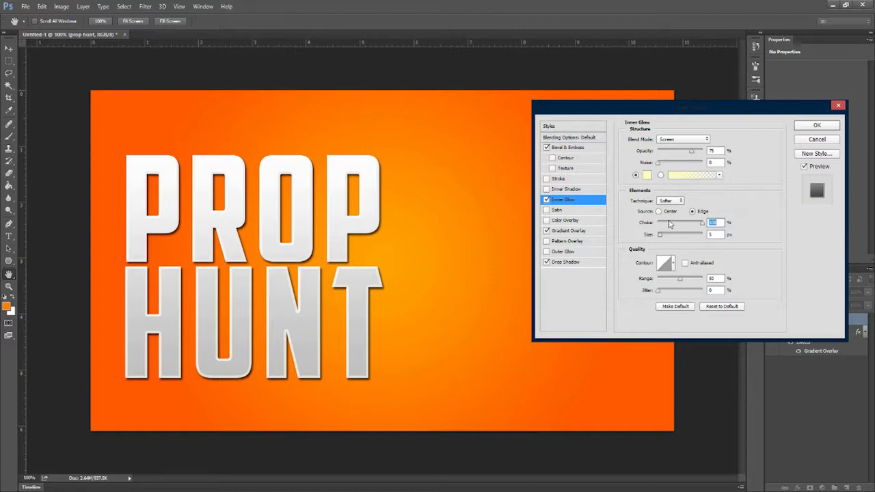
click(673, 223)
click(683, 140)
click(671, 237)
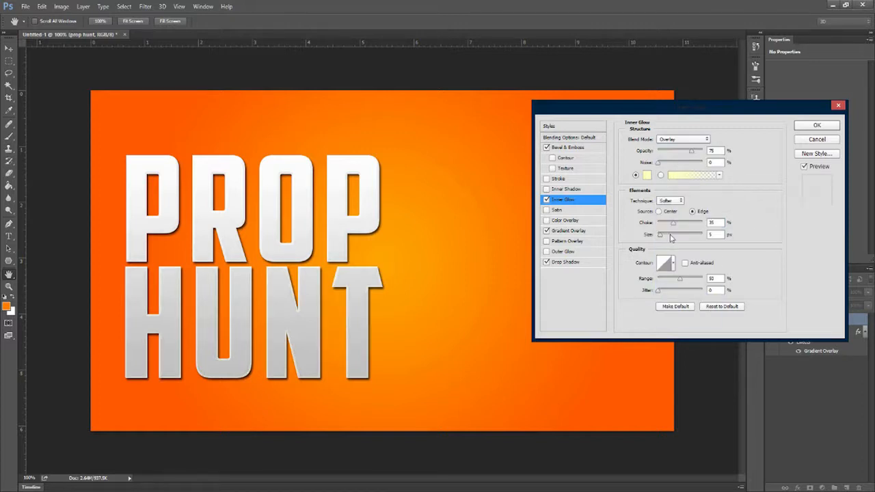
click(646, 175)
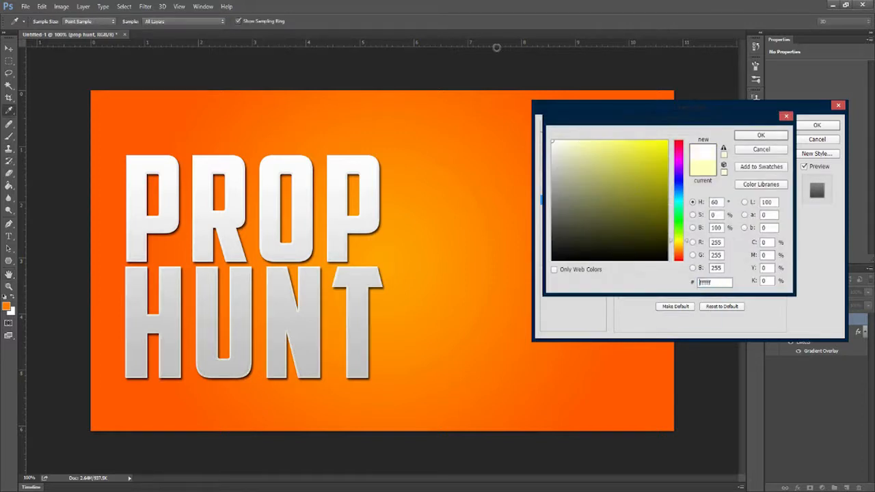
click(772, 135)
drag(683, 155, 674, 155)
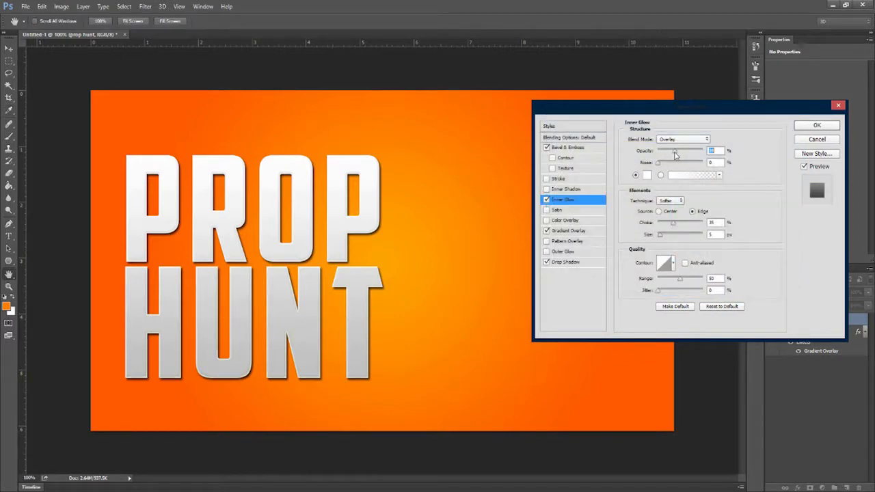
click(815, 125)
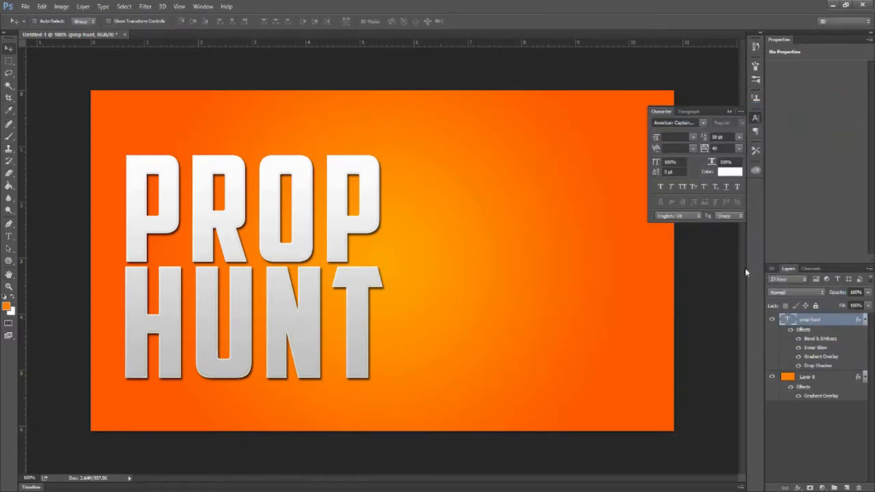
- Start a new text layer on the orange background beside the word PROP
click(9, 235)
click(453, 199)
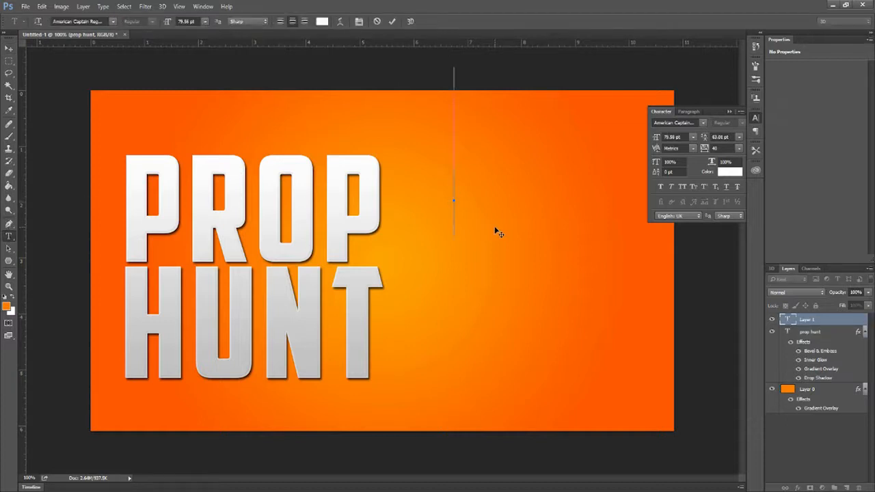
text(5)
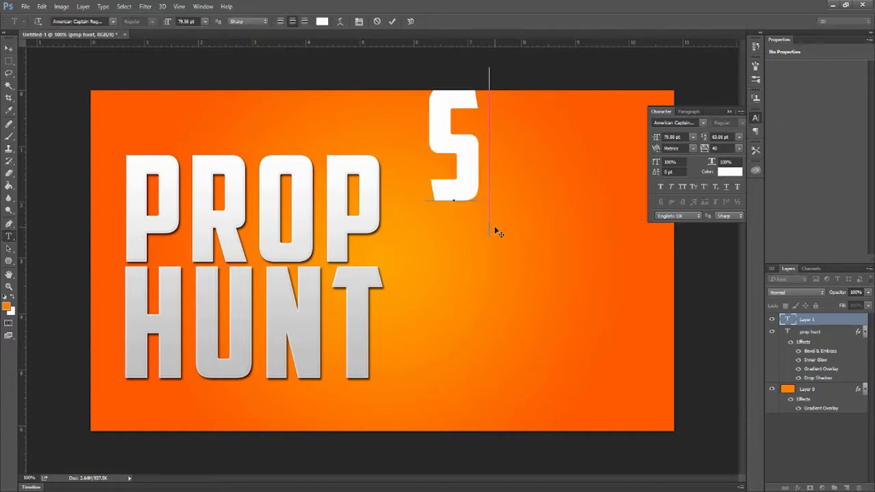
key(BackSpace)
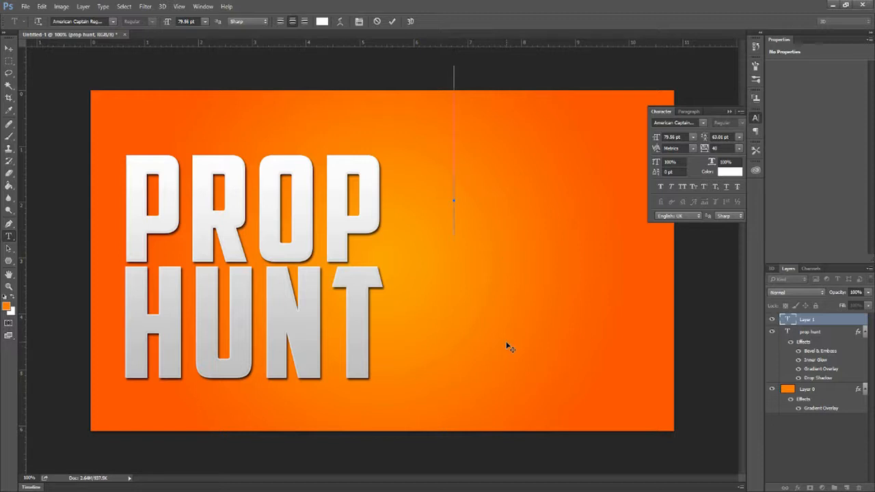
text(TWIS)
key(BackSpace)
key(BackSpace)
key(BackSpace)
key(BackSpace)
- Enter the word BATMAN and set its font to Mister Television Regular
text(BAT)
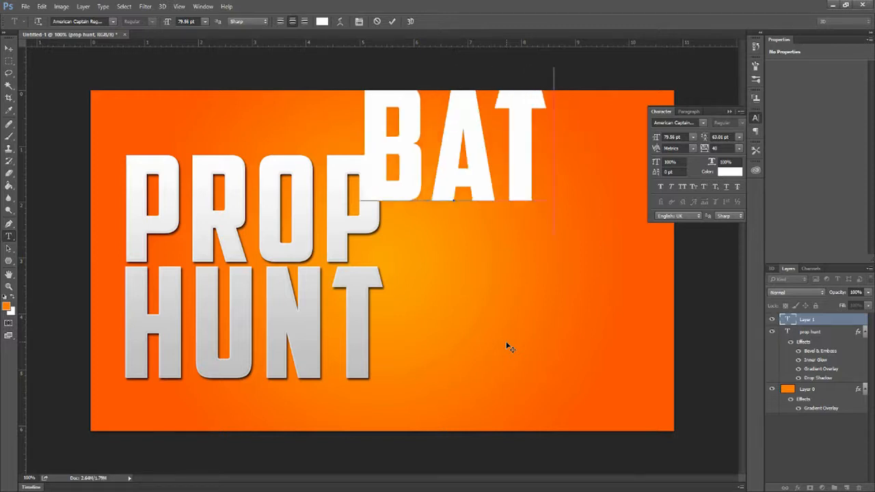
text(MAN)
key(ctrl+a)
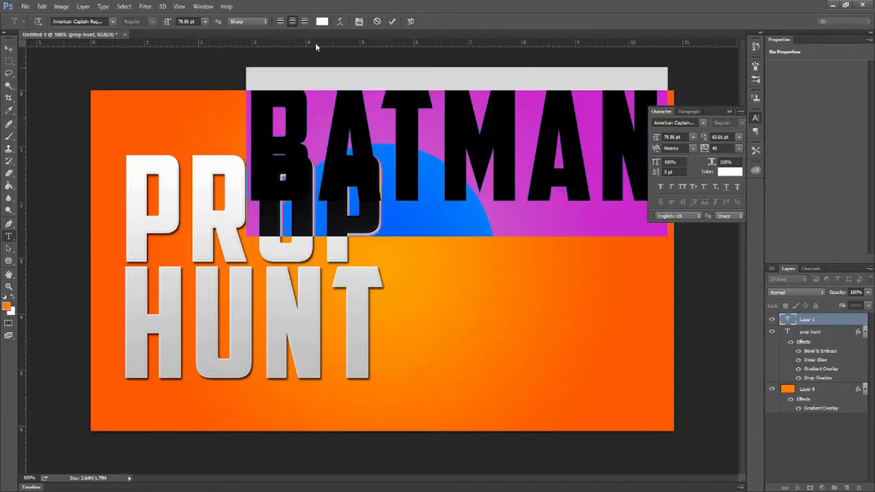
click(112, 21)
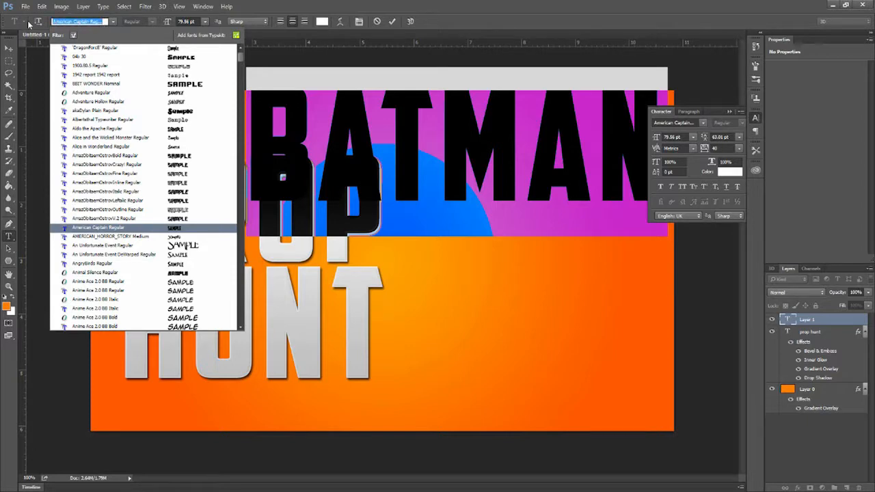
text(MISTER)
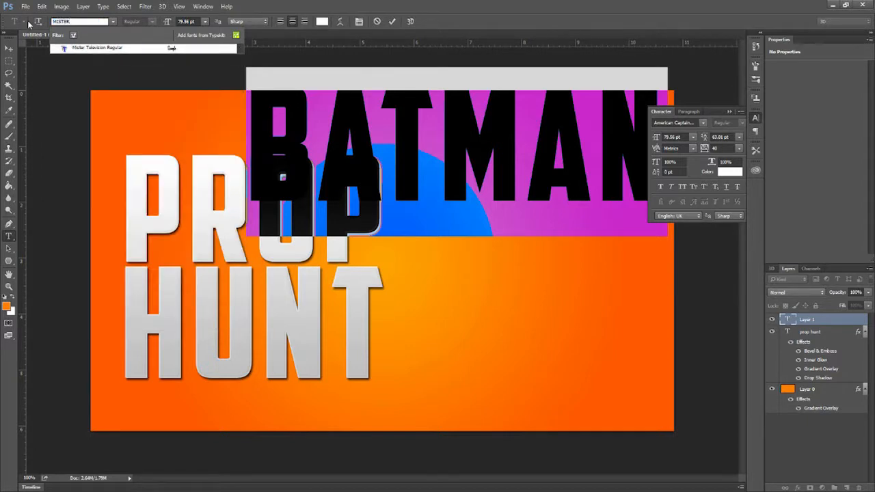
click(108, 47)
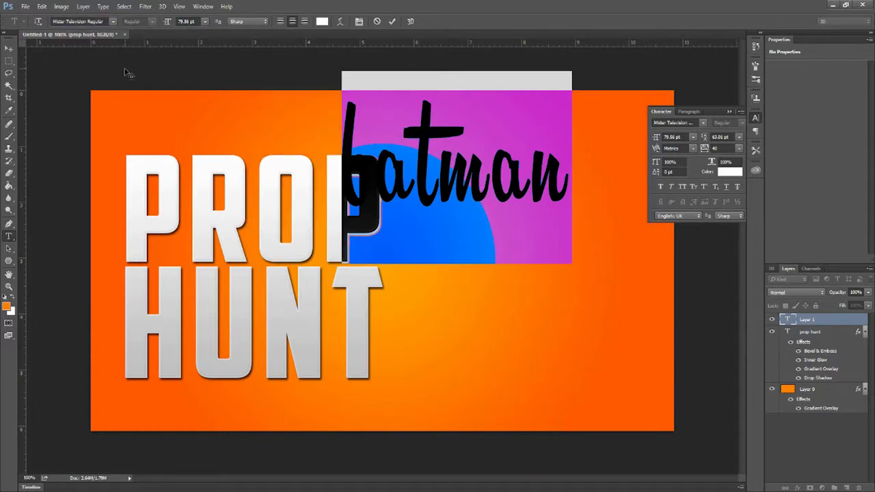
- Retype the word as Batman with only a capital B and move it to overlap the upper right part of PROP
text(batm)
key(BackSpace)
key(BackSpace)
key(BackSpace)
key(BackSpace)
text(B)
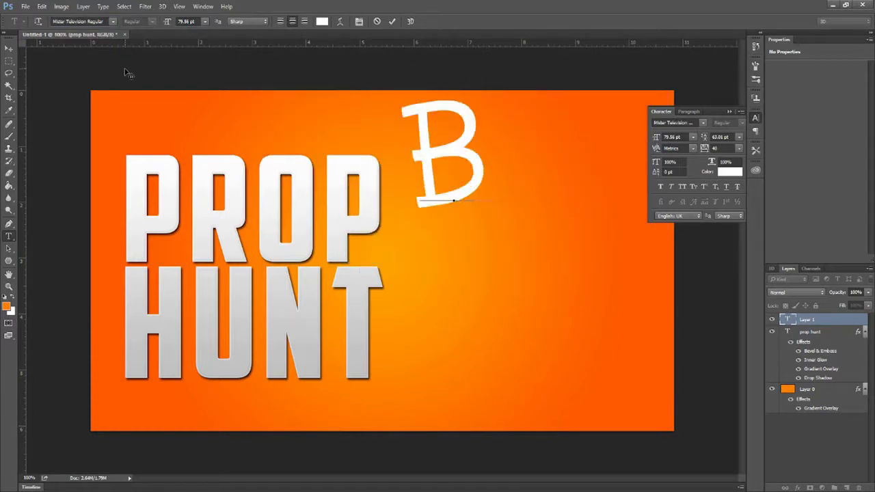
text(atman)
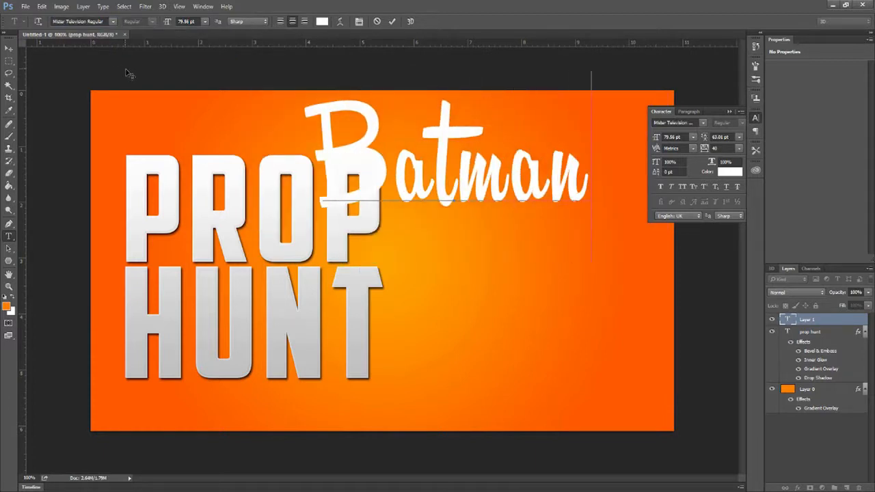
click(9, 48)
drag(413, 184, 335, 191)
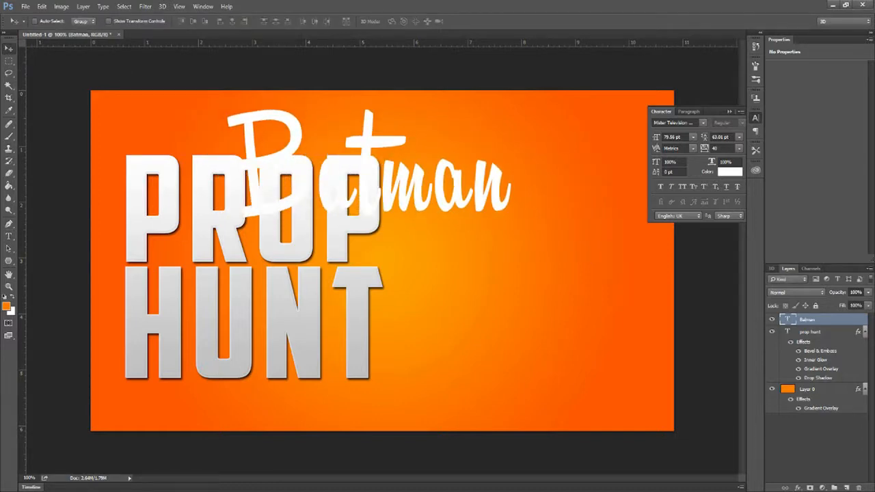
- Give Batman a gradient overlay from the Orange, Yellow, Orange preset and recolour its starting stop to ffd800
double_click(848, 322)
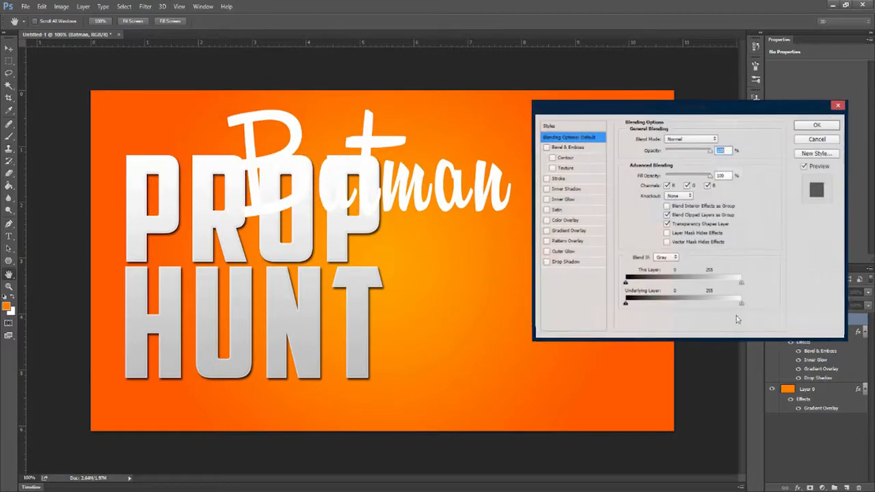
click(567, 231)
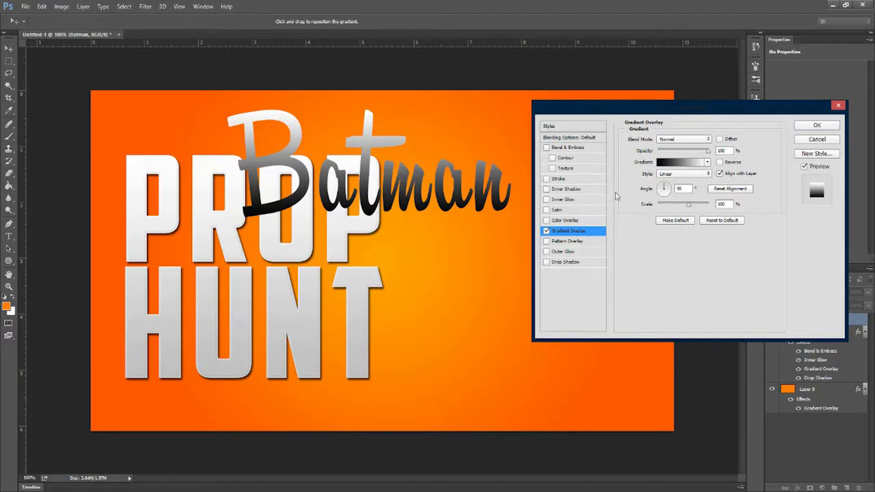
click(679, 163)
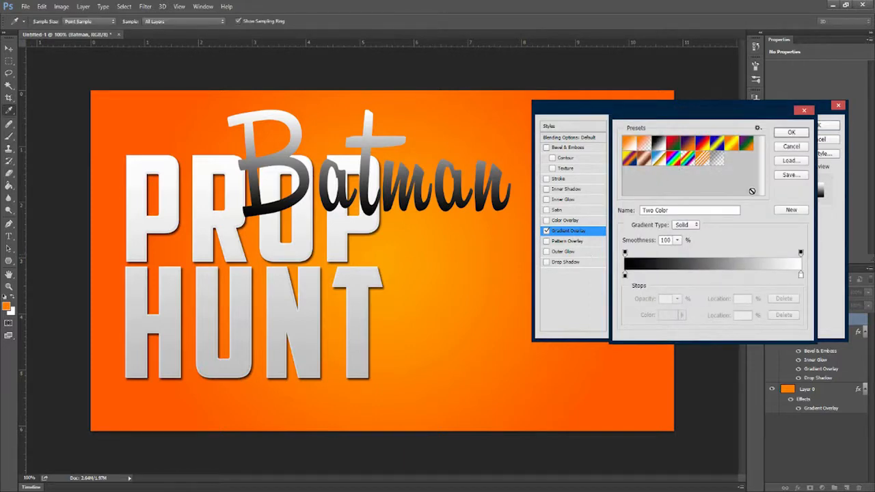
click(731, 145)
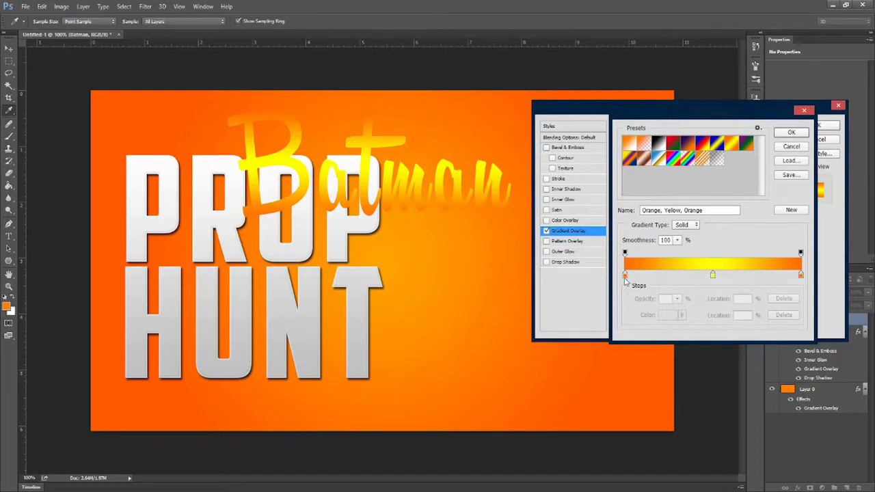
double_click(623, 276)
click(698, 115)
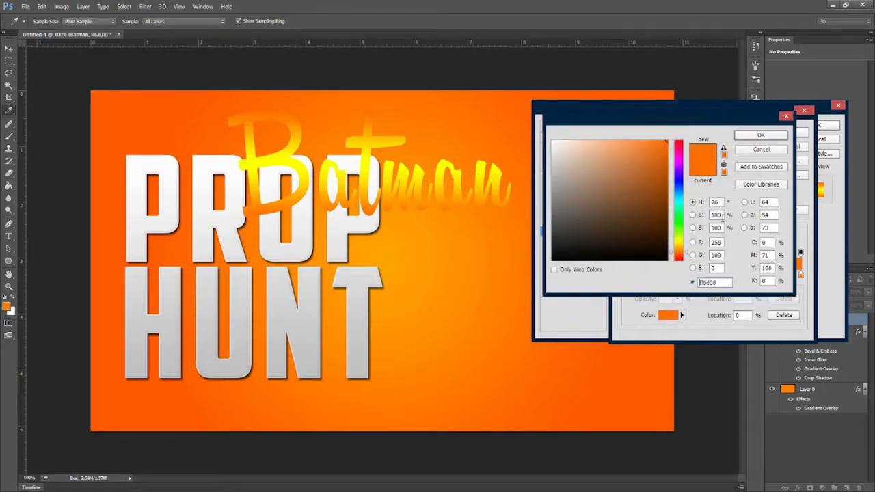
drag(685, 249, 682, 244)
click(760, 135)
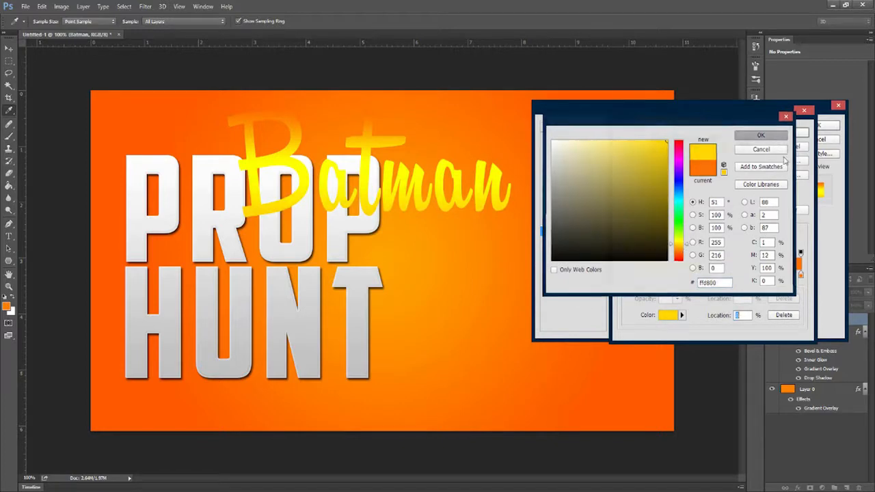
- Recolour the gradient's end stop to ffc600 and add a 5 px drop shadow to Batman
double_click(801, 276)
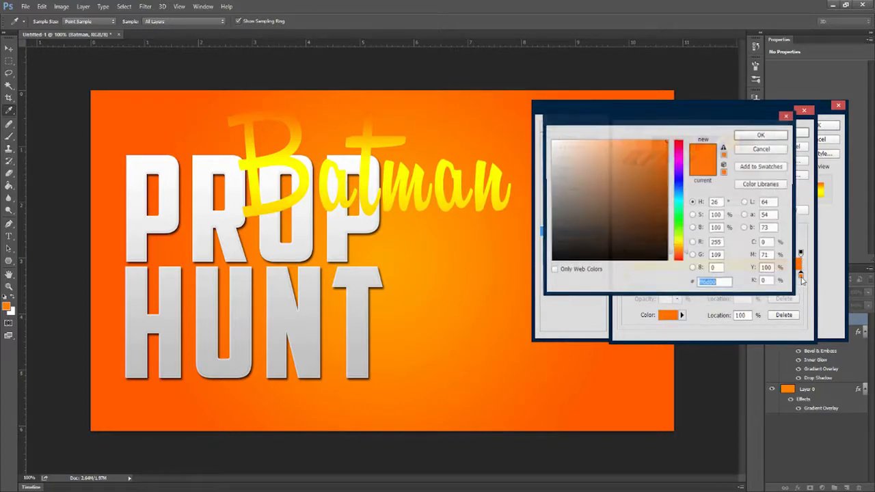
click(679, 245)
click(627, 207)
drag(643, 179, 743, 125)
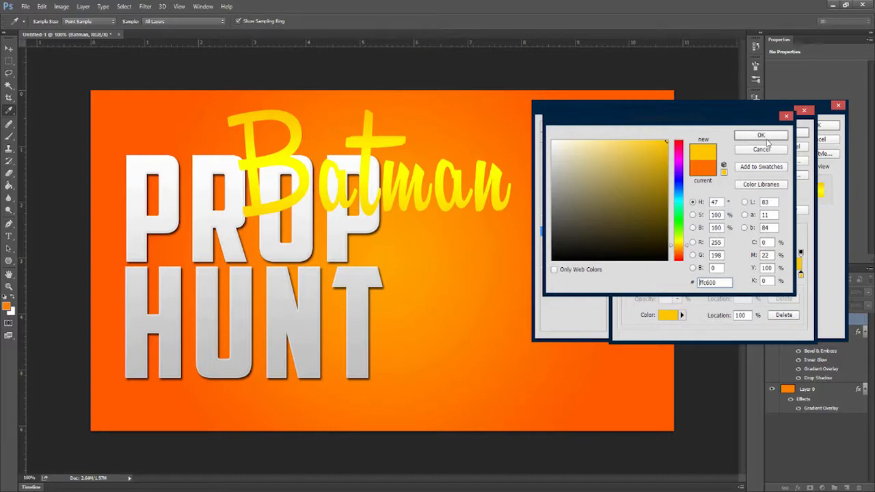
click(760, 135)
click(795, 132)
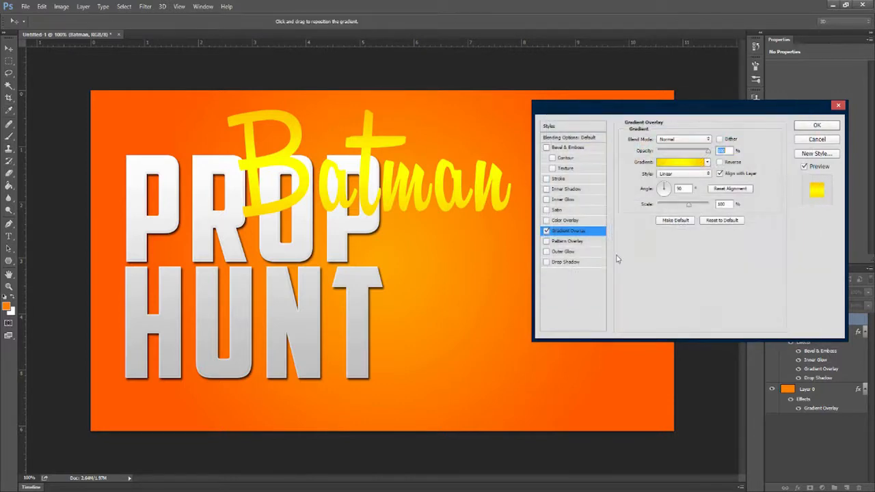
click(566, 262)
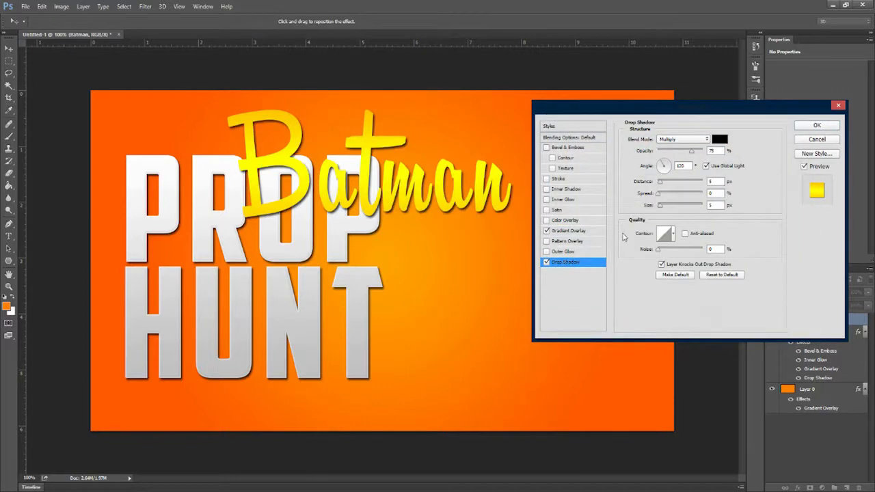
click(817, 127)
- Scale Batman down to about 56%, tilt it about 10° counterclockwise and place it over the upper left corner of PROP
click(42, 7)
click(107, 192)
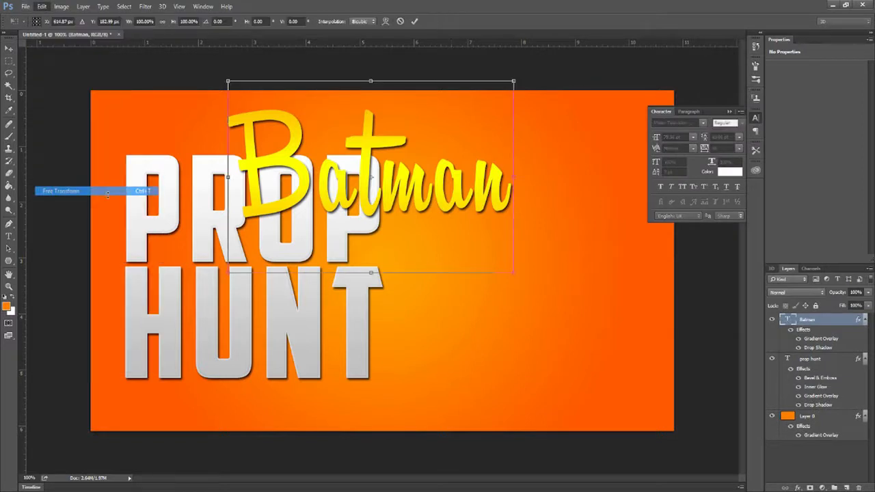
drag(513, 272, 445, 247)
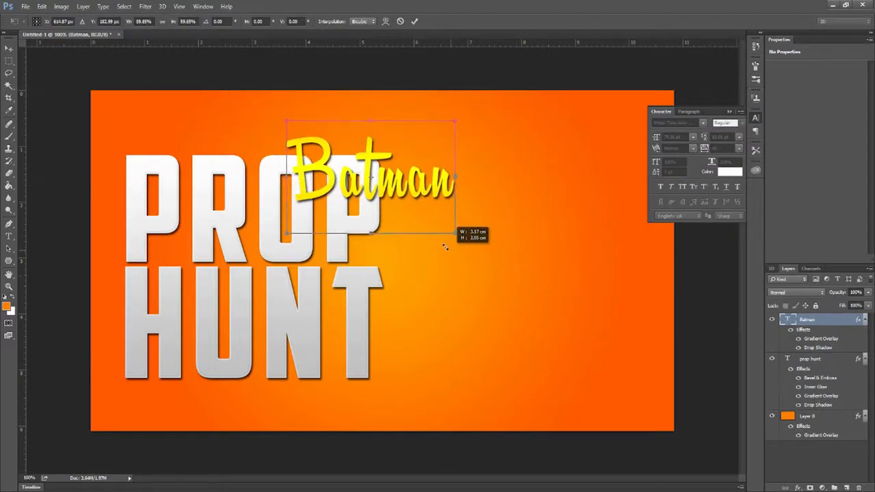
drag(361, 188, 181, 161)
drag(287, 213, 332, 240)
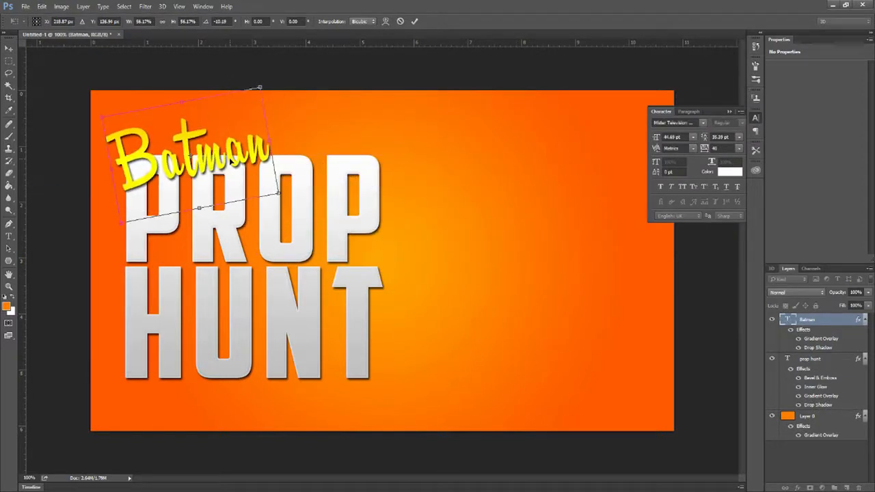
key(Return)
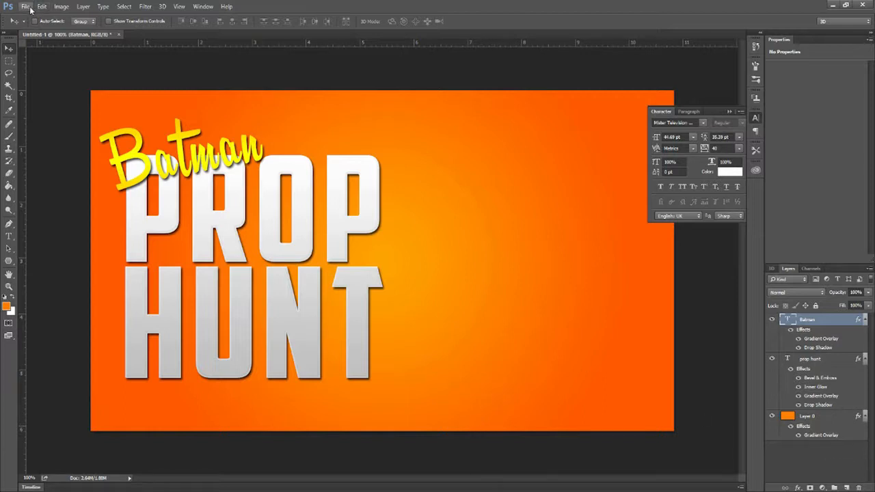
- Place the GeorgeWashington-1 image from the Images folder directly above the background Layer 0
click(824, 415)
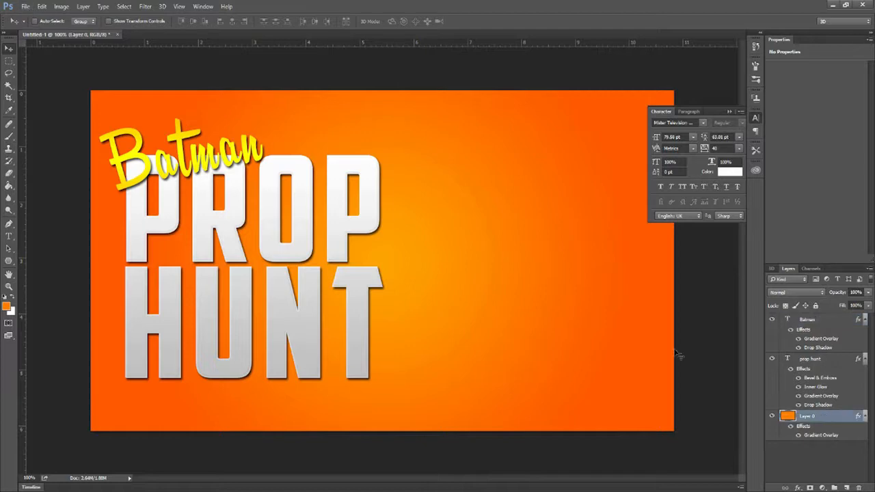
click(25, 6)
click(102, 172)
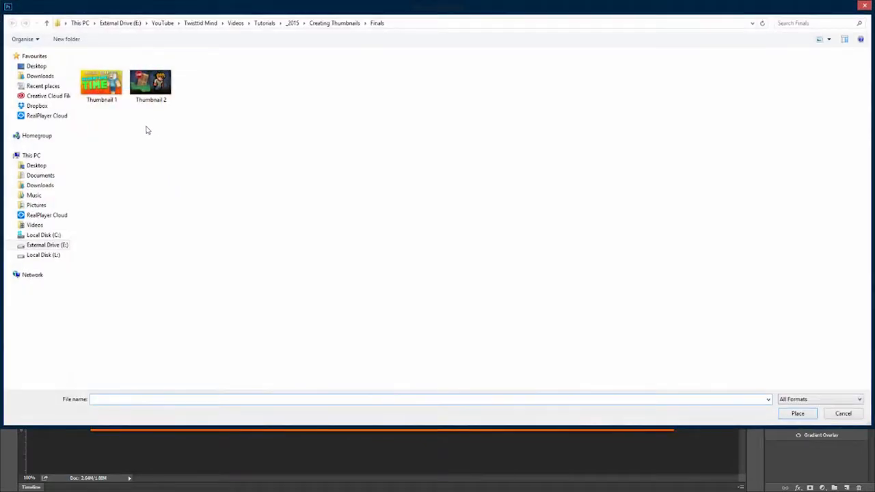
click(313, 26)
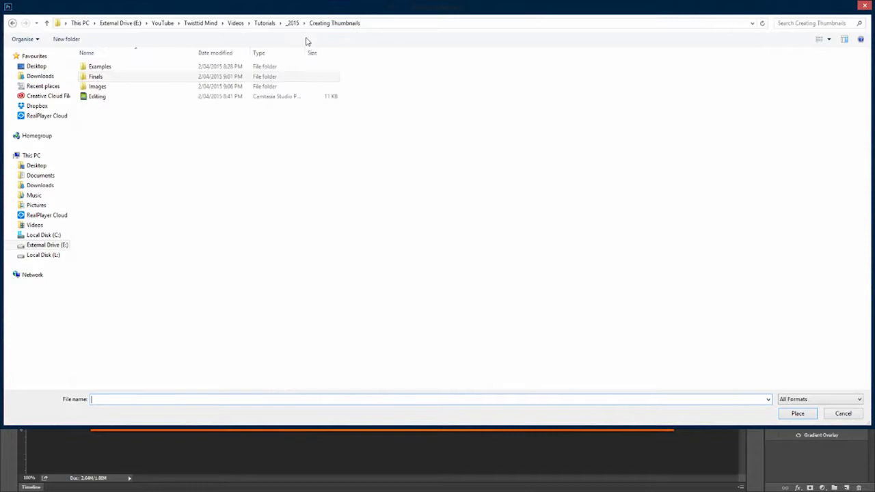
double_click(142, 86)
double_click(146, 85)
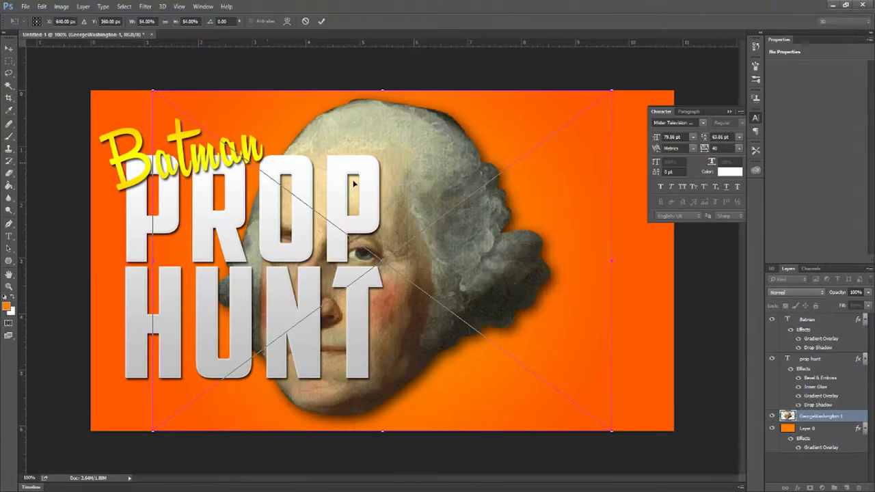
- Scale the Washington head to about 34% and position it to the right of the title text
drag(473, 267, 618, 260)
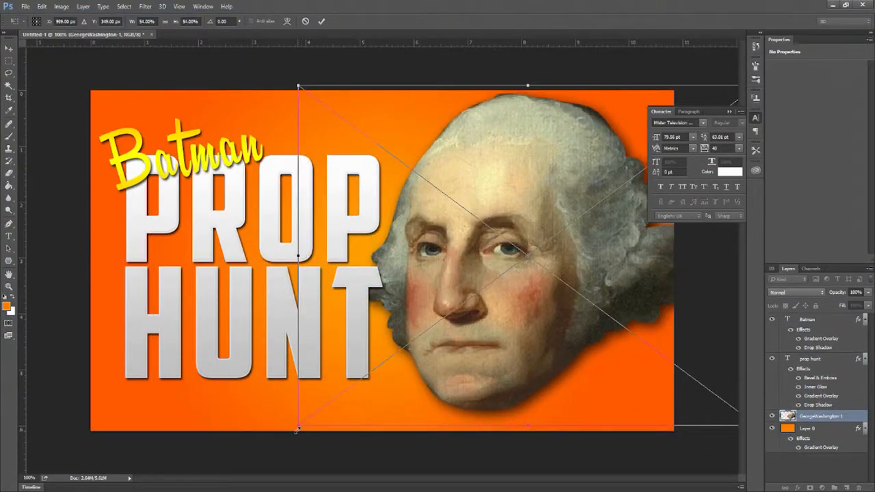
drag(298, 429, 383, 362)
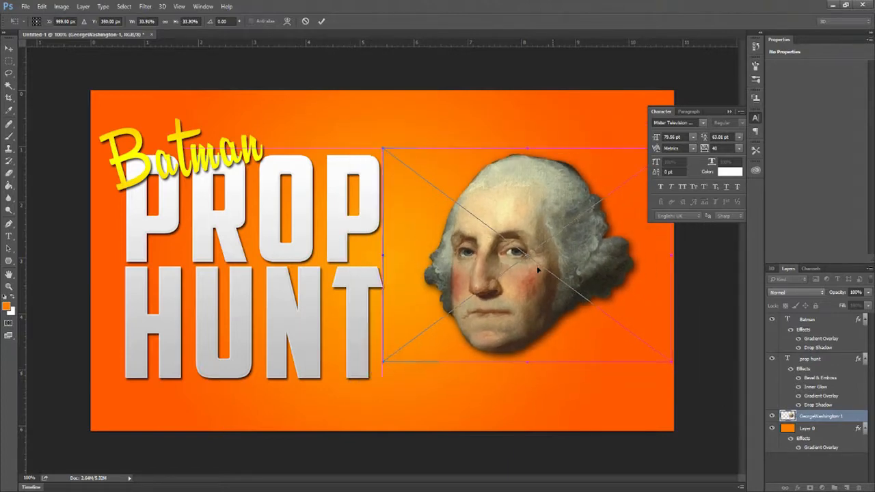
drag(554, 292, 527, 266)
key(Return)
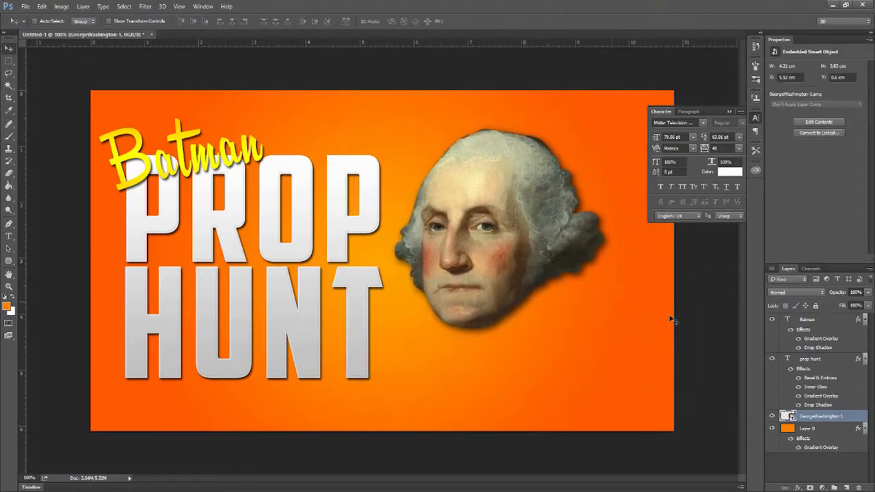
- Add a black-to-white gradient overlay in Overlay mode with reduced opacity to the Washington head
double_click(854, 416)
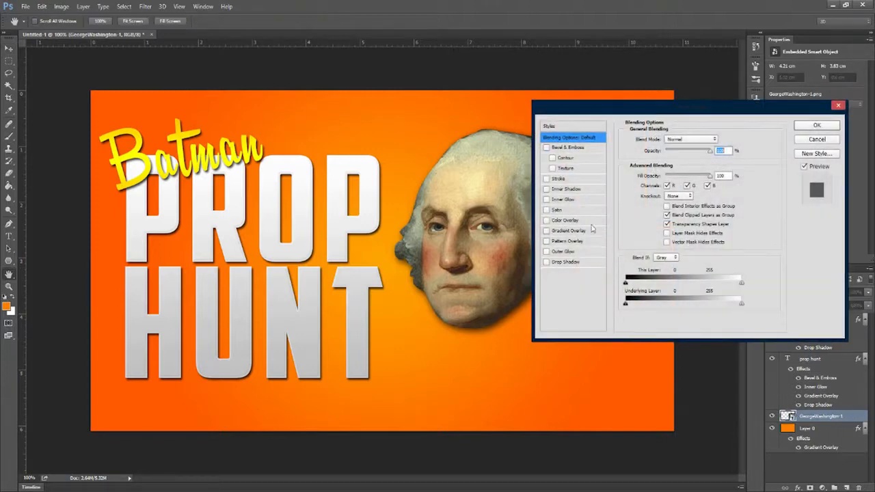
click(547, 231)
click(683, 139)
click(679, 237)
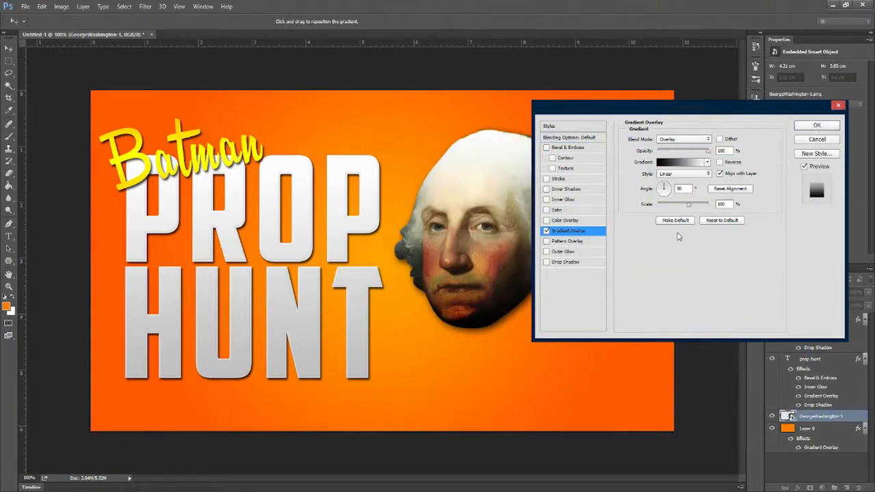
drag(697, 154, 678, 154)
- Add a larger white (ffffff) inner glow in Overlay mode with lowered opacity to the Washington head
click(559, 202)
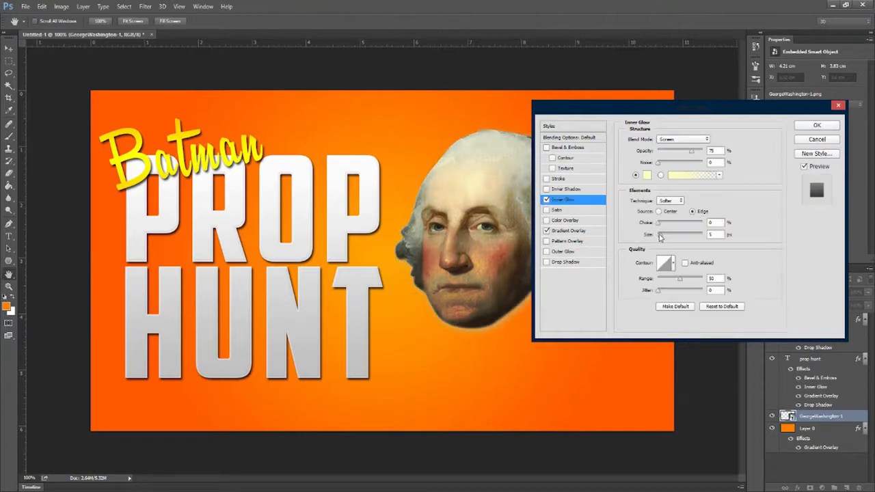
drag(660, 234, 667, 234)
click(680, 140)
click(674, 235)
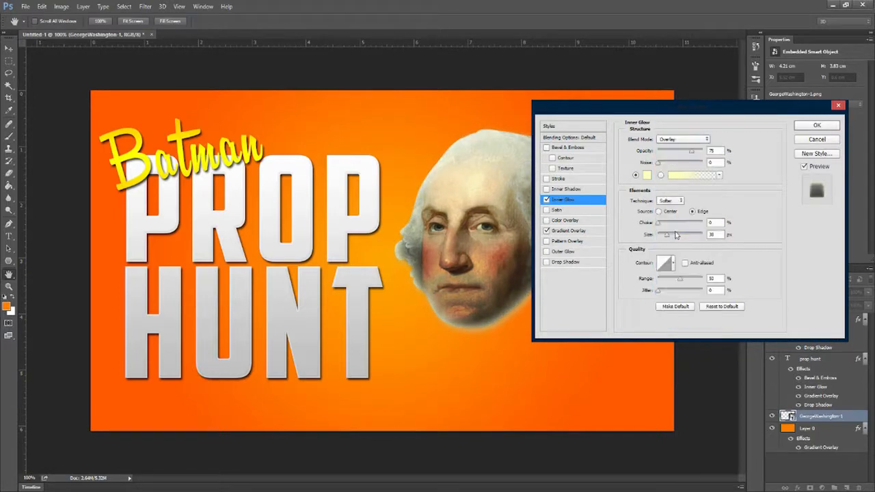
click(647, 175)
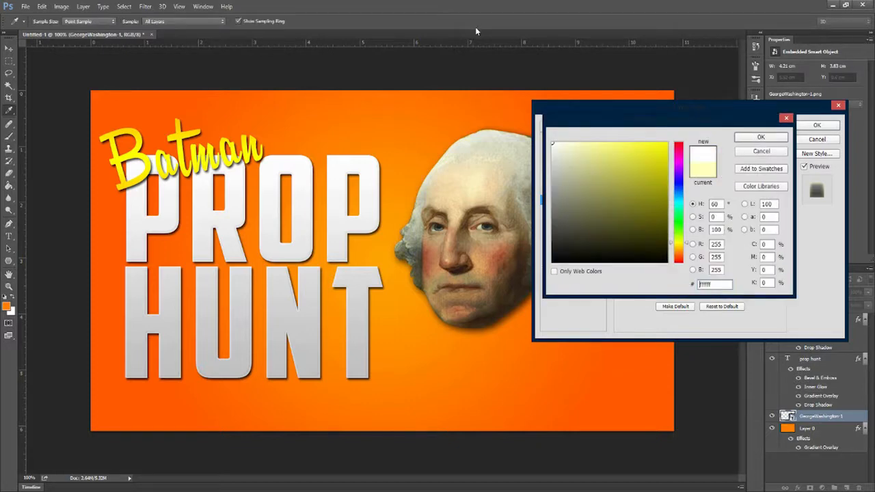
click(748, 140)
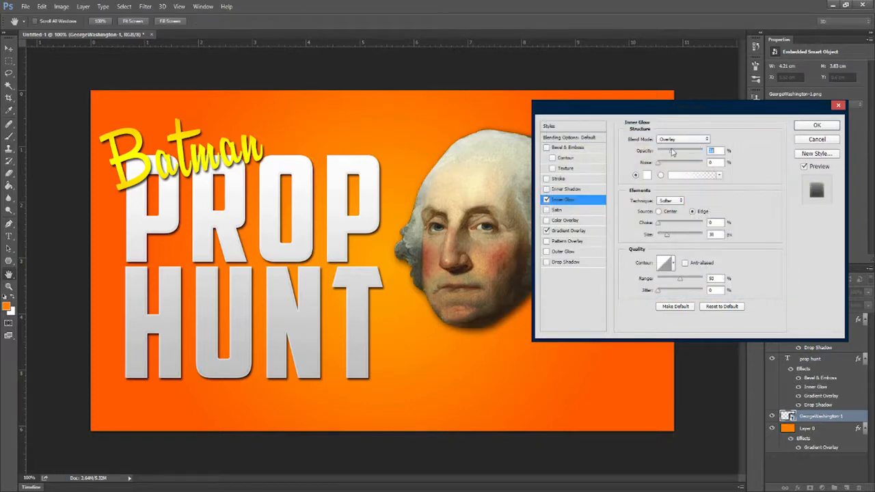
key(Return)
- Place the knife_PNG1512 image and move its layer beneath the GeorgeWashington-1 layer
click(25, 6)
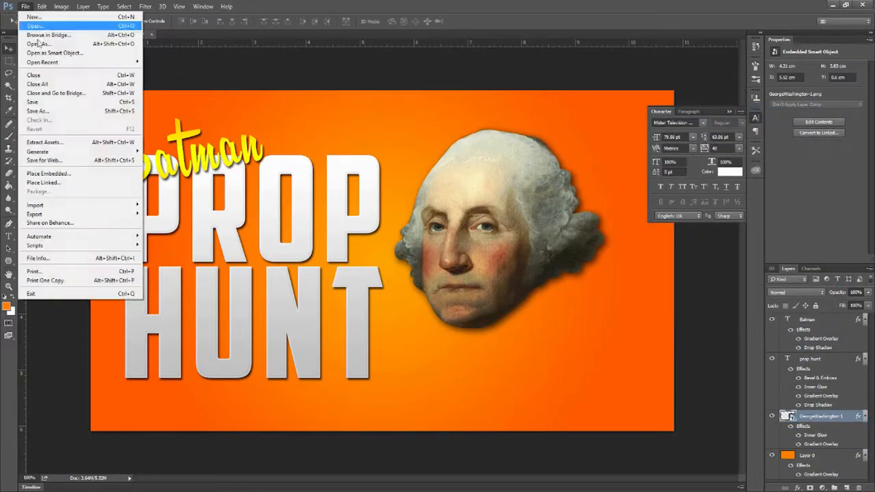
click(62, 170)
click(260, 92)
double_click(259, 92)
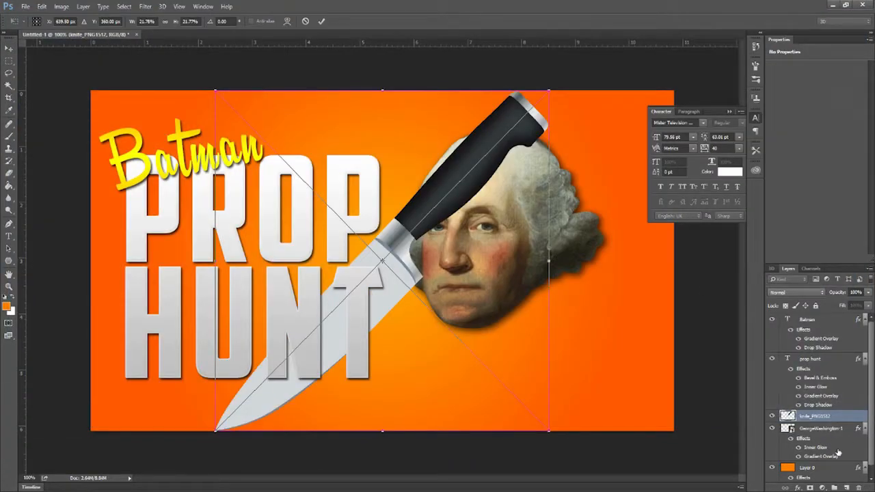
key(Return)
drag(828, 418, 837, 456)
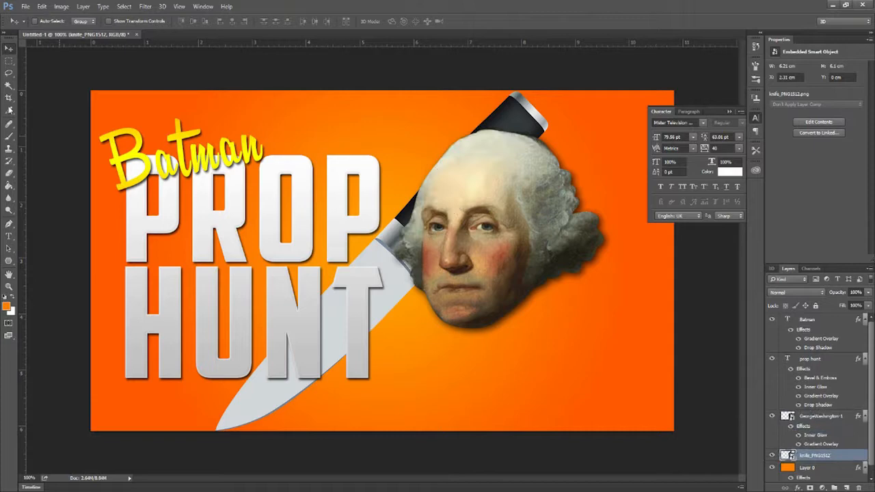
- Scale the knife to about 14.8%, rotate it to a flatter angle and position it behind the head's chin
click(42, 6)
click(61, 189)
drag(365, 304, 534, 322)
drag(675, 422, 621, 365)
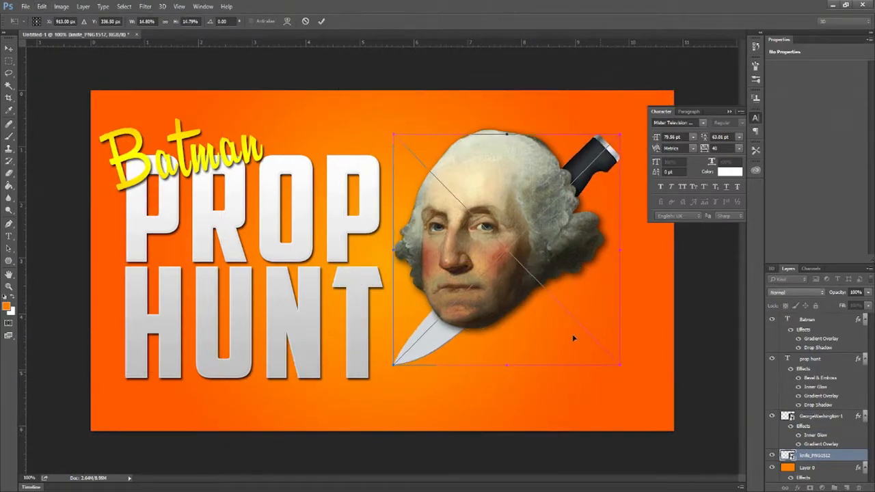
drag(527, 288, 560, 345)
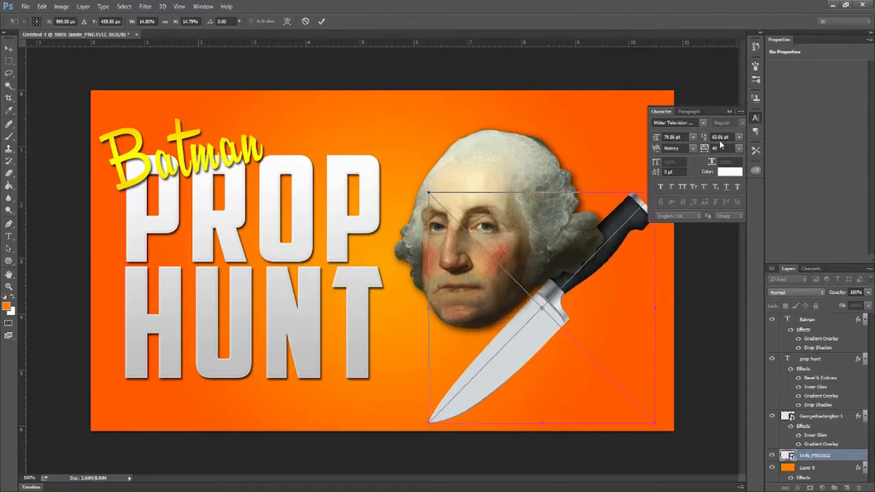
click(729, 111)
drag(682, 187, 621, 244)
key(Return)
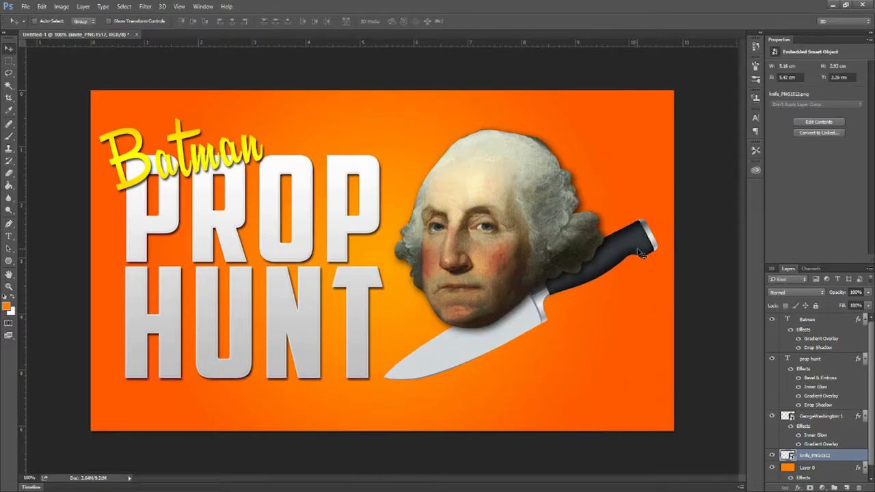
double_click(852, 458)
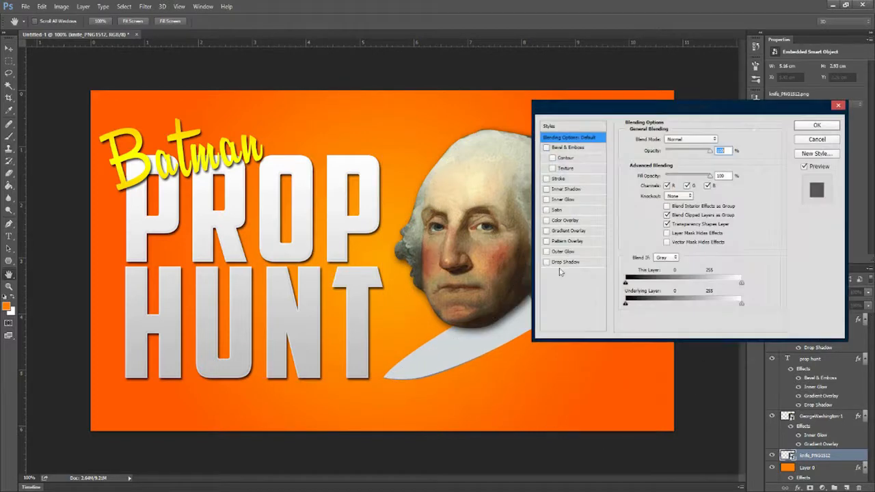
click(567, 231)
click(545, 231)
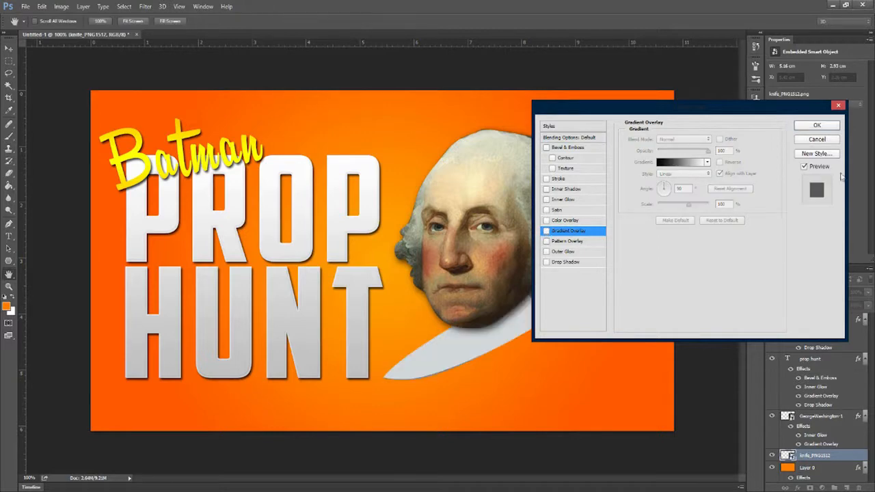
click(816, 125)
- Set the foreground colour to red c81010 and add a new layer above the knife for brush painting
click(9, 110)
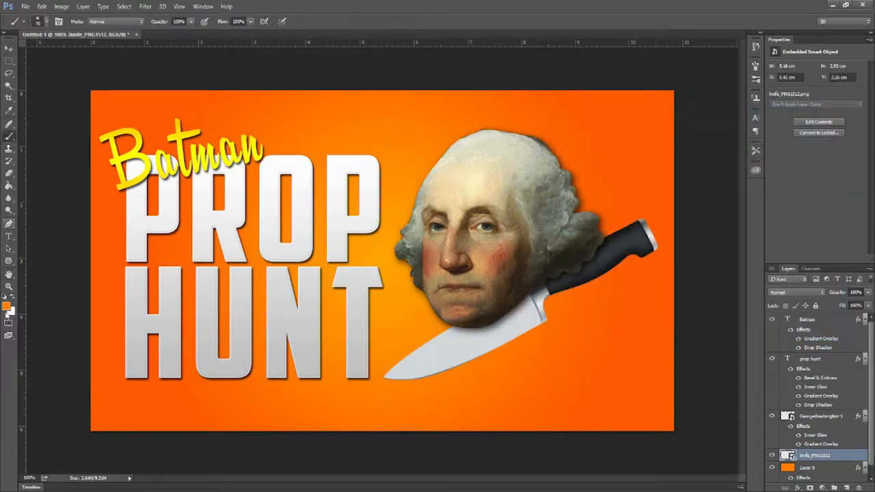
click(6, 306)
drag(681, 246, 681, 261)
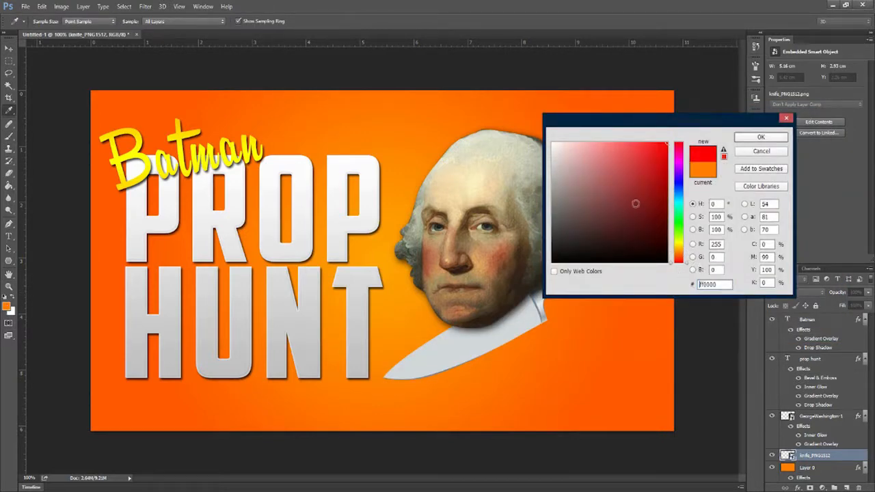
drag(635, 204, 646, 172)
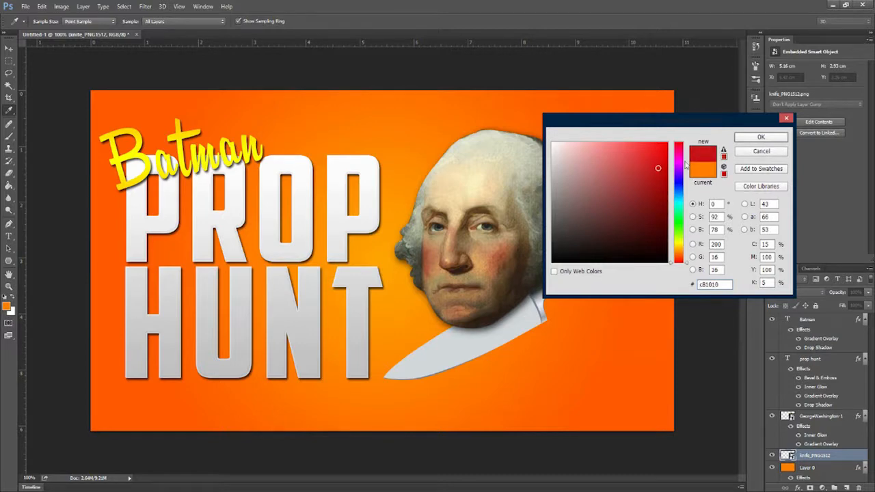
click(761, 137)
click(846, 486)
key(b)
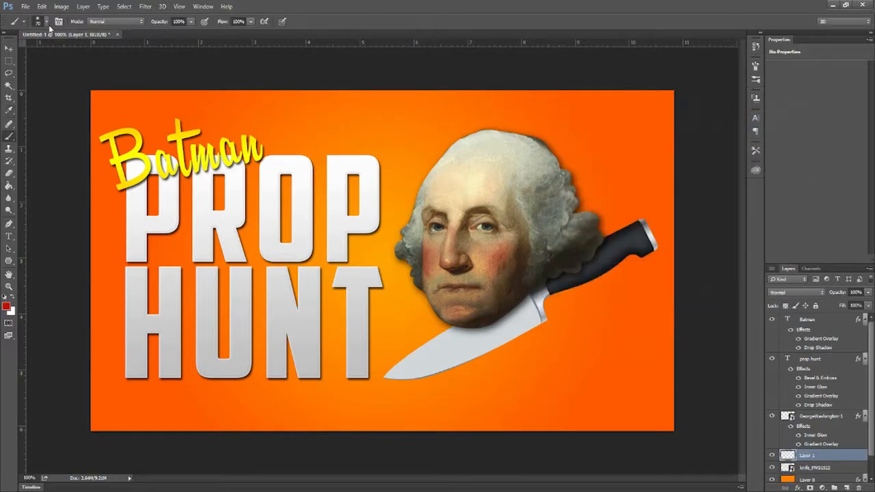
- Choose a spatter brush tip and enlarge it to 175 px
click(46, 23)
drag(112, 121, 112, 147)
click(63, 117)
click(48, 23)
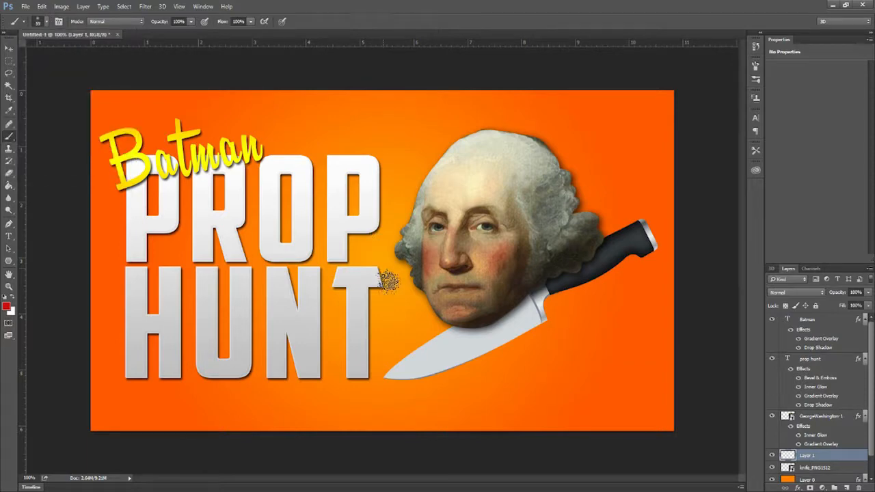
click(444, 391)
key(bracketright)
key(bracketright)
key(bracketright)
key(bracketright)
key(bracketright)
key(bracketright)
key(bracketright)
key(bracketright)
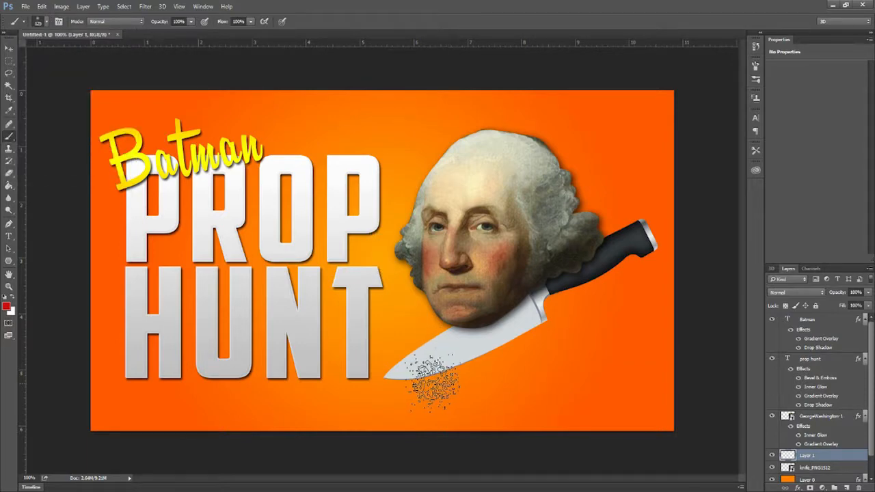
- Paint red spatter over the knife's tip and clip the spatter layer to the knife layer
click(423, 388)
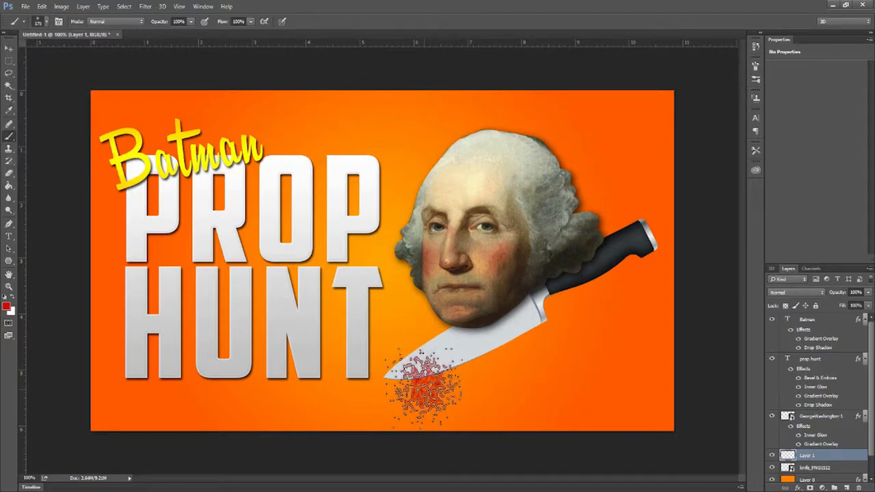
alt+click(814, 462)
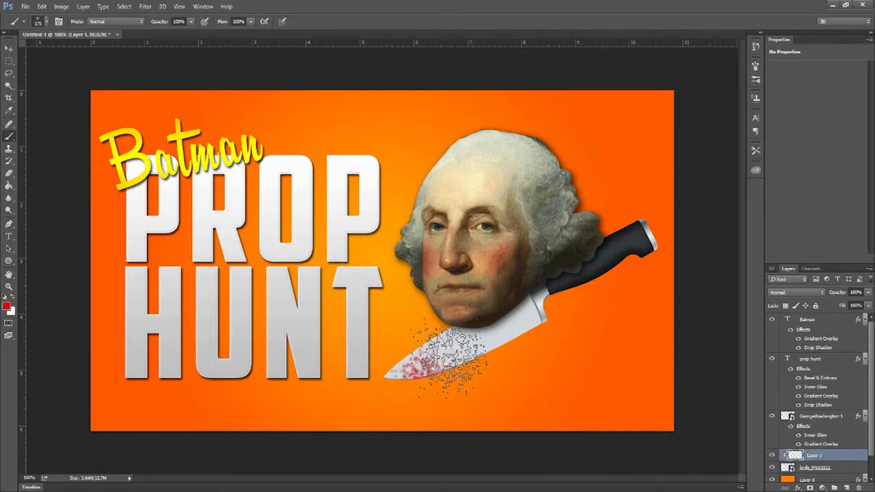
click(456, 315)
key(ctrl+z)
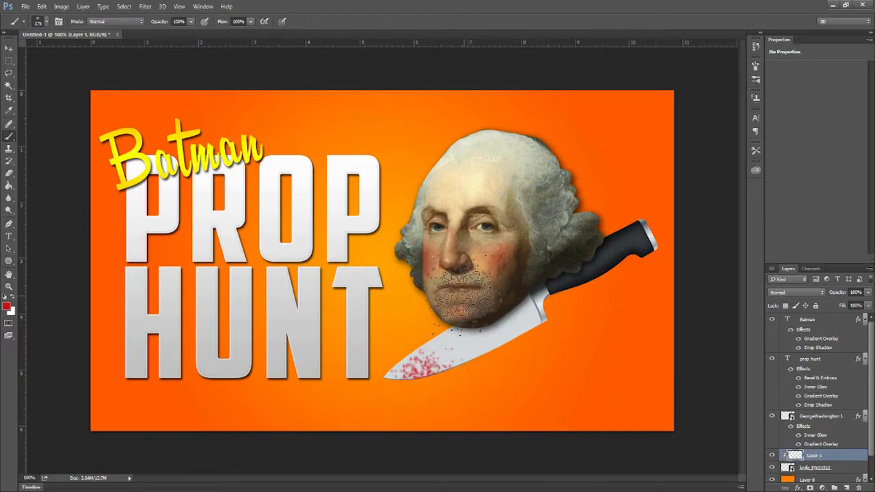
- Rasterize the layer style of the George Washington head layer
click(834, 419)
right_click(833, 417)
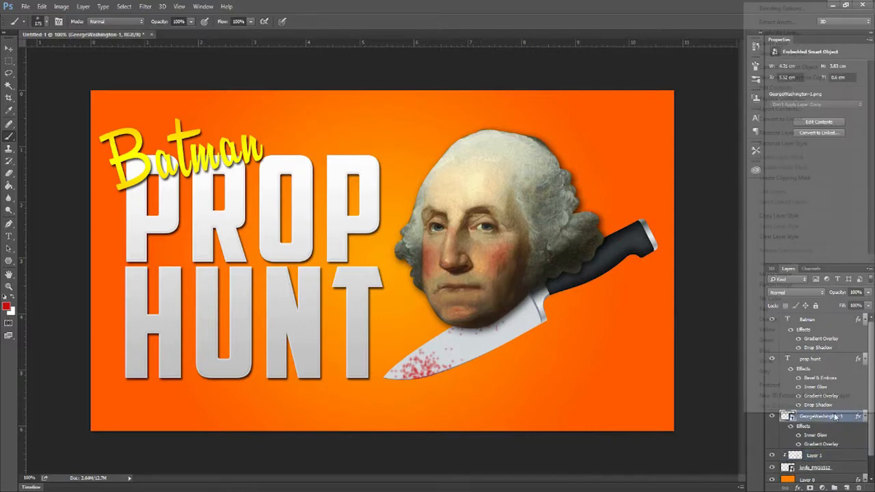
click(814, 134)
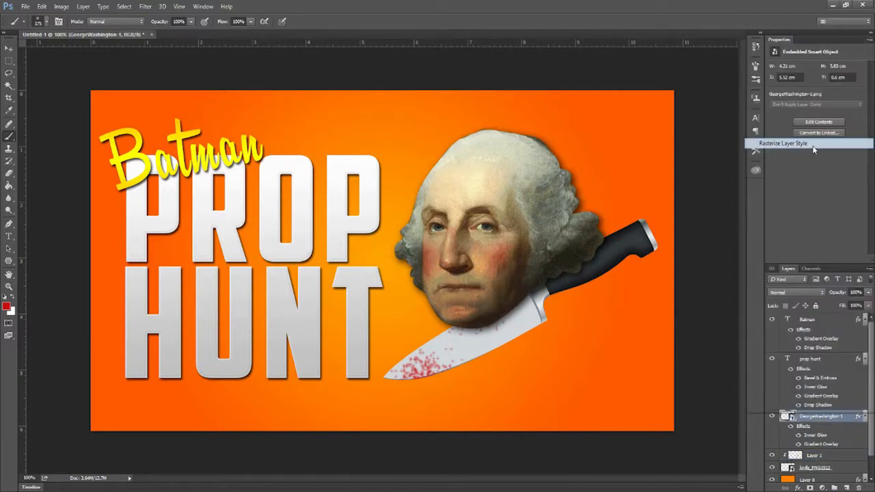
- Add a new layer clipped to the head layer and paint red spatter over the chin and jaw
click(845, 488)
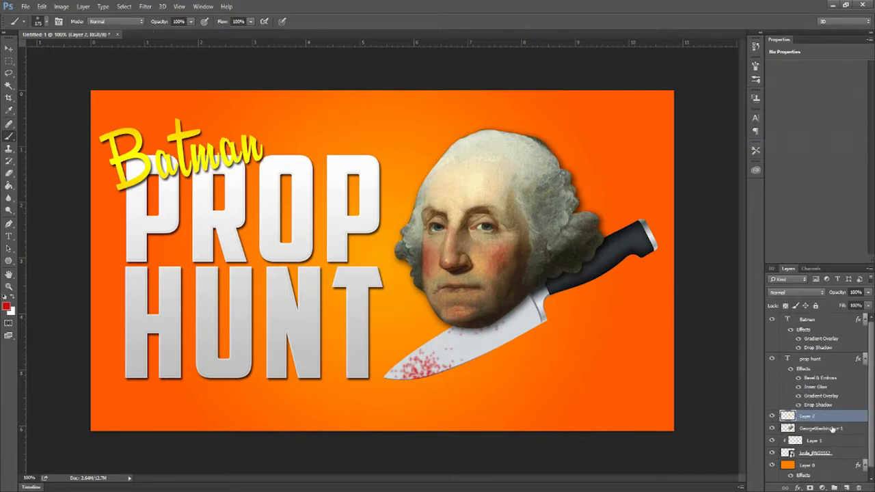
click(832, 429)
click(832, 420)
click(832, 429)
click(832, 421)
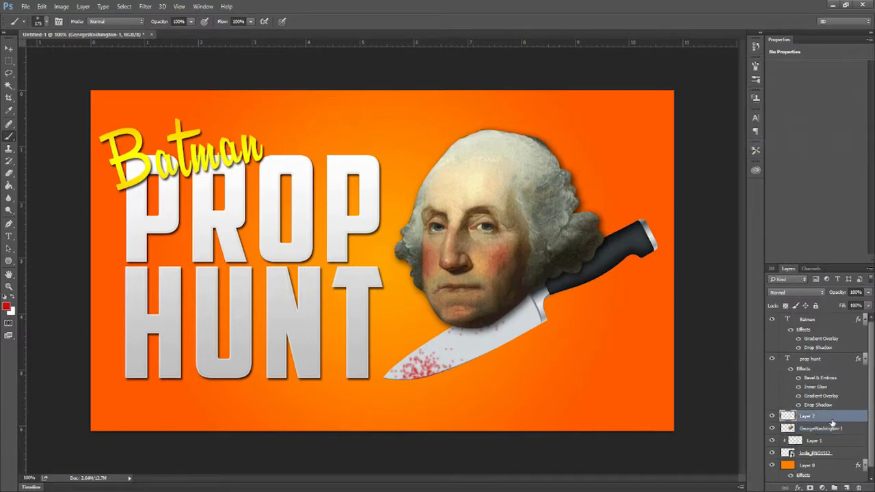
alt+click(832, 422)
click(485, 303)
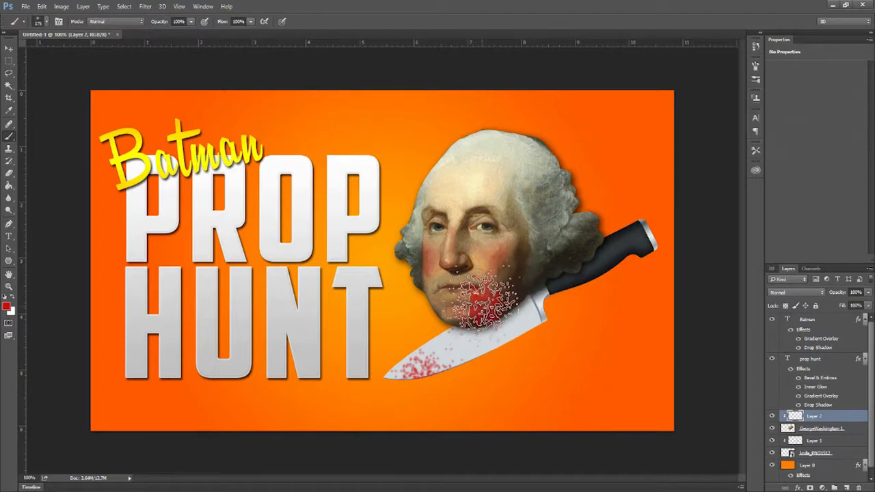
mouse_move(485, 302)
mouse_down()
mouse_move(460, 336)
mouse_move(541, 342)
mouse_move(490, 346)
mouse_move(530, 311)
mouse_up()
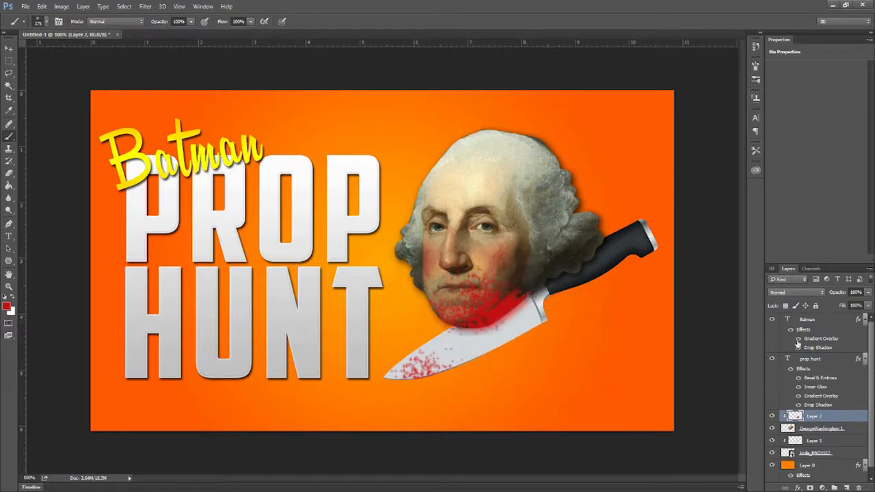
- Set the head's spatter layer to Overlay blend mode and 62% opacity
click(801, 292)
click(806, 387)
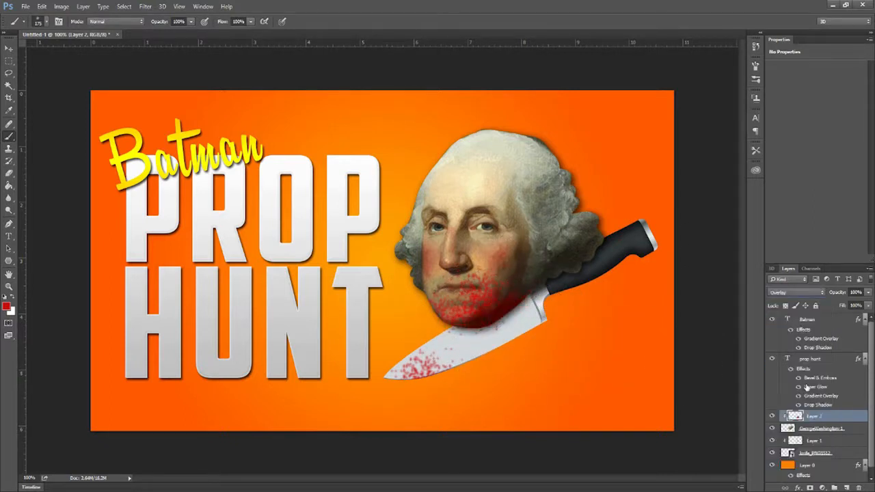
click(868, 292)
drag(866, 306, 854, 306)
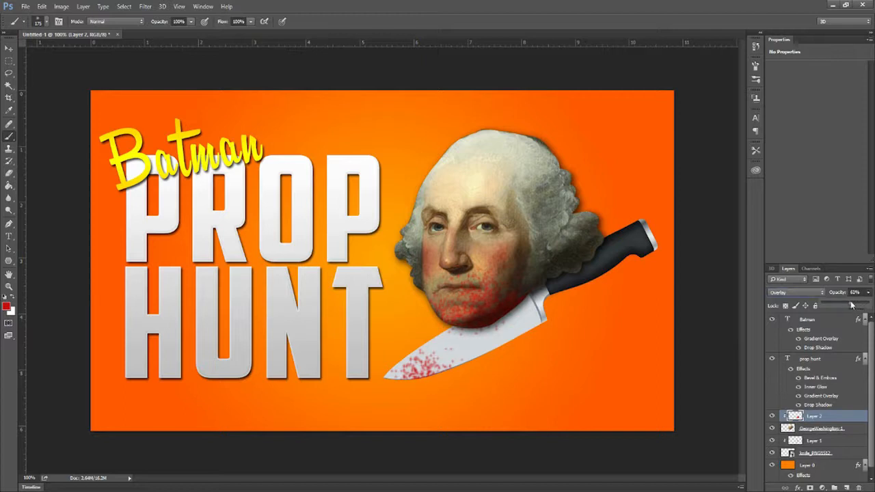
- Paint more red spatter on the knife's blade just below the chin, using the knife's spatter layer
click(831, 442)
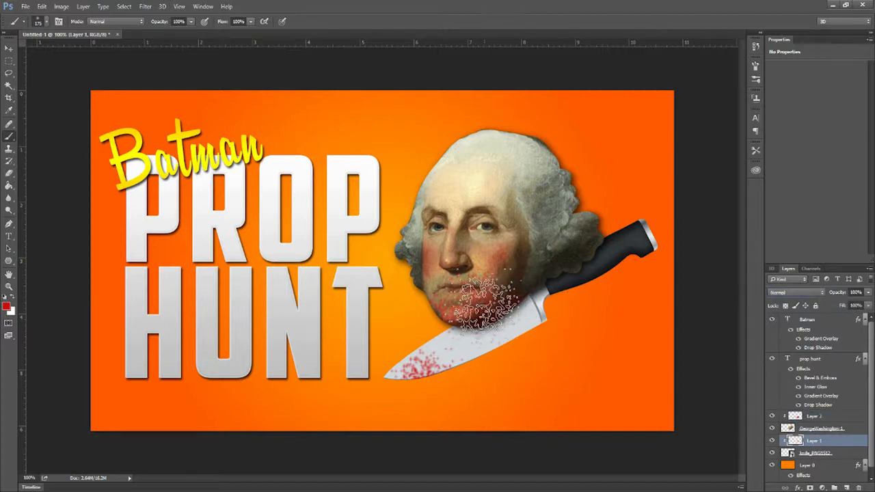
click(480, 310)
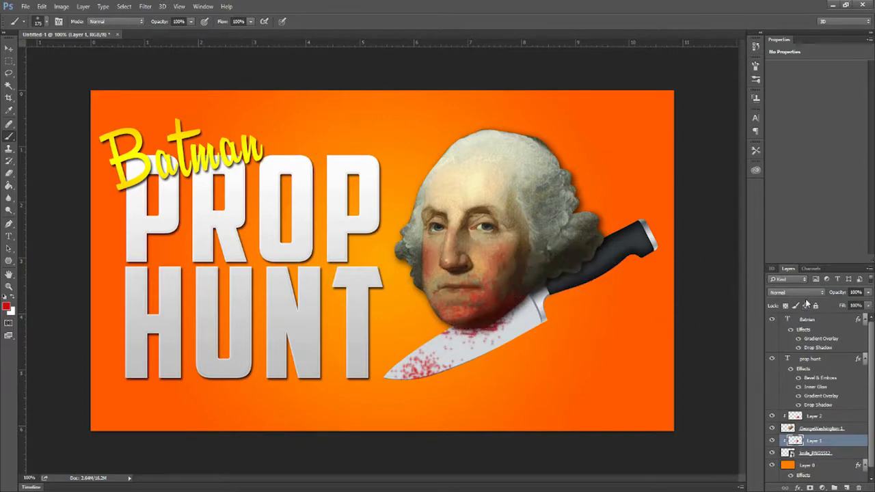
- Try the Overlay blend mode on the knife's spatter layer and return it to Normal
click(805, 292)
click(789, 386)
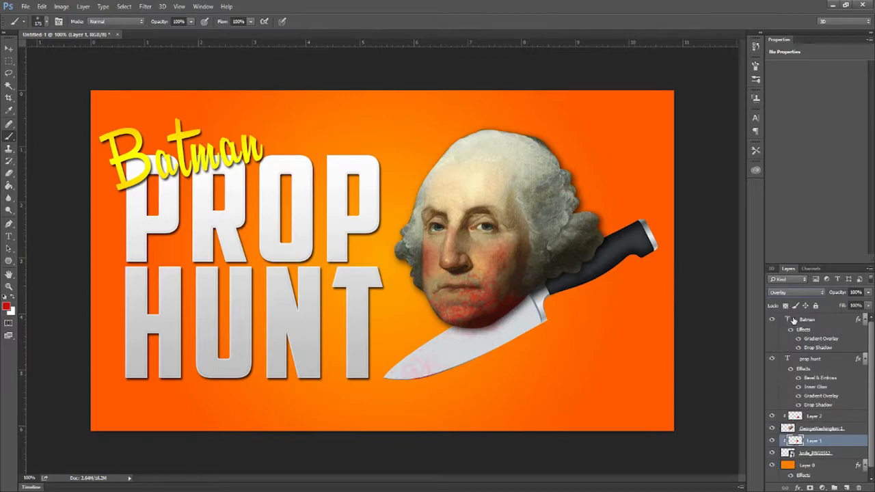
click(805, 292)
click(804, 298)
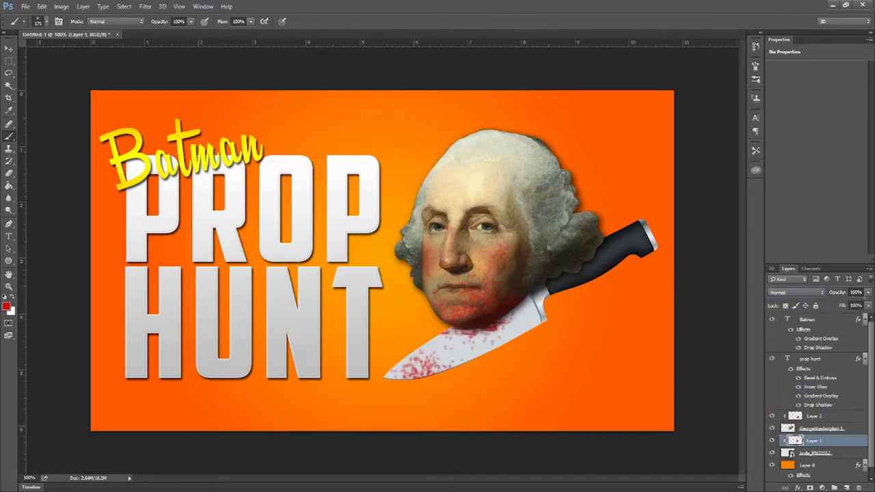
- Reduce the knife's spatter layer to 63% opacity and merge it with the knife layer
click(867, 292)
drag(867, 302, 851, 305)
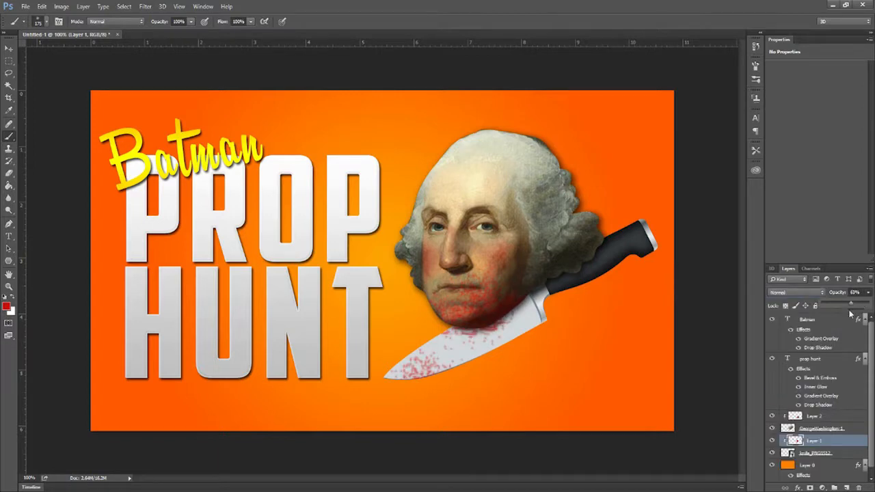
ctrl+click(835, 455)
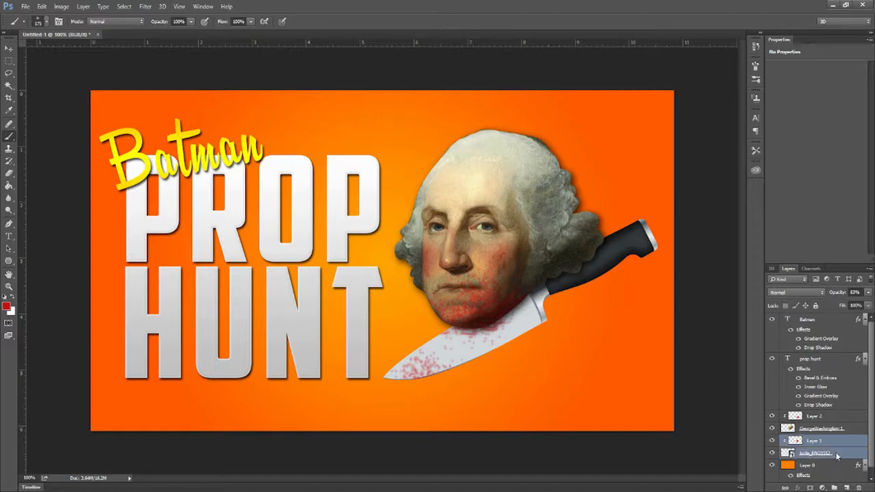
right_click(835, 455)
click(772, 302)
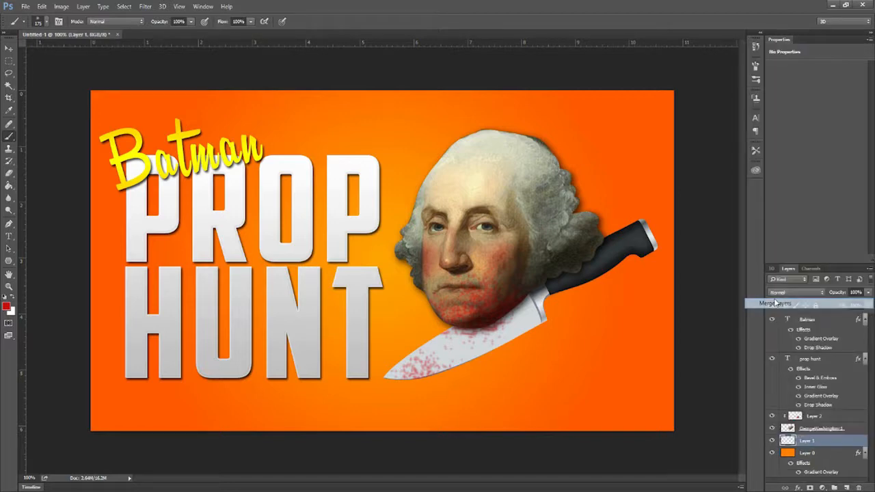
- Add a black-to-white linear Gradient Overlay in Overlay blend mode to the merged knife layer
double_click(853, 444)
click(586, 230)
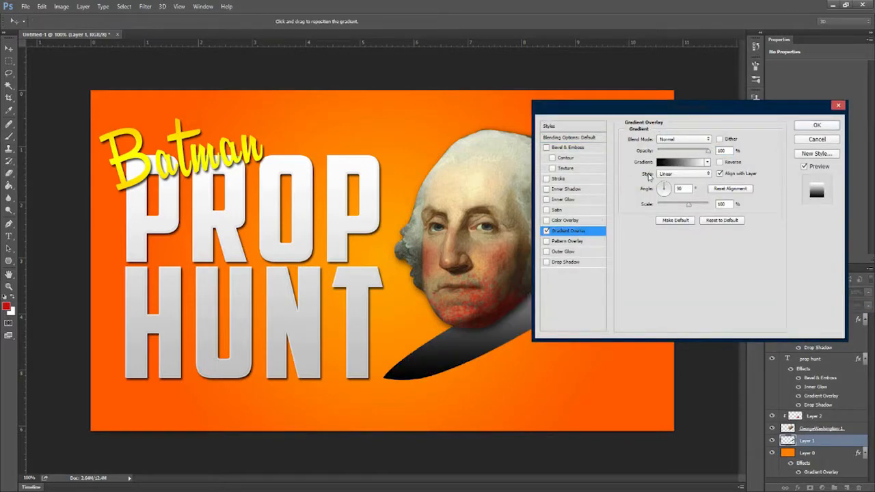
click(676, 140)
click(686, 236)
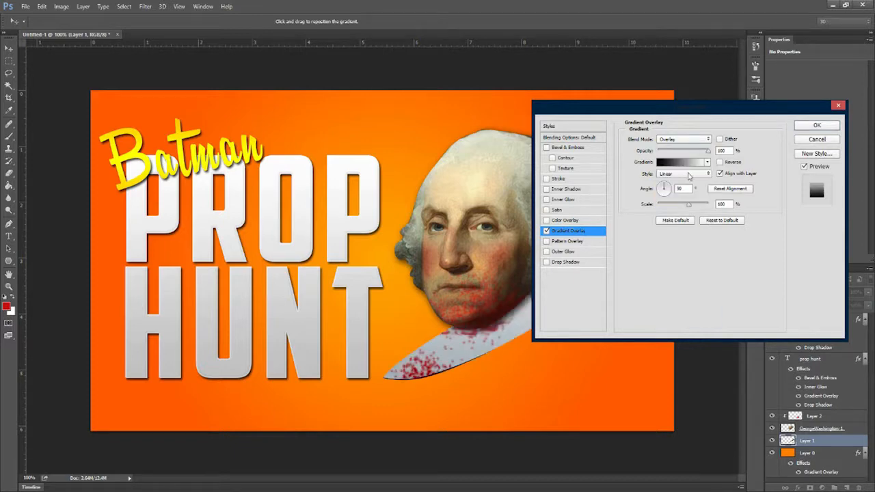
drag(666, 108, 770, 111)
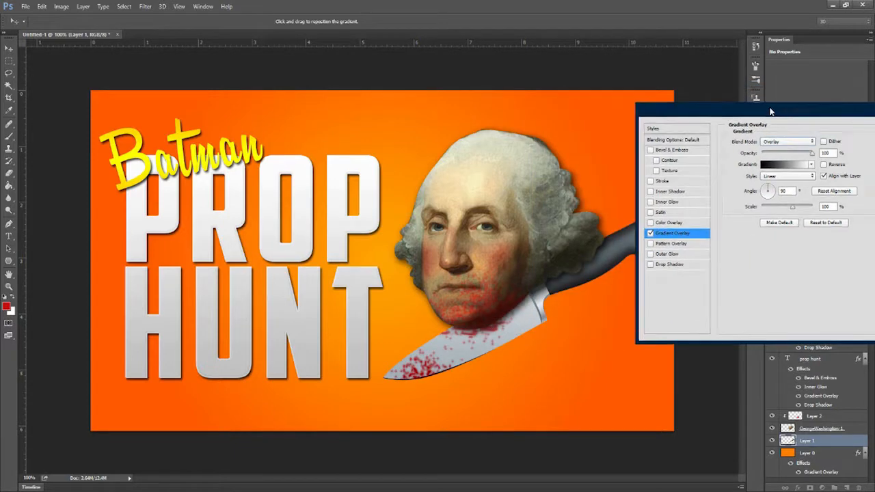
- Give the knife a larger drop shadow with 12 px distance and a black outside stroke at minimum size
click(683, 265)
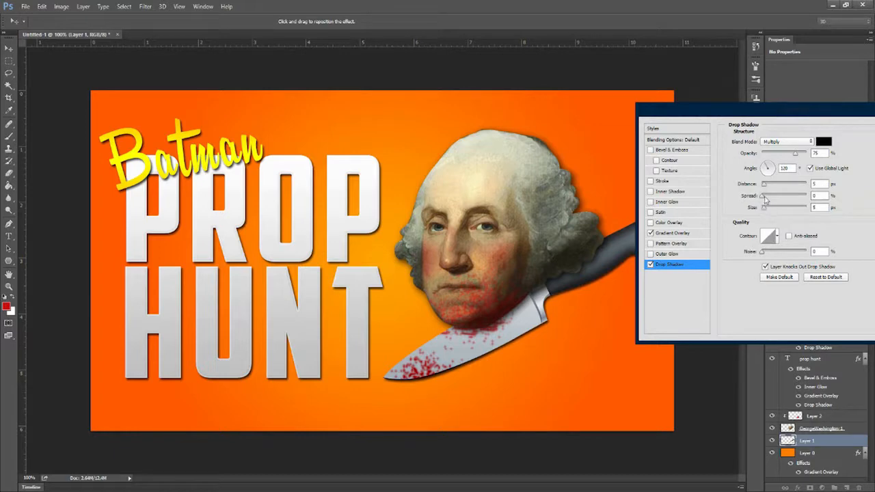
drag(763, 184, 767, 209)
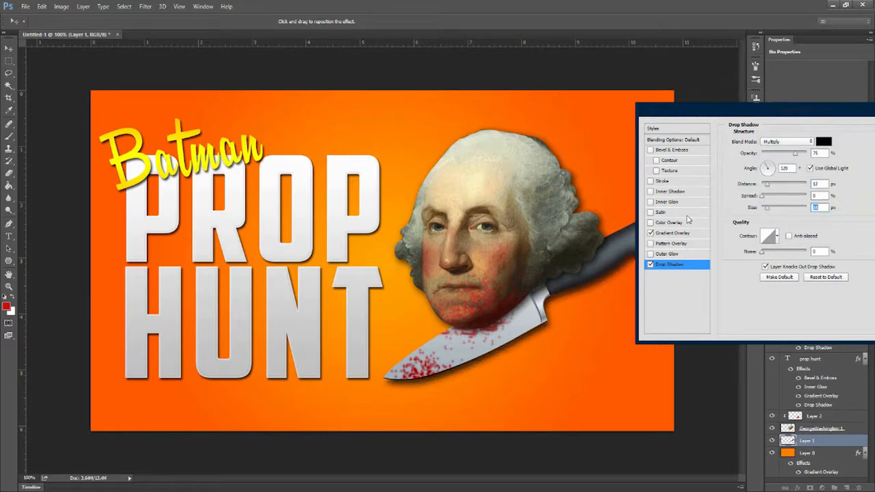
click(671, 181)
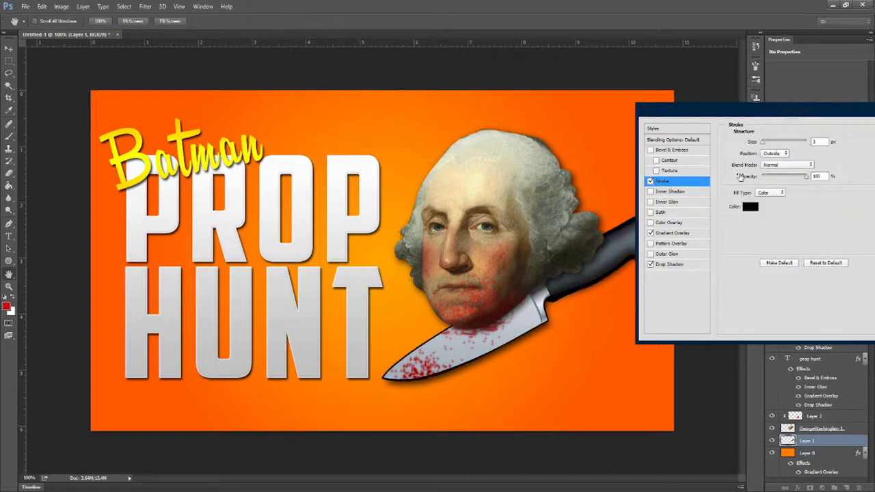
drag(764, 141, 741, 140)
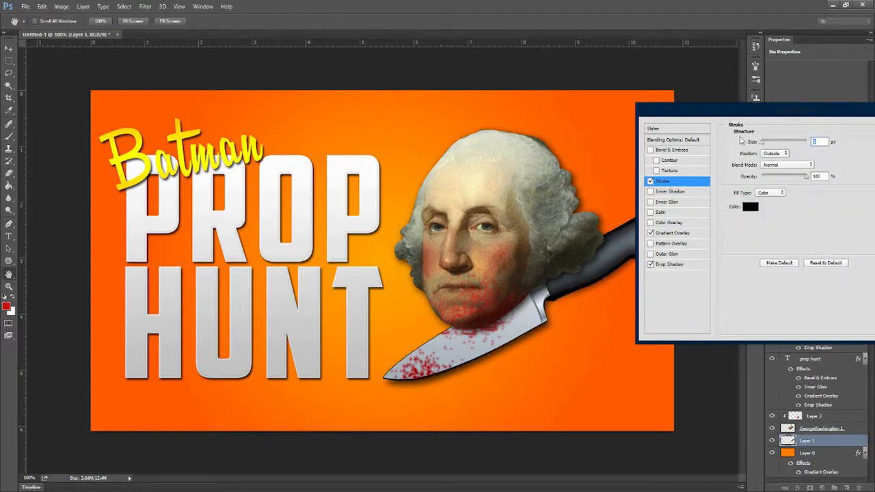
key(Return)
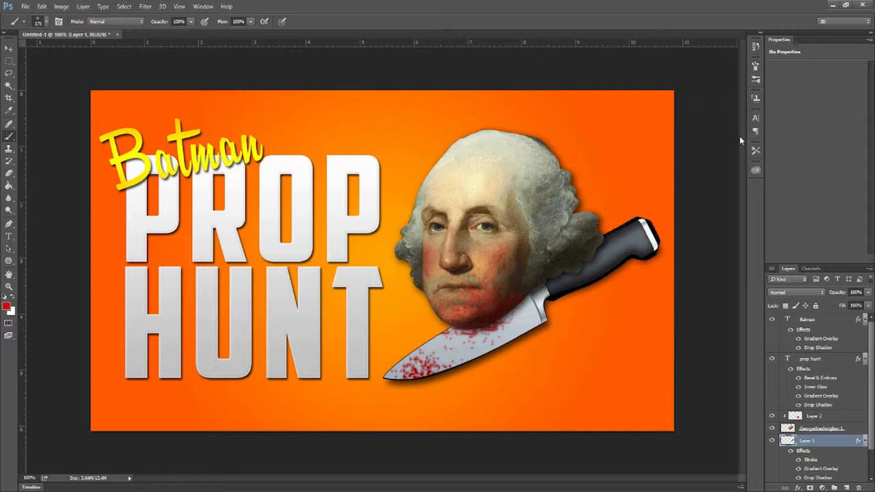
- Scale the head, its spatter layer and the knife together to about 119% and shift them slightly left
click(840, 417)
shift+click(840, 443)
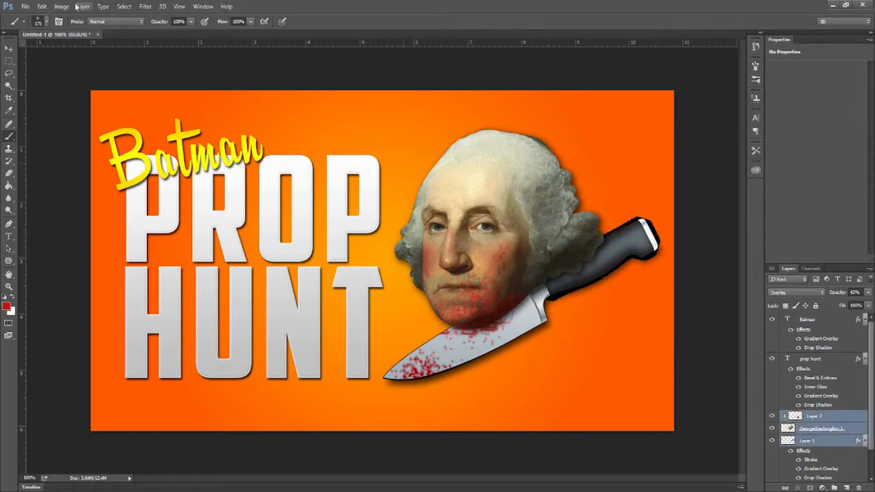
click(41, 6)
click(68, 191)
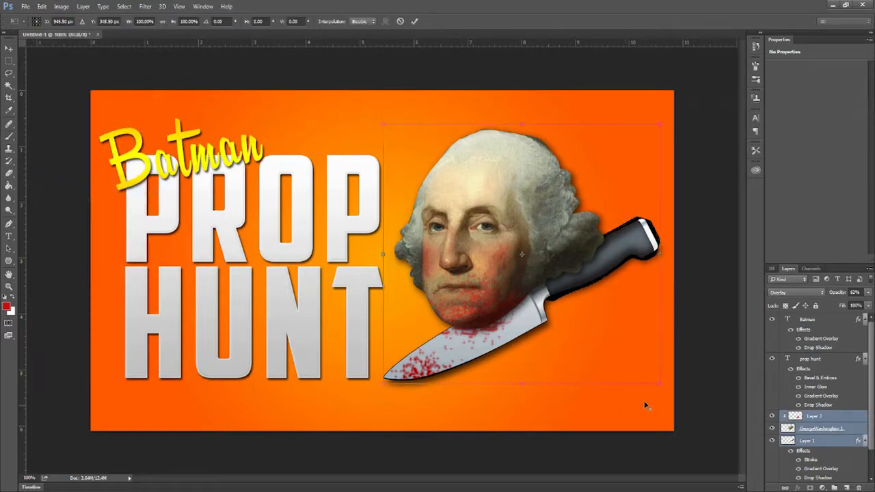
drag(660, 384, 687, 406)
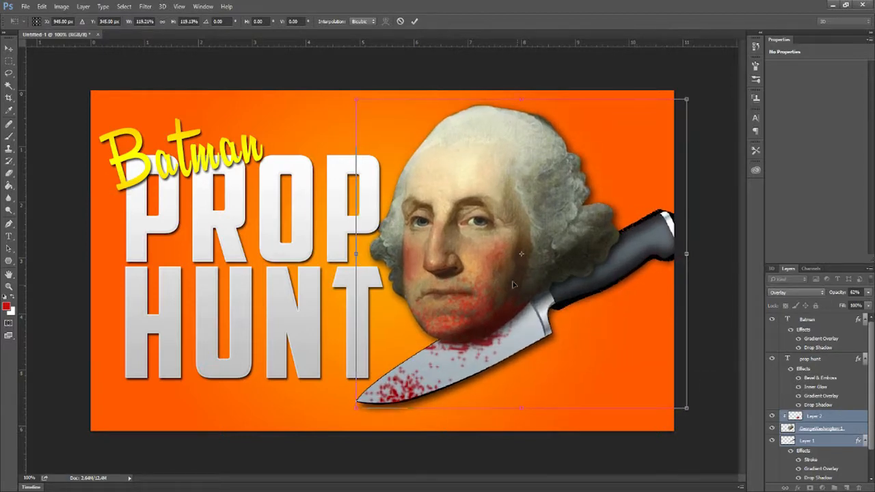
drag(514, 285, 507, 285)
key(Return)
- Move the enlarged head and knife slightly to the right, away from the PROP HUNT text
key(b)
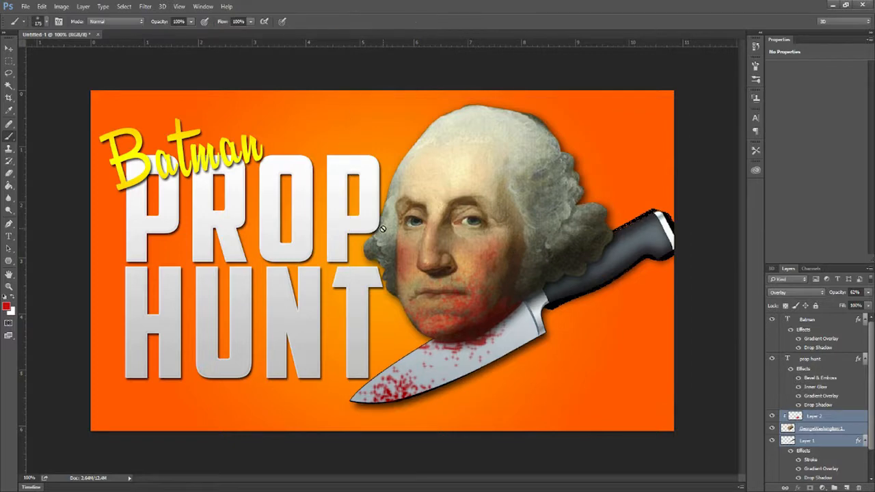
click(446, 312)
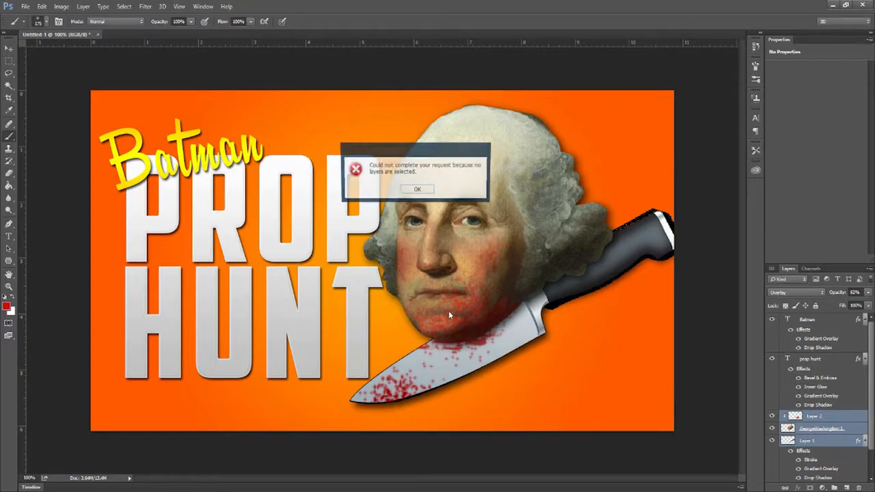
click(414, 200)
click(8, 49)
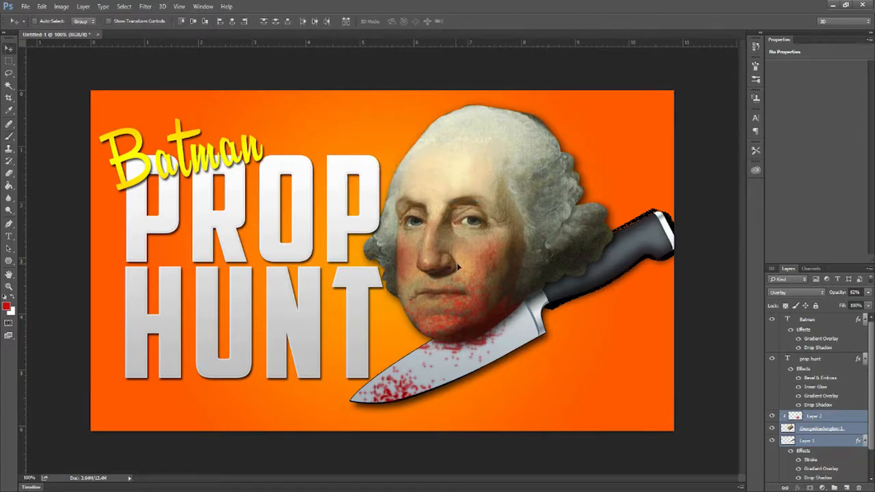
drag(459, 268, 471, 272)
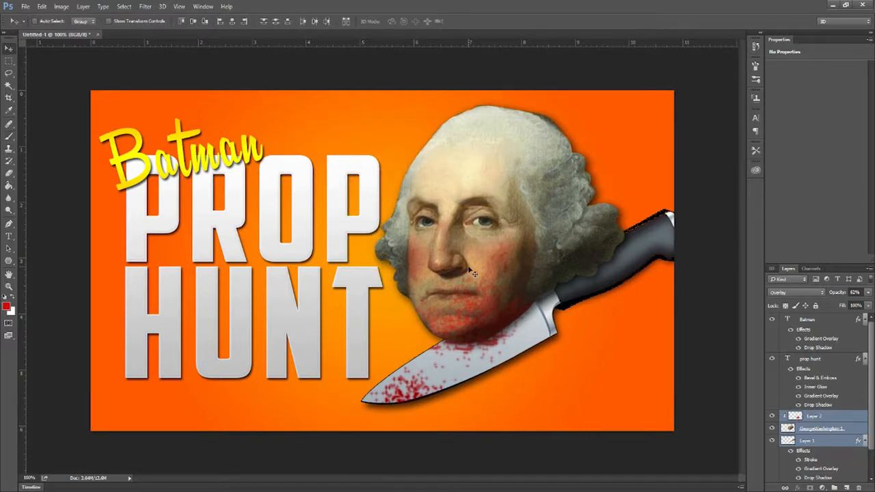
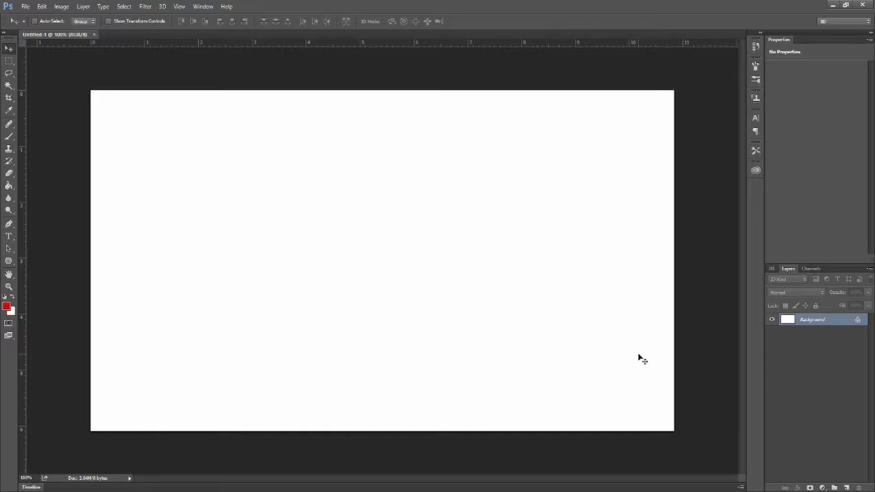
- Add red two-line text reading BATMAN and SNIPER to the blank canvas
click(9, 236)
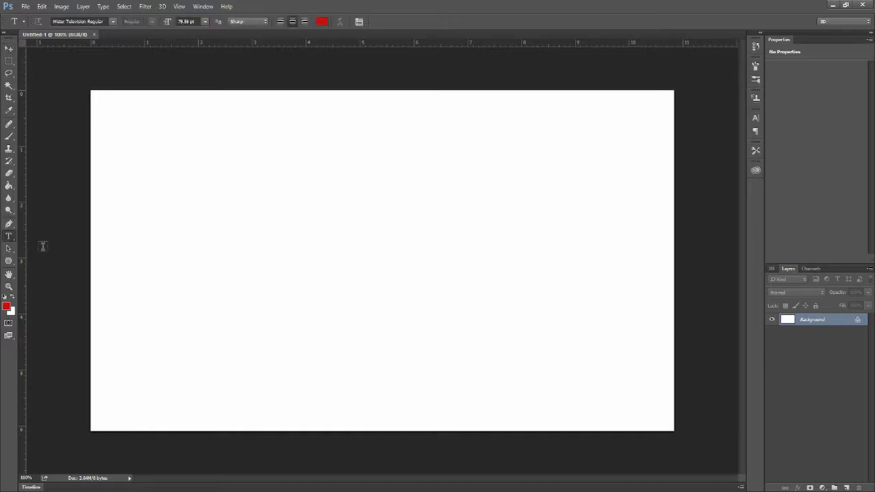
click(329, 211)
text(bat)
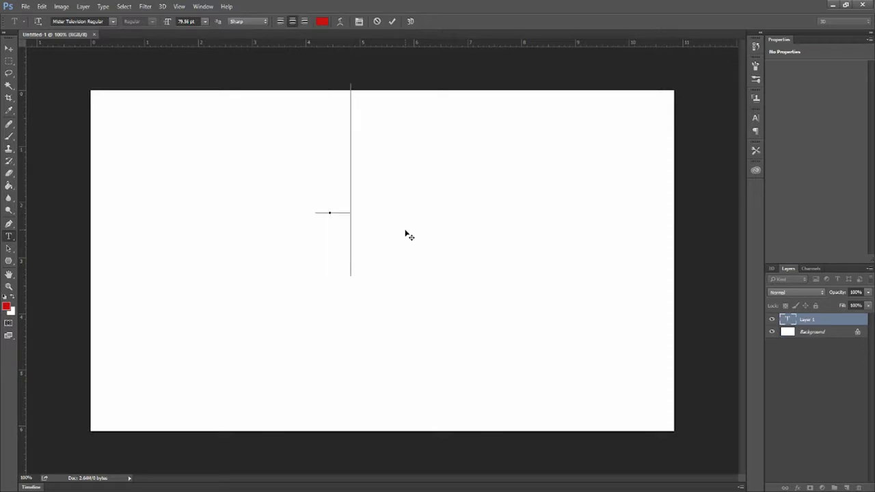
key(BackSpace)
key(BackSpace)
key(BackSpace)
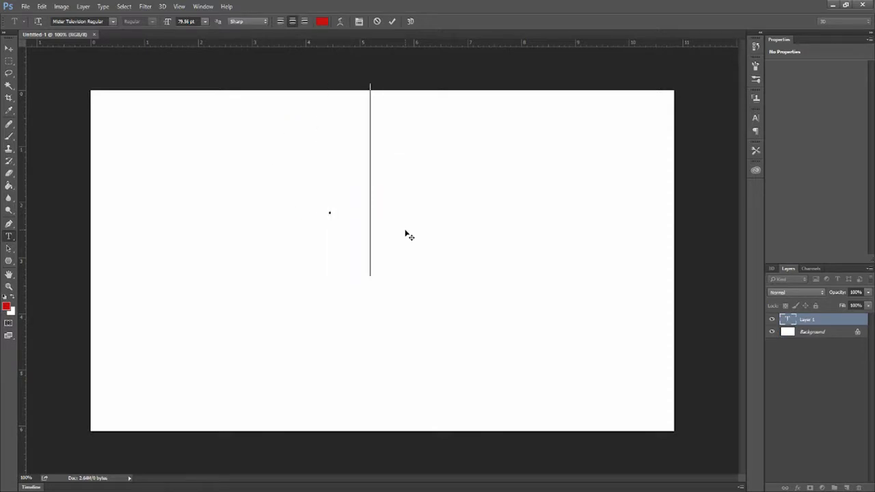
text(BATMAN)
key(Return)
text(SNIPER)
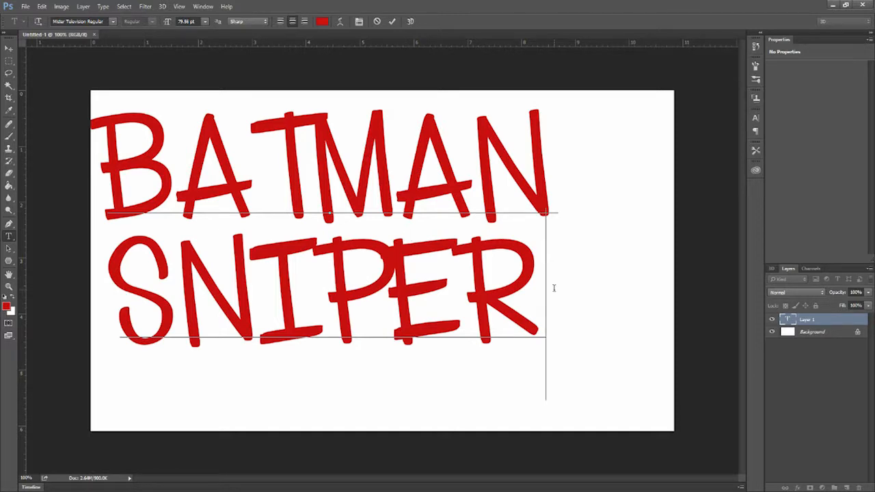
key(ctrl+a)
click(323, 22)
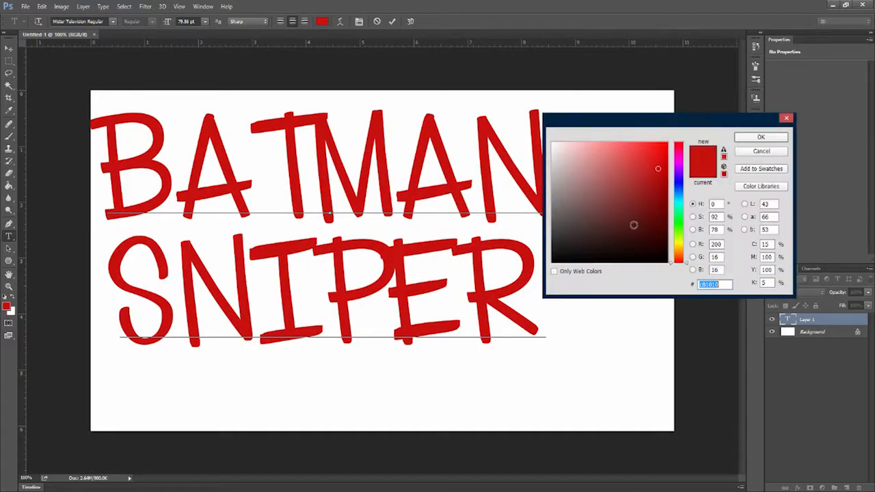
text(ffffff)
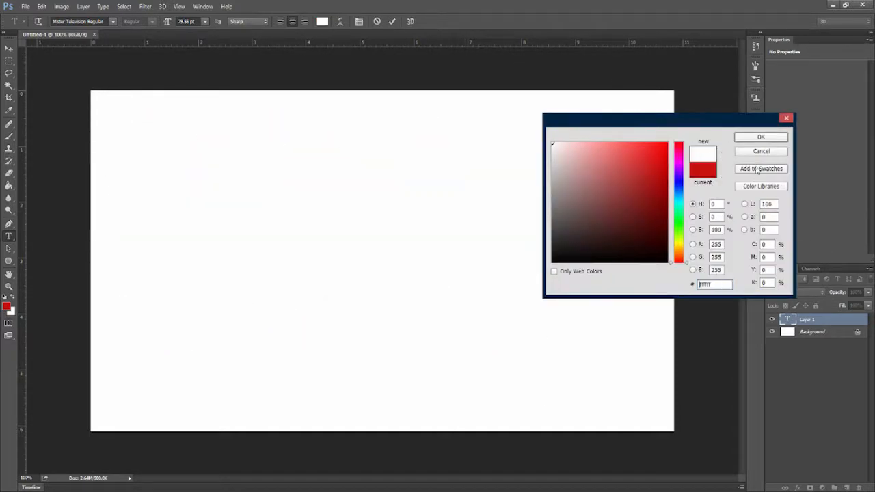
click(760, 151)
- Convert the locked Background into a regular layer and turn it black with a rasterized Color Overlay
double_click(828, 331)
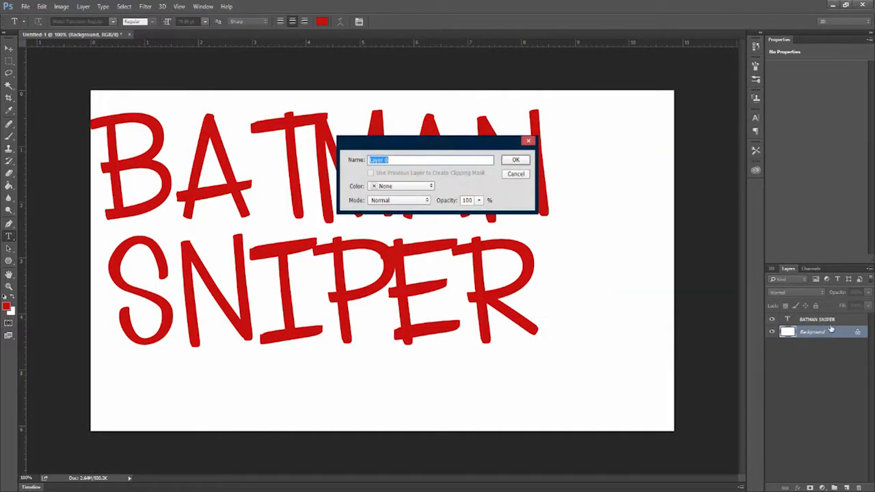
click(516, 161)
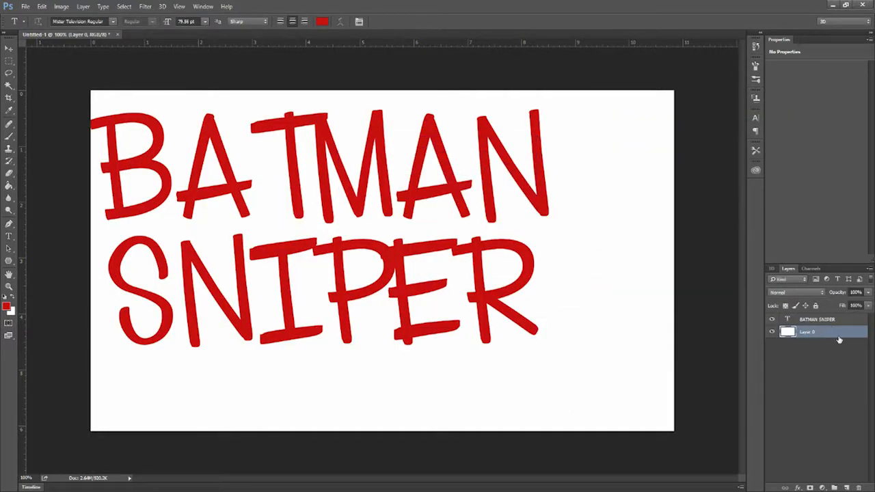
double_click(807, 333)
click(314, 202)
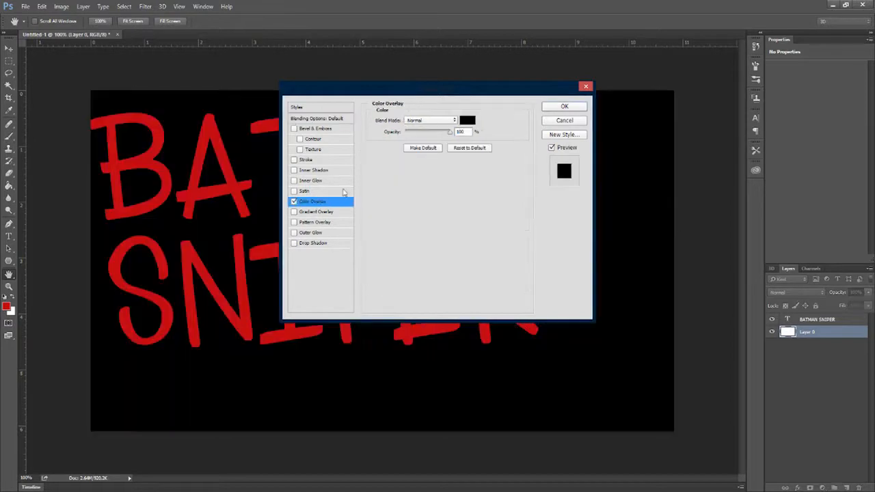
click(564, 107)
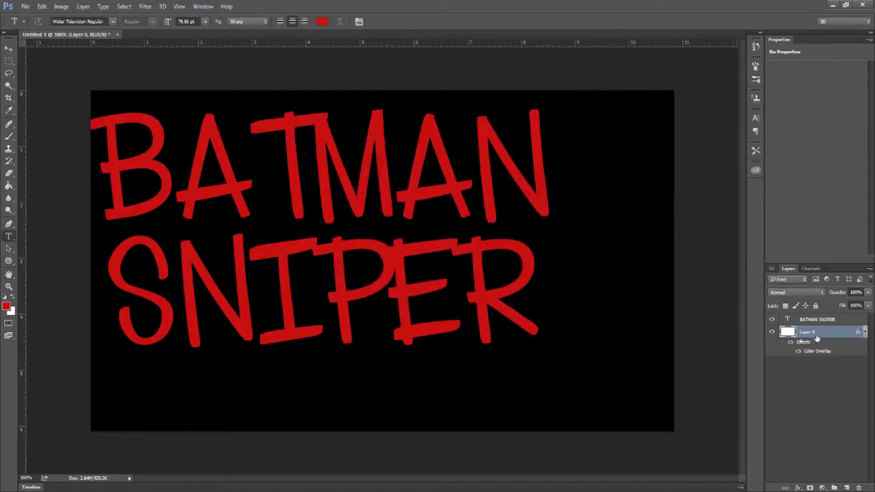
right_click(817, 333)
click(745, 198)
- Add a reversed radial Gradient Overlay to the black background layer at 150% scale and about 6% opacity
double_click(834, 334)
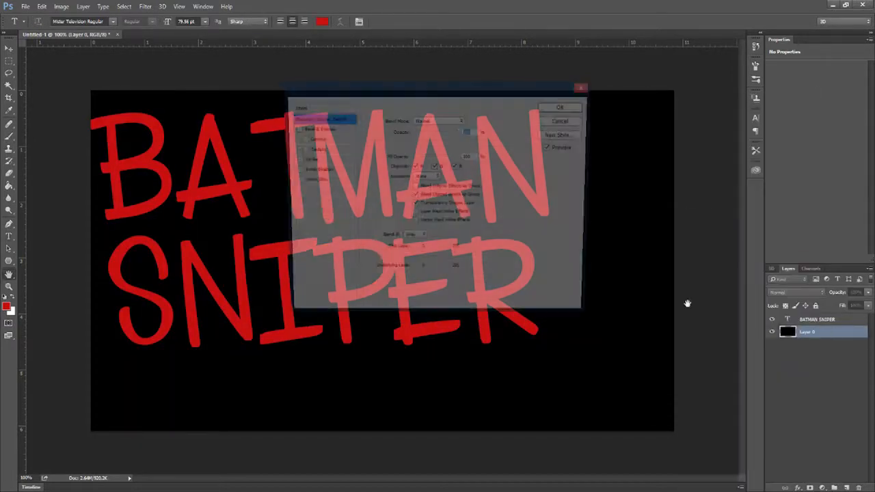
click(317, 211)
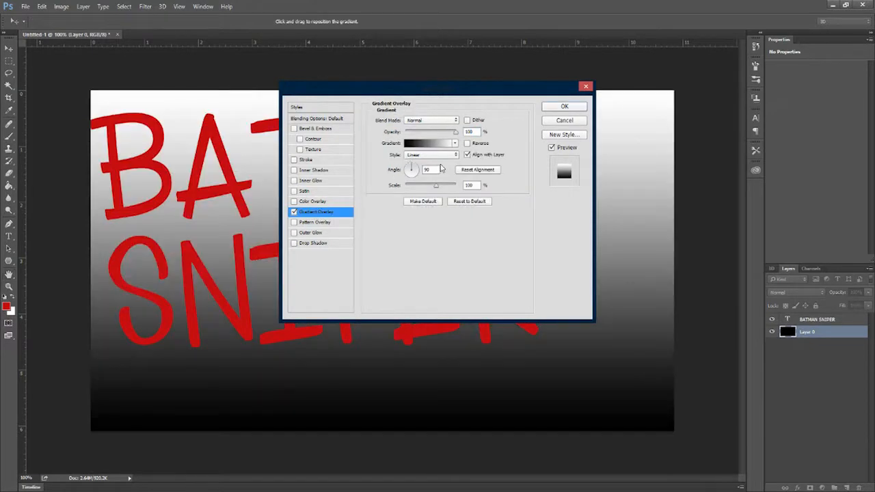
click(432, 155)
click(438, 171)
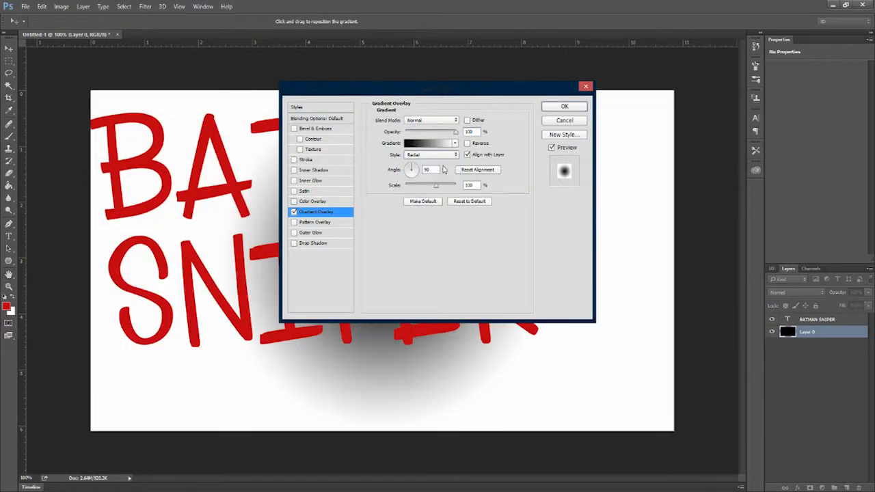
click(467, 143)
drag(436, 185, 468, 175)
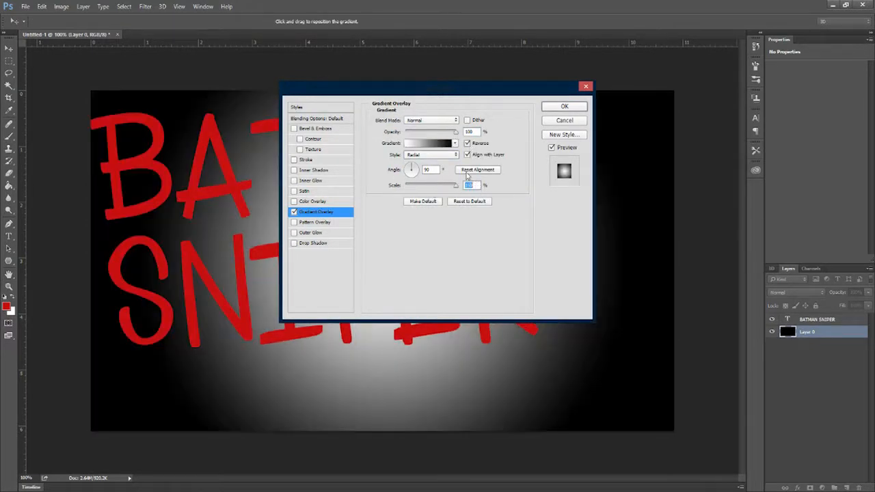
drag(434, 132, 409, 133)
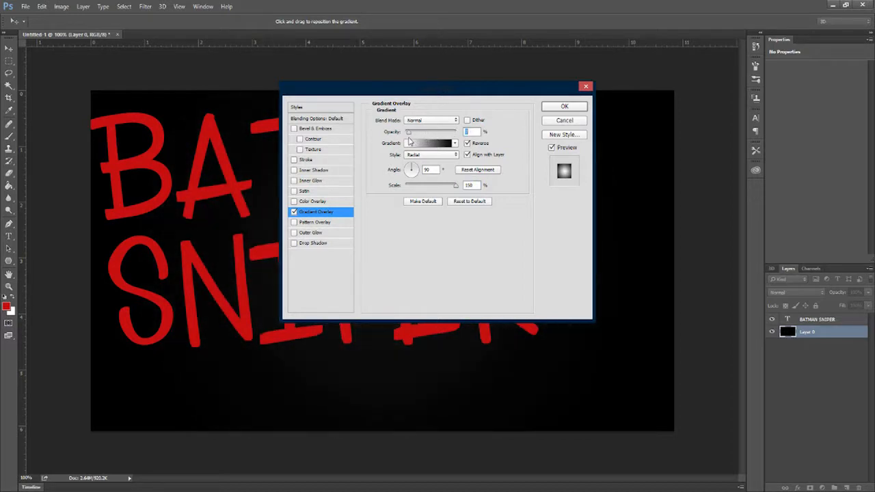
- Add a white (ffffff) Inner Glow in Overlay mode, 250 px in size, and set the Gradient Overlay opacity to 4%
click(305, 182)
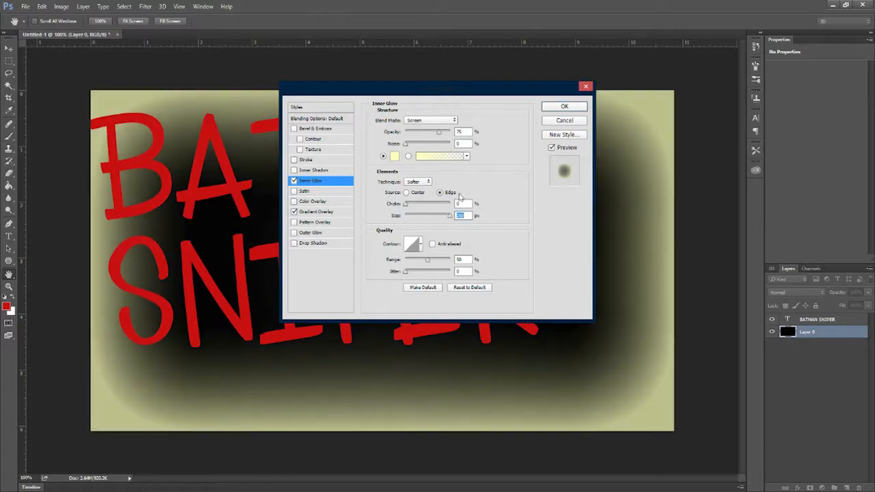
click(421, 120)
click(441, 201)
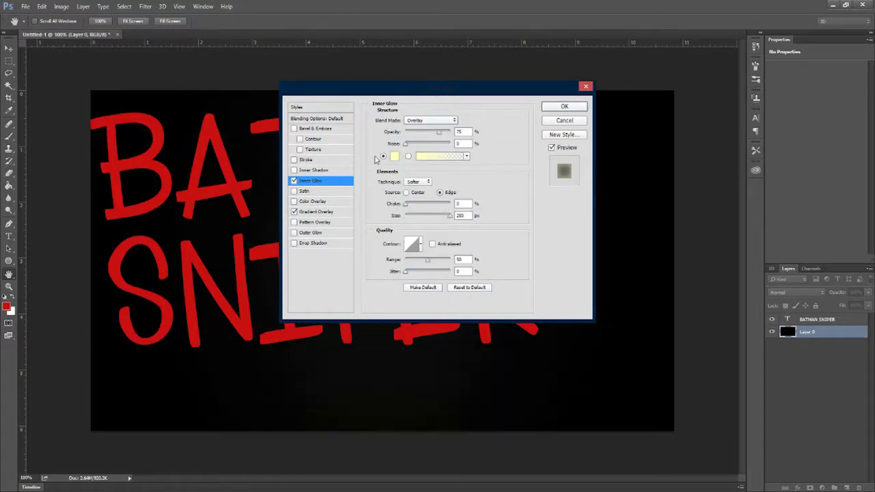
click(394, 156)
text(ffffff)
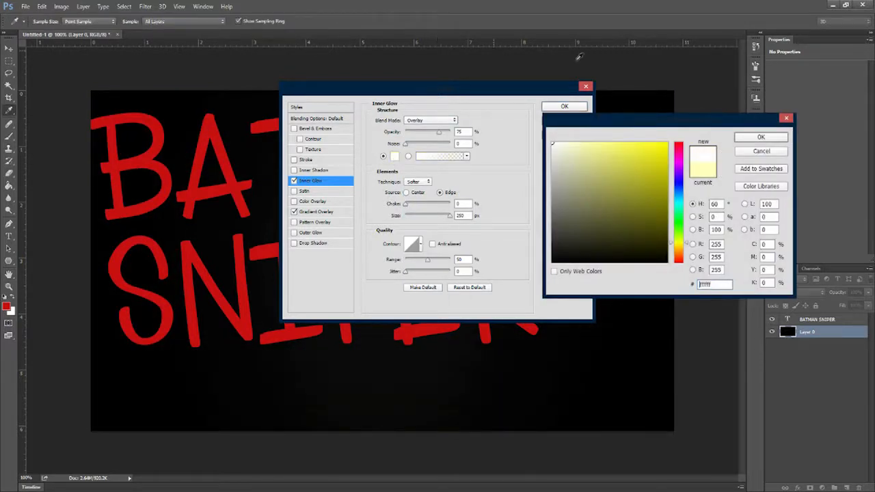
click(779, 136)
drag(440, 88, 706, 90)
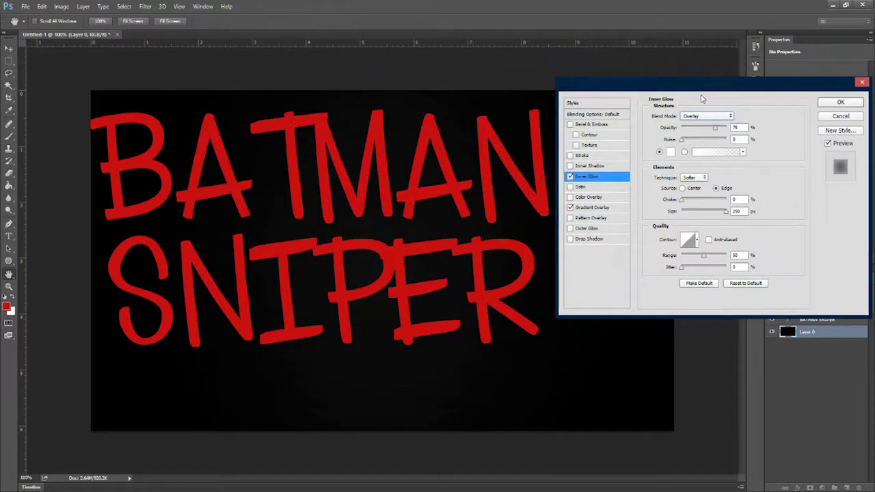
click(617, 207)
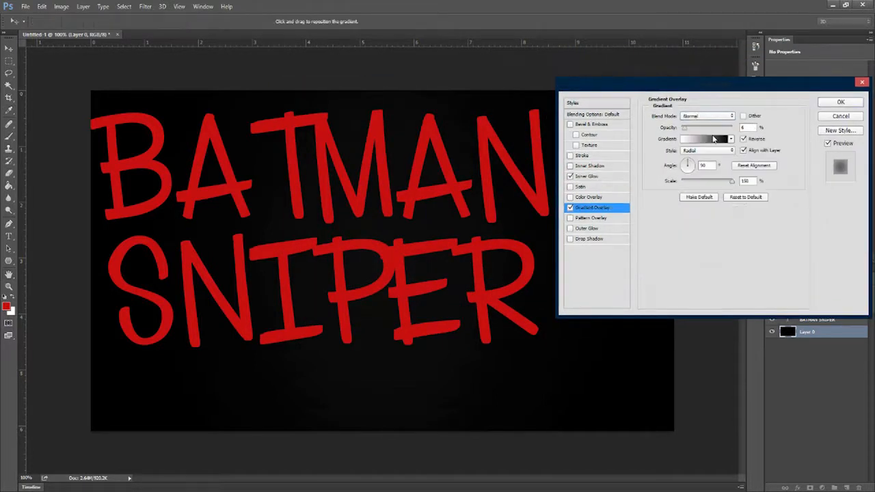
double_click(753, 127)
- Try a grey diagonal-streak Pattern Overlay in Overlay blend mode at reduced scale on the background layer
click(592, 217)
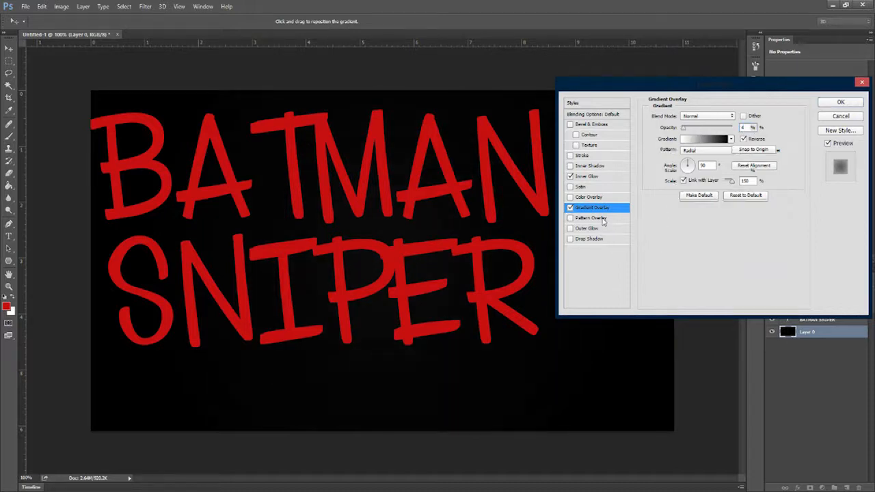
click(709, 151)
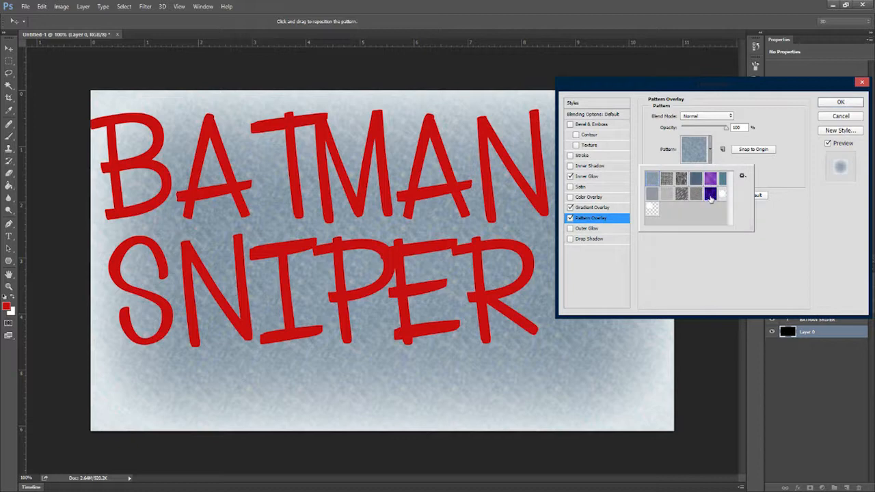
click(681, 196)
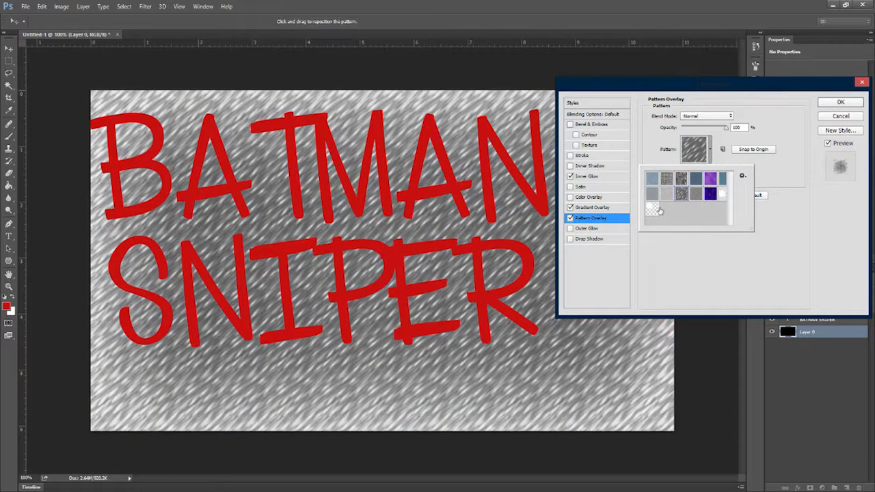
click(702, 258)
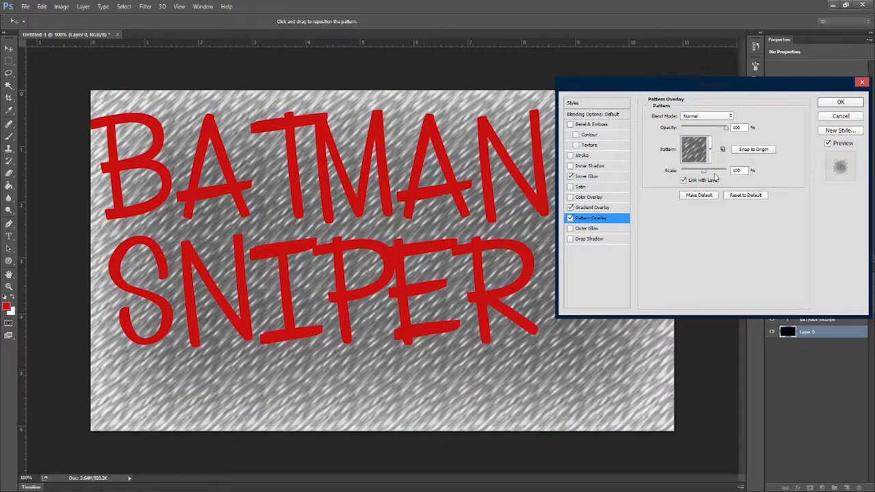
click(709, 120)
click(711, 213)
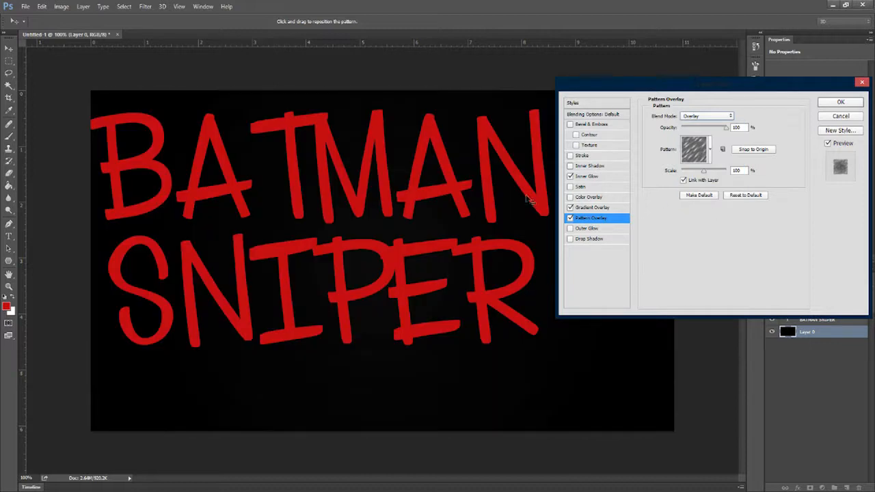
drag(707, 174, 685, 173)
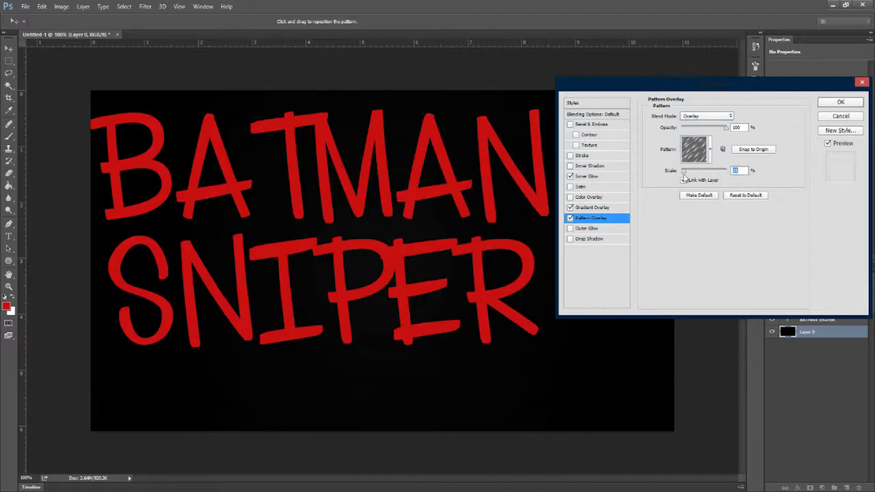
click(569, 218)
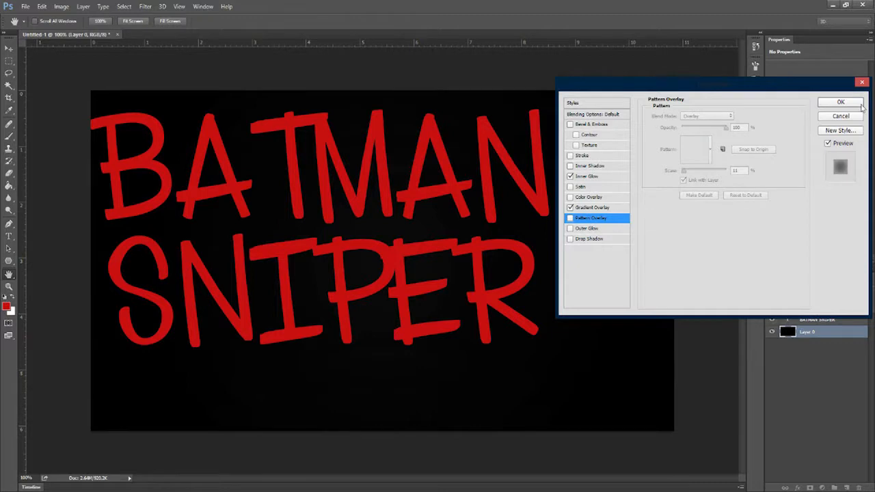
- Apply the Inner Glow and Gradient Overlay and rasterize the background's layer style
click(840, 102)
click(15, 51)
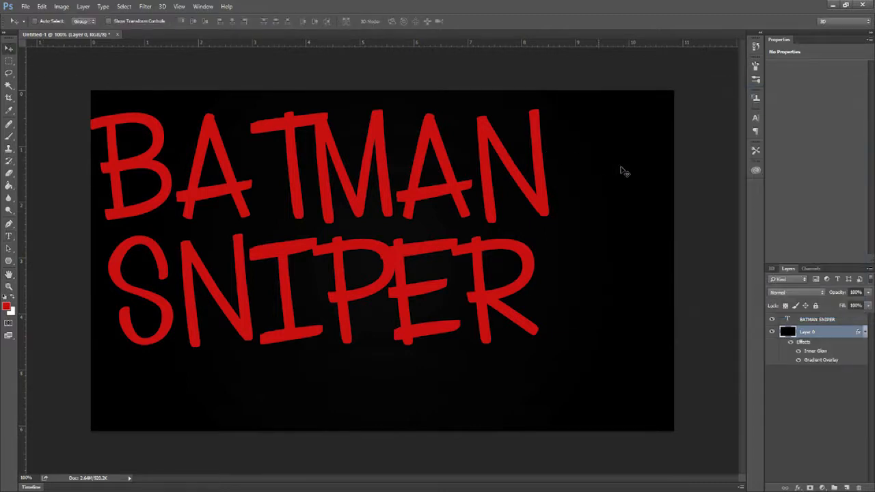
right_click(819, 332)
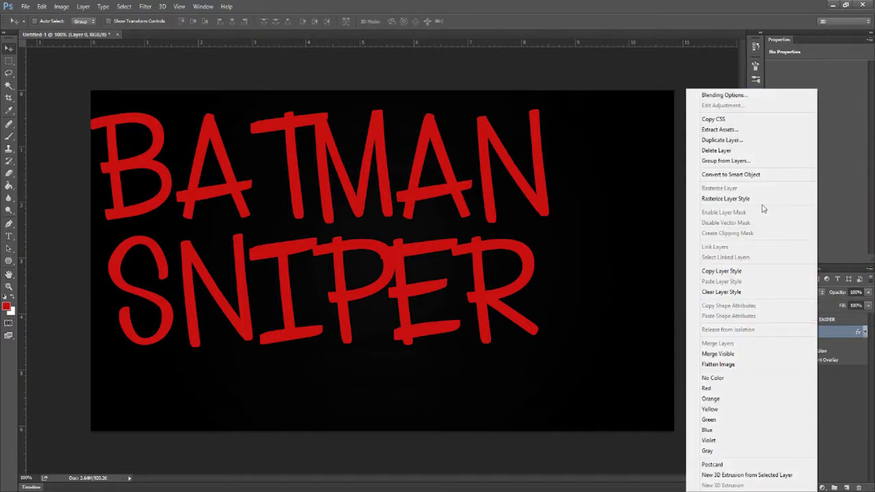
click(762, 197)
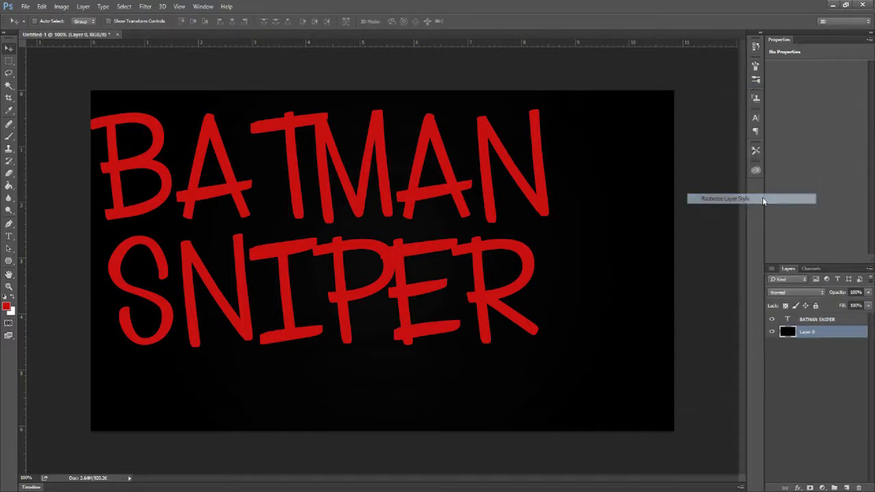
- Apply the Filter Gallery's Spatter effect to the background with spray radius 25 and smoothness 5
click(145, 7)
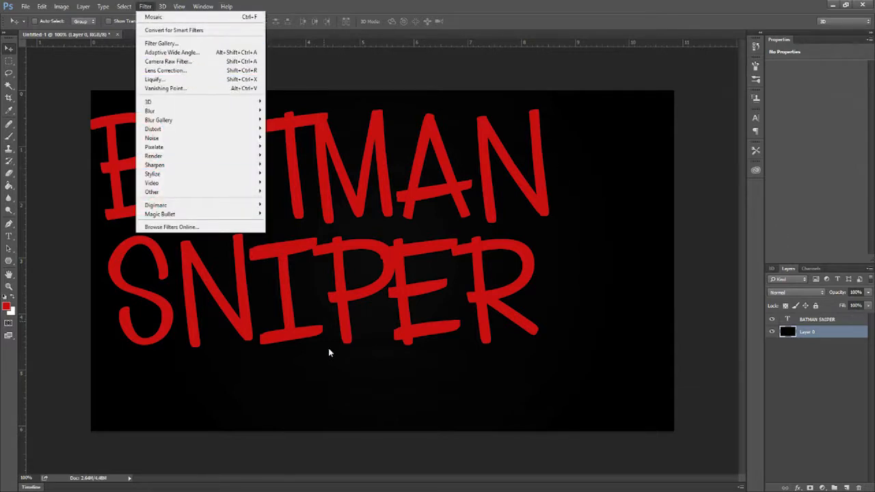
click(162, 43)
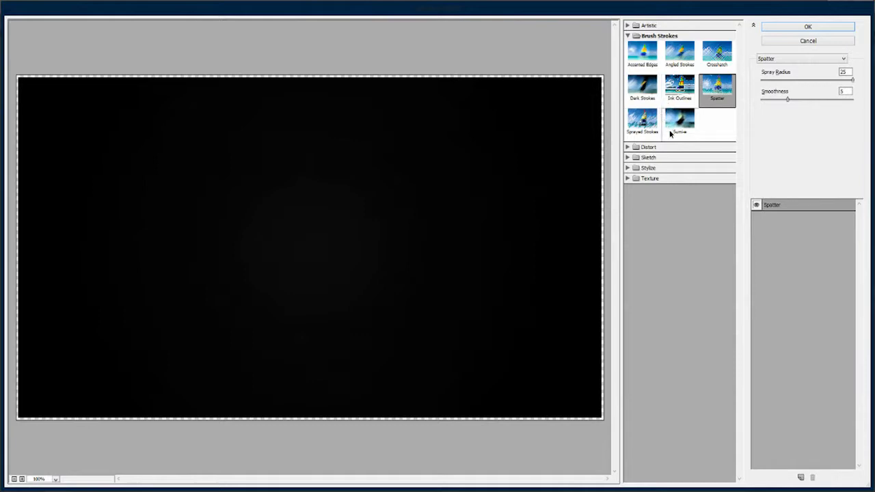
click(795, 25)
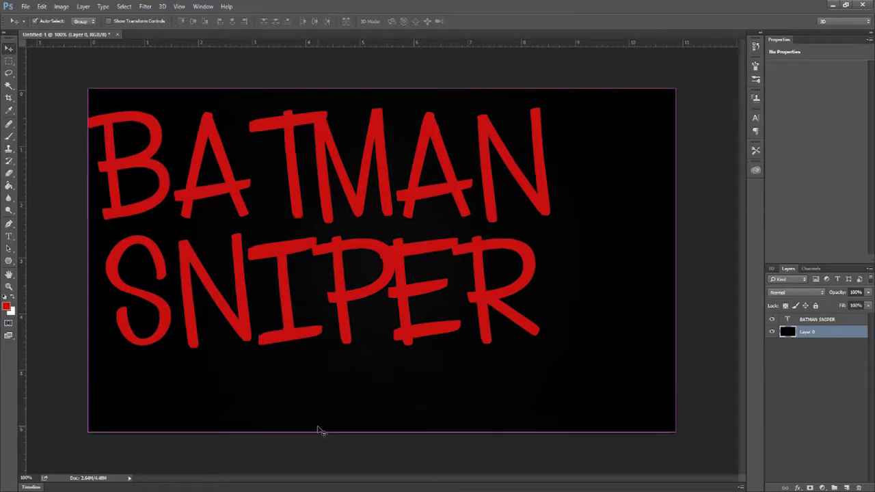
key(ctrl+plus)
key(ctrl+minus)
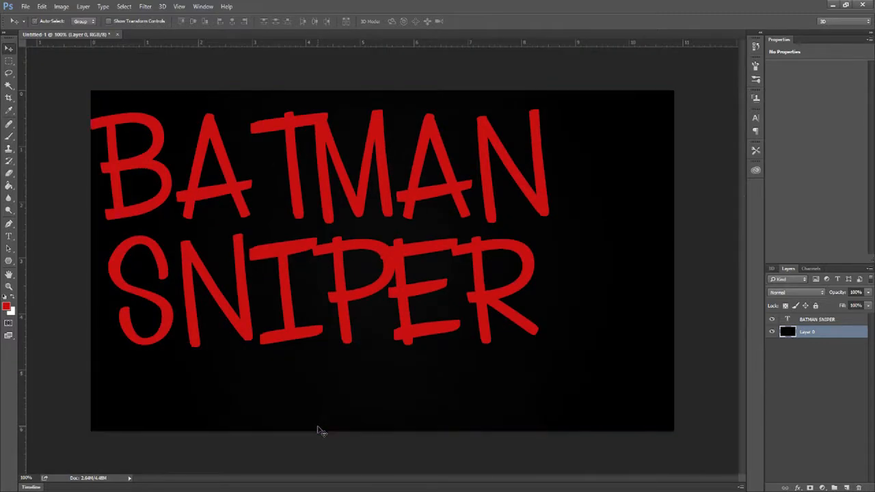
- Scale the BATMAN SNIPER text to about 63% and place it in the right half of the canvas
click(851, 319)
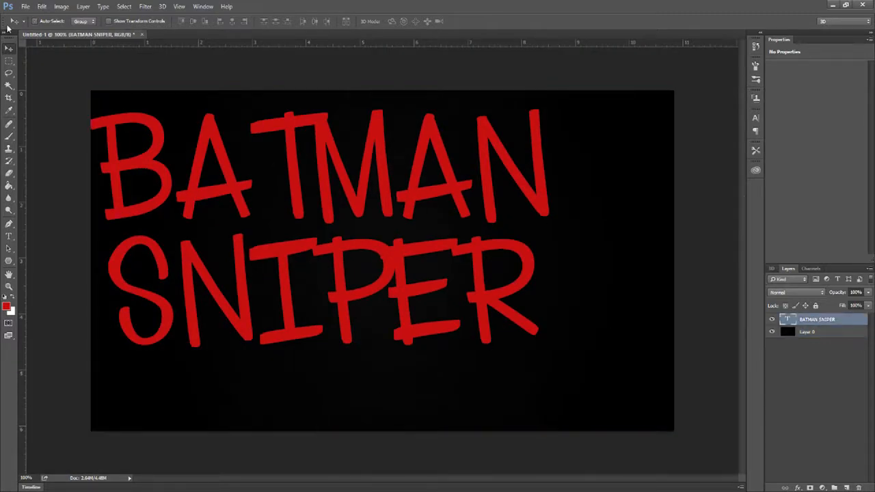
click(42, 7)
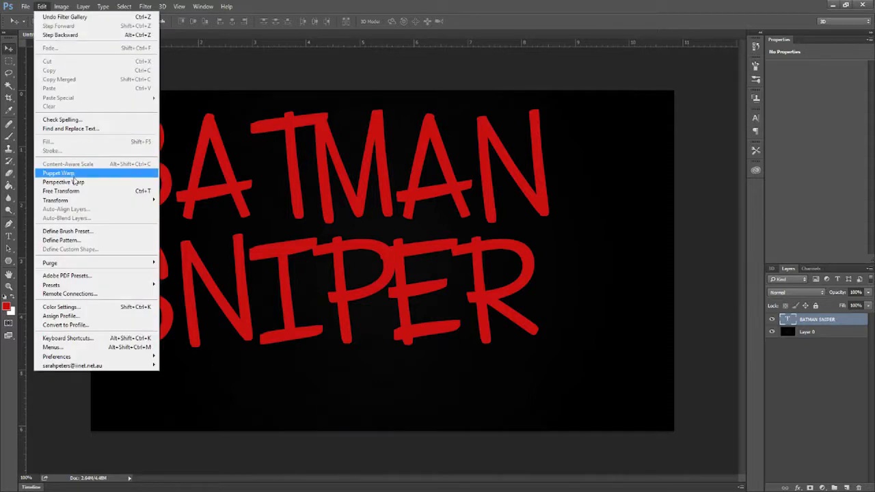
click(61, 191)
drag(560, 406, 469, 346)
drag(315, 228, 499, 246)
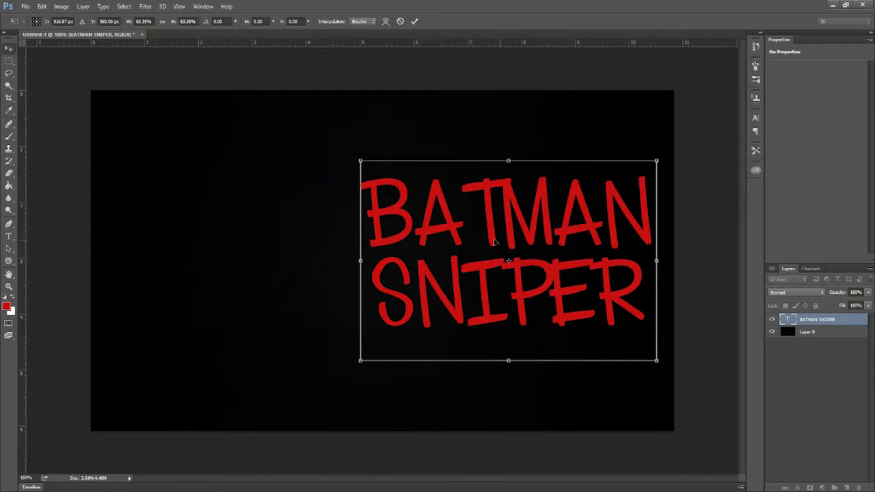
key(Return)
- Select the BATMAN SNIPER text, search the fonts for a Batman one and try the 'DragonForcE' Regular font
click(9, 236)
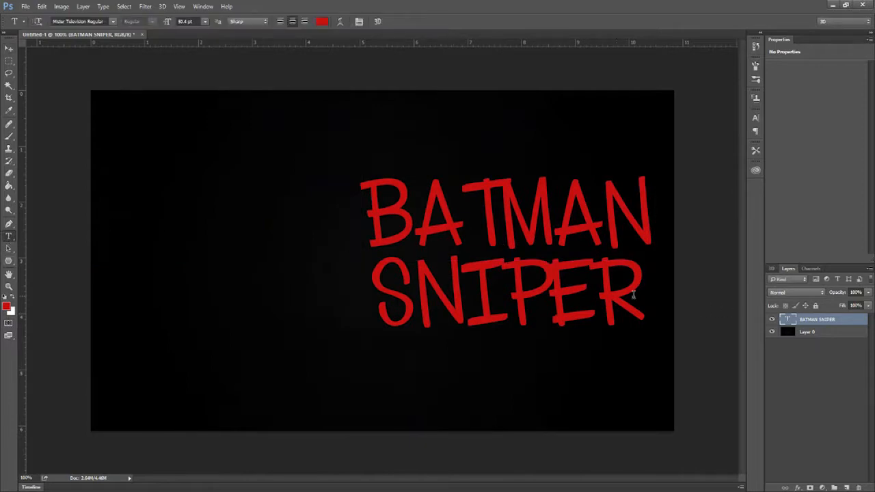
drag(633, 295, 266, 125)
click(83, 21)
key(BackSpace)
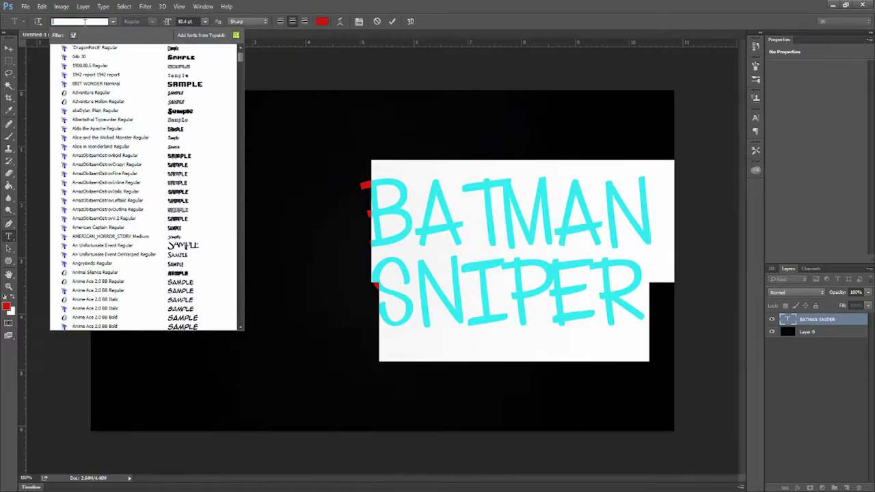
text(batm)
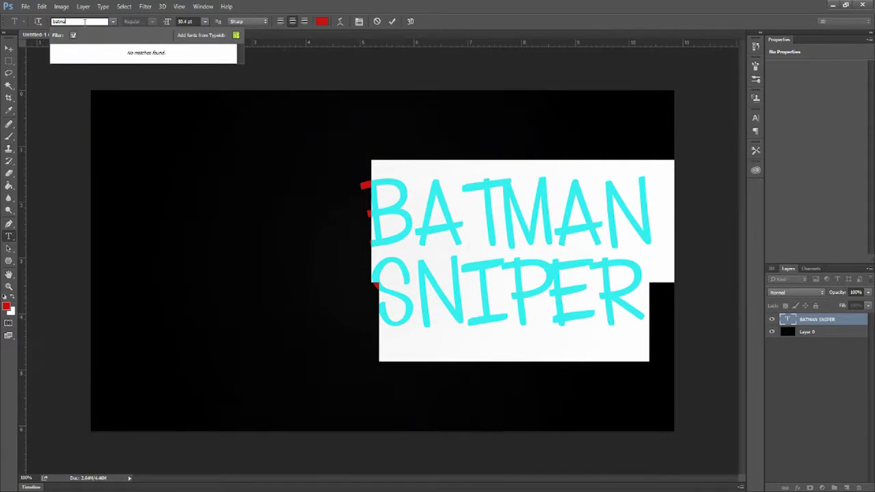
key(BackSpace)
key(BackSpace)
key(BackSpace)
key(BackSpace)
key(BackSpace)
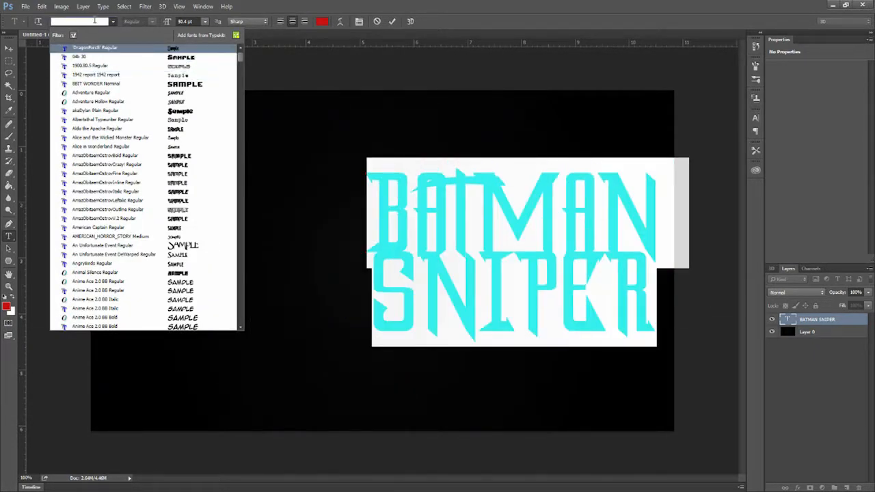
click(114, 49)
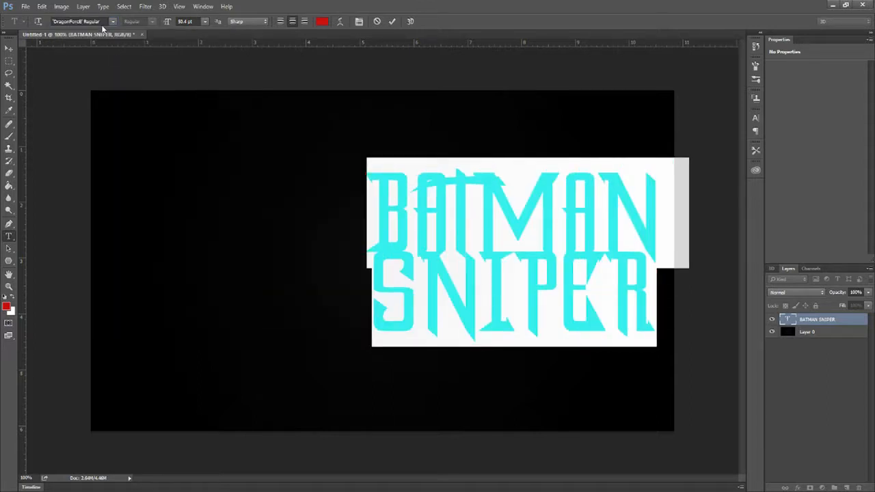
- Step through the fonts and set the BATMAN SNIPER text to Aldo the Apache Regular
click(103, 24)
key(Down)
key(Down)
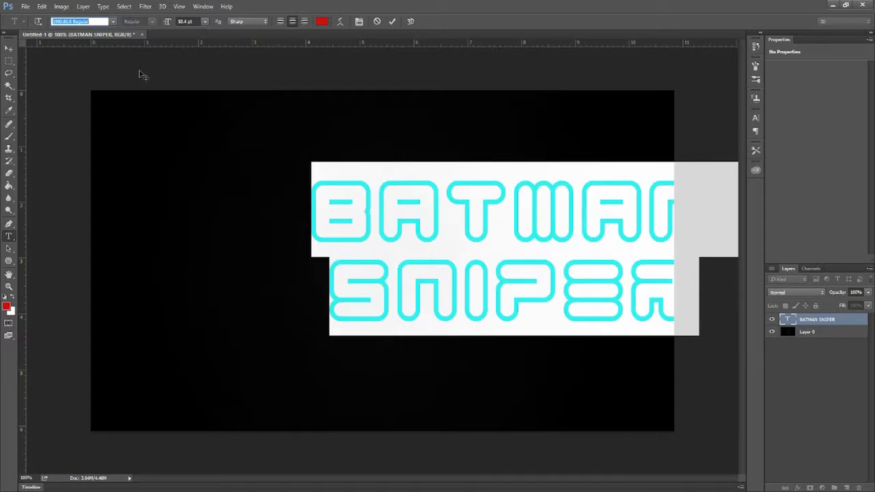
key(Down)
key(Down)
key(Down)
key(Down)
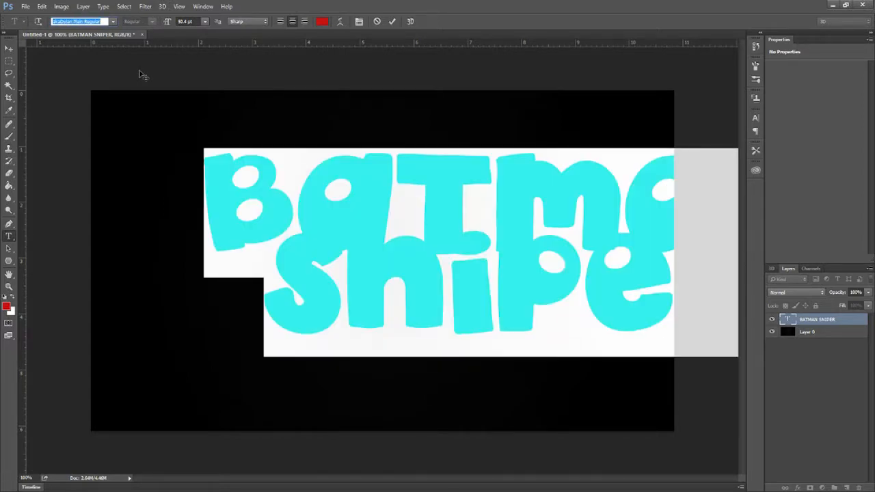
key(Down)
key(Down)
key(Down)
key(Down)
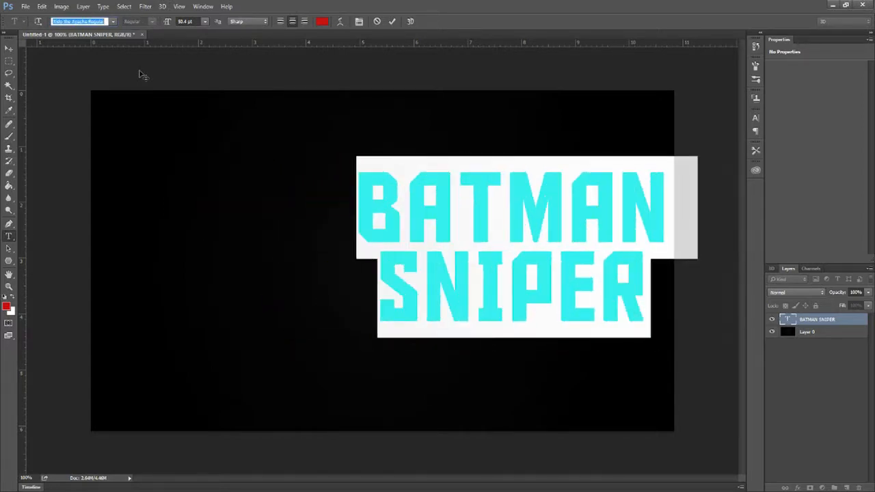
key(Down)
key(Up)
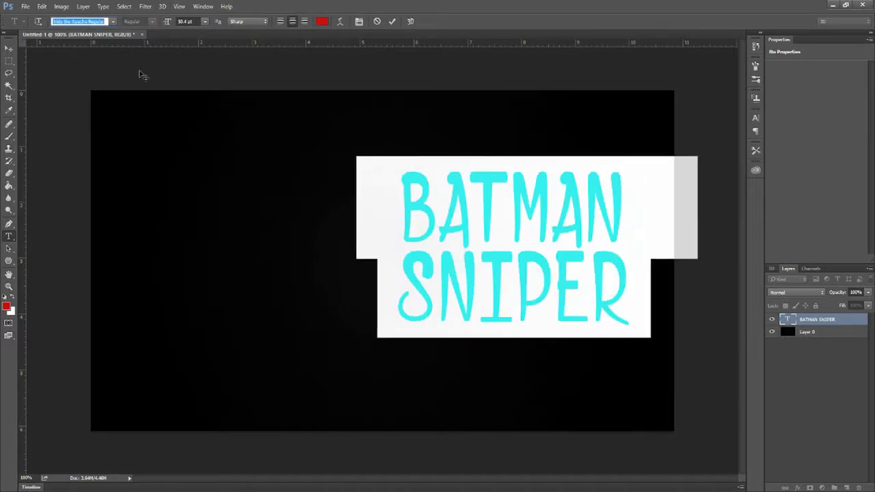
- Enlarge the SNIPER line to 58.4 pt to match BATMAN's width and increase its leading so the lines do not overlap
click(602, 247)
drag(656, 278, 342, 252)
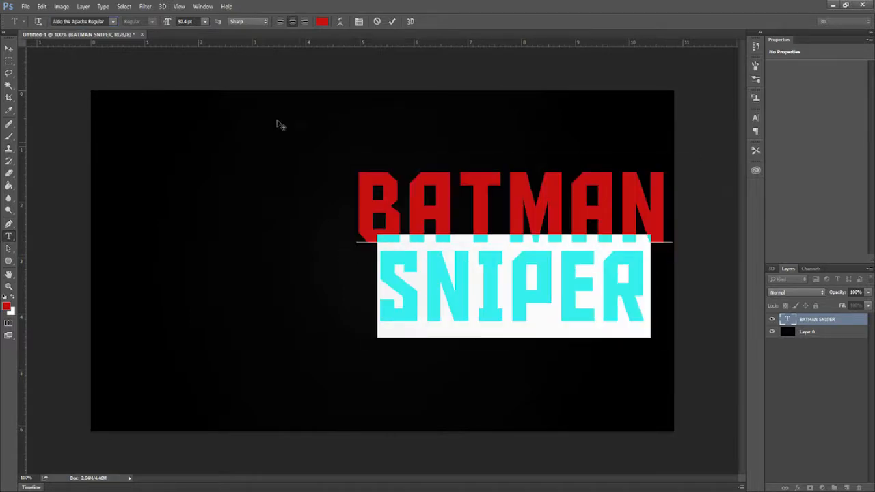
drag(171, 22, 174, 23)
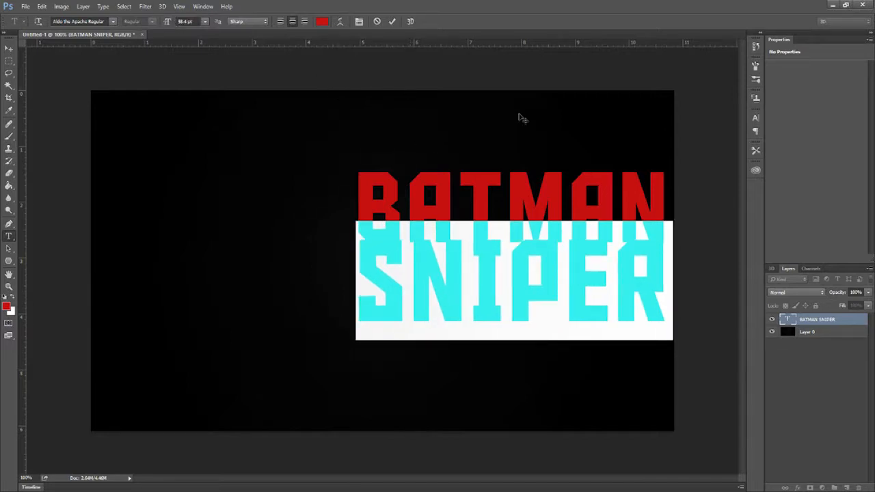
click(755, 118)
drag(705, 137, 708, 137)
- Move the BATMAN SNIPER text slightly left and down to leave a margin at the canvas's right edge
click(9, 47)
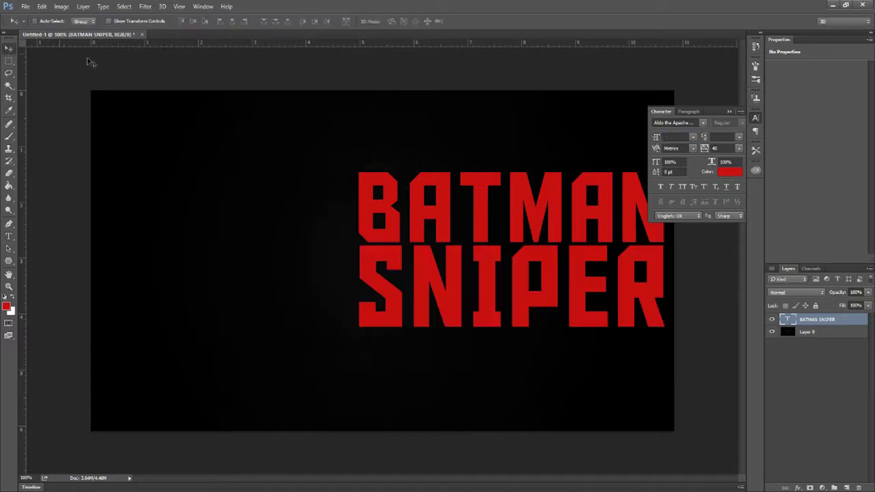
mouse_move(560, 234)
mouse_down()
mouse_move(565, 242)
mouse_move(556, 248)
mouse_up()
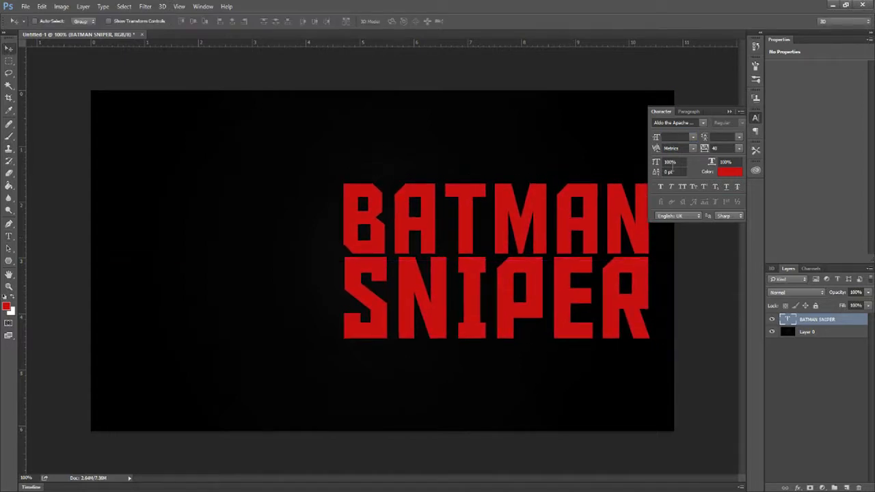
click(730, 112)
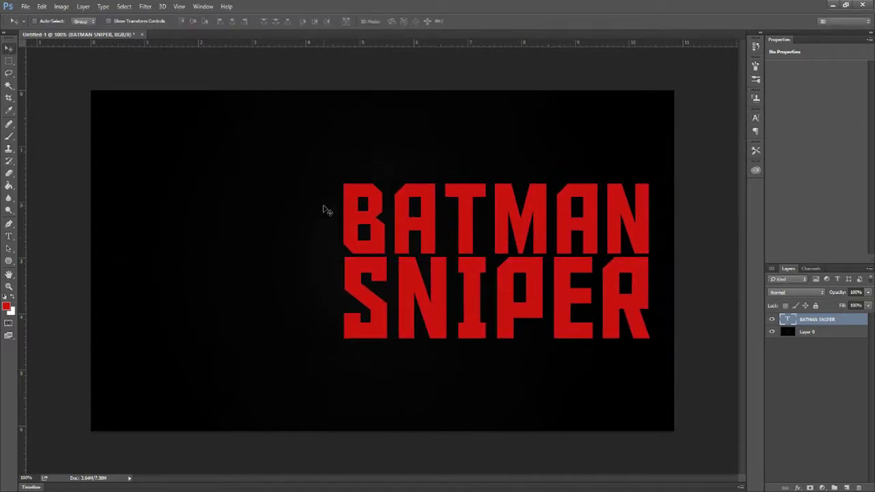
- Set the color of the entire BATMAN SNIPER text to white (ffffff)
click(9, 236)
click(355, 228)
key(ctrl+a)
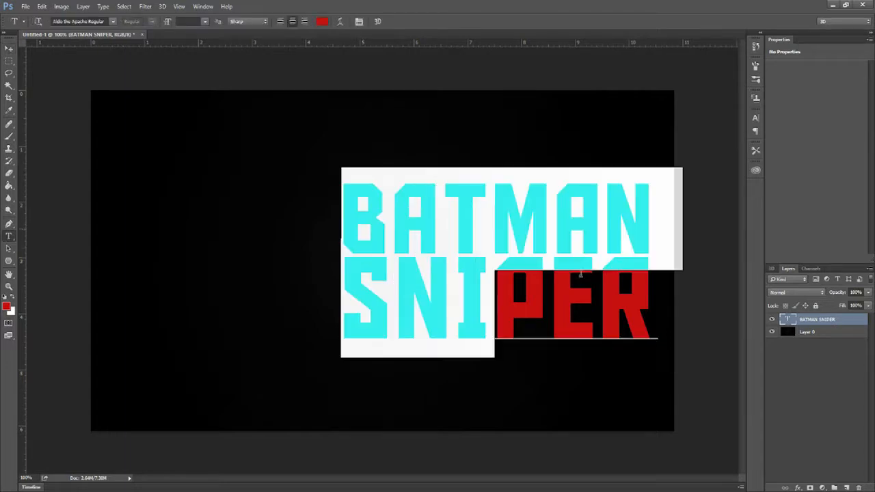
click(318, 23)
click(552, 143)
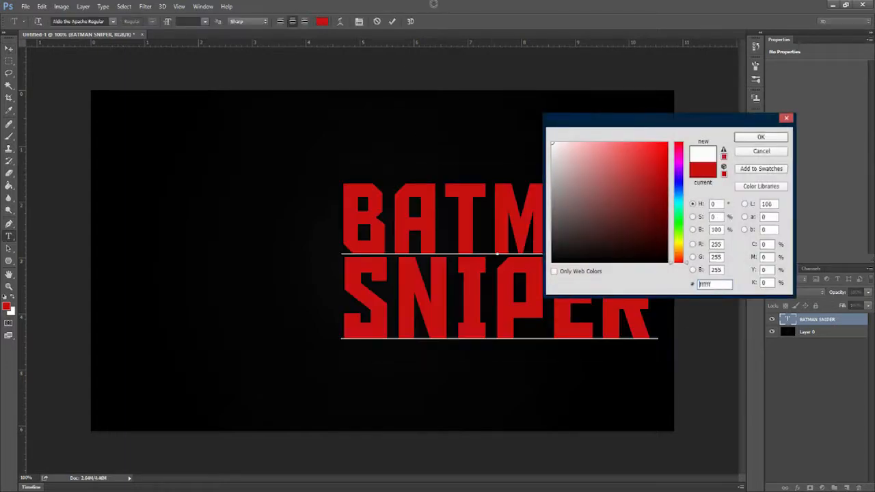
click(747, 140)
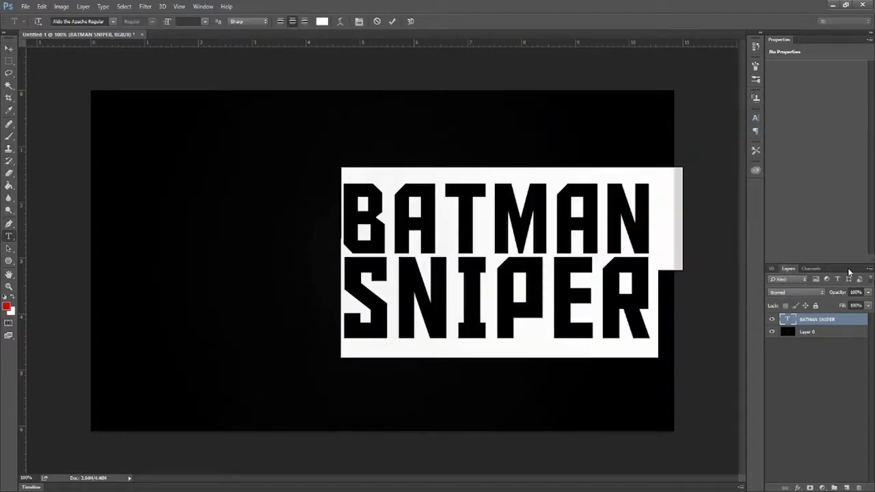
- Add a 3 px black outside Stroke to the BATMAN SNIPER layer, leaving Color Overlay disabled
double_click(857, 322)
click(588, 197)
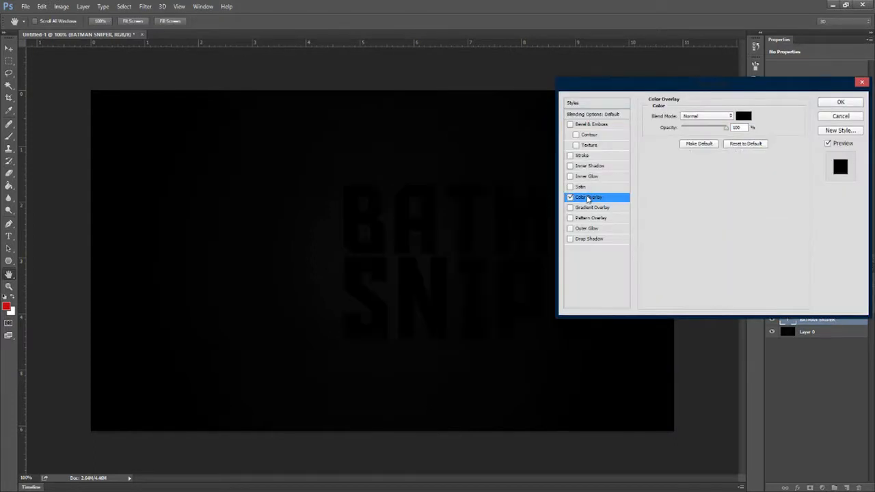
click(570, 198)
click(581, 156)
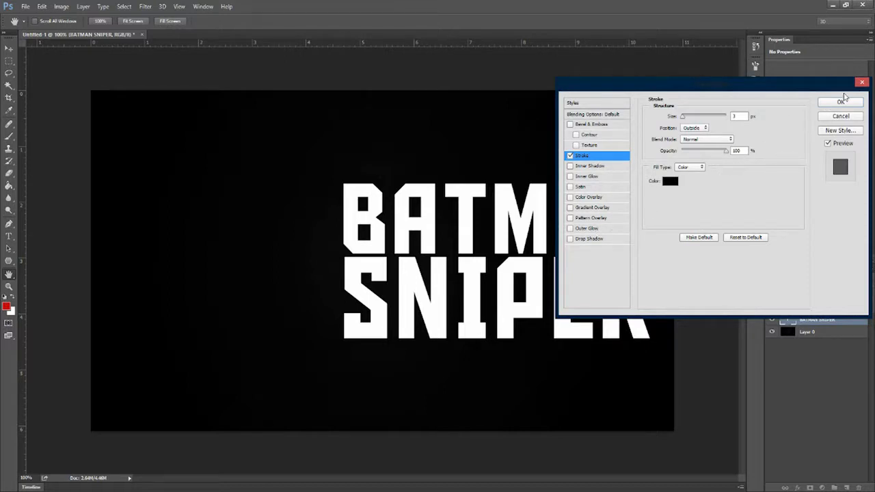
- Add a Gradient Overlay to the text with the orange-yellow-orange preset and opacity lowered to about 50%
click(611, 208)
click(704, 146)
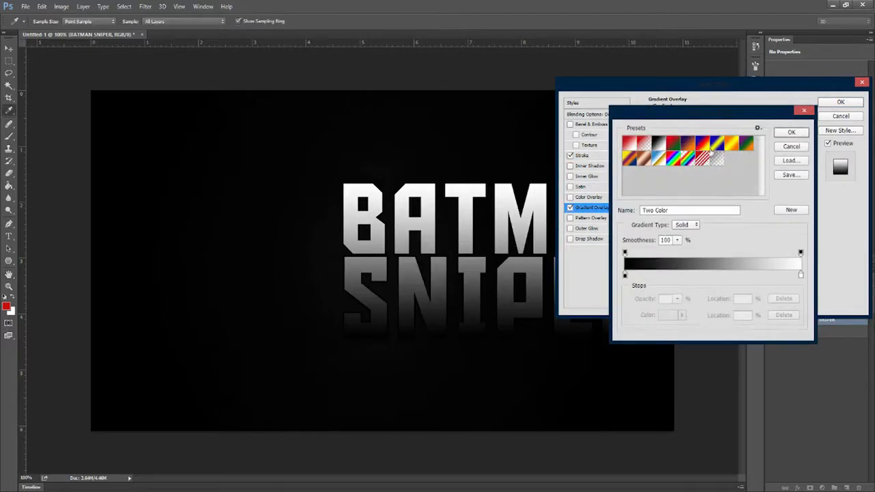
click(732, 147)
click(790, 131)
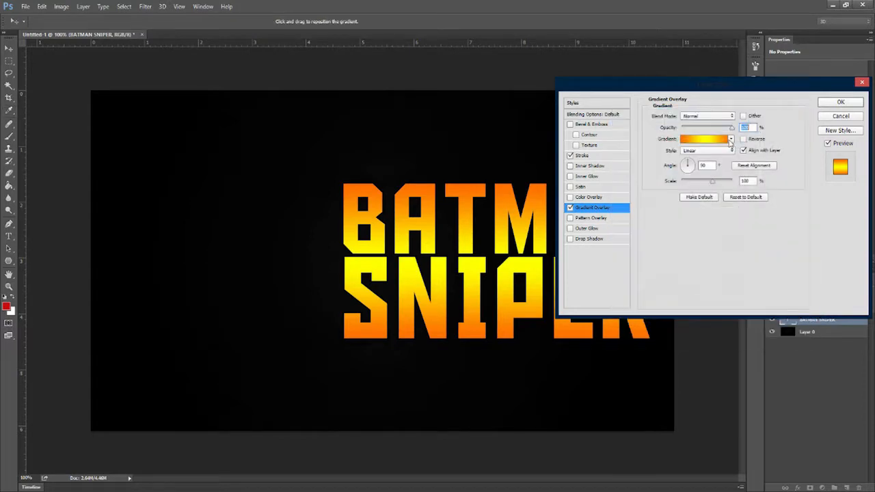
drag(720, 130, 706, 130)
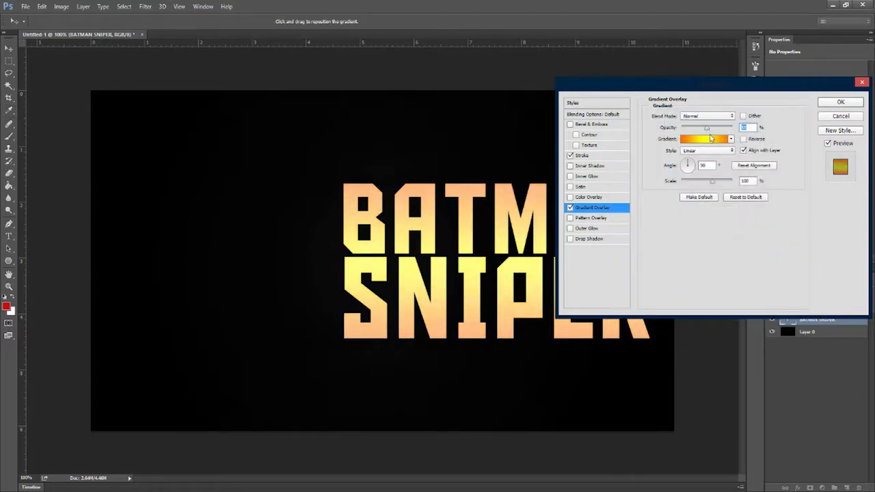
- Set the gradient's end opacity stop to 0% and delete its yellow middle color stop
click(704, 139)
click(800, 253)
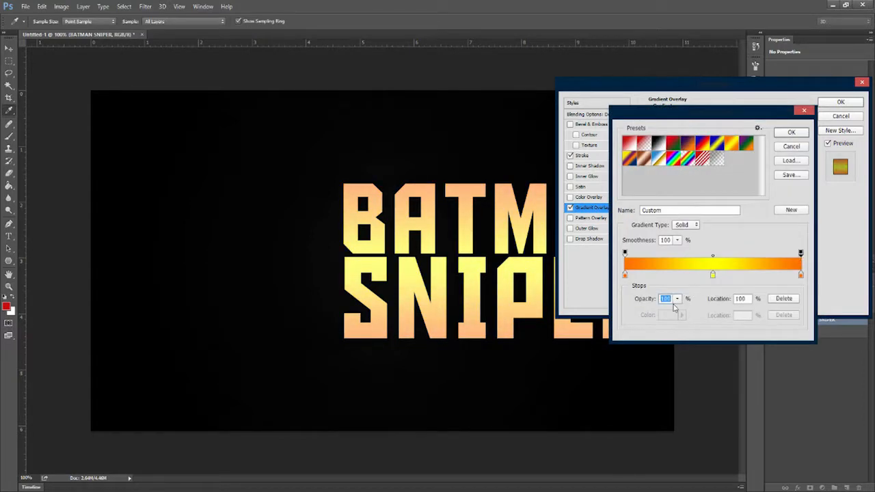
click(677, 298)
drag(679, 311, 505, 309)
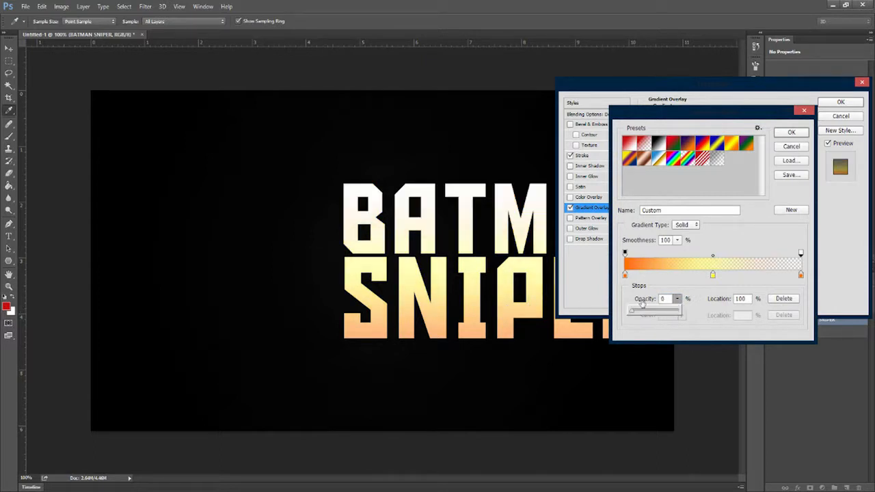
click(713, 275)
click(783, 315)
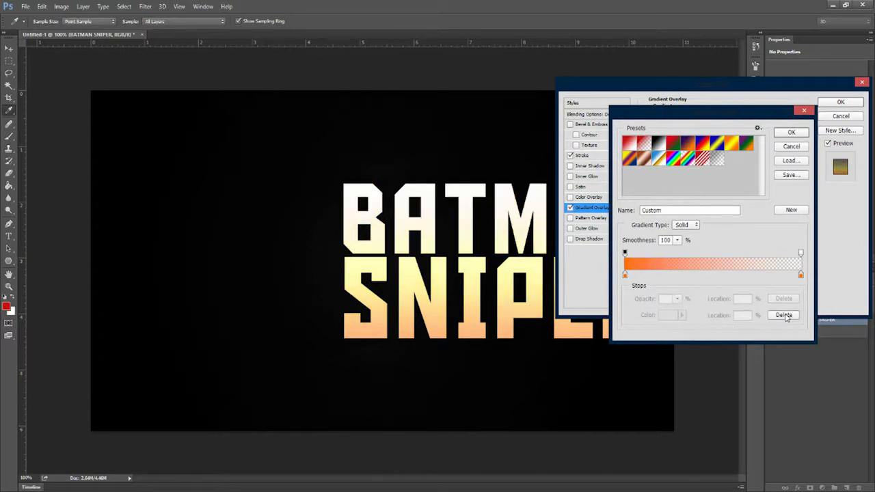
- Set the gradient's end color stop to orange and lower the Gradient Overlay's opacity to 35%
double_click(801, 276)
text(ffffff)
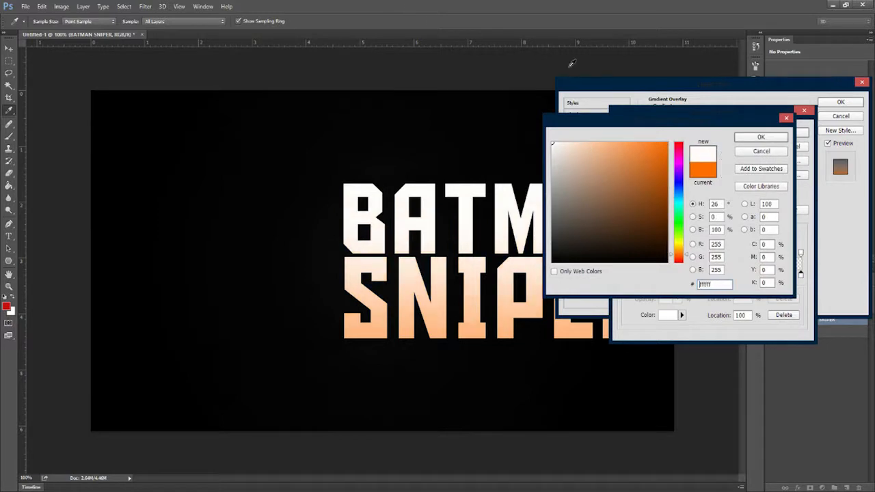
click(704, 172)
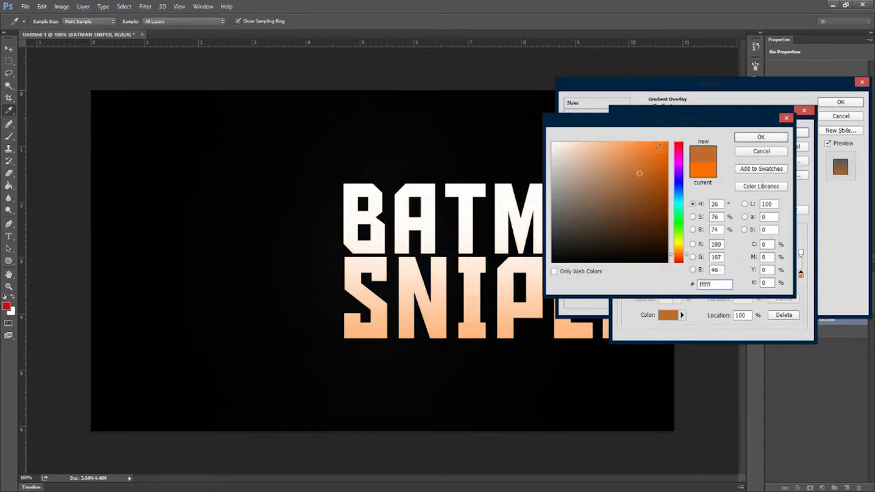
click(752, 137)
click(770, 134)
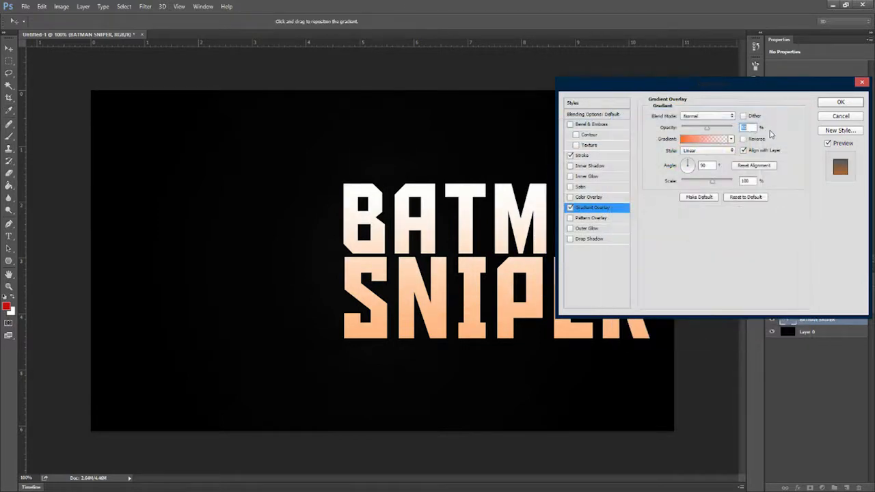
drag(706, 129, 700, 130)
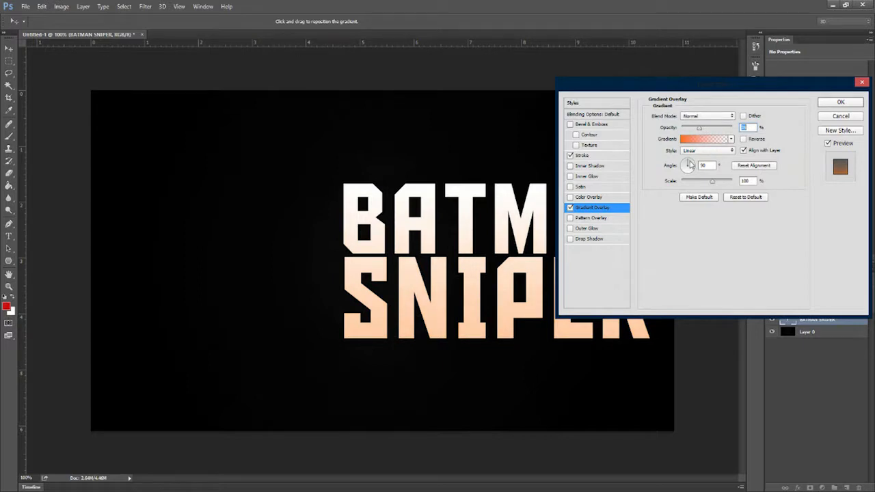
- Change the gradient's start color stop to lighter orange ff9702 and apply the layer style to the text
click(695, 140)
double_click(624, 279)
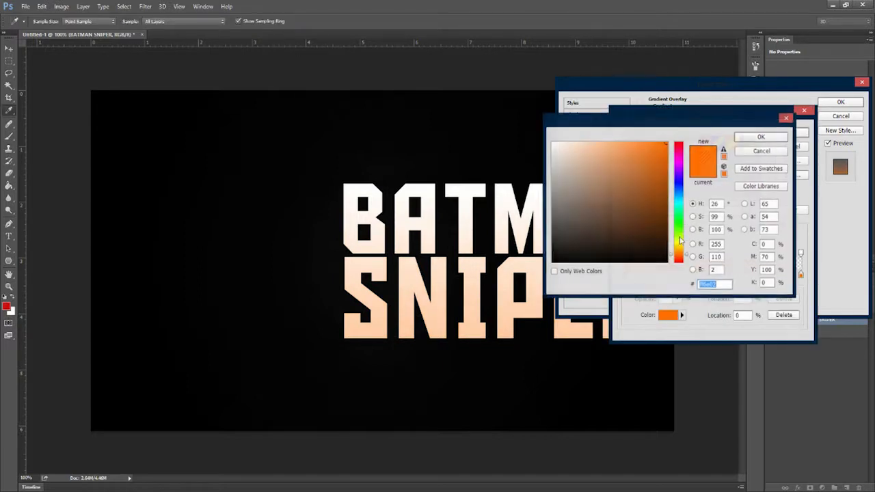
drag(681, 239, 684, 254)
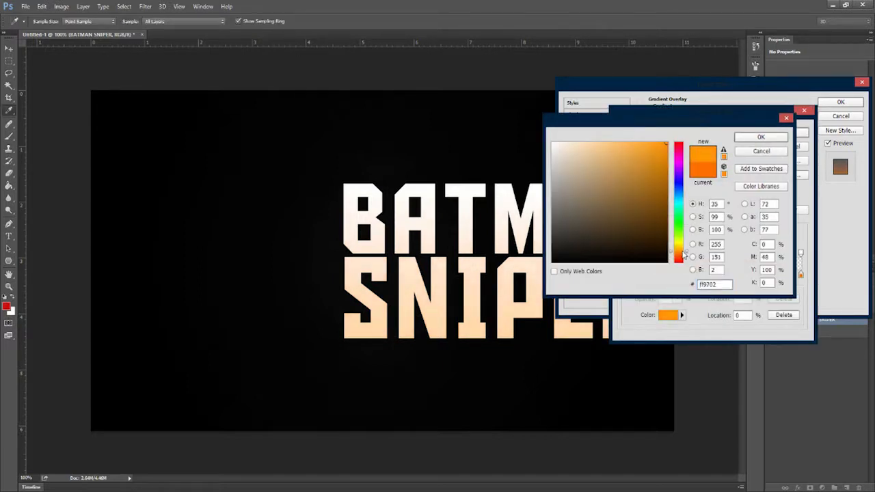
click(760, 136)
click(791, 134)
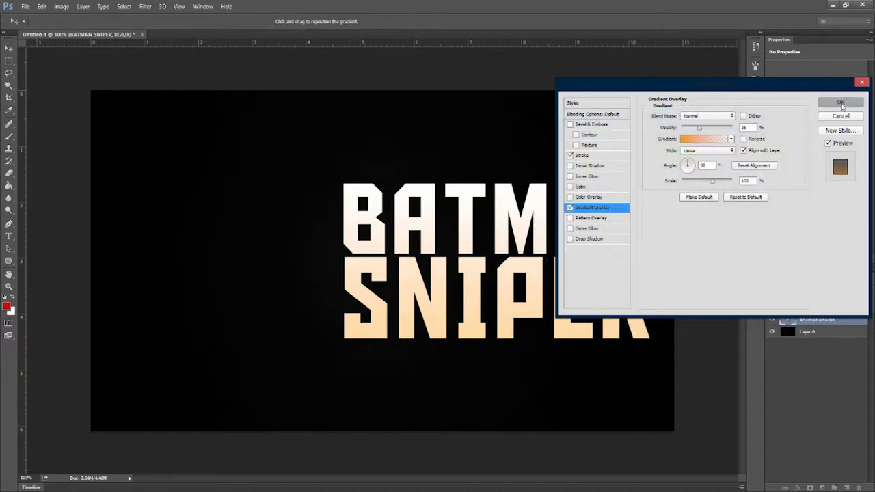
click(840, 101)
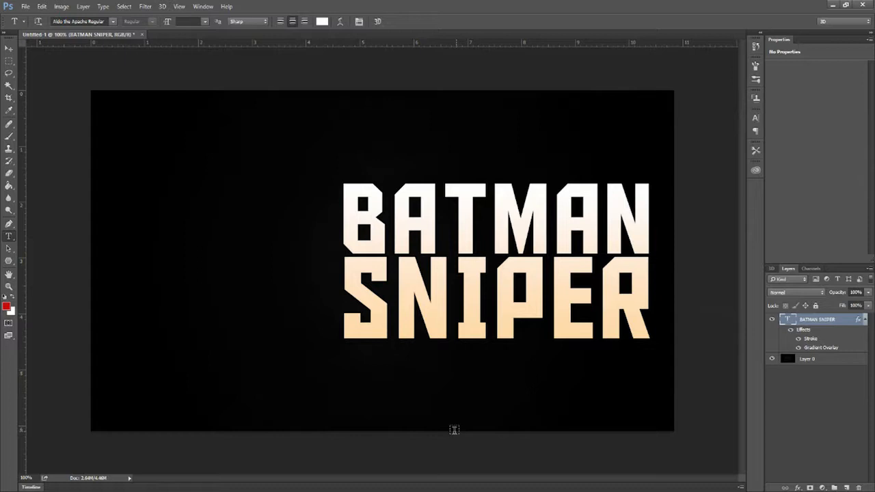
- Place the mezco-dark-knight-returns-batman-figure-with-sniper-rifle image from the Images folder near the canvas's left edge
click(23, 7)
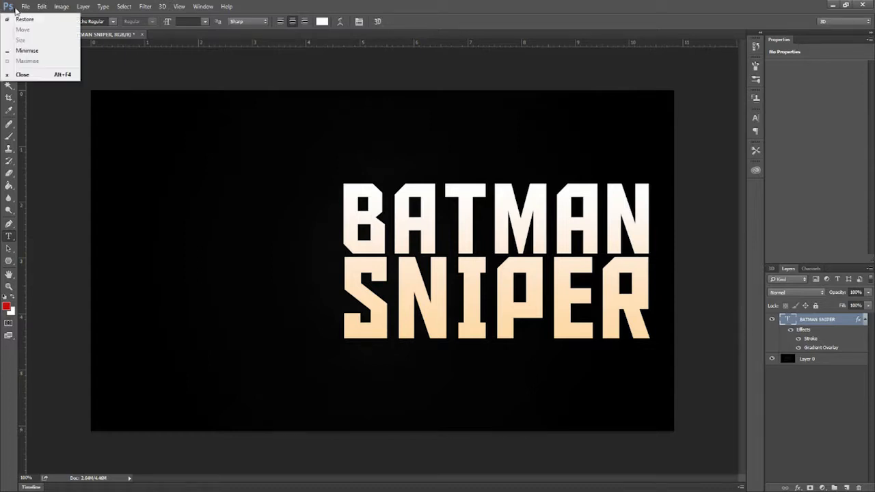
click(96, 183)
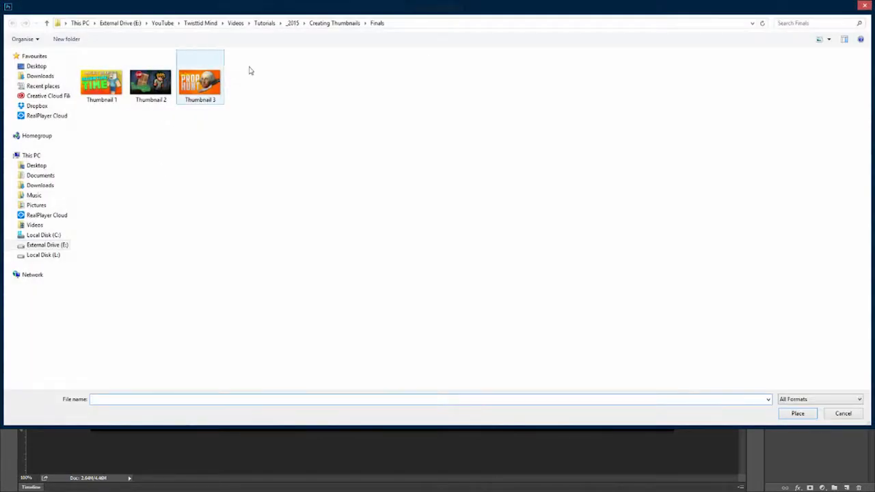
click(348, 22)
double_click(170, 86)
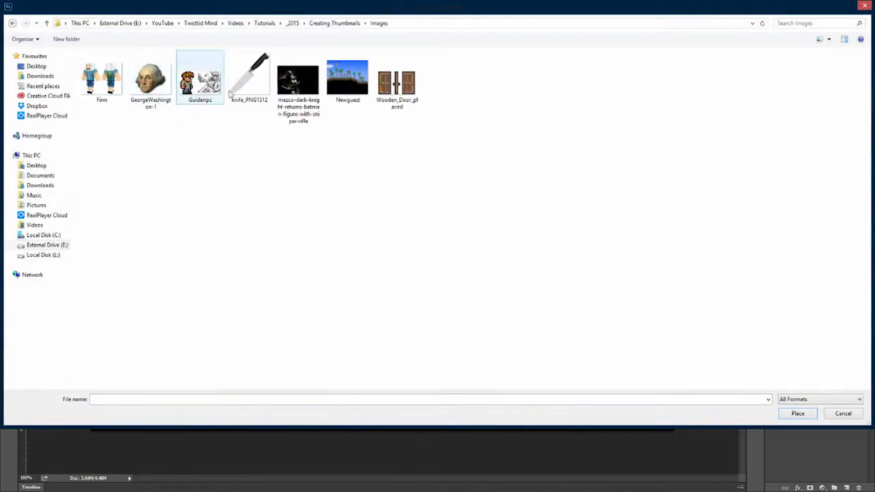
double_click(298, 81)
drag(341, 192, 301, 192)
key(Return)
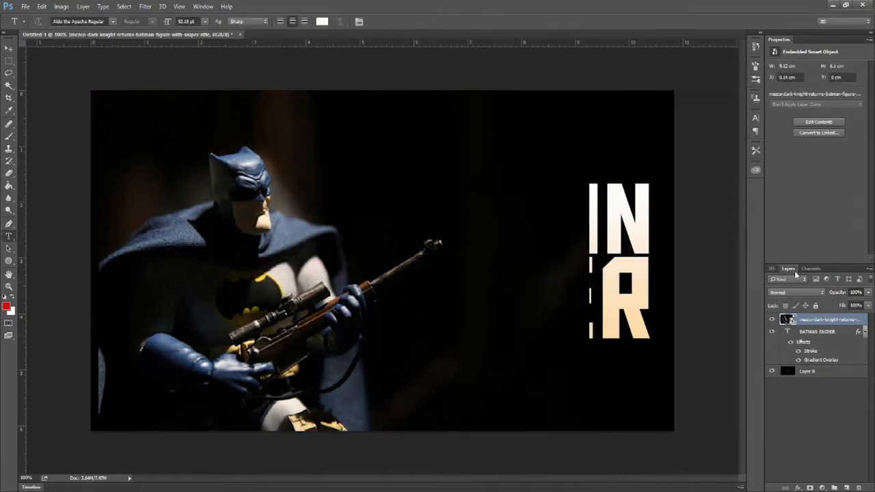
- Move the Batman image layer below the BATMAN SNIPER text and align the picture with the canvas's left edge
drag(820, 318, 818, 386)
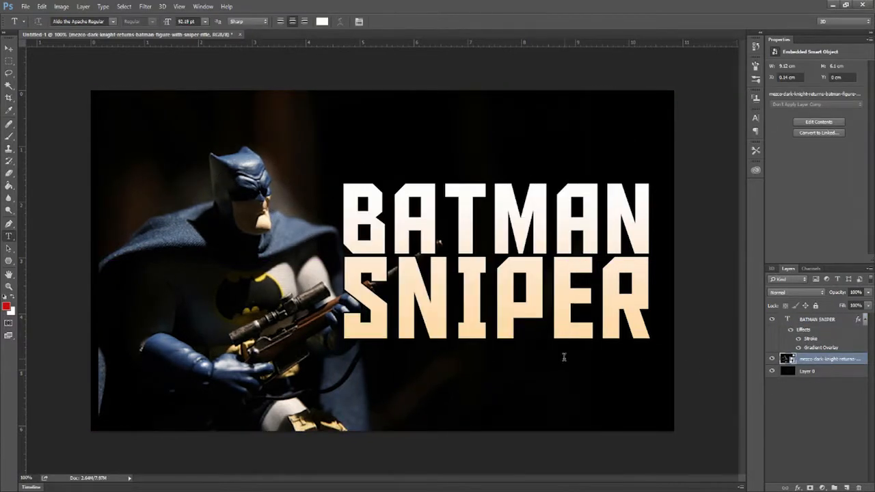
click(9, 48)
drag(254, 274, 240, 273)
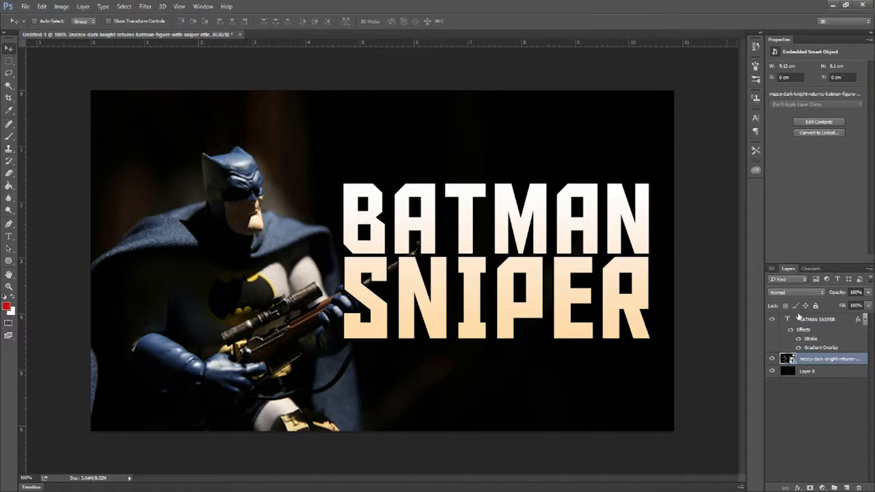
- Rasterize the Batman image, enlarge the Eraser to 800 px and erase the right side of the picture
click(8, 174)
click(454, 134)
click(431, 197)
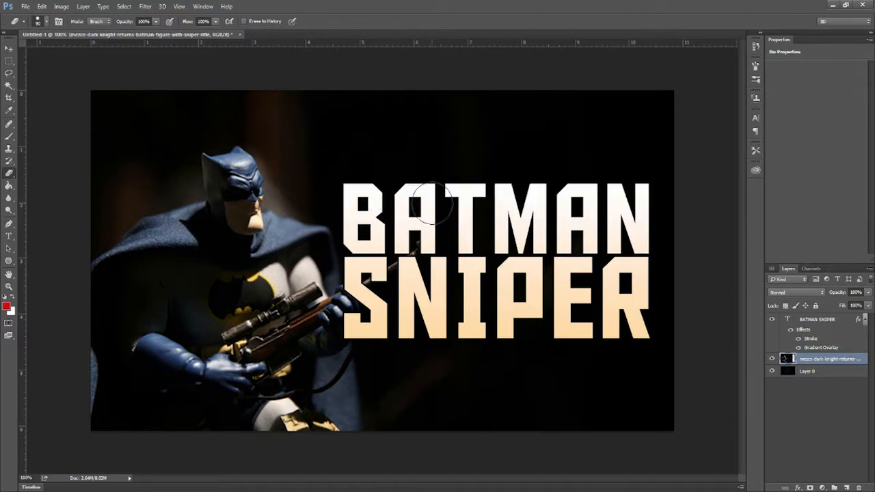
key(bracketright)
key(bracketright)
key(bracketright)
key(bracketright)
key(bracketright)
key(bracketright)
key(bracketright)
key(bracketright)
key(bracketright)
key(bracketright)
key(bracketright)
key(bracketright)
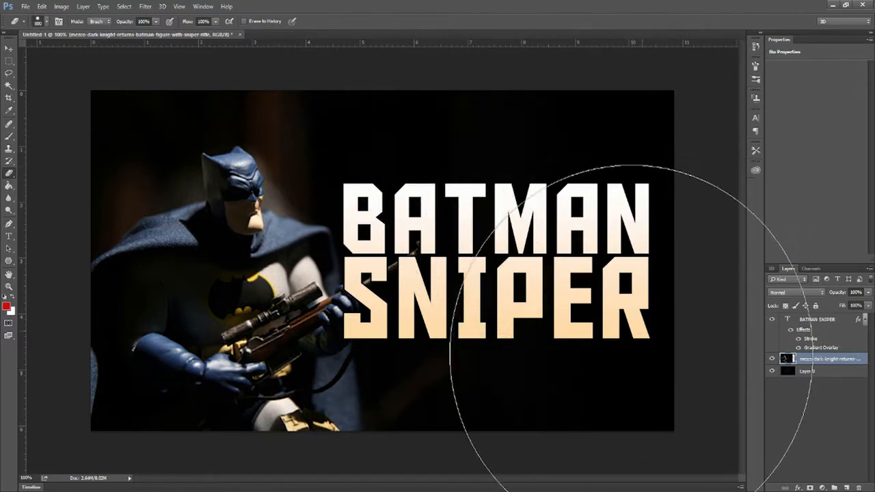
- Apply a black-to-white Gradient Overlay to the Batman image layer with the Overlay blend mode at 100% opacity
double_click(862, 359)
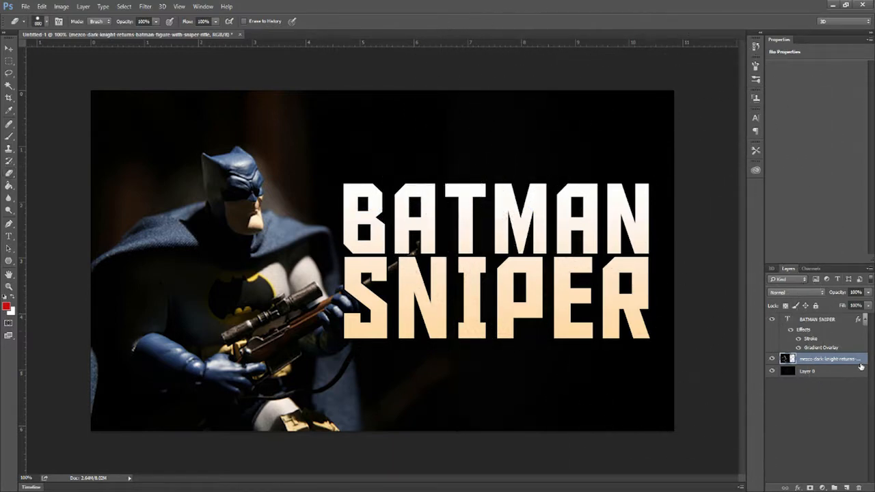
click(594, 207)
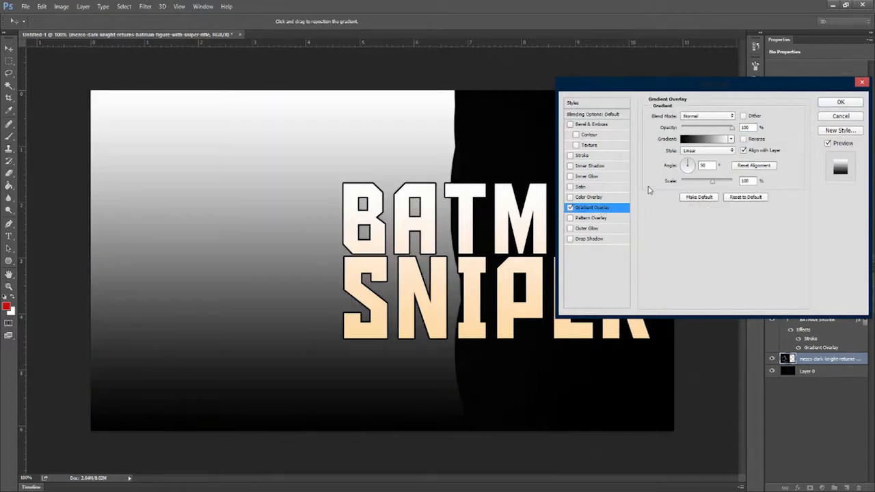
click(707, 115)
click(698, 211)
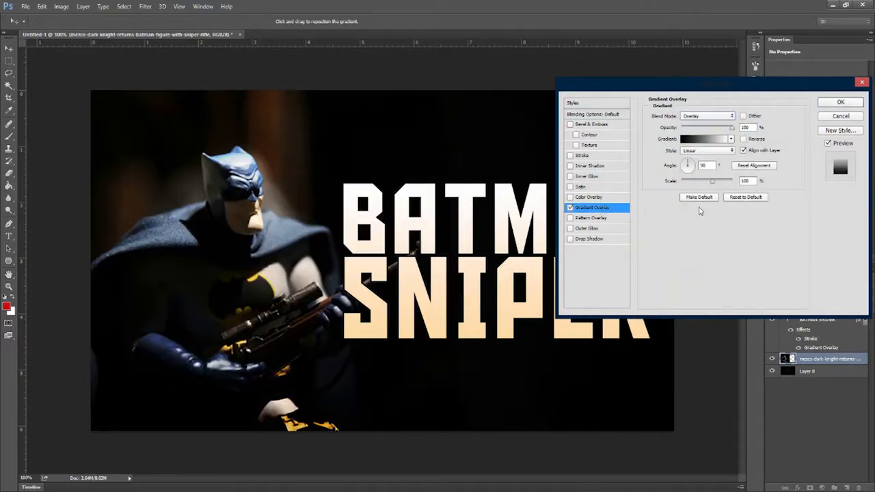
click(841, 102)
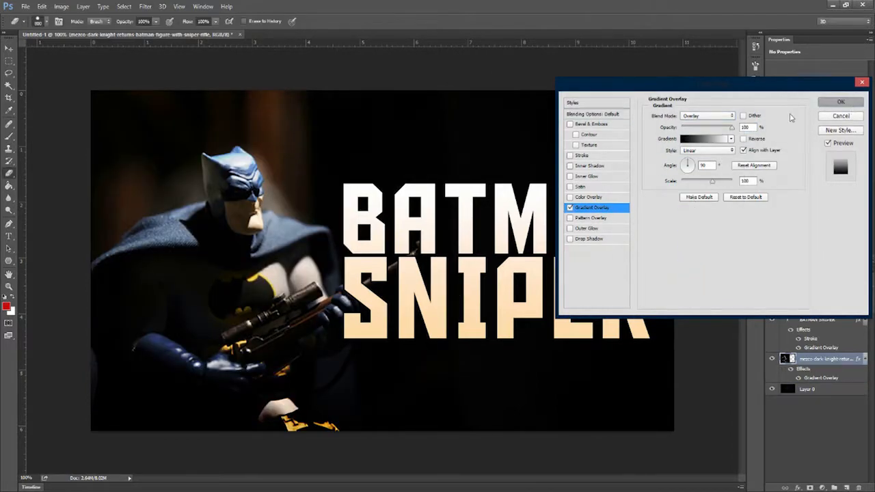
- Soften the Eraser brush, reduce it to 175 px and fade out the right edge of the Batman image
click(46, 22)
click(88, 66)
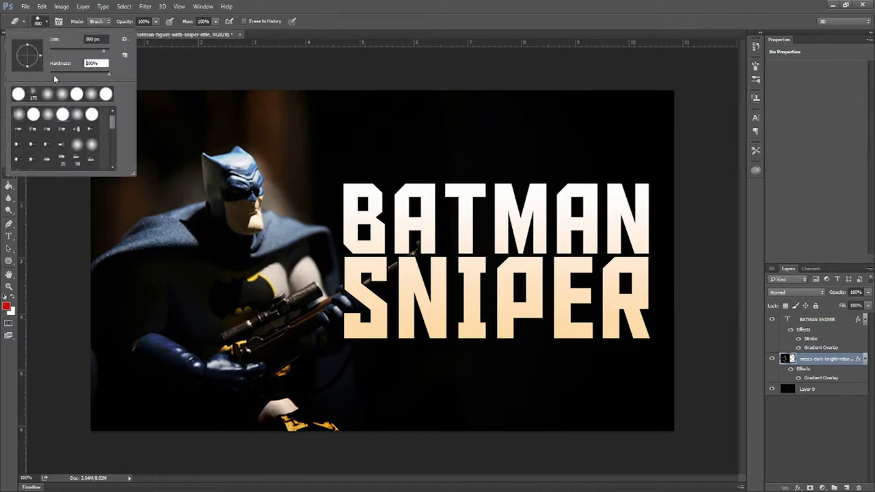
click(48, 23)
key(bracketleft)
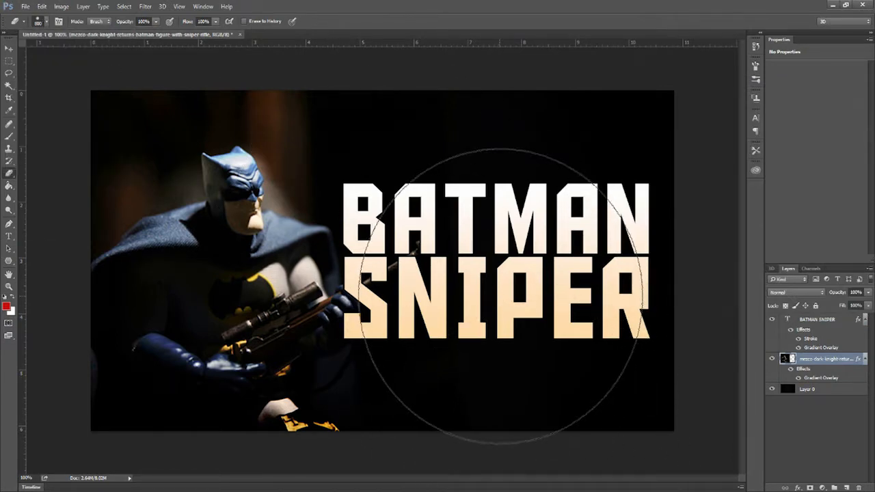
key(bracketleft)
key(bracketleft)
key(bracketleft)
key(bracketleft)
key(bracketleft)
key(bracketleft)
key(bracketleft)
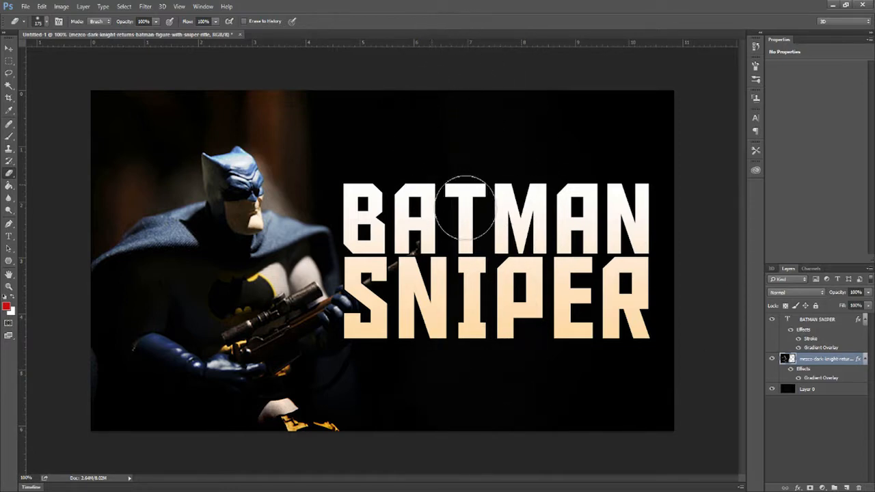
- Try an Outer Glow on the Batman image layer and turn it off again
double_click(851, 369)
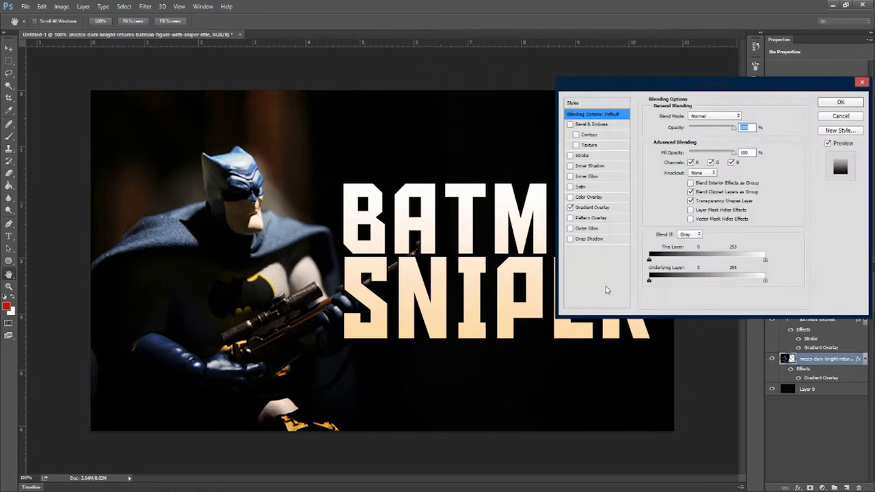
click(591, 229)
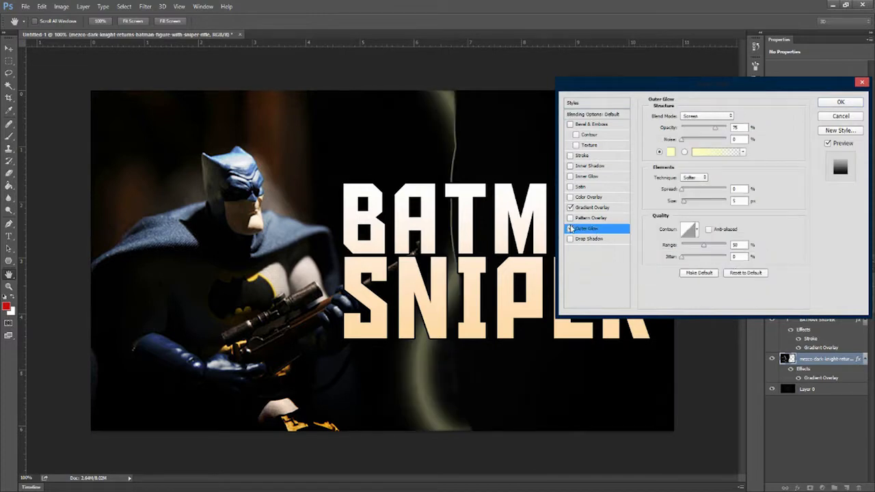
click(569, 228)
click(856, 102)
key(e)
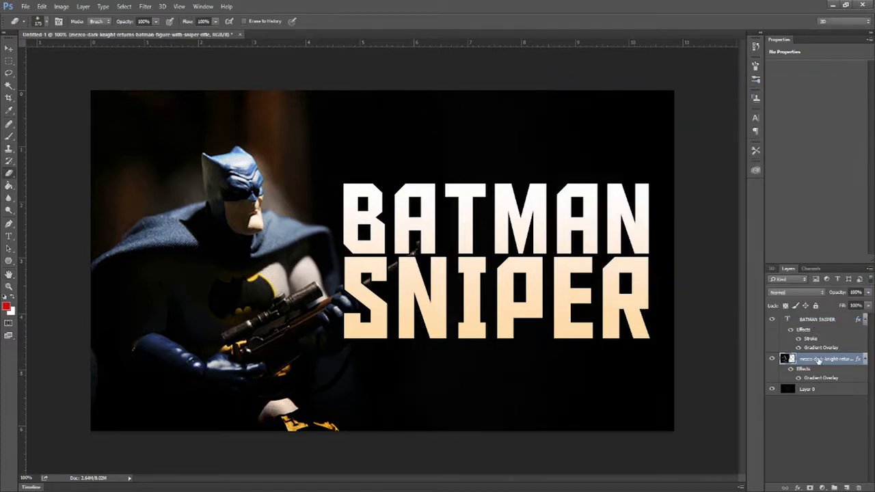
- Lower the Batman image's overall saturation to about -48 with a Hue/Saturation adjustment
click(61, 6)
mouse_move(102, 30)
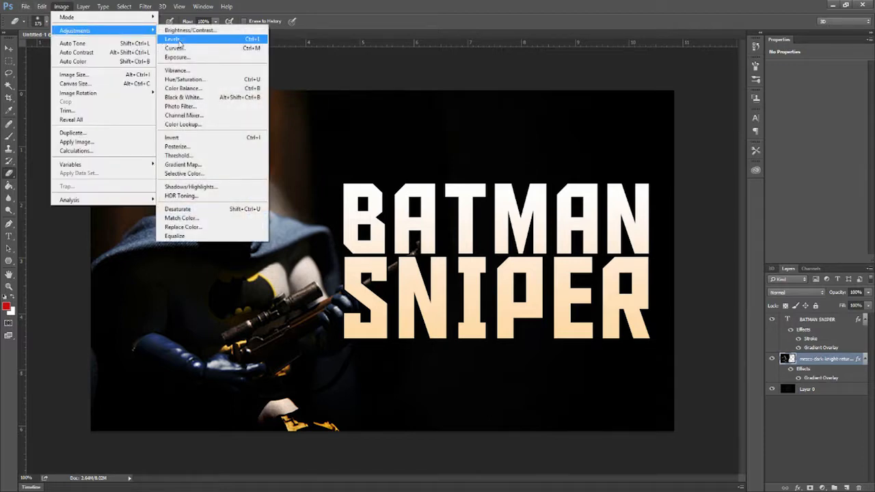
click(183, 80)
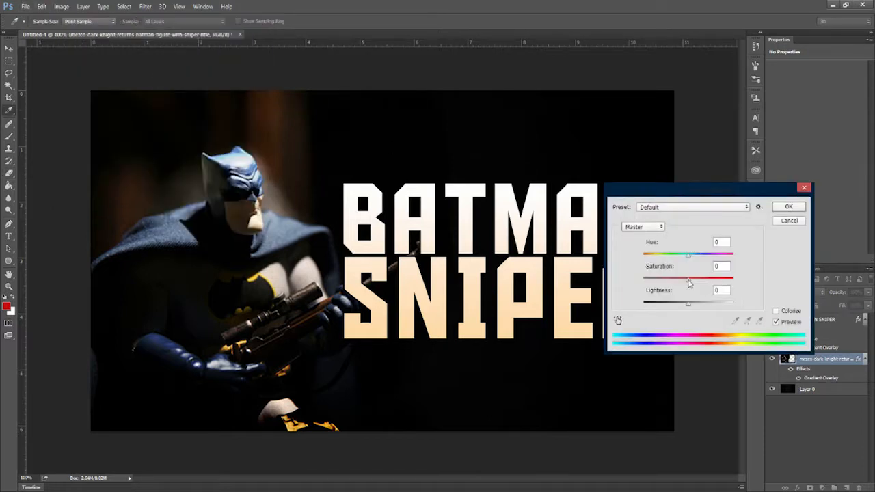
drag(688, 282, 667, 283)
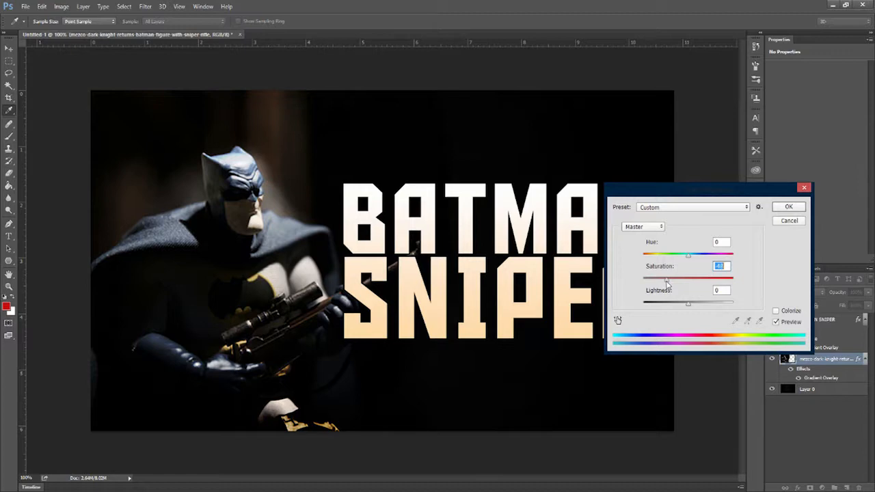
key(Return)
key(e)
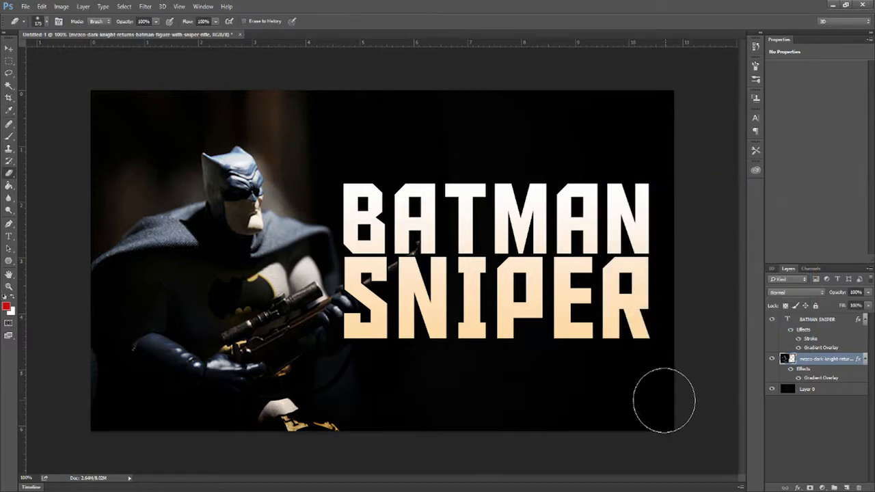
- Start another Hue/Saturation adjustment on the Batman image and set the Blues saturation to -100
click(61, 6)
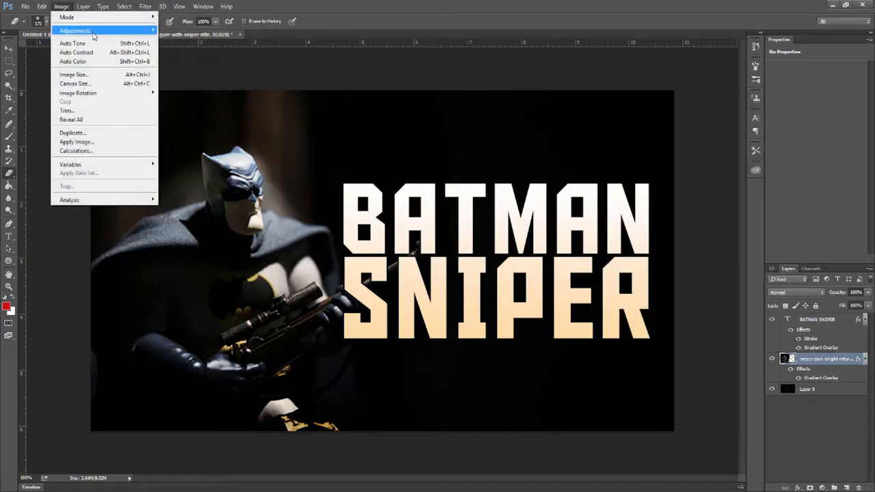
mouse_move(103, 31)
click(198, 79)
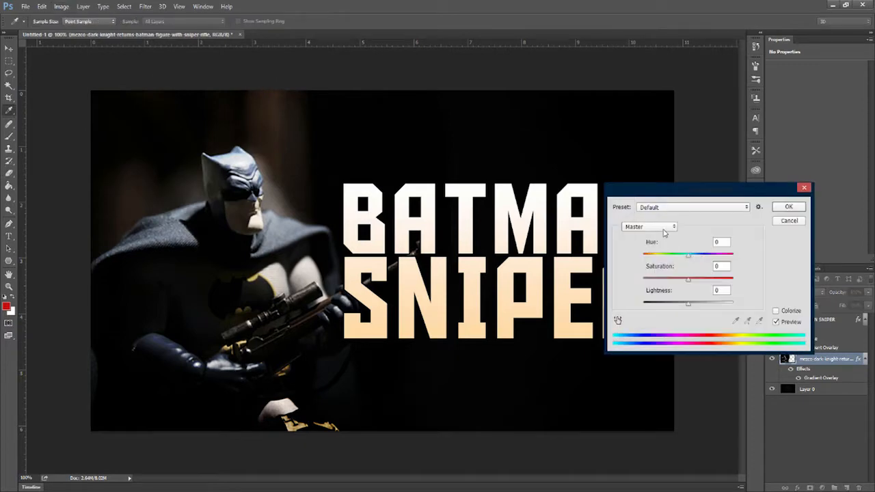
click(664, 231)
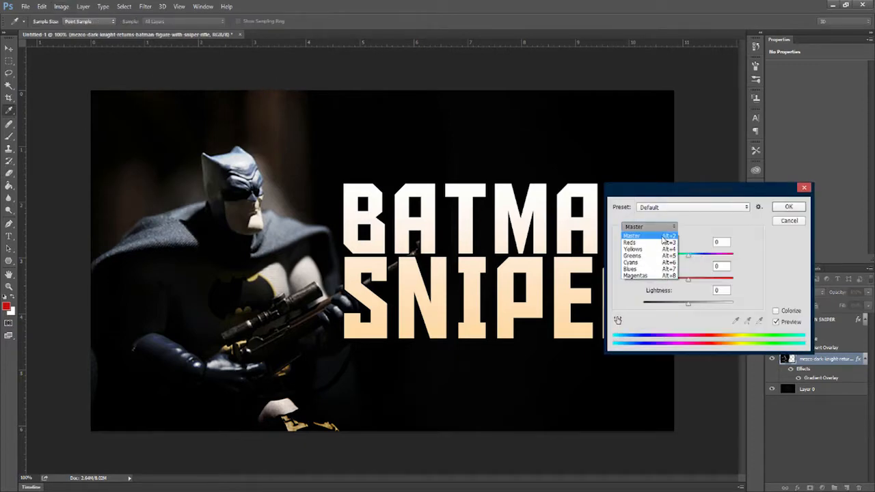
click(651, 269)
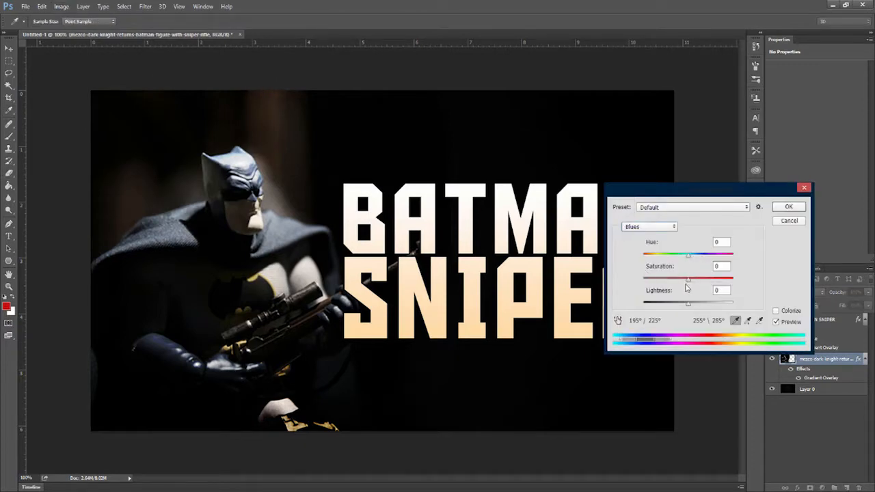
drag(660, 279, 592, 292)
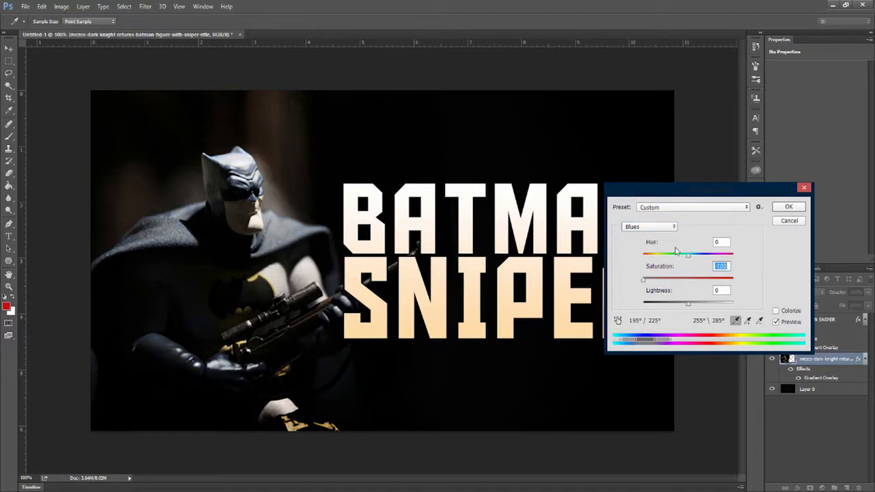
- Set the Yellows saturation to -41, shift their hue slightly toward orange and apply the adjustment
click(662, 229)
click(649, 250)
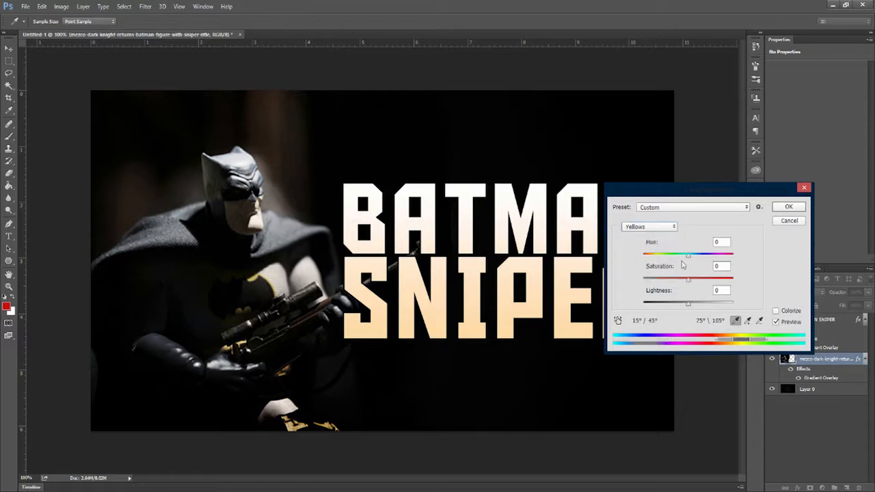
drag(688, 279, 680, 261)
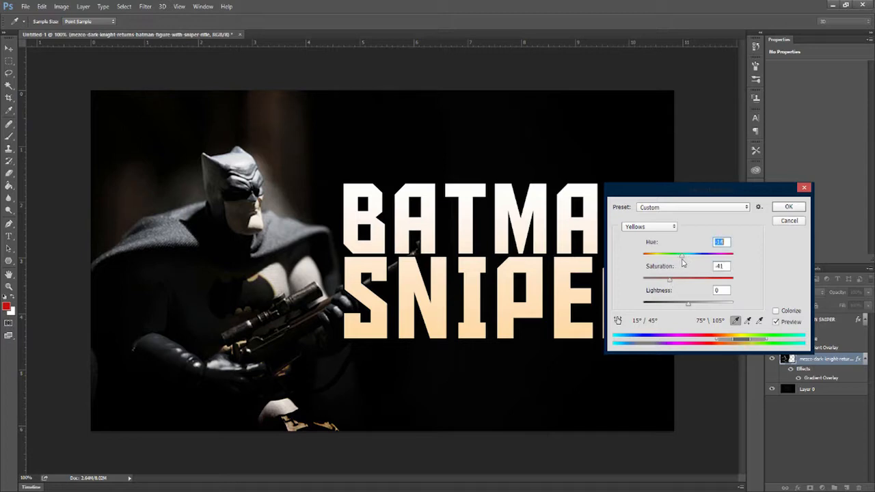
key(Return)
key(e)
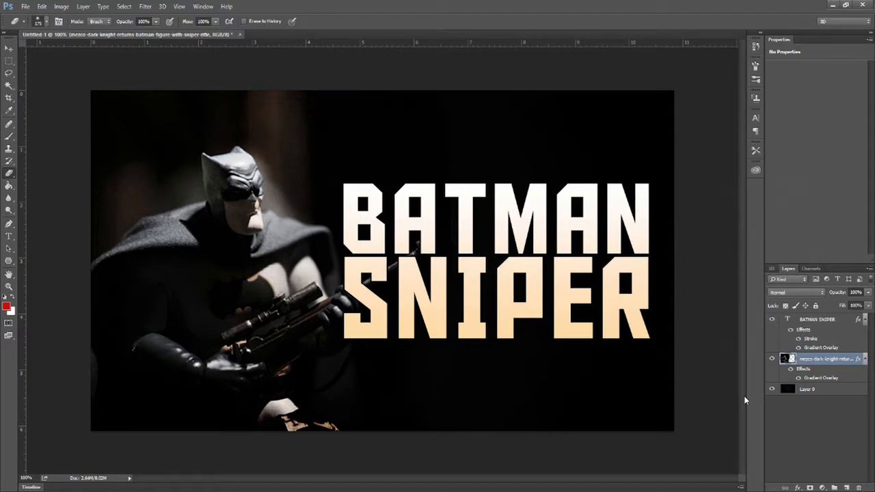
- Add a new layer above the Batman image and draw a white ellipse about 950 px wide behind the text
click(845, 487)
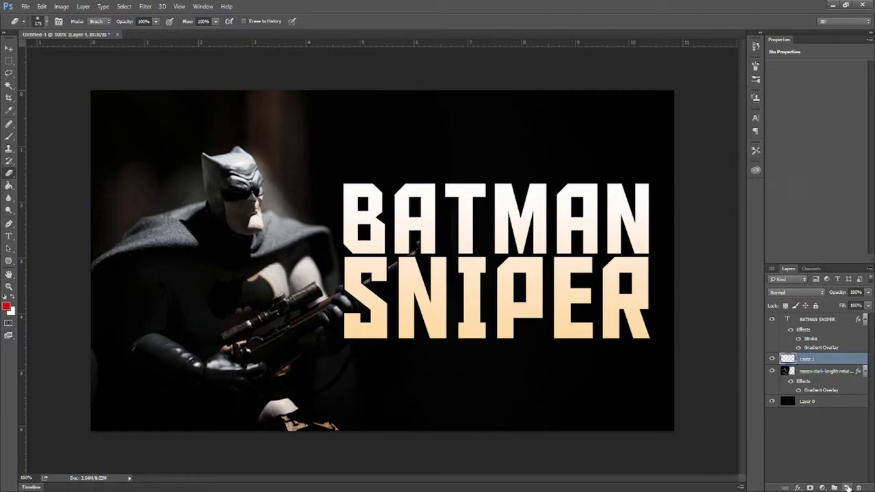
click(9, 260)
click(39, 277)
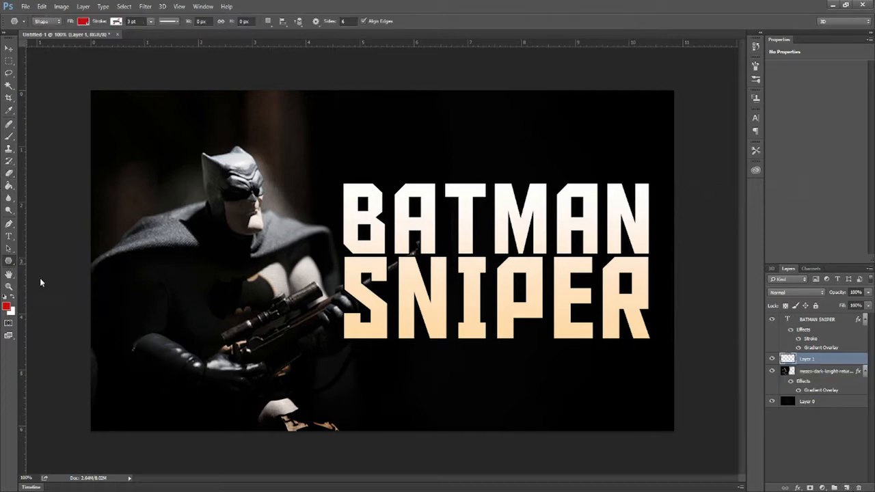
click(11, 299)
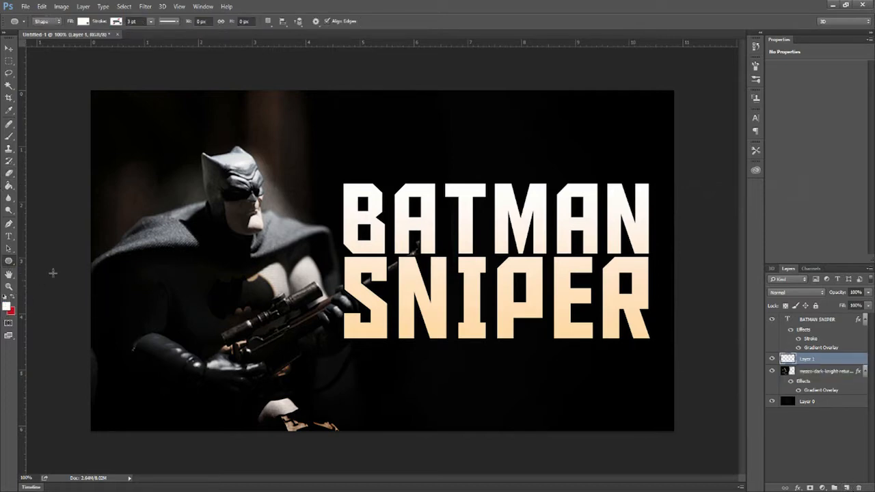
drag(247, 119, 679, 381)
- Add a white outer glow with a size of 38 px to the ellipse and raise the glow's opacity
click(8, 48)
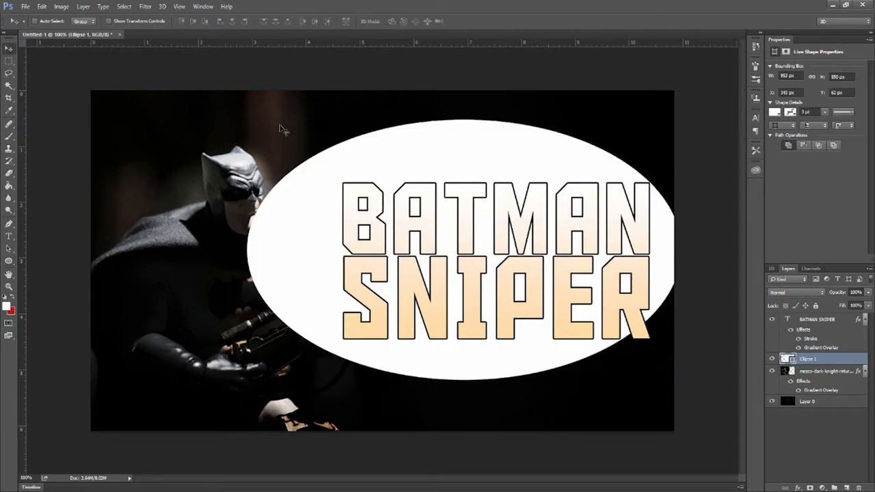
double_click(841, 363)
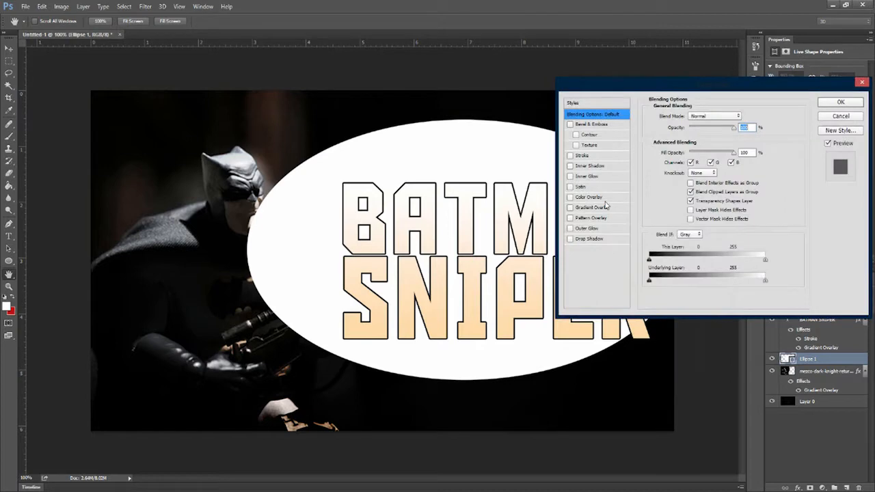
click(596, 229)
click(670, 153)
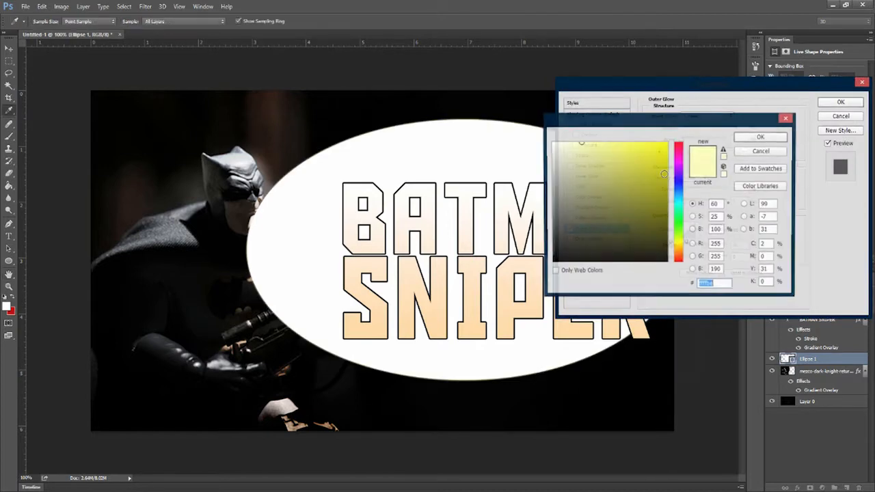
drag(586, 154, 469, 59)
click(748, 138)
drag(684, 201, 690, 200)
drag(715, 128, 767, 130)
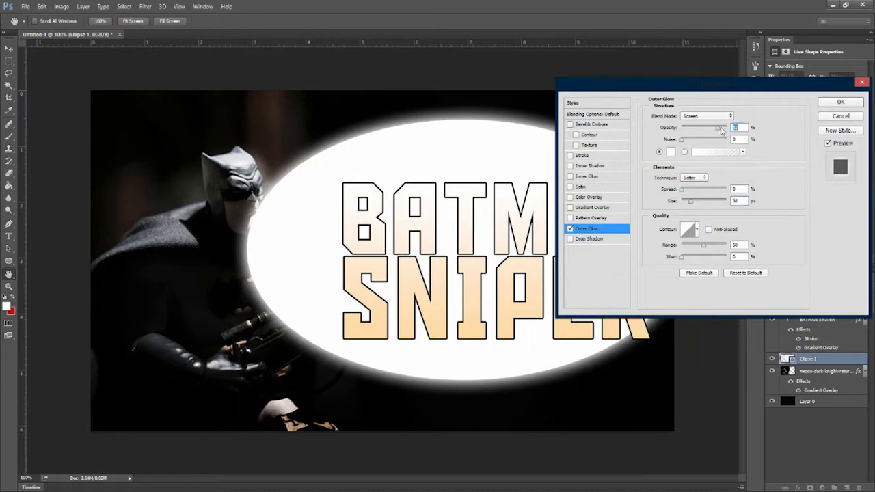
click(841, 102)
- Rasterize the ellipse's layer style, move the ellipse above the text layer and set its blend mode to Overlay
right_click(827, 359)
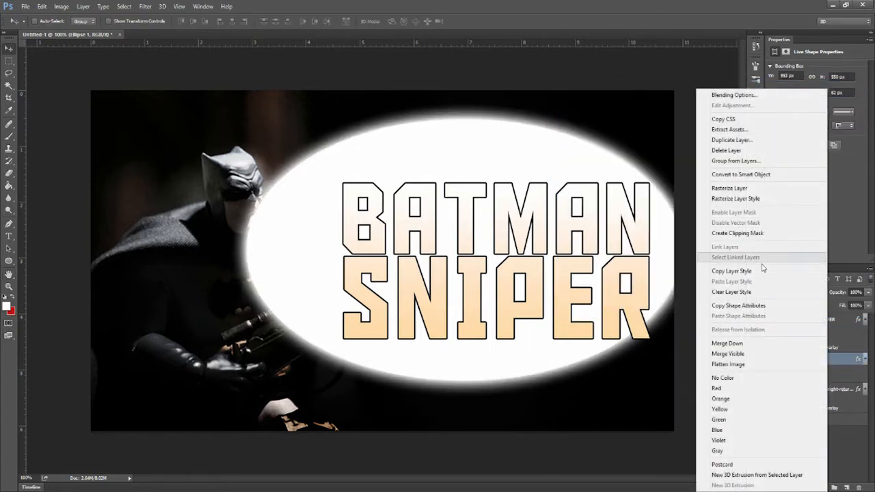
click(764, 199)
drag(835, 361, 824, 302)
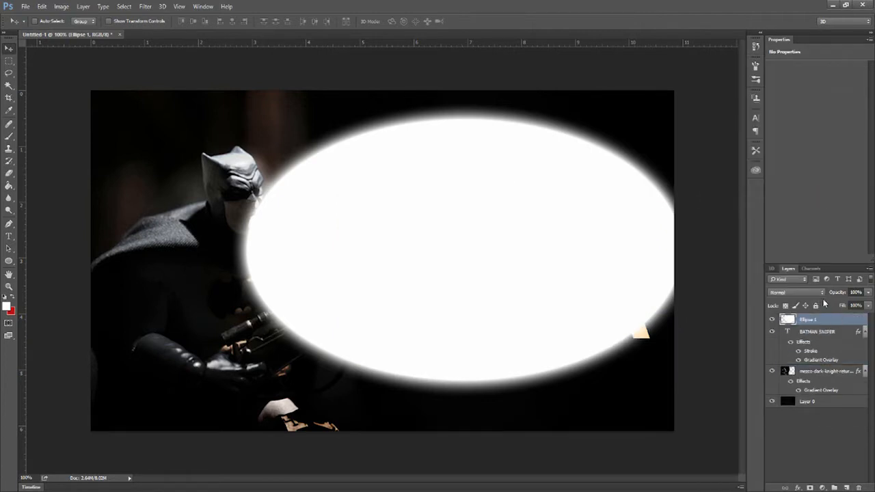
click(816, 292)
click(812, 397)
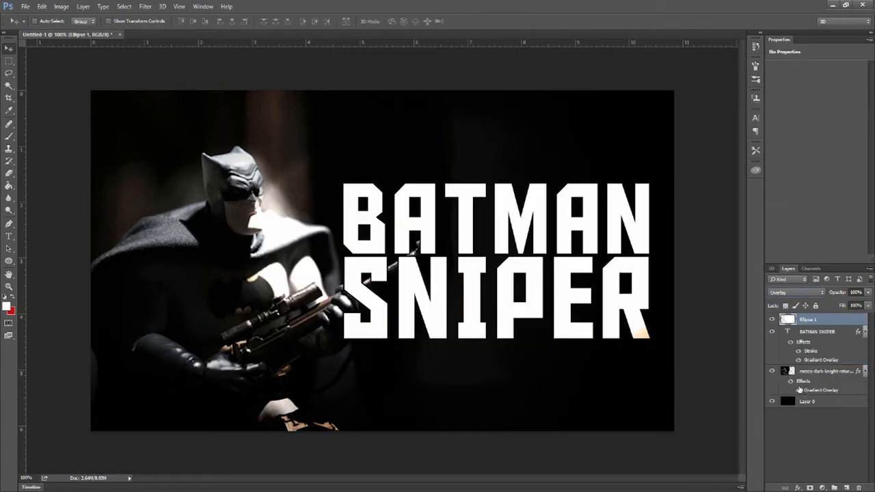
- Scale the ellipse to about 62% and reposition it over the left part of the text and Batman's shoulder
click(41, 7)
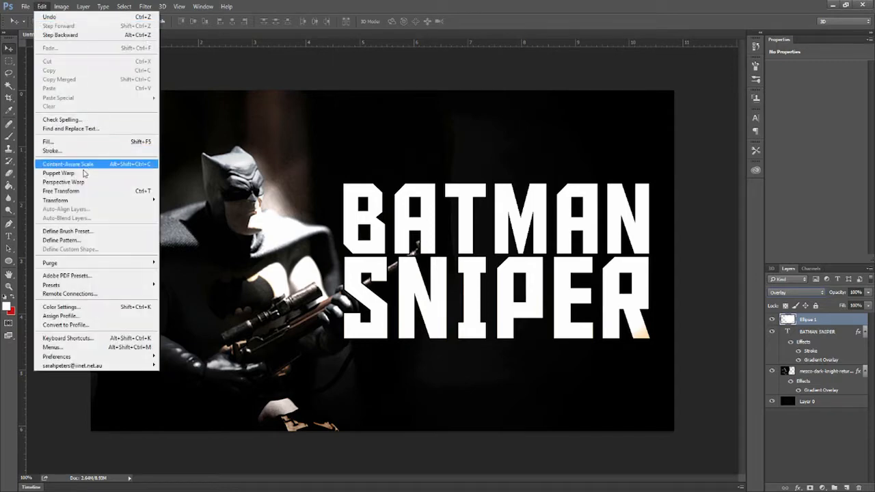
click(79, 189)
drag(697, 396, 601, 350)
drag(541, 311, 490, 295)
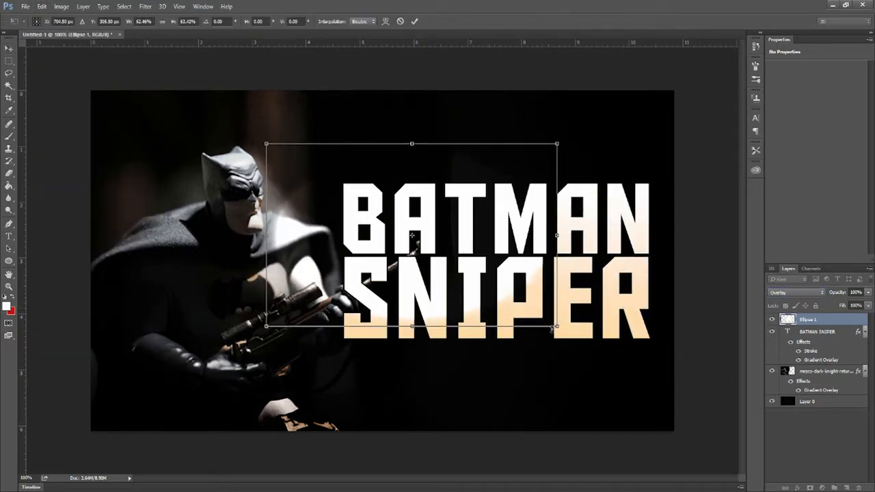
drag(574, 342, 596, 343)
key(Return)
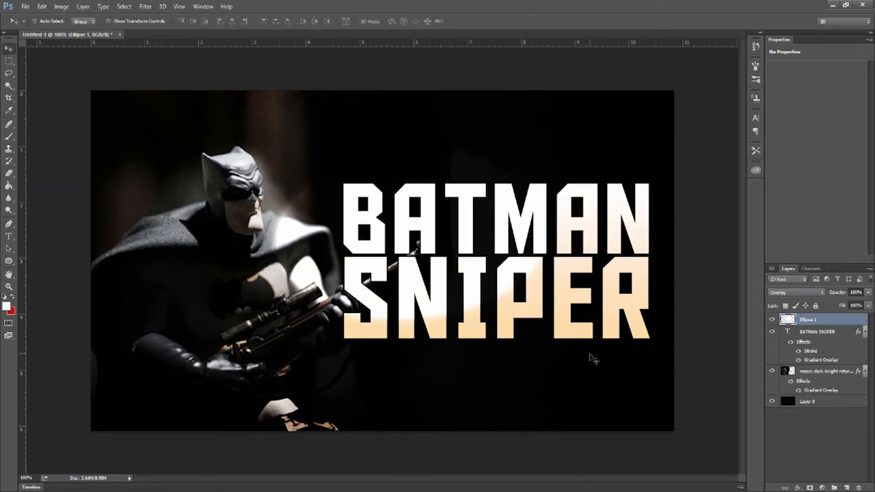
- Lower the ellipse layer's opacity to about 52% and deselect the layer
click(867, 292)
drag(867, 304, 847, 308)
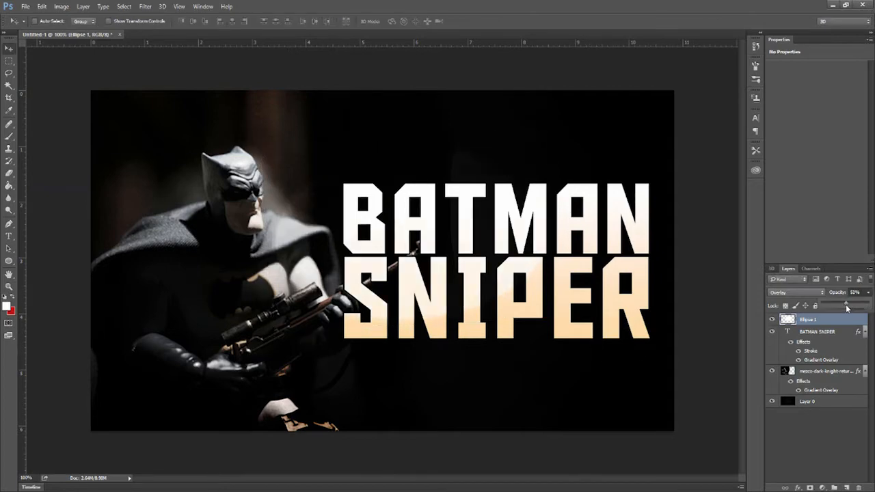
click(828, 472)
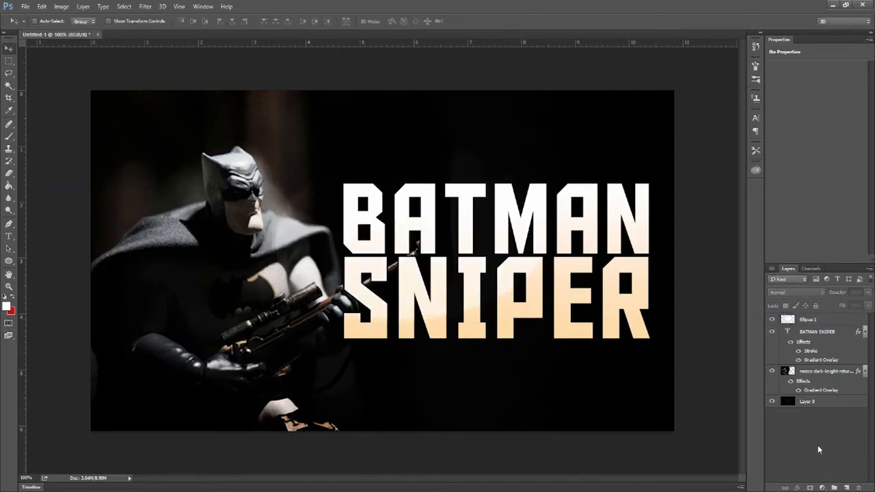
- Add a new empty layer directly above the black background layer
click(845, 403)
click(846, 487)
click(145, 6)
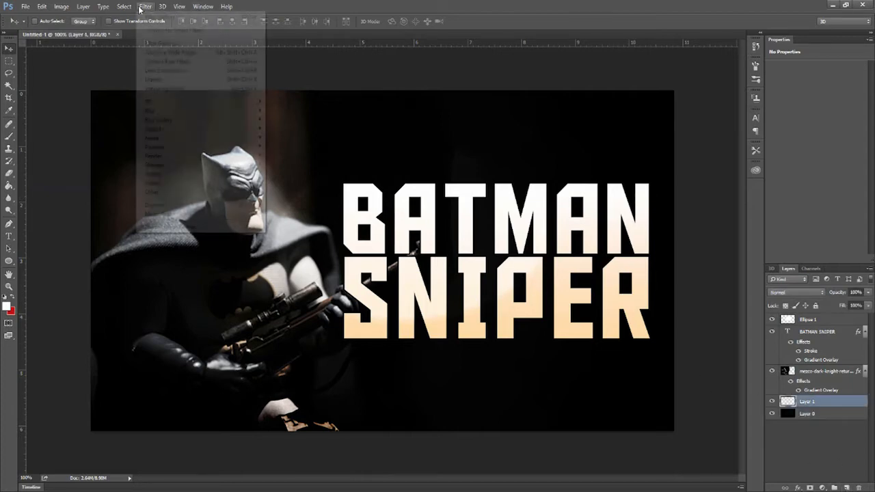
mouse_move(185, 156)
click(292, 187)
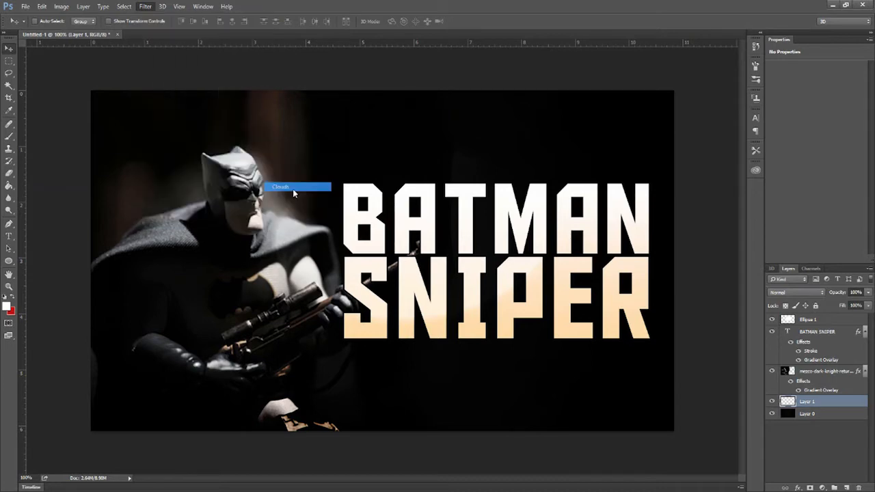
key(ctrl+z)
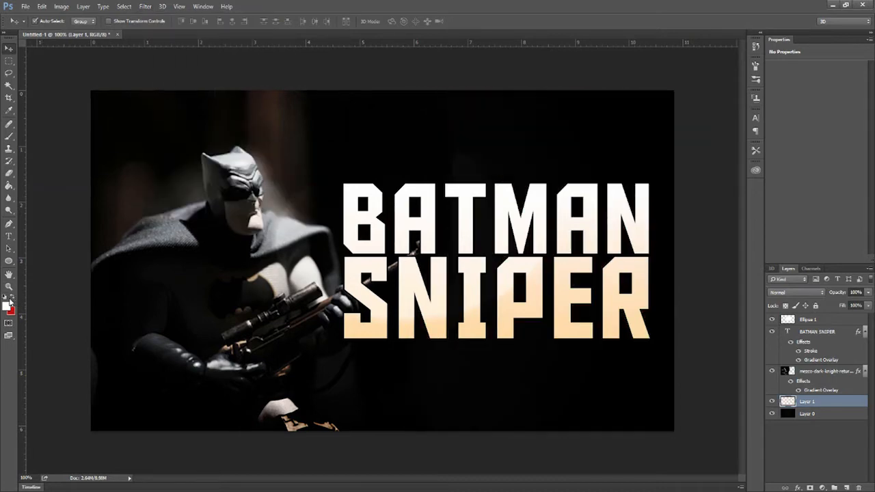
- Reset the foreground and background colours to black and white and render Clouds on the new layer
click(12, 297)
click(4, 296)
click(145, 6)
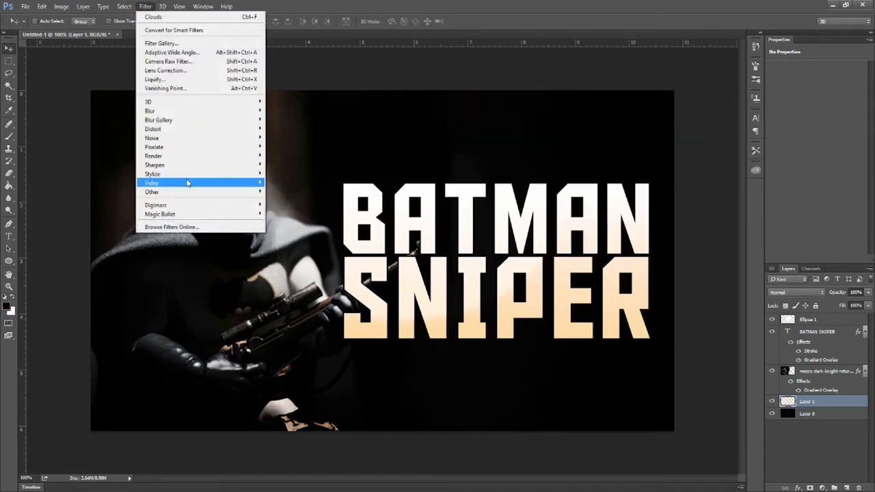
mouse_move(186, 156)
click(305, 187)
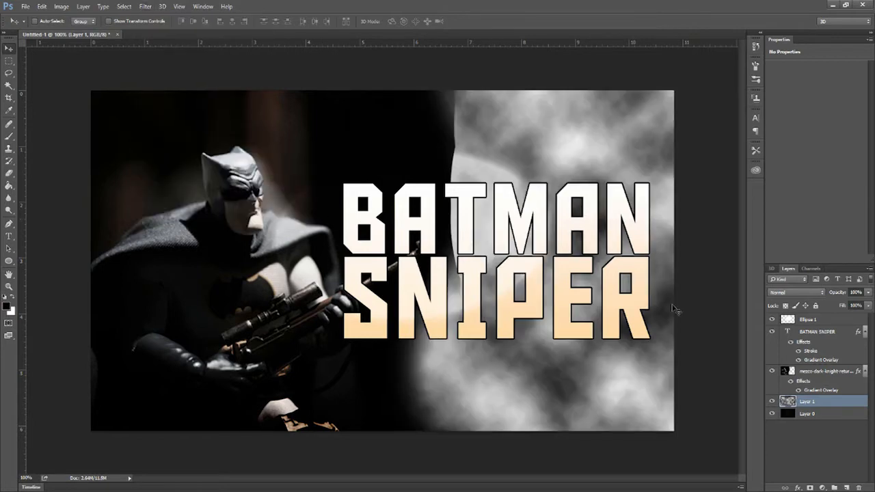
- Move the clouds layer above the Batman image and set its blend mode to Overlay
drag(821, 380, 821, 382)
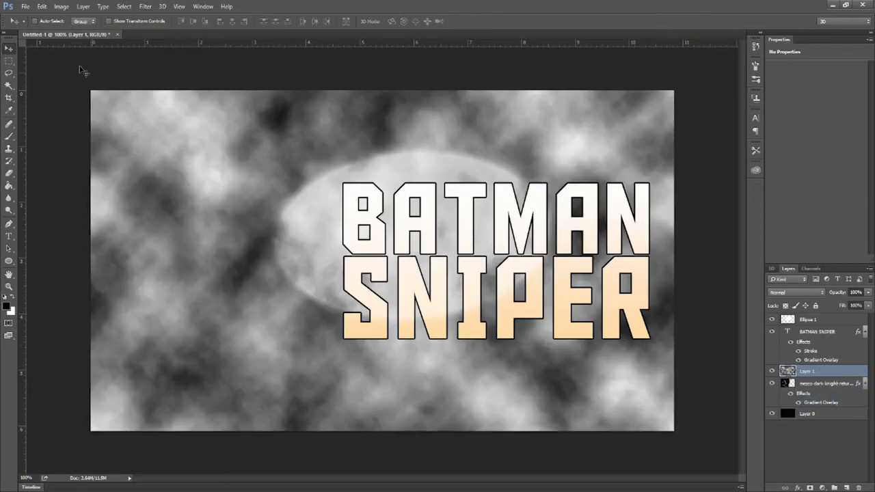
click(789, 292)
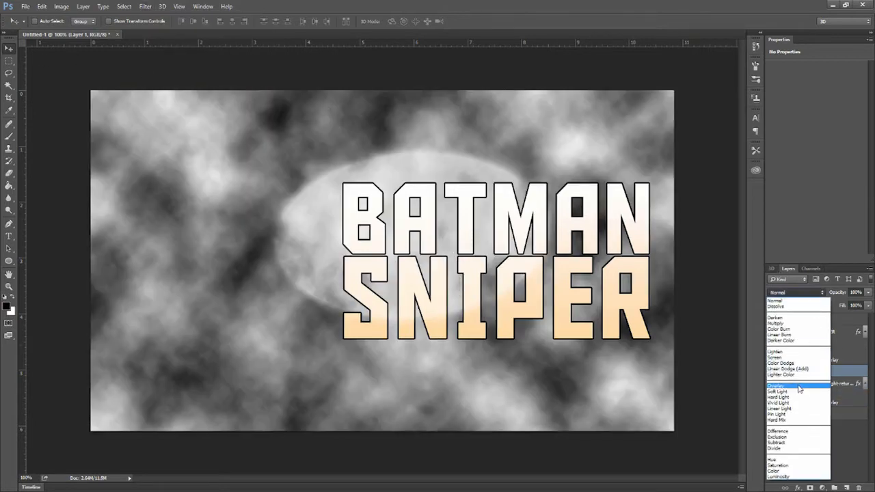
click(793, 383)
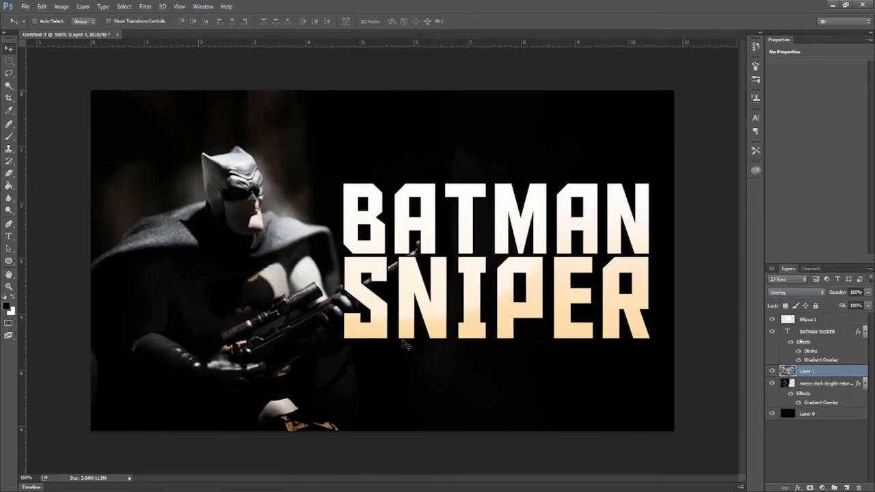
- Use the Eraser on the Batman image layer to remove its hard edge behind the text
click(823, 385)
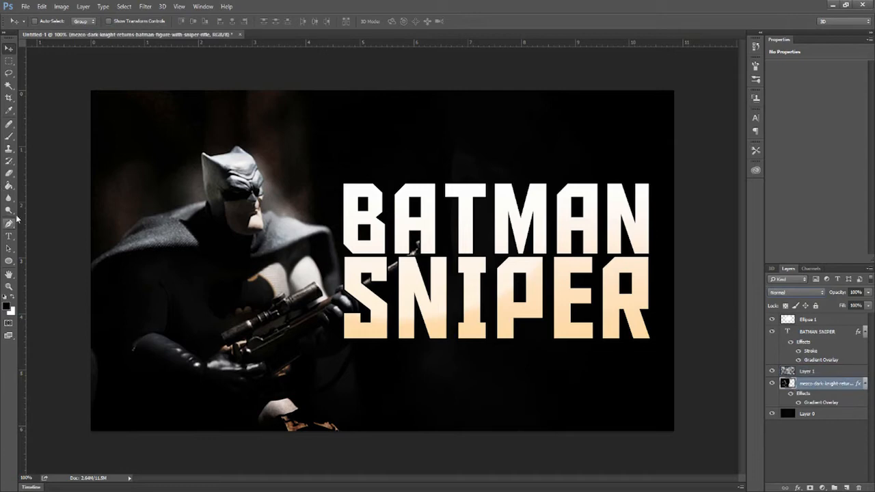
click(10, 173)
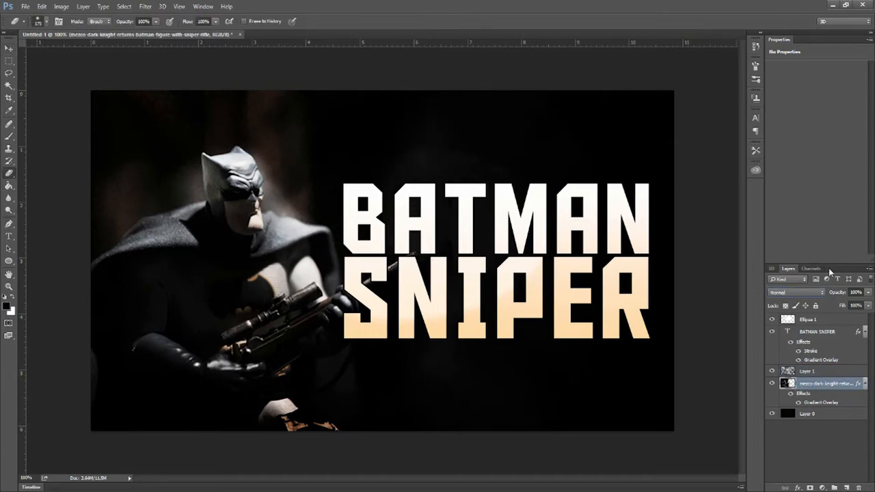